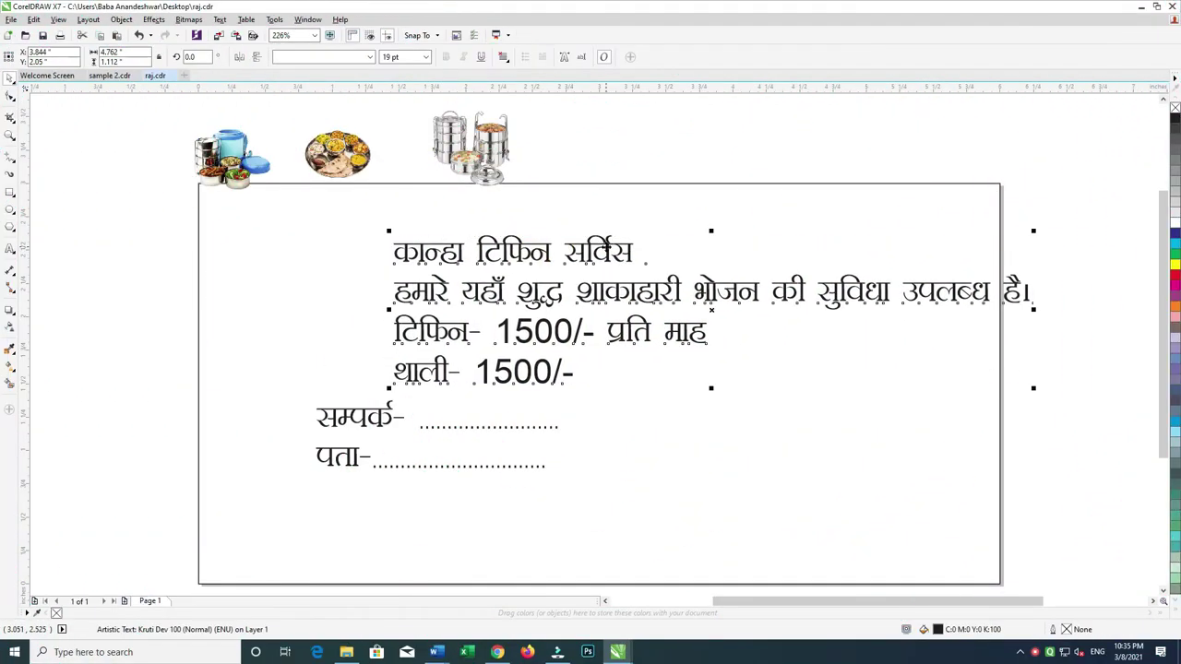
# - Set the page width to 6 inches and add a rectangle framing the whole page
pyautogui.moveTo(645, 256); pyautogui.dragTo(567, 261)
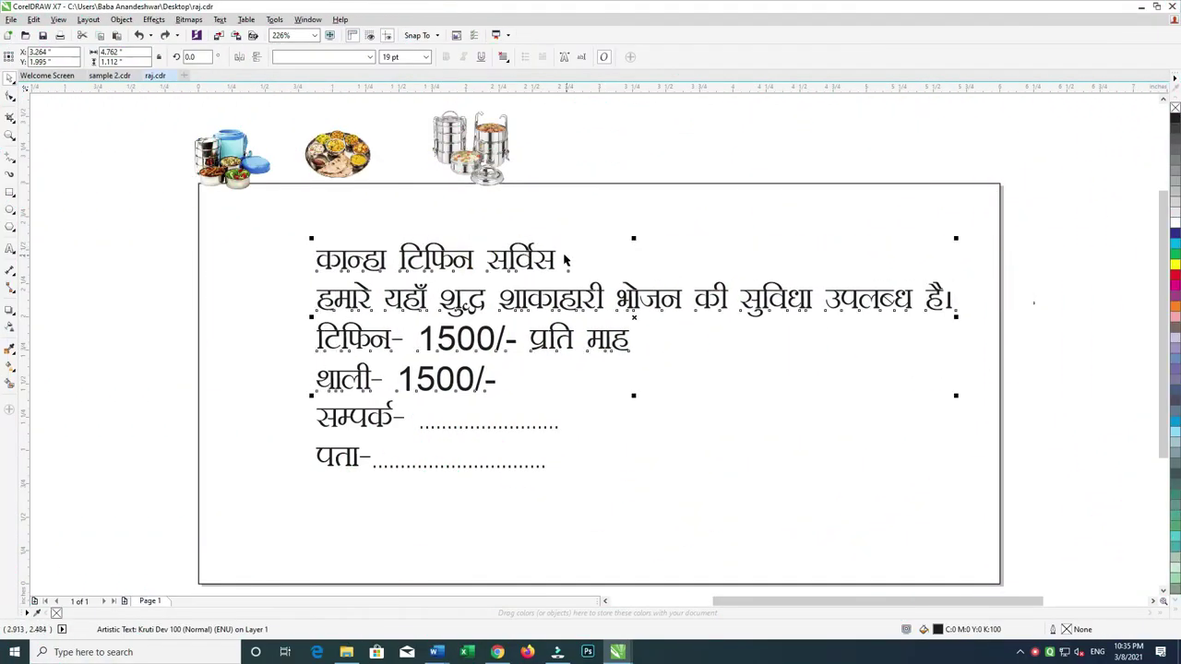
pyautogui.click(546, 260)
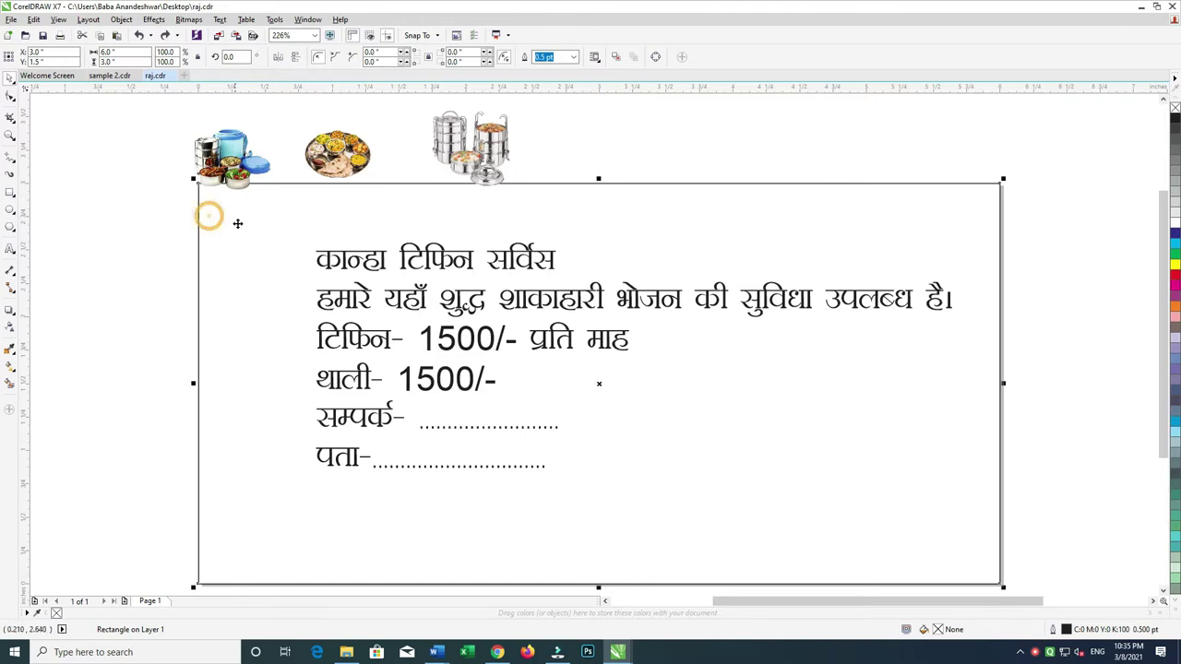
pyautogui.click(211, 219)
pyautogui.doubleClick(136, 52)
pyautogui.write('6')
pyautogui.press('Tab')
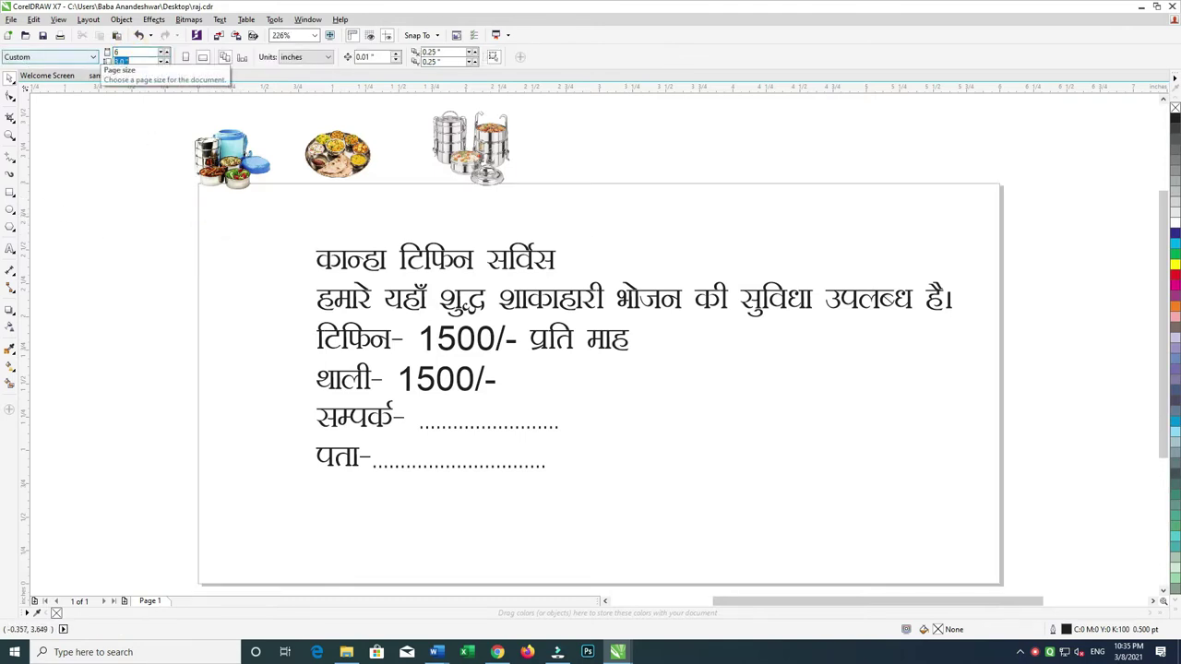
pyautogui.doubleClick(10, 192)
# - Cut the title line कान्हा टिफिन सर्विस from the body text and paste it as separate text
pyautogui.click(355, 320)
pyautogui.doubleClick(316, 298)
pyautogui.click(310, 262)
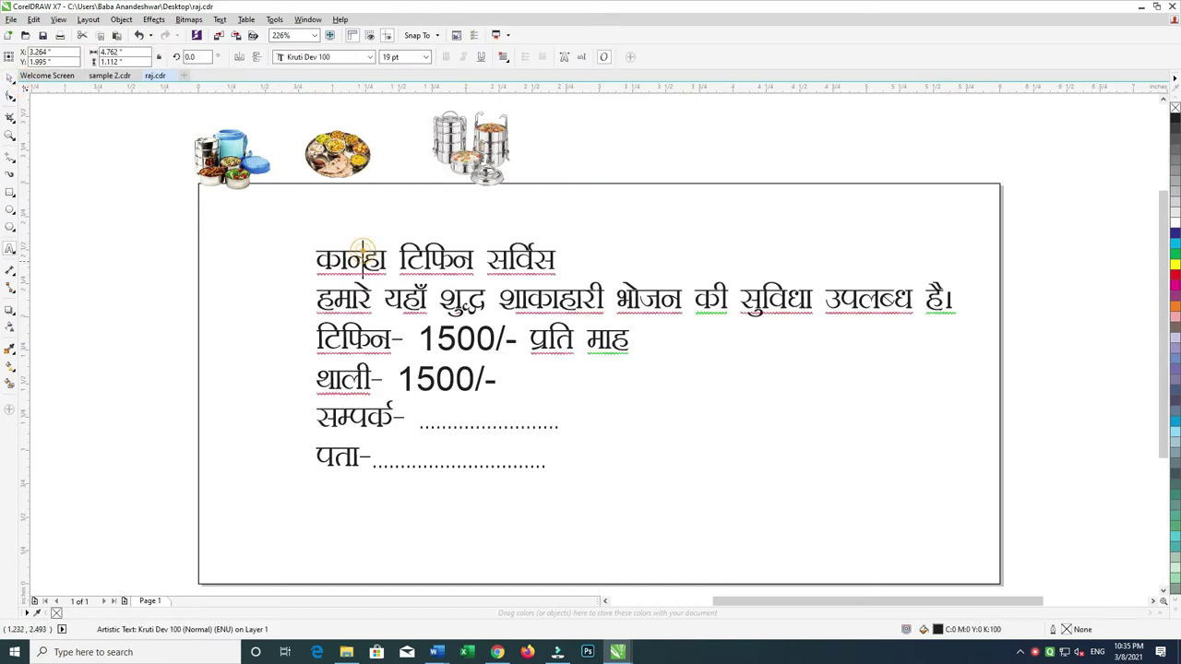
pyautogui.moveTo(314, 261); pyautogui.dragTo(556, 273)
pyautogui.hotkey('ctrl', 'x')
pyautogui.click(589, 204)
pyautogui.hotkey('ctrl', 'v')
# - Move the body text down, position the title, and split off टिफिन सर्विस with Ctrl+K
pyautogui.click(7, 80)
pyautogui.moveTo(63, 229); pyautogui.dragTo(1000, 519)
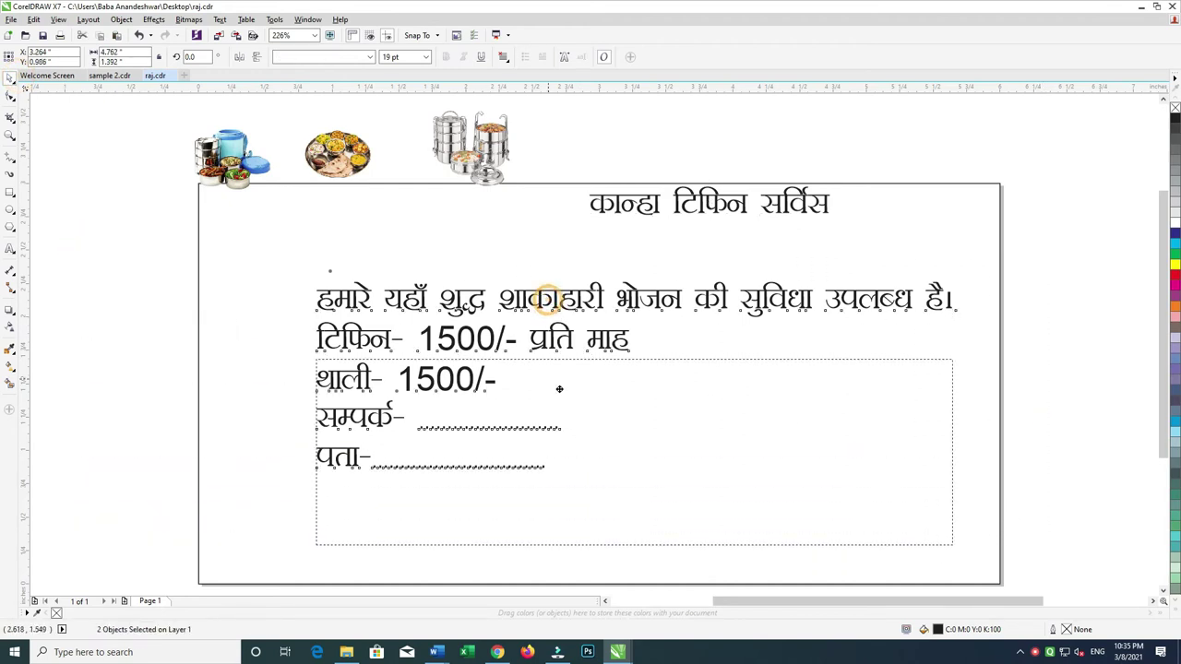
pyautogui.moveTo(547, 299); pyautogui.dragTo(547, 411)
pyautogui.moveTo(672, 209)
pyautogui.mouseDown()
pyautogui.moveTo(407, 266)
pyautogui.moveTo(378, 251)
pyautogui.moveTo(476, 346)
pyautogui.mouseUp()
pyautogui.press('Return')
pyautogui.hotkey('ctrl', 'k')
pyautogui.click(364, 249)
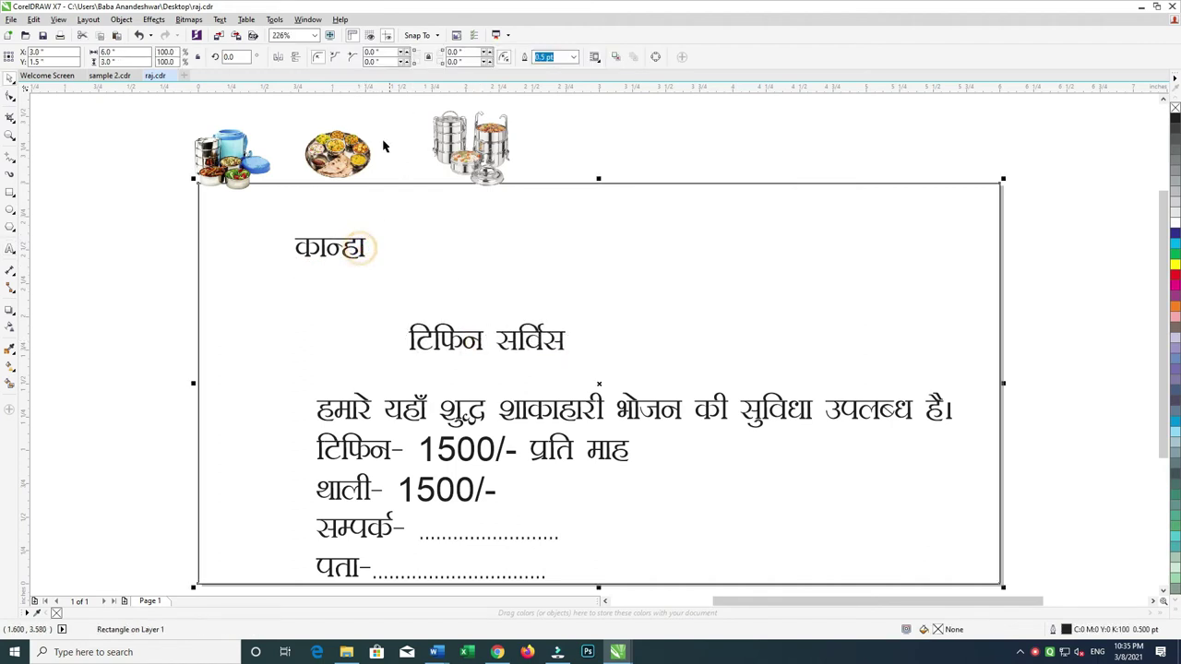
pyautogui.click(338, 251)
pyautogui.click(370, 57)
# - Try BHARTIYA HINDI_044, move कान्हा above the page, then settle on BHARTIYA HINDI_151
pyautogui.scroll(-3, 372, 298)
pyautogui.moveTo(367, 148)
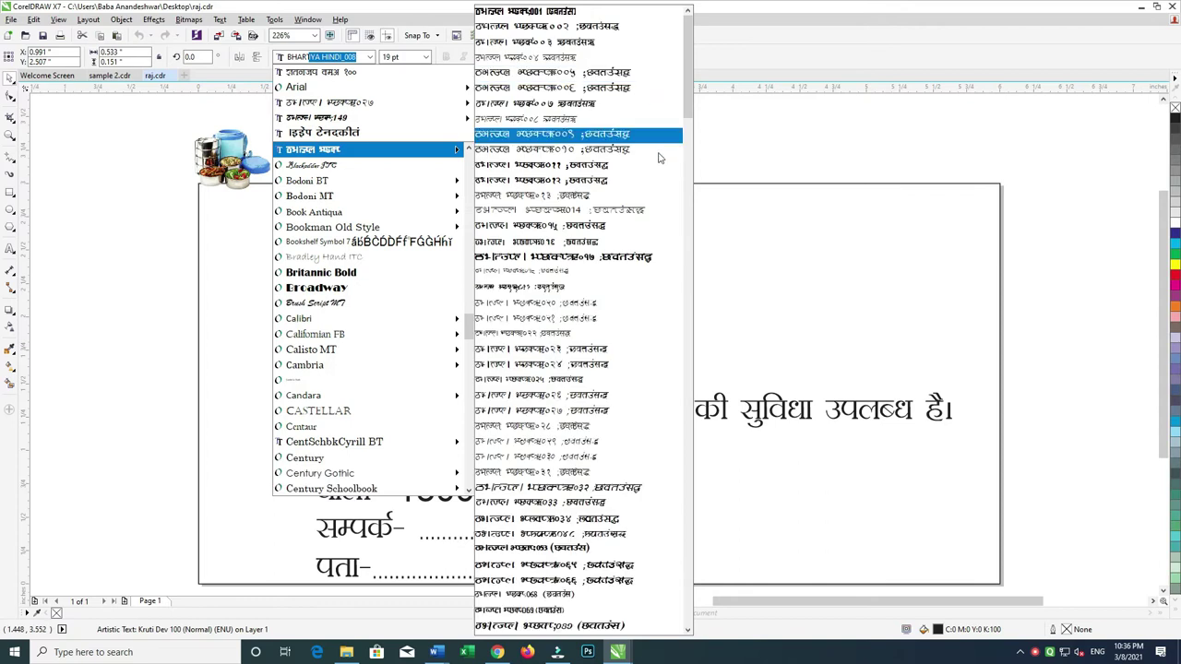
pyautogui.moveTo(690, 87); pyautogui.dragTo(690, 207)
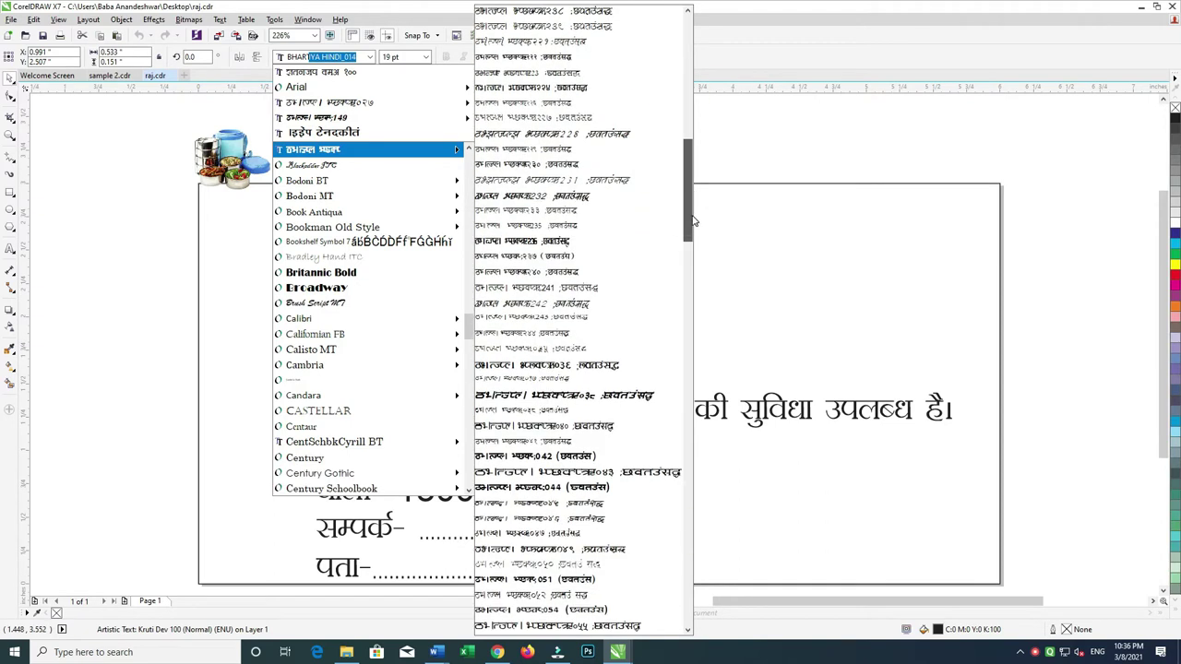
pyautogui.click(544, 492)
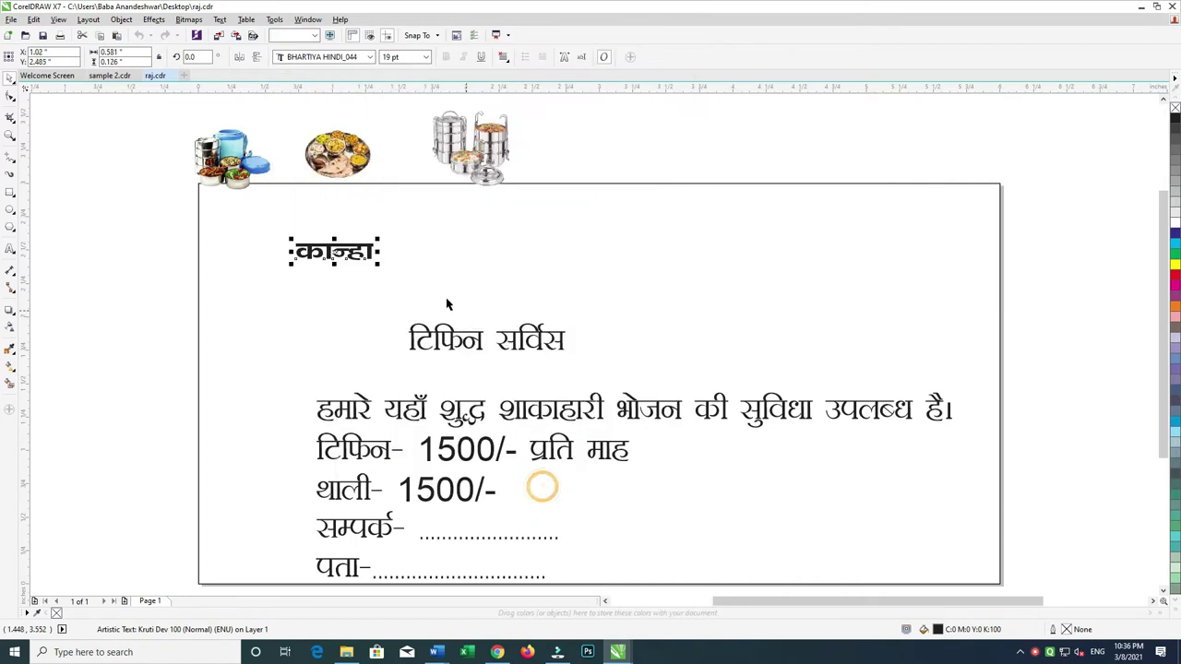
pyautogui.moveTo(348, 250); pyautogui.dragTo(635, 164)
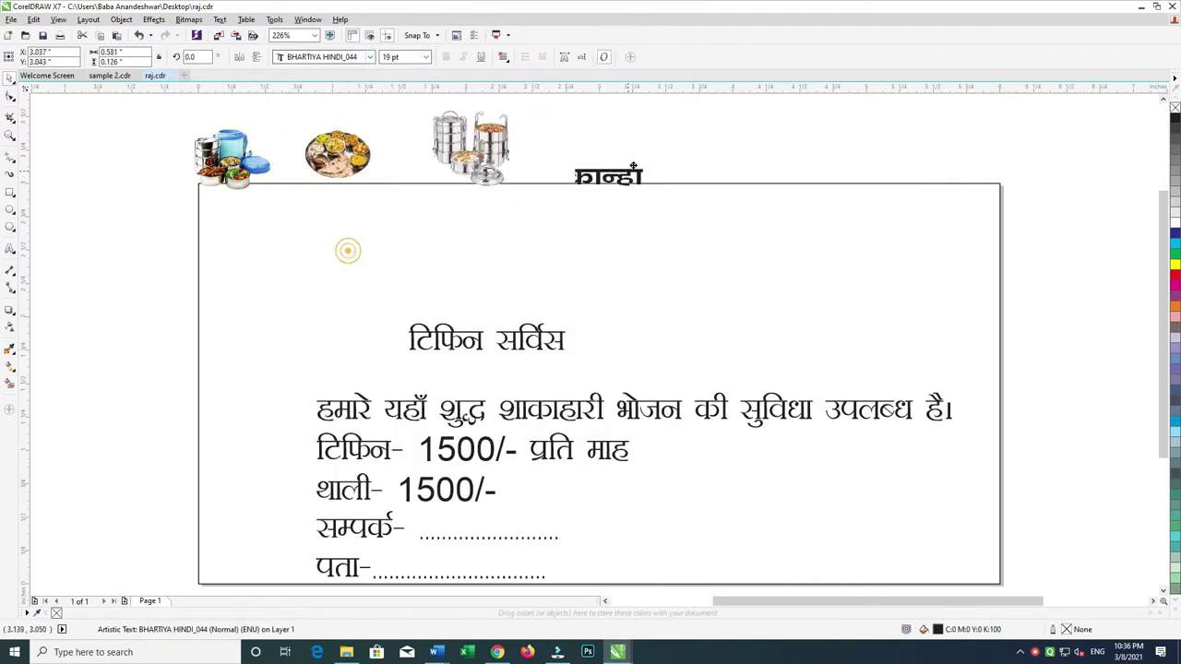
pyautogui.click(369, 57)
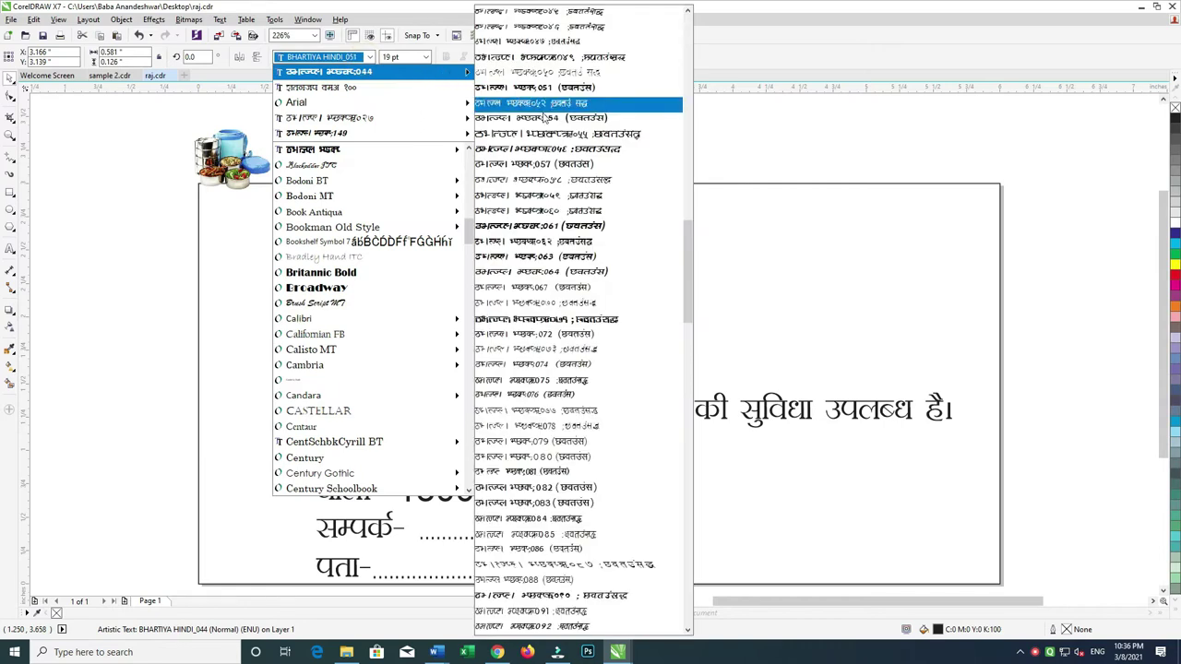
pyautogui.moveTo(369, 72)
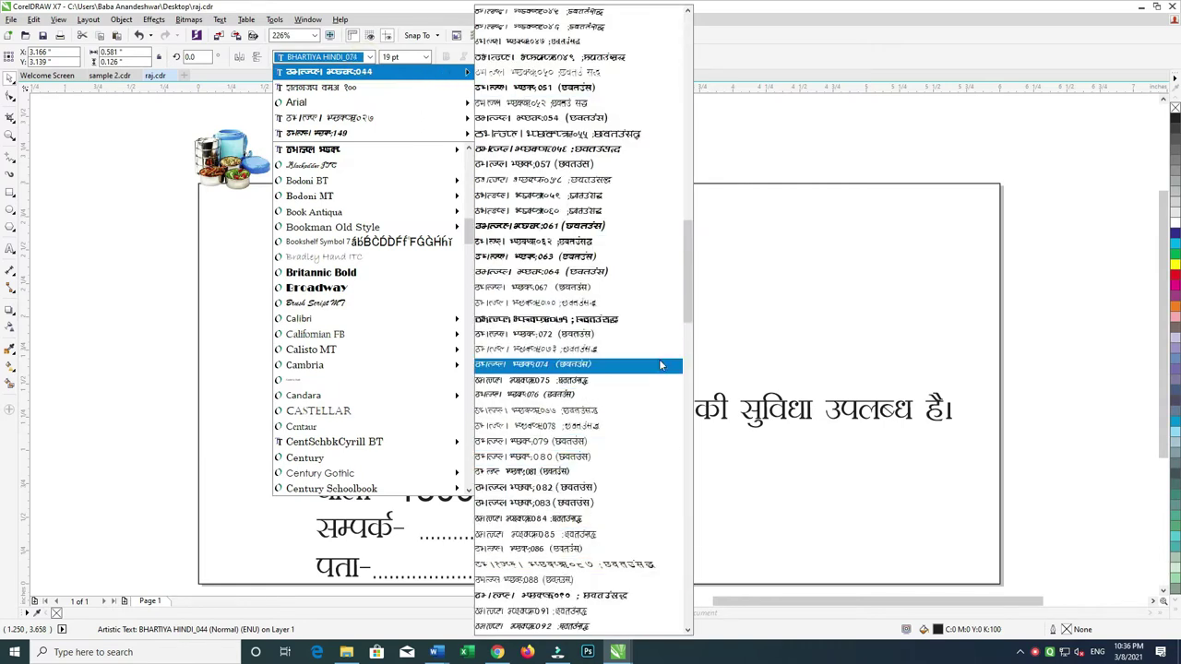
pyautogui.moveTo(689, 304); pyautogui.dragTo(684, 484)
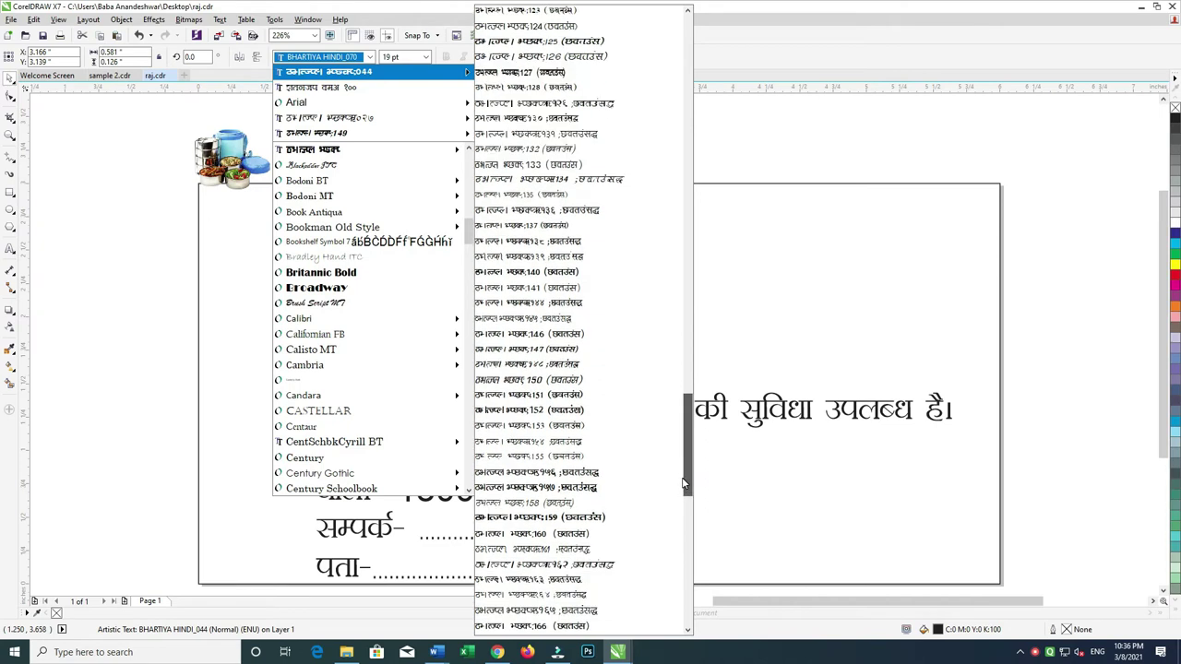
pyautogui.click(567, 394)
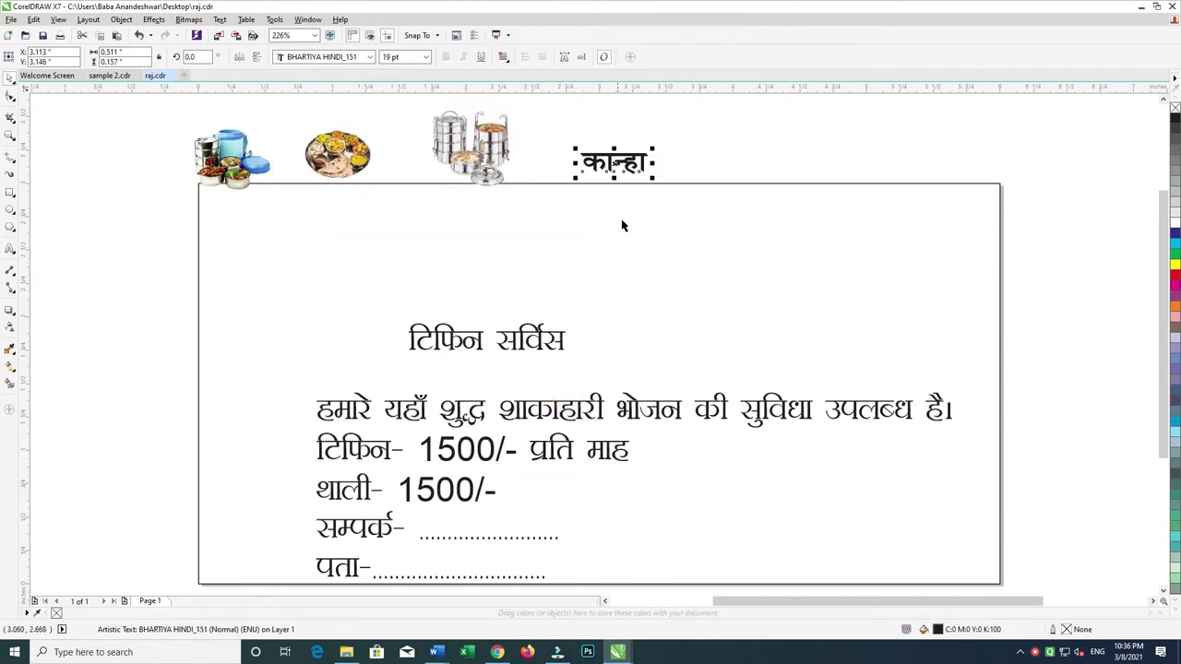
# - Enlarge कान्हा to about 70 pt, move it onto the page, and try BHARTIYA HINDI_237
pyautogui.moveTo(651, 180); pyautogui.dragTo(834, 231)
pyautogui.moveTo(729, 193); pyautogui.dragTo(385, 247)
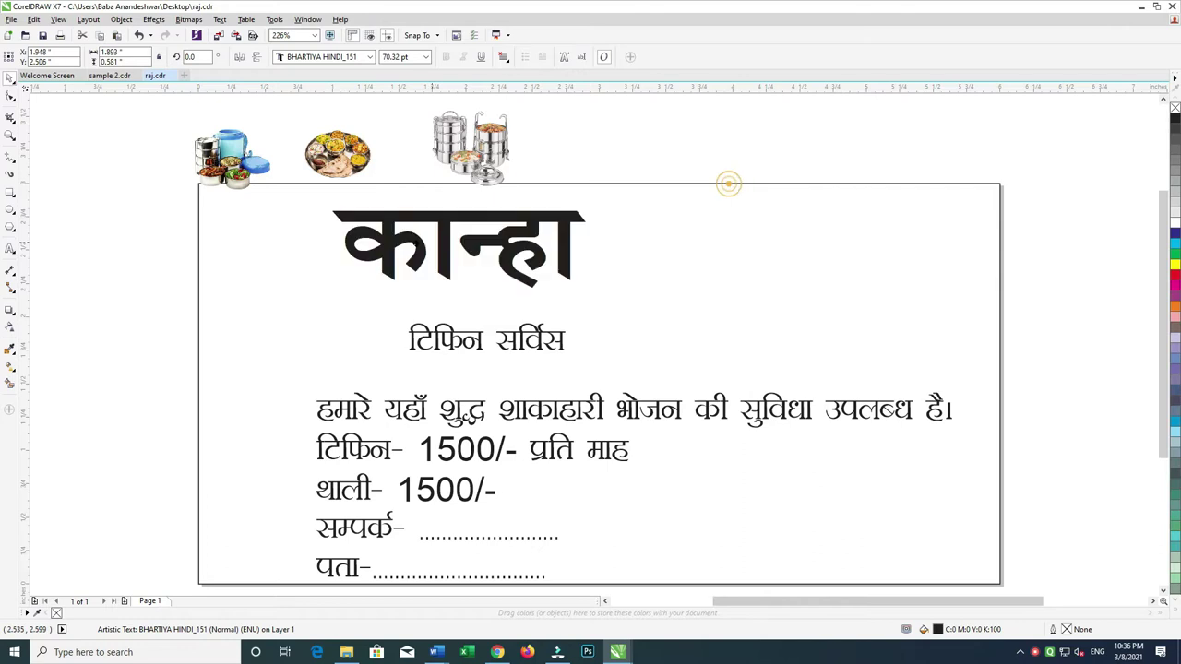
pyautogui.moveTo(402, 198); pyautogui.dragTo(398, 197)
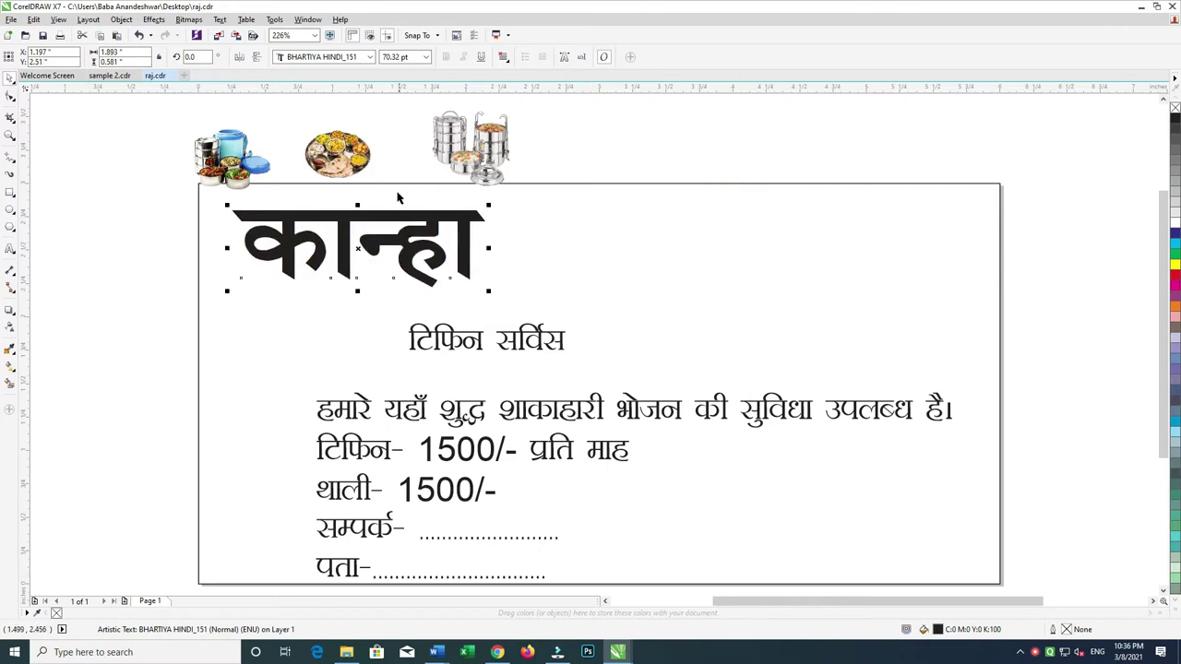
pyautogui.click(370, 57)
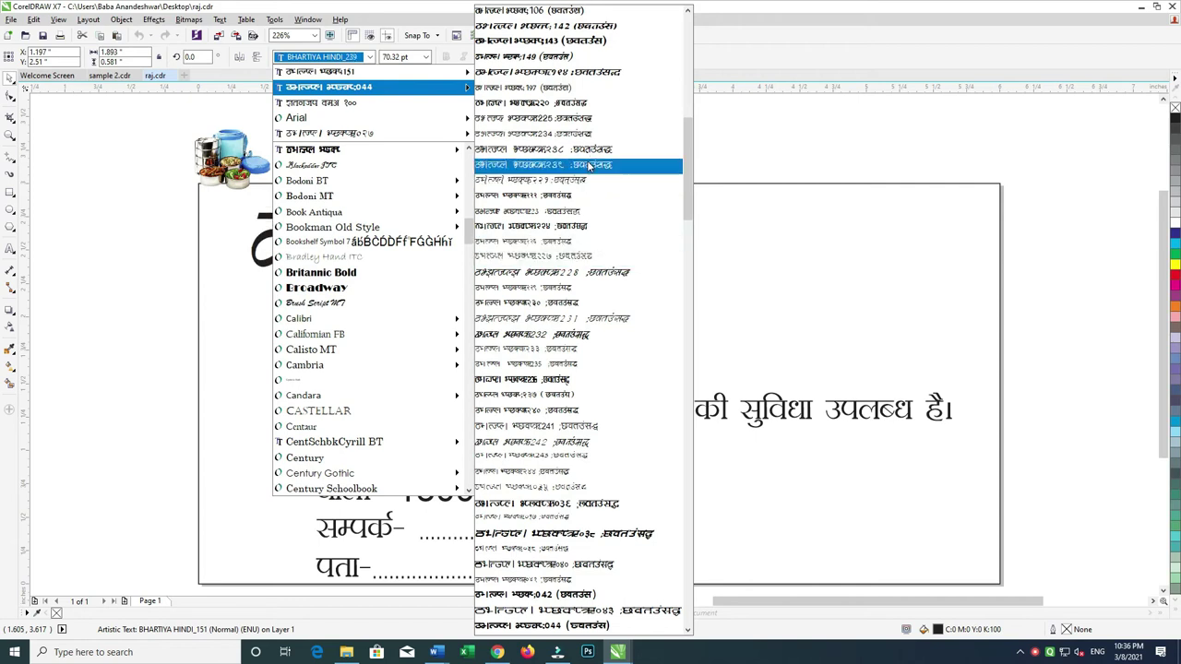
pyautogui.click(563, 402)
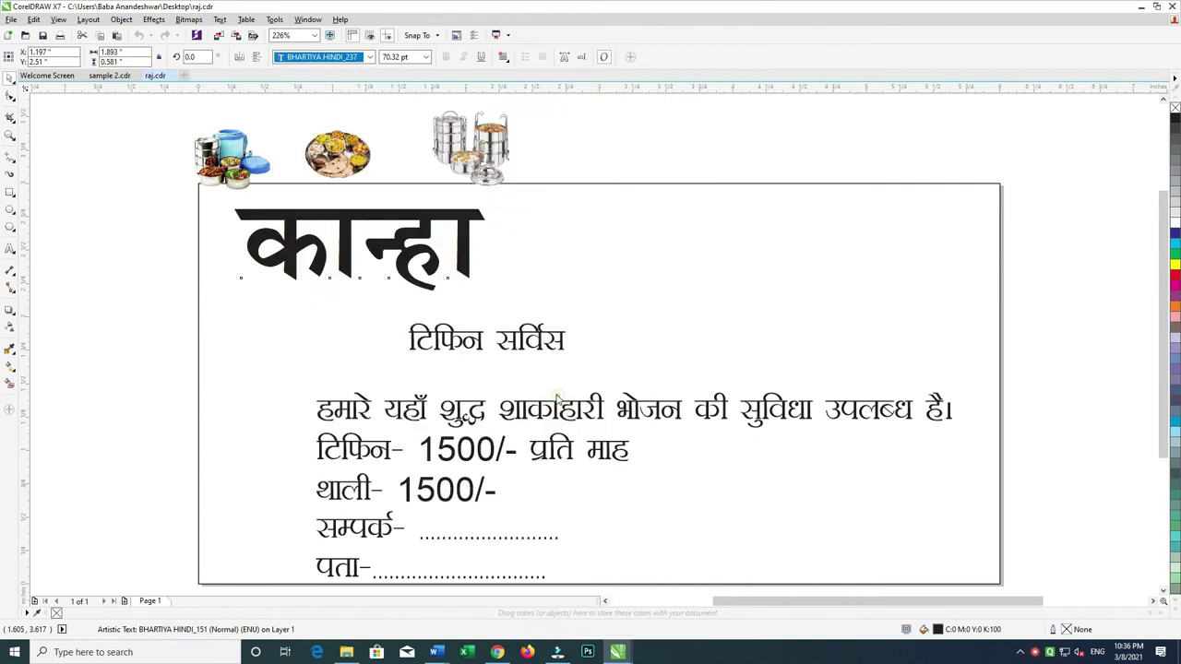
pyautogui.hscroll(-2, 523, 233)
pyautogui.hscroll(-3, 523, 232)
pyautogui.moveTo(594, 221); pyautogui.dragTo(144, 161)
# - Apply BHARTIYA HINDI_066 to कान्हा, tilt and enlarge it, and move टिफिन सर्विस to its upper right
pyautogui.click(323, 56)
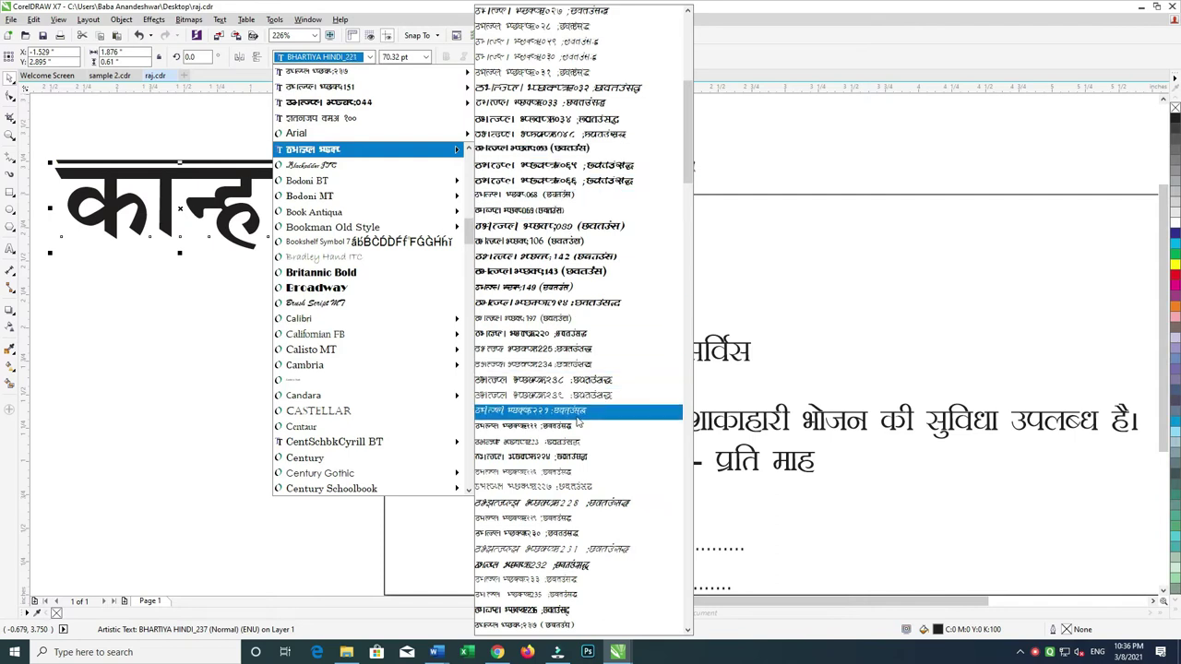
pyautogui.moveTo(368, 71)
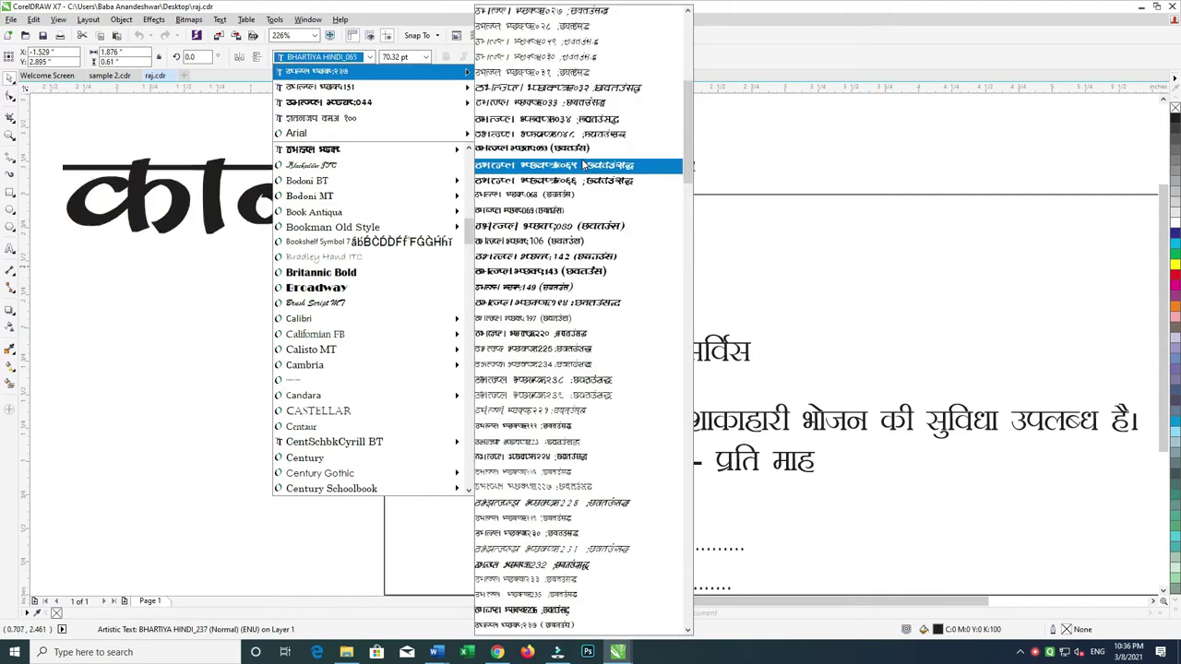
pyautogui.click(572, 181)
pyautogui.moveTo(443, 217)
pyautogui.mouseDown()
pyautogui.moveTo(609, 289)
pyautogui.moveTo(800, 271)
pyautogui.mouseUp()
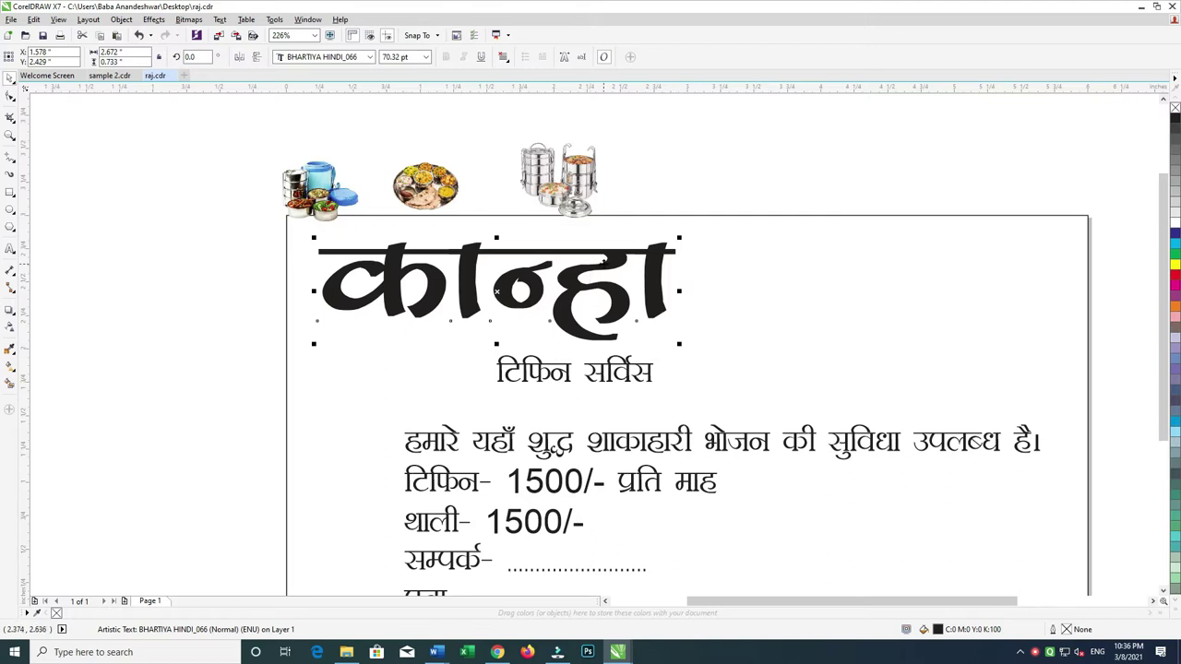
pyautogui.moveTo(676, 243); pyautogui.dragTo(634, 267)
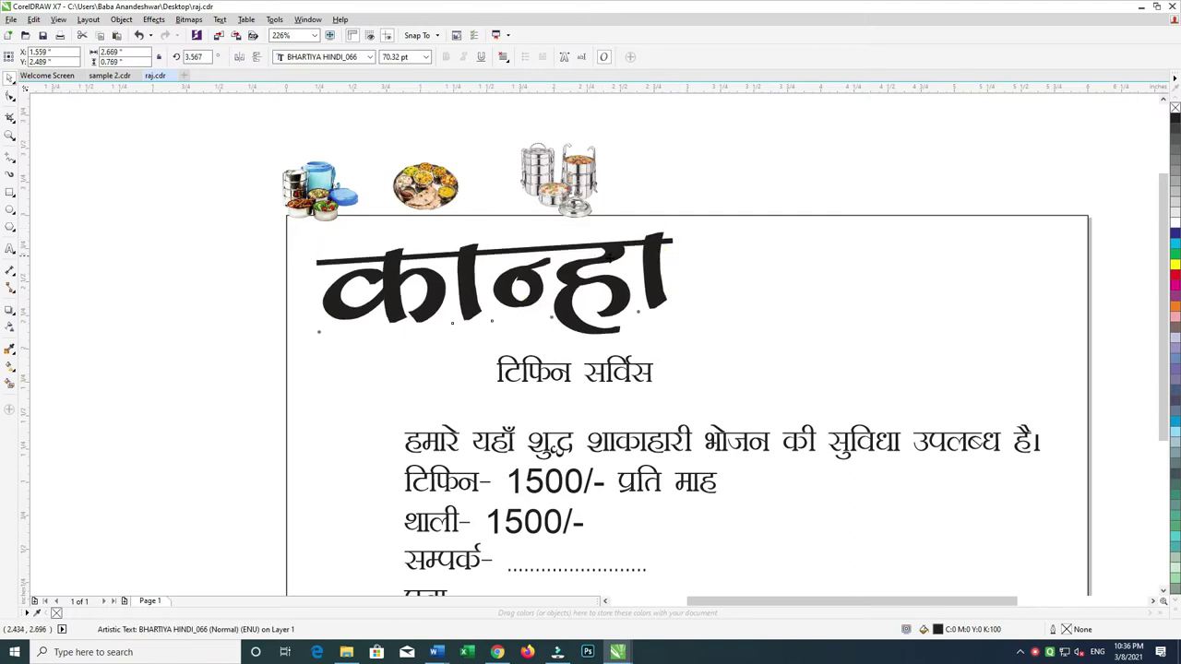
pyautogui.moveTo(631, 343); pyautogui.dragTo(740, 373)
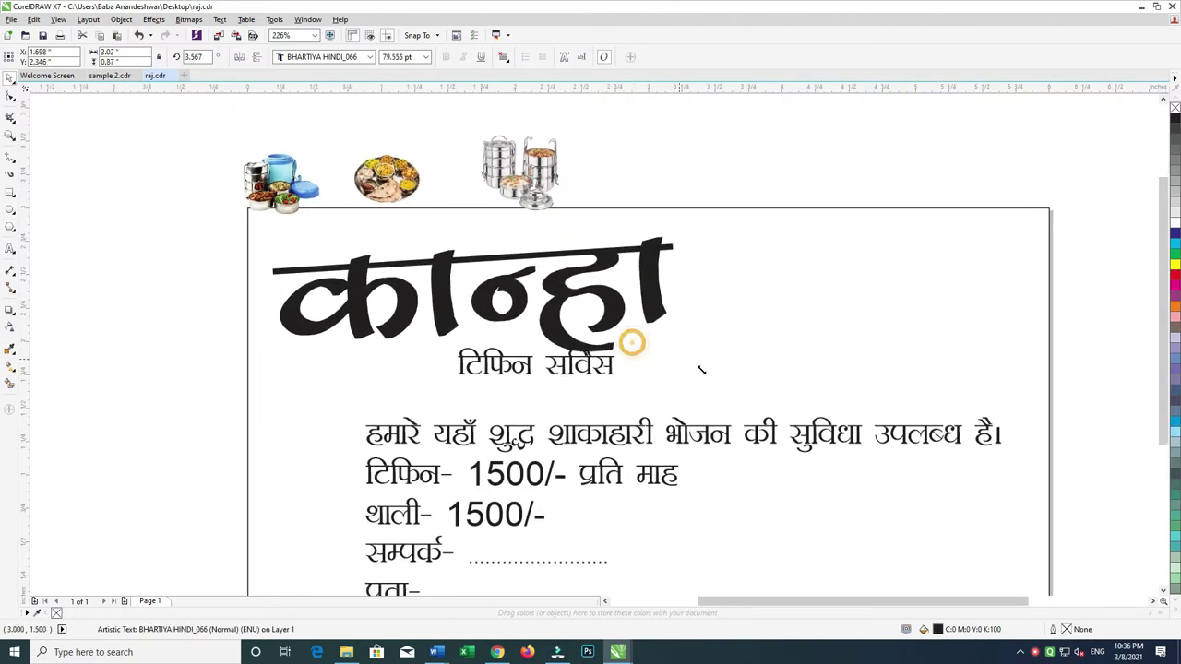
pyautogui.moveTo(582, 365); pyautogui.dragTo(933, 277)
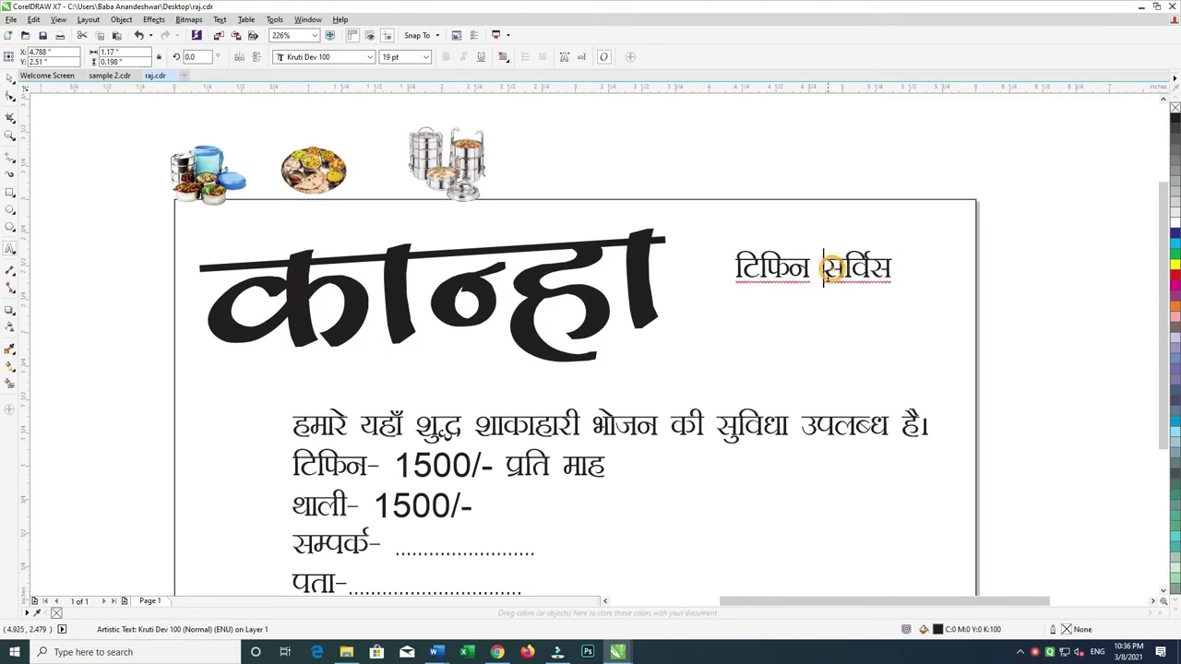
# - Put सर्विस on a second line below टिफिन and select the text for a font change
pyautogui.press('Return')
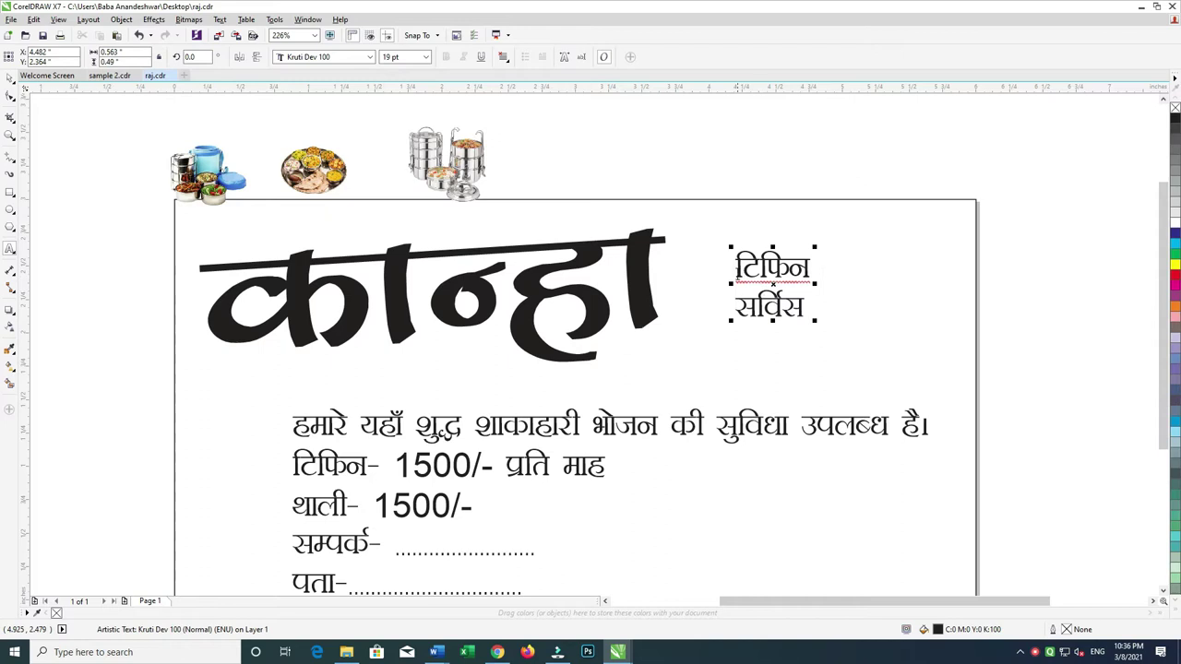
pyautogui.moveTo(842, 279); pyautogui.dragTo(736, 284)
pyautogui.click(369, 59)
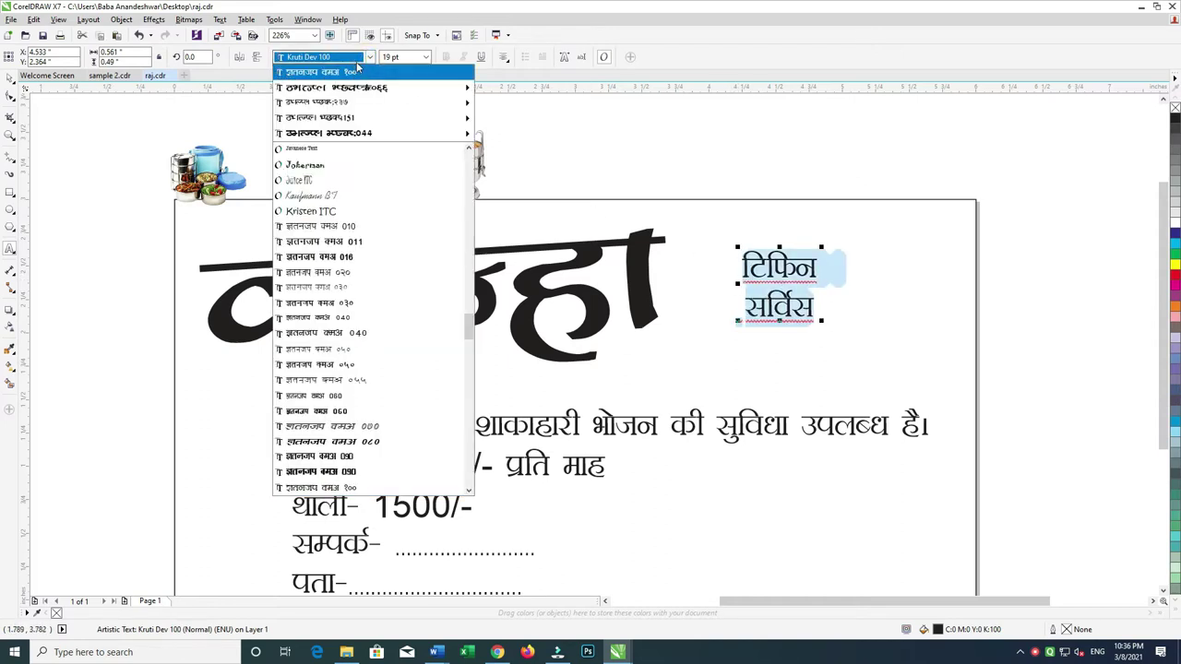
pyautogui.write('bh')
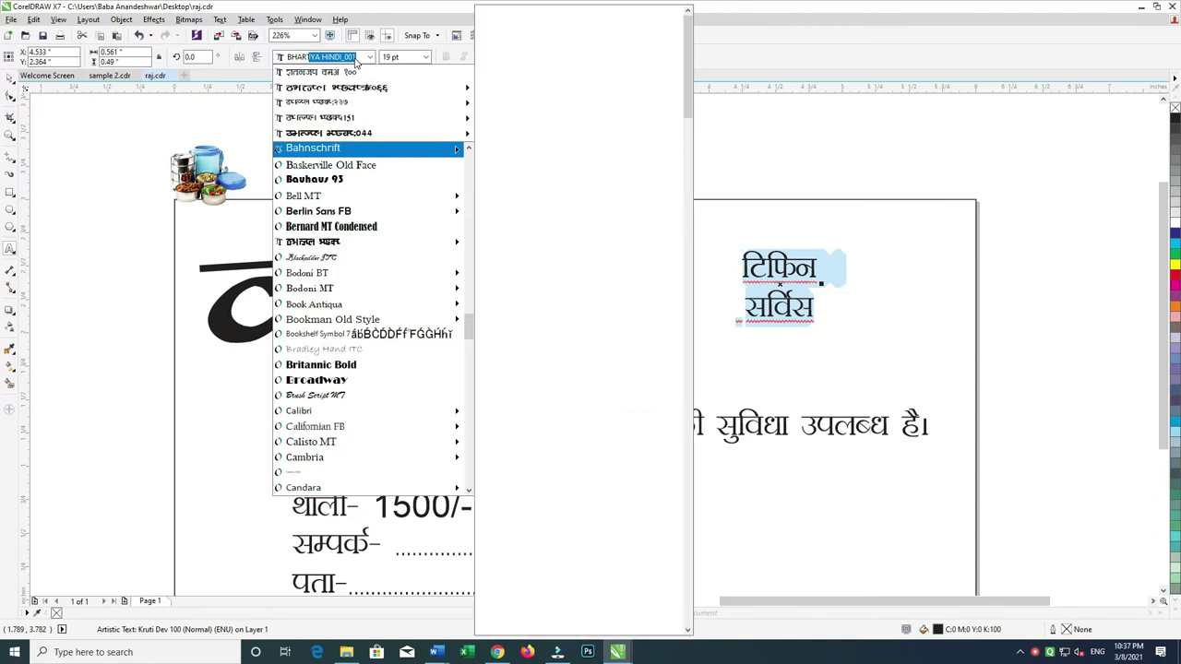
pyautogui.press('Escape')
pyautogui.click(366, 57)
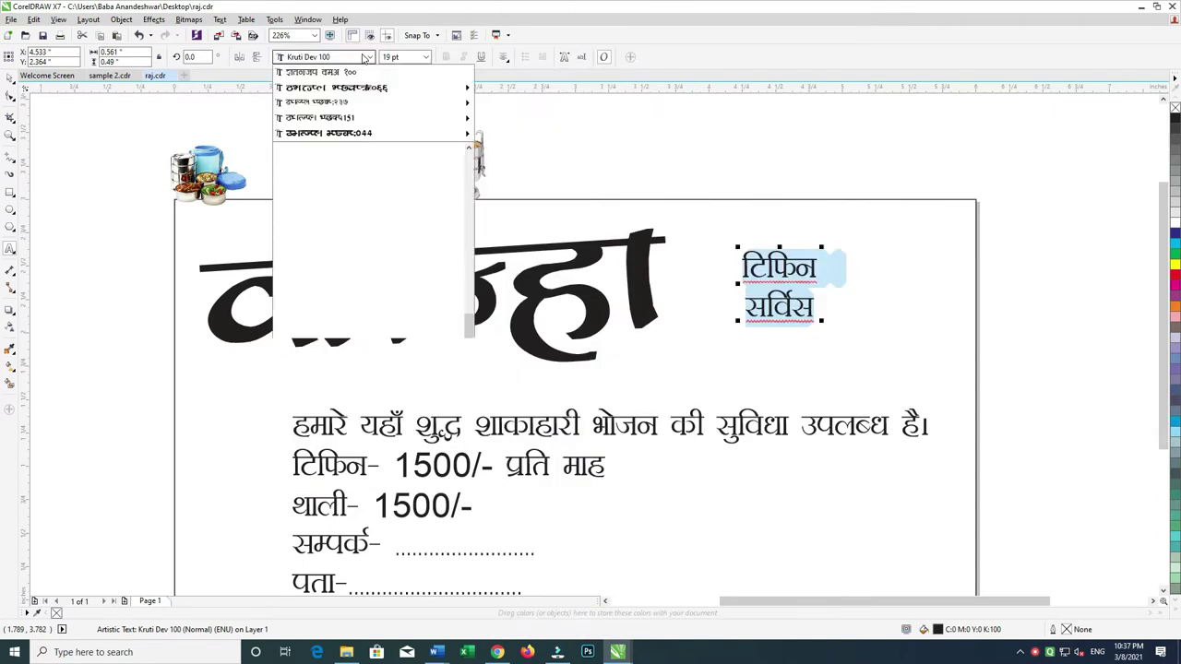
# - Preview fonts from an 'abbas' search and apply Abbasi Priya to टिफिन सर्विस
pyautogui.write('abbas')
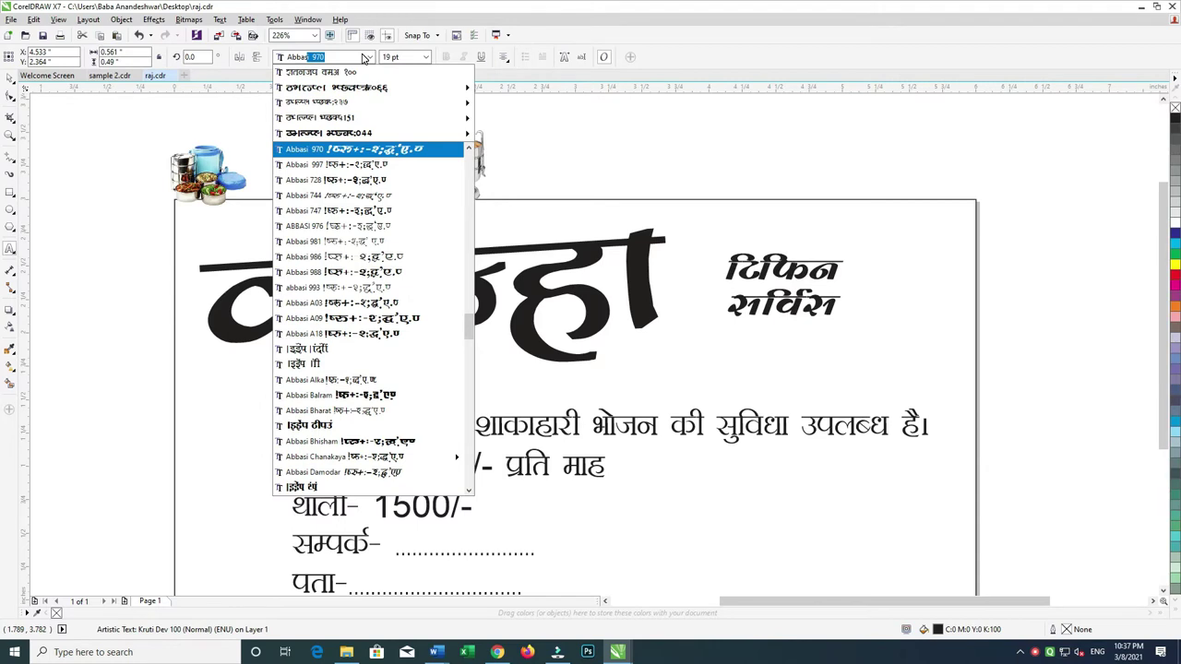
pyautogui.press('Down')
pyautogui.press('Down')
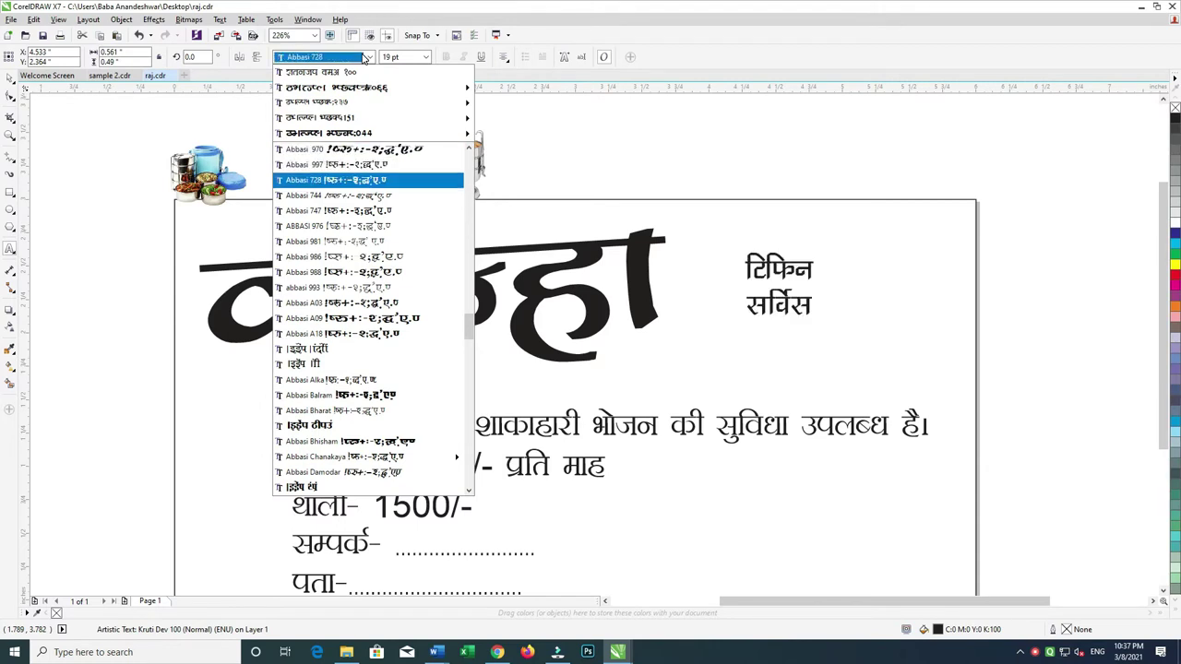
pyautogui.press('Down')
pyautogui.press('Down')
pyautogui.press('Down')
pyautogui.press('Down')
pyautogui.press('Down')
pyautogui.press('Down')
pyautogui.press('Down')
pyautogui.press('Down')
pyautogui.press('Down')
pyautogui.press('Down')
pyautogui.press('Down')
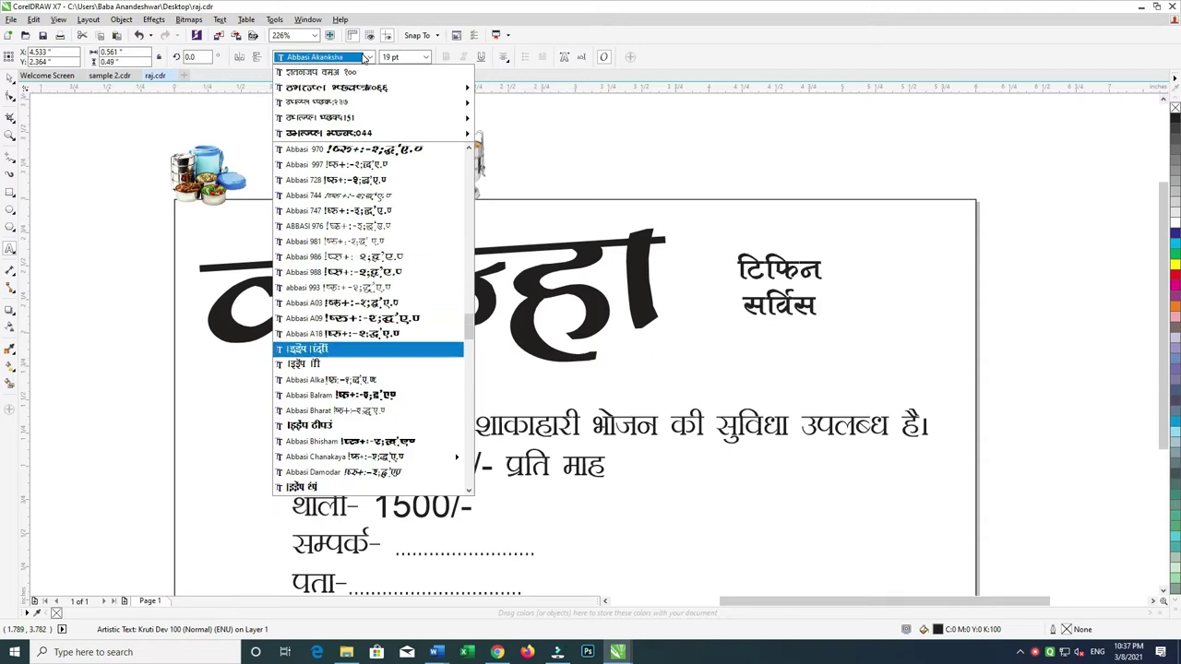
pyautogui.press('Down')
pyautogui.press('Down')
pyautogui.press('Down')
pyautogui.press('Down')
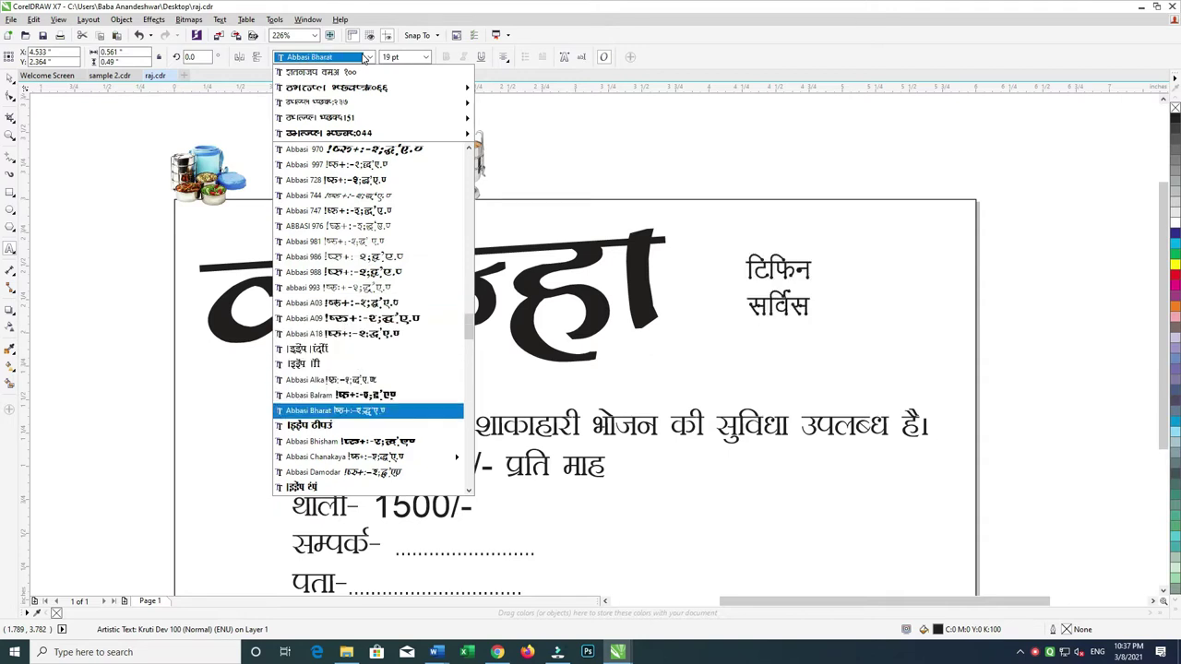
pyautogui.press('Down')
pyautogui.press('Down')
pyautogui.press('Down')
pyautogui.press('Down')
pyautogui.press('Down')
pyautogui.press('Down')
pyautogui.press('Down')
pyautogui.press('Down')
pyautogui.press('Down')
pyautogui.press('Down')
pyautogui.press('Down')
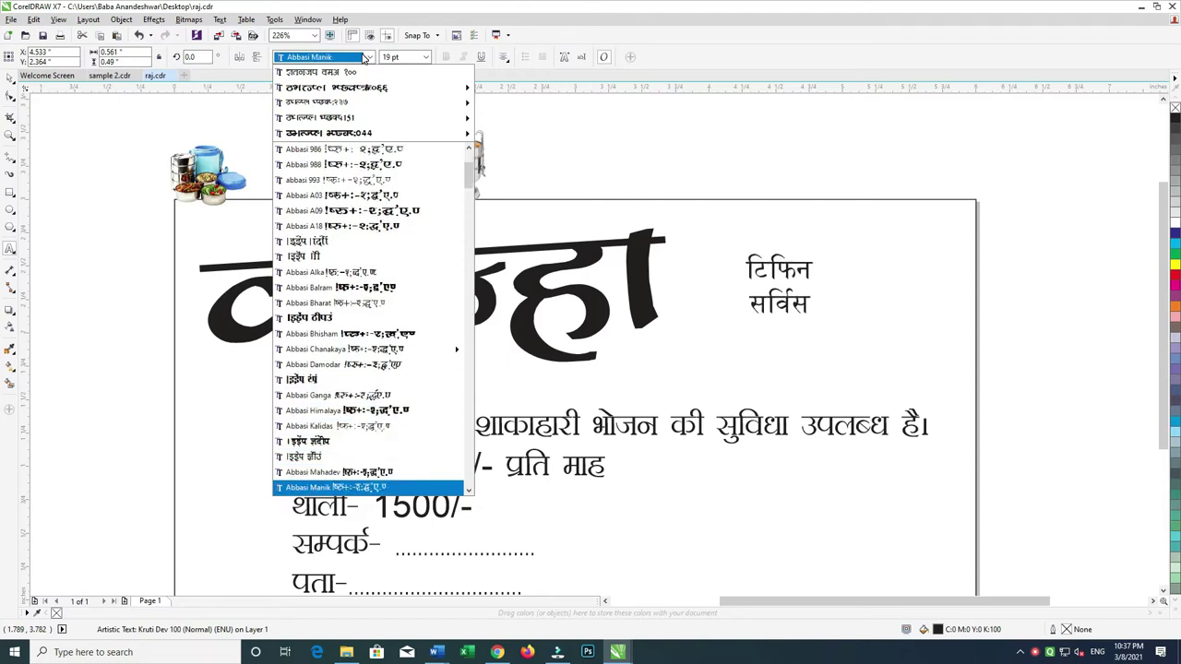
pyautogui.press('Down')
pyautogui.press('Down')
pyautogui.press('Down')
pyautogui.press('Down')
pyautogui.press('Down')
pyautogui.press('Down')
pyautogui.press('Down')
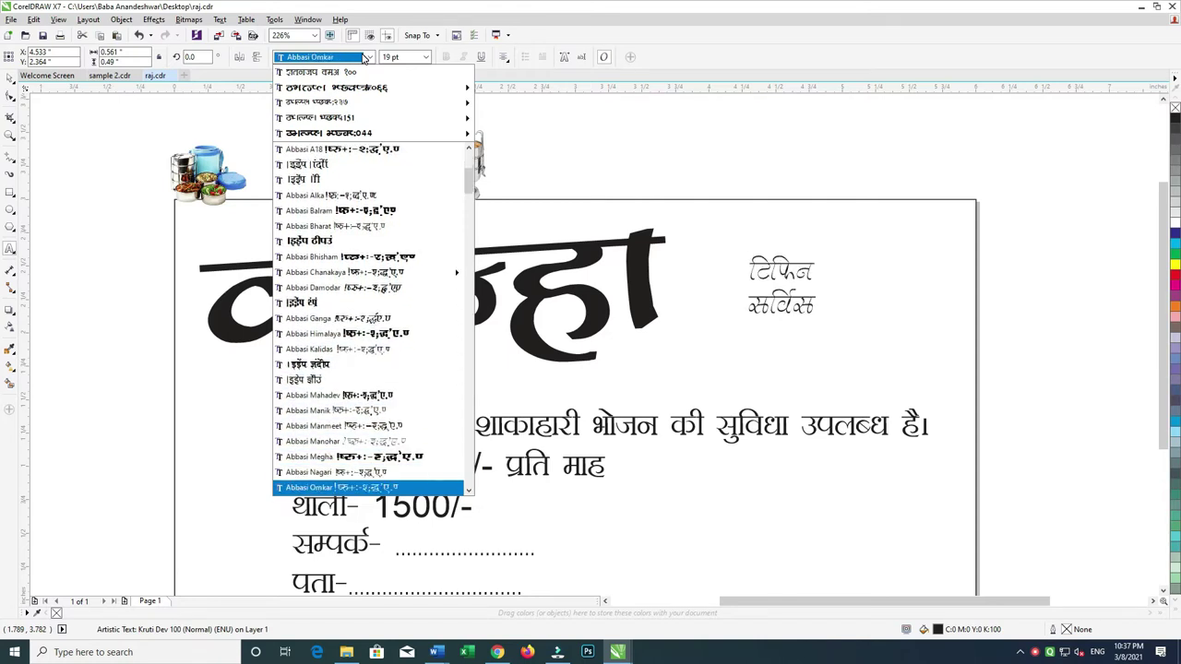
pyautogui.press('Down')
pyautogui.press('Down')
pyautogui.press('Down')
pyautogui.press('Down')
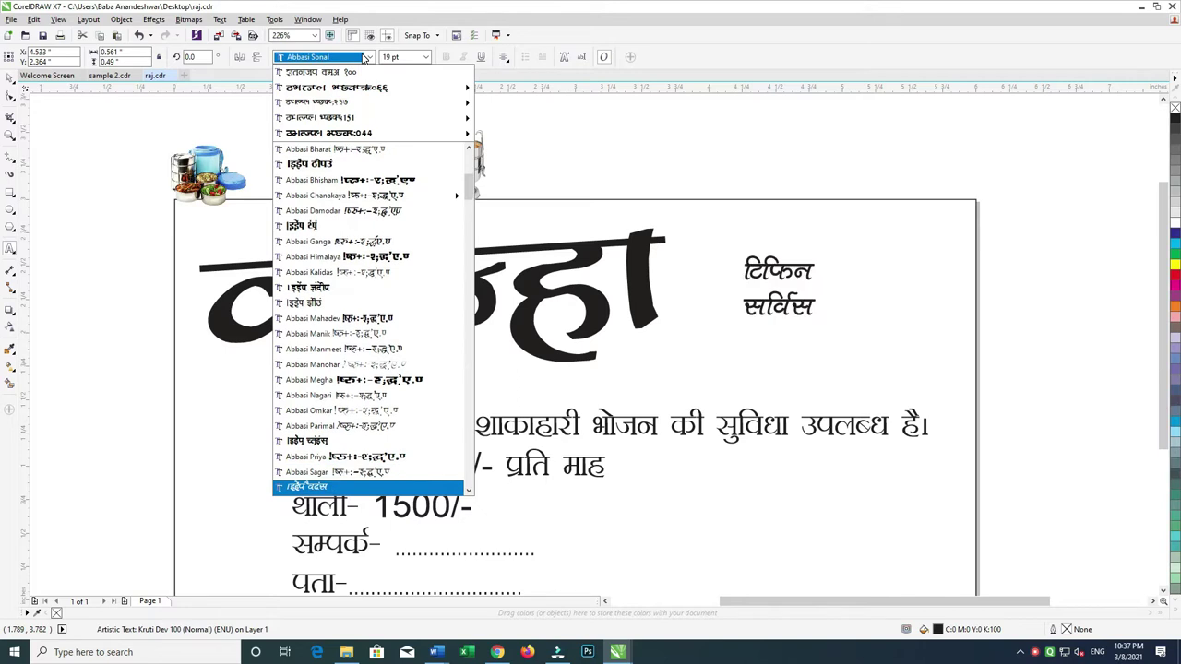
pyautogui.press('Up')
pyautogui.press('Up')
pyautogui.press('Return')
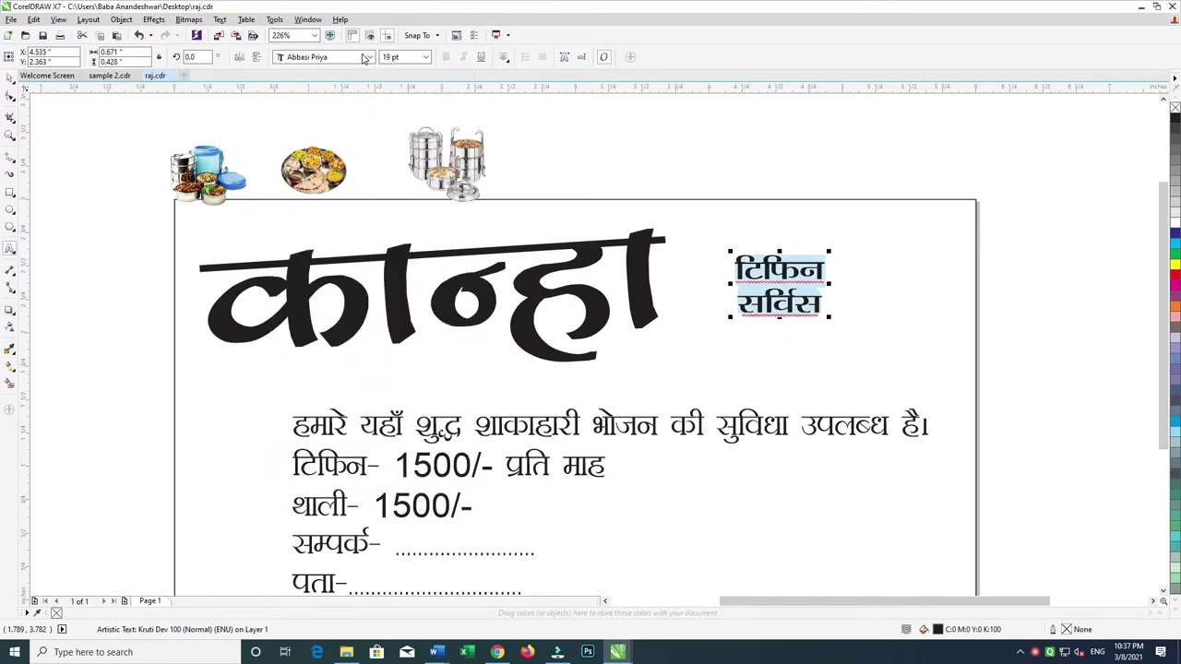
pyautogui.click(11, 77)
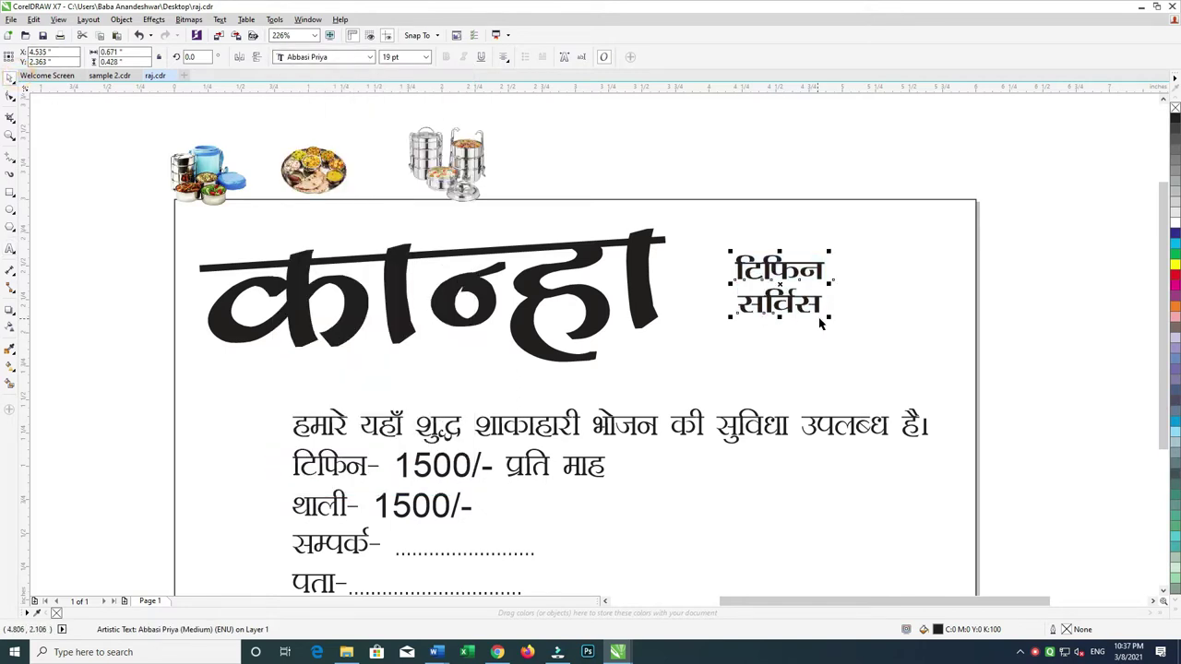
# - Scale टिफिन सर्विस to about 264%, move it right, and stretch कान्हा to 117% height
pyautogui.moveTo(895, 361); pyautogui.dragTo(903, 367)
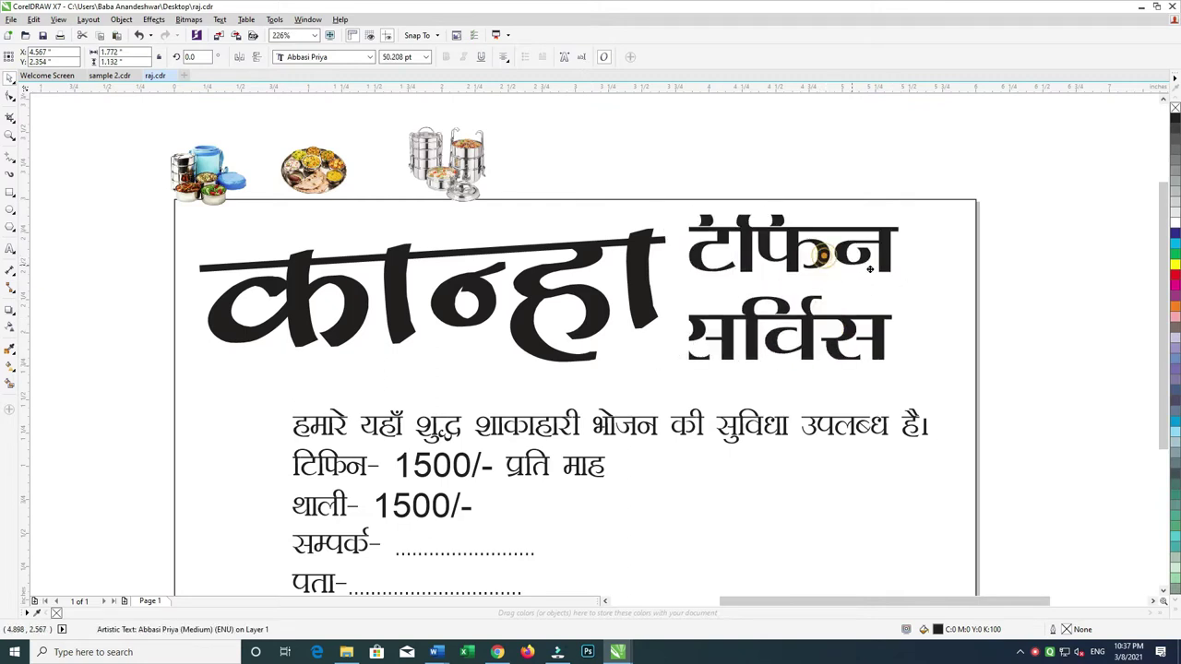
pyautogui.moveTo(829, 265); pyautogui.dragTo(876, 276)
pyautogui.scroll(-1, 837, 302)
pyautogui.click(493, 332)
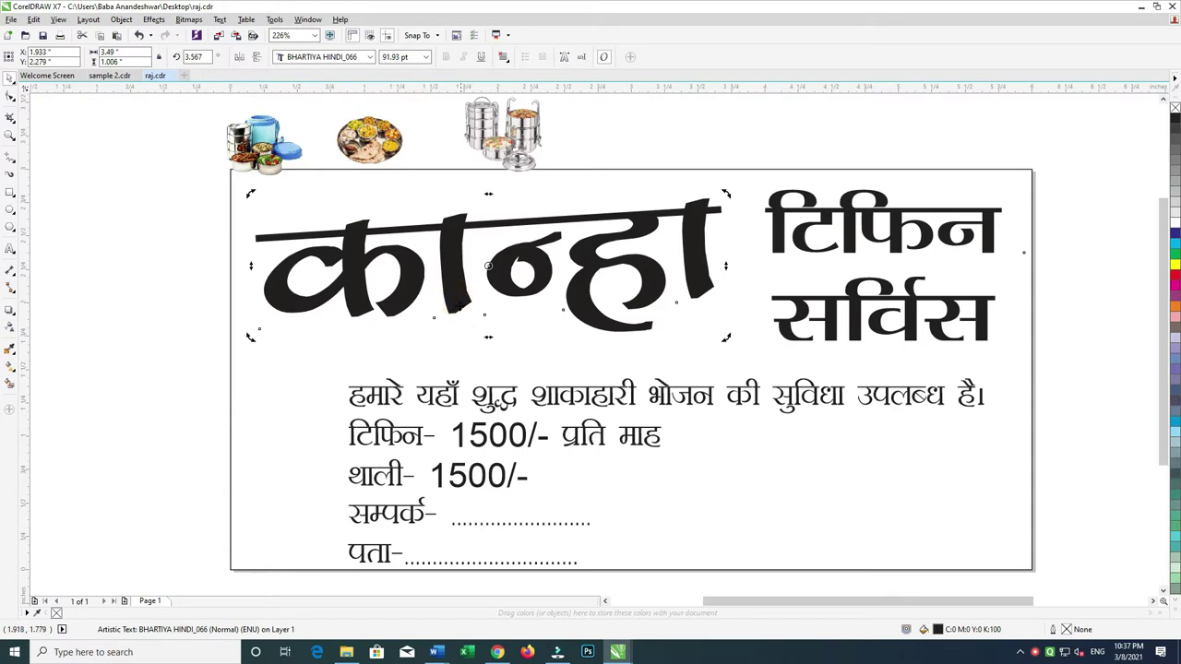
pyautogui.moveTo(492, 346); pyautogui.dragTo(492, 361)
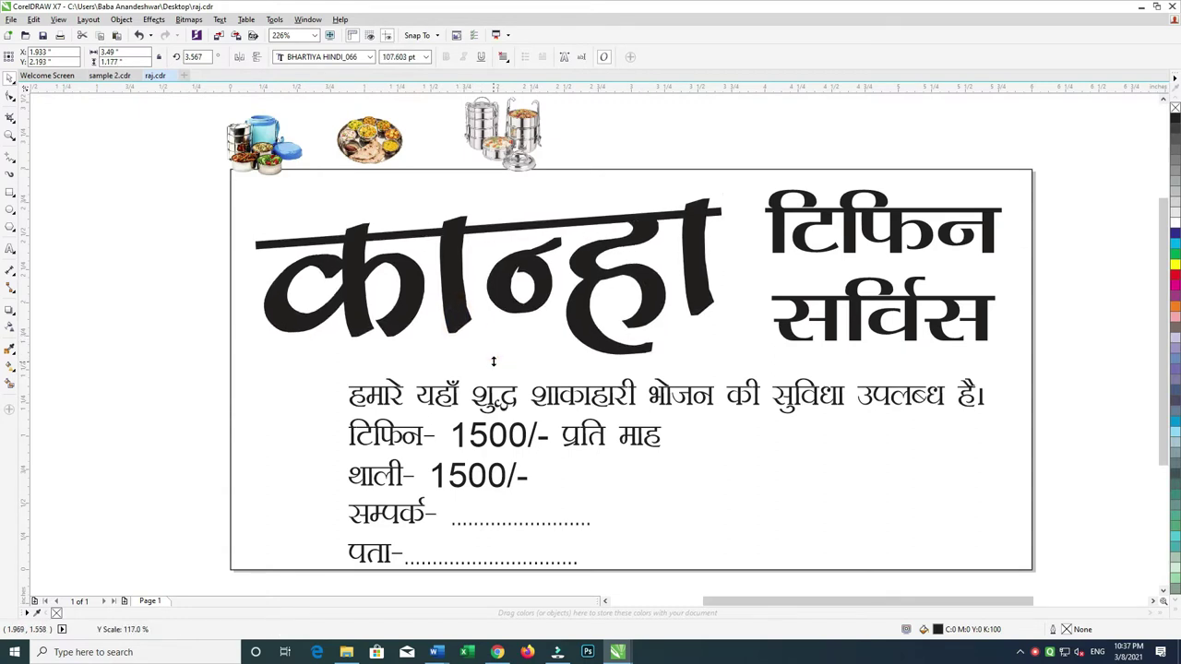
pyautogui.click(513, 396)
# - Cut the टिफिन- 1500/- प्रति माह line from the paragraph and paste it below the page
pyautogui.scroll(-2, 369, 350)
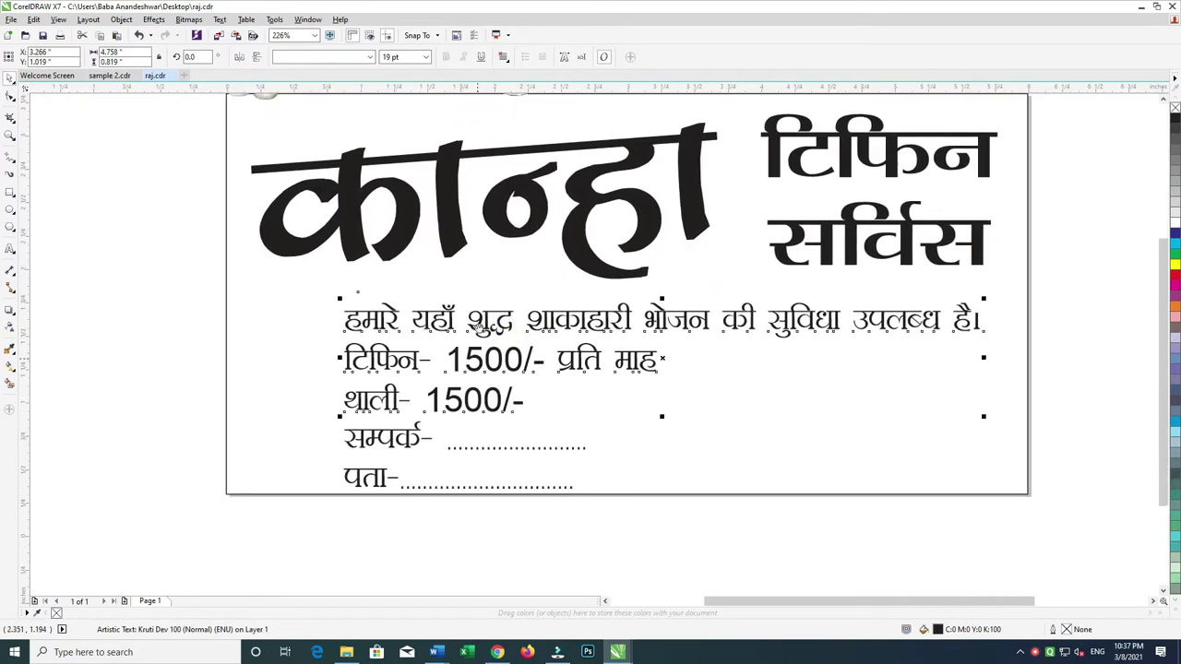
pyautogui.doubleClick(348, 329)
pyautogui.click(348, 328)
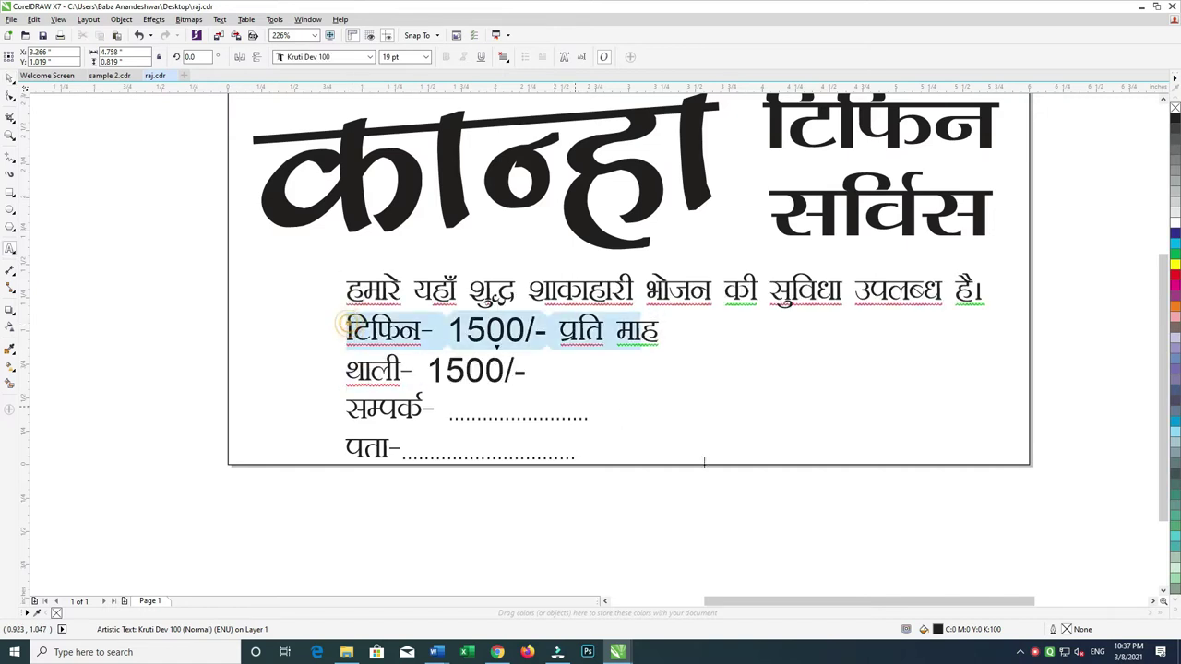
pyautogui.hotkey('ctrl', 'x')
pyautogui.click(506, 514)
pyautogui.hotkey('ctrl', 'v')
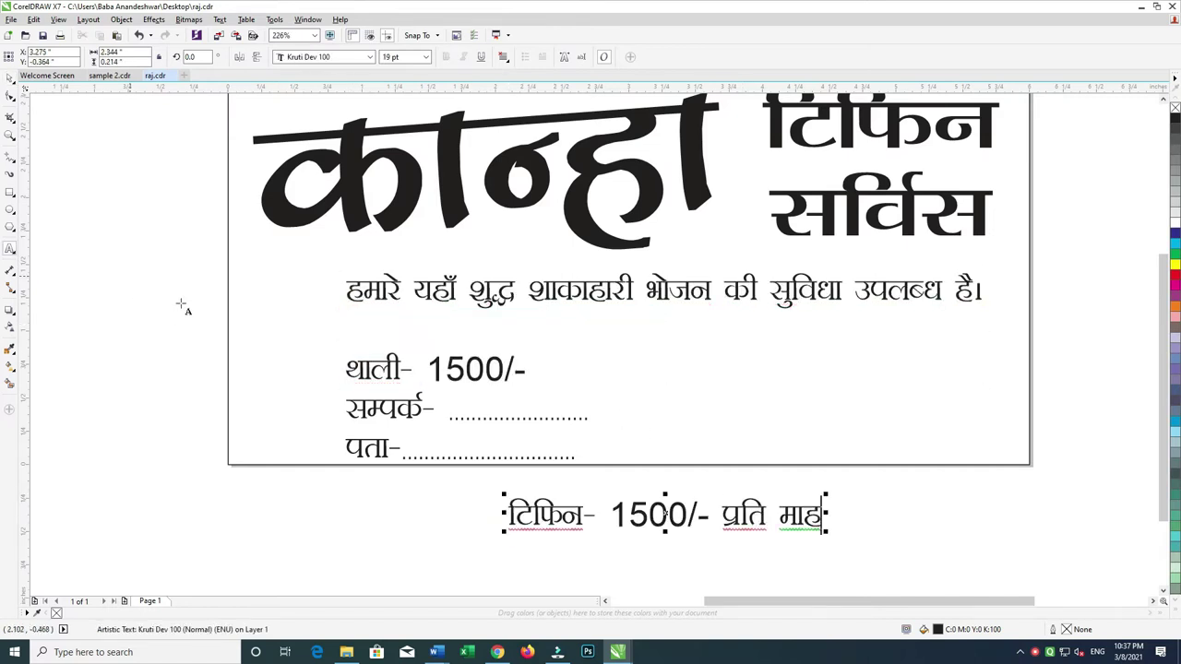
pyautogui.click(372, 370)
pyautogui.click(11, 83)
pyautogui.click(439, 368)
pyautogui.click(435, 369)
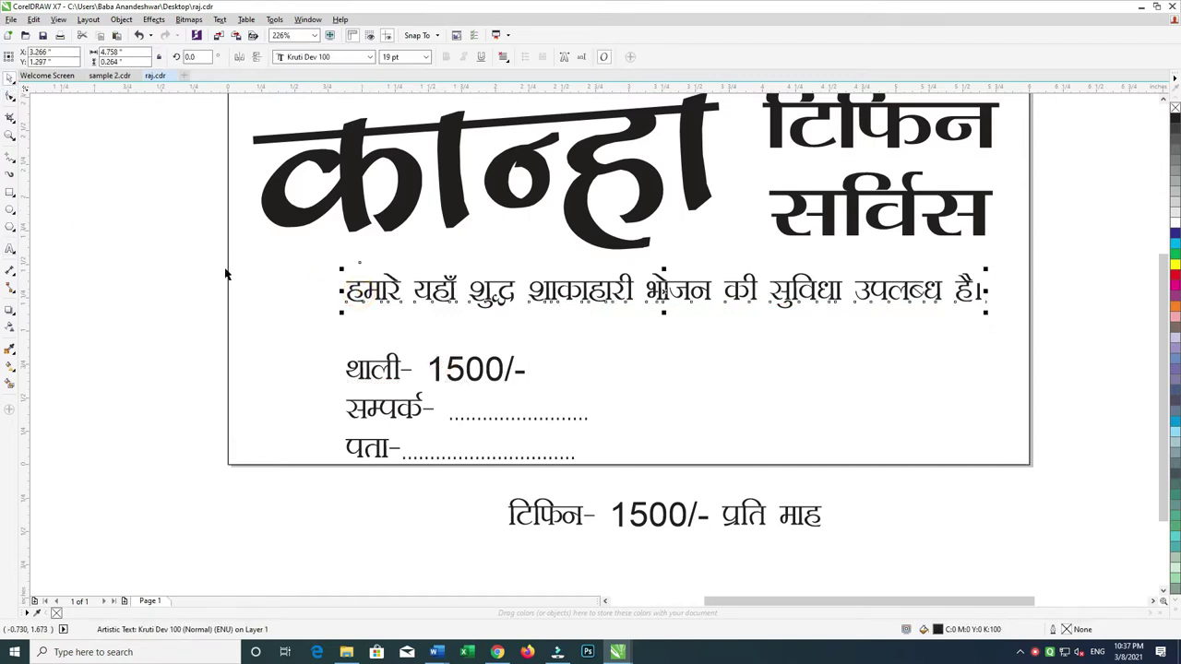
# - Shrink the हमारे यहाँ intro line and move the price and contact lines to the poster's right
pyautogui.click(355, 284)
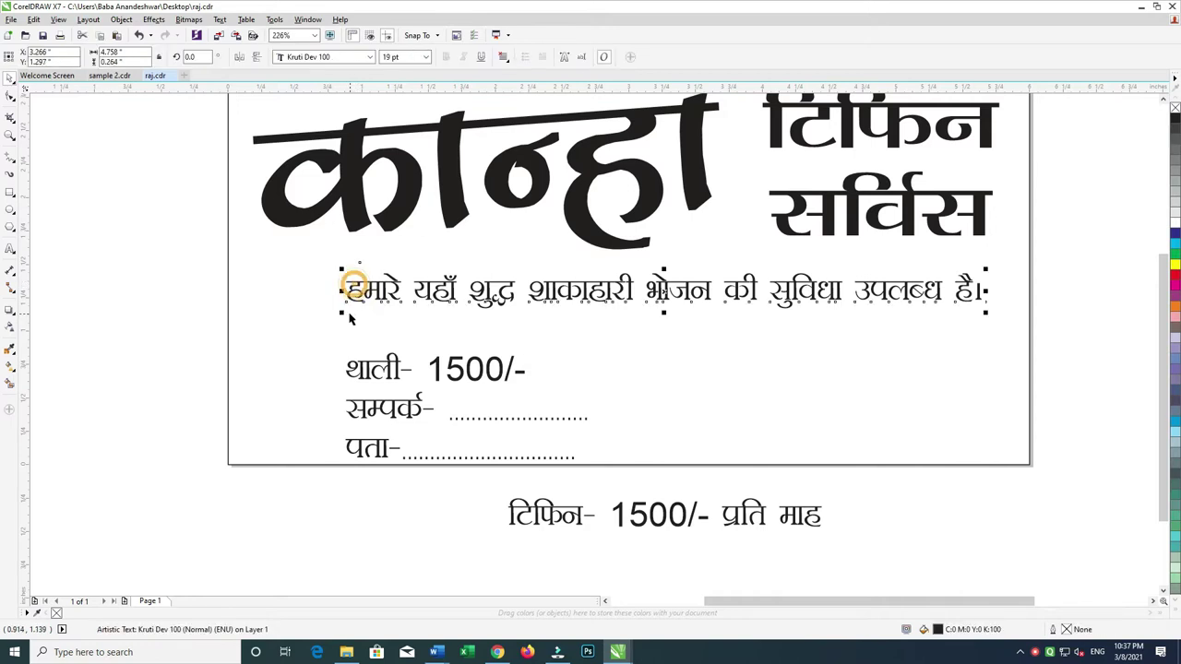
pyautogui.moveTo(341, 314); pyautogui.dragTo(417, 308)
pyautogui.scroll(2, 417, 308)
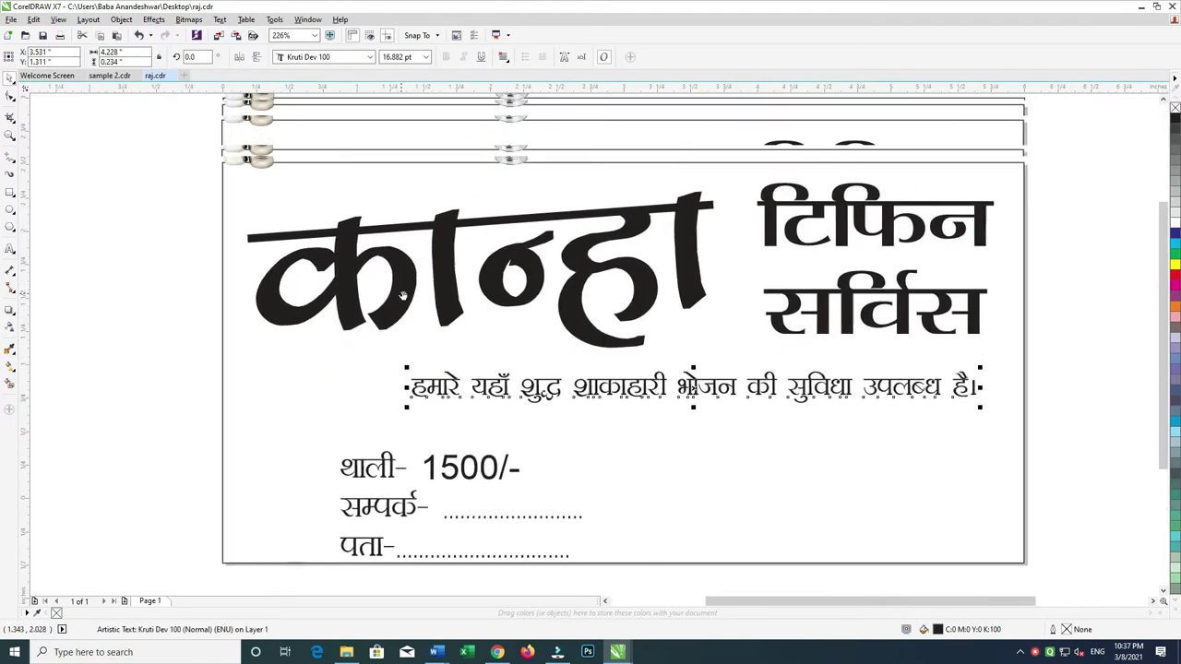
pyautogui.click(410, 284)
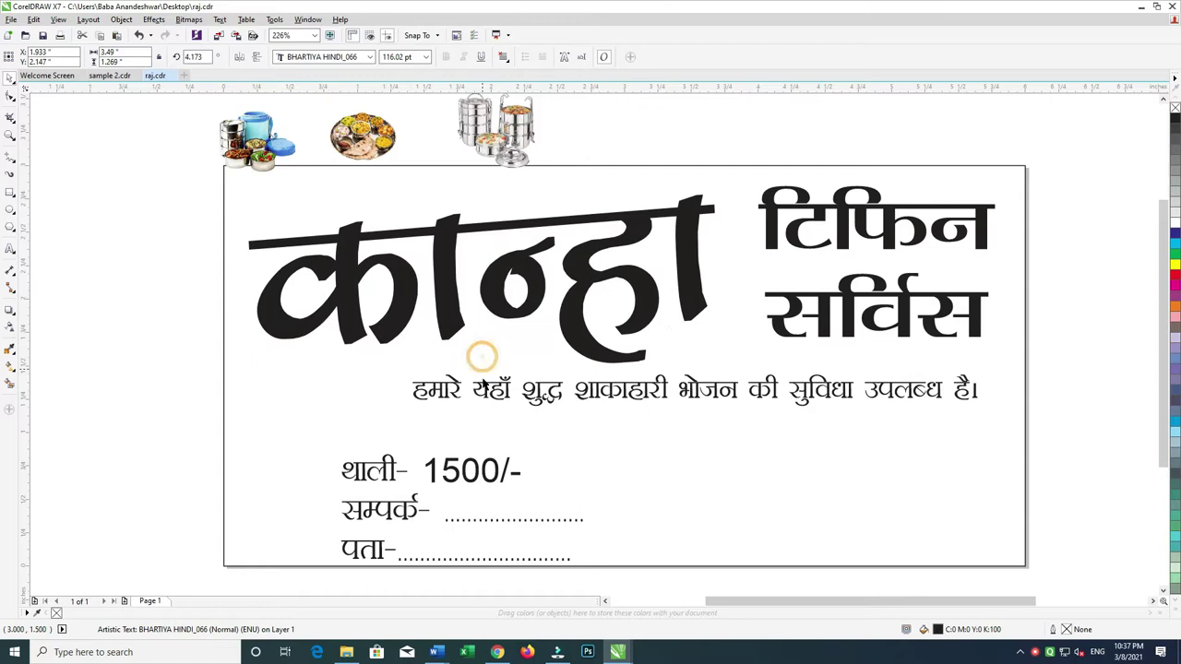
pyautogui.scroll(-1, 276, 387)
pyautogui.moveTo(184, 377); pyautogui.dragTo(704, 553)
pyautogui.moveTo(450, 463); pyautogui.dragTo(942, 429)
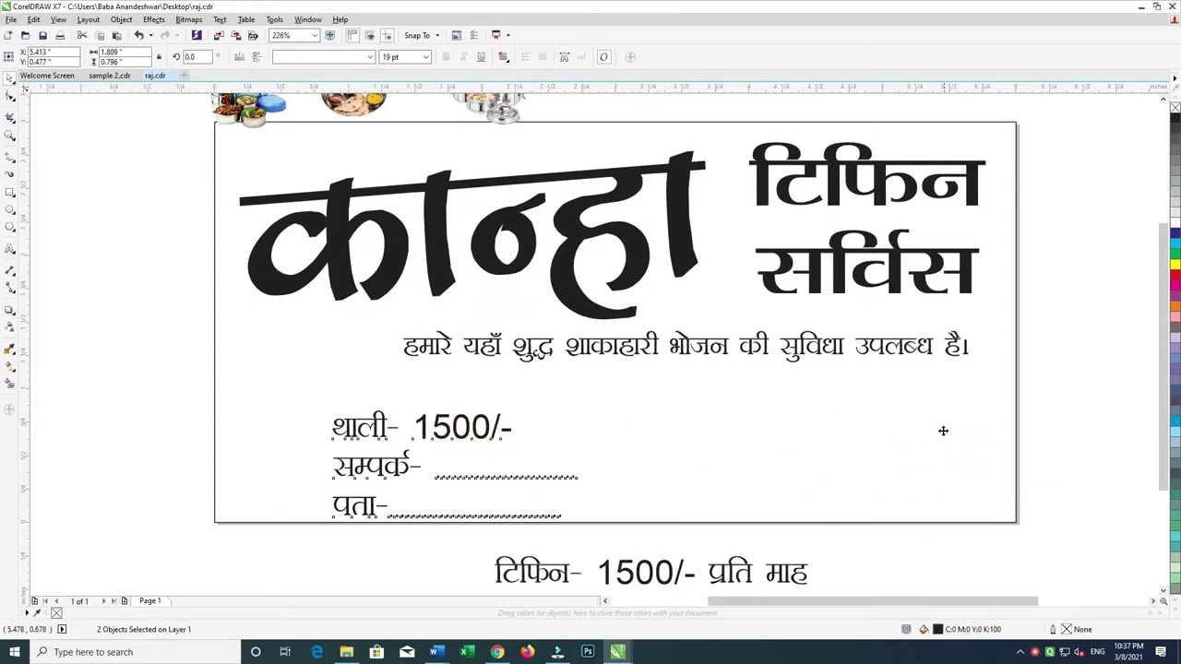
pyautogui.moveTo(243, 117); pyautogui.dragTo(300, 421)
# - Place and enlarge the tiffin photo, and move the thali photo onto the poster
pyautogui.moveTo(356, 453)
pyautogui.mouseDown()
pyautogui.moveTo(425, 513)
pyautogui.moveTo(383, 454)
pyautogui.mouseUp()
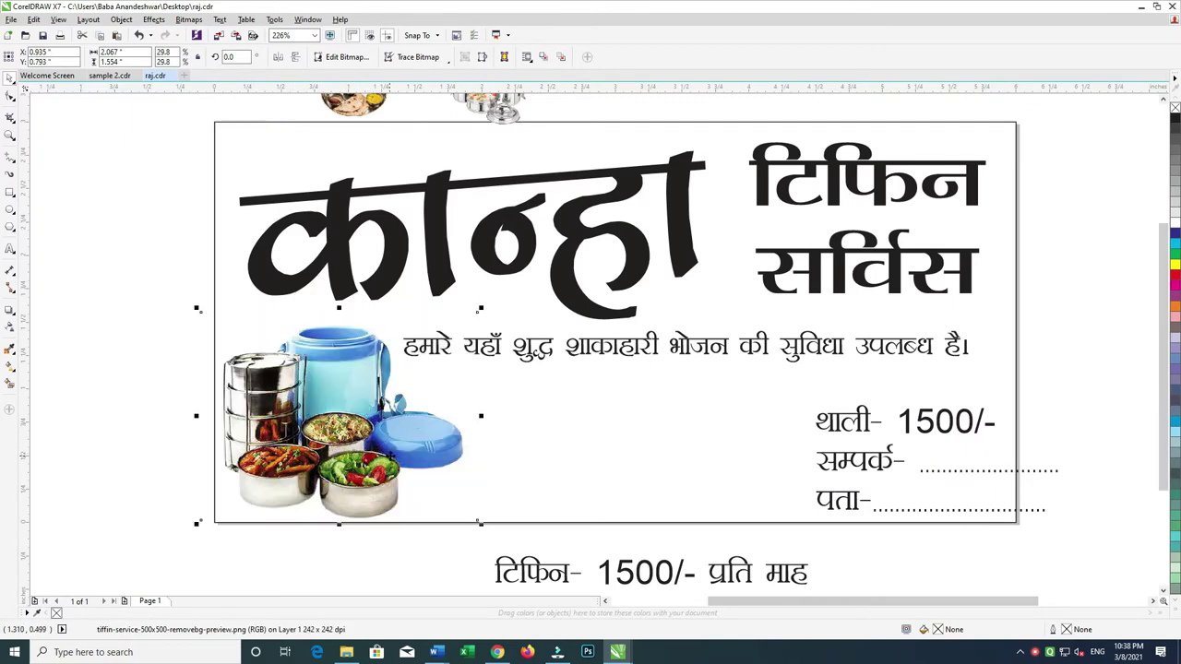
pyautogui.scroll(1, 353, 138)
pyautogui.moveTo(354, 138)
pyautogui.mouseDown()
pyautogui.moveTo(503, 441)
pyautogui.moveTo(682, 558)
pyautogui.mouseUp()
# - Shift the intro line right, move सम्पर्क and पता below, and stack the two price lines
pyautogui.click(656, 403)
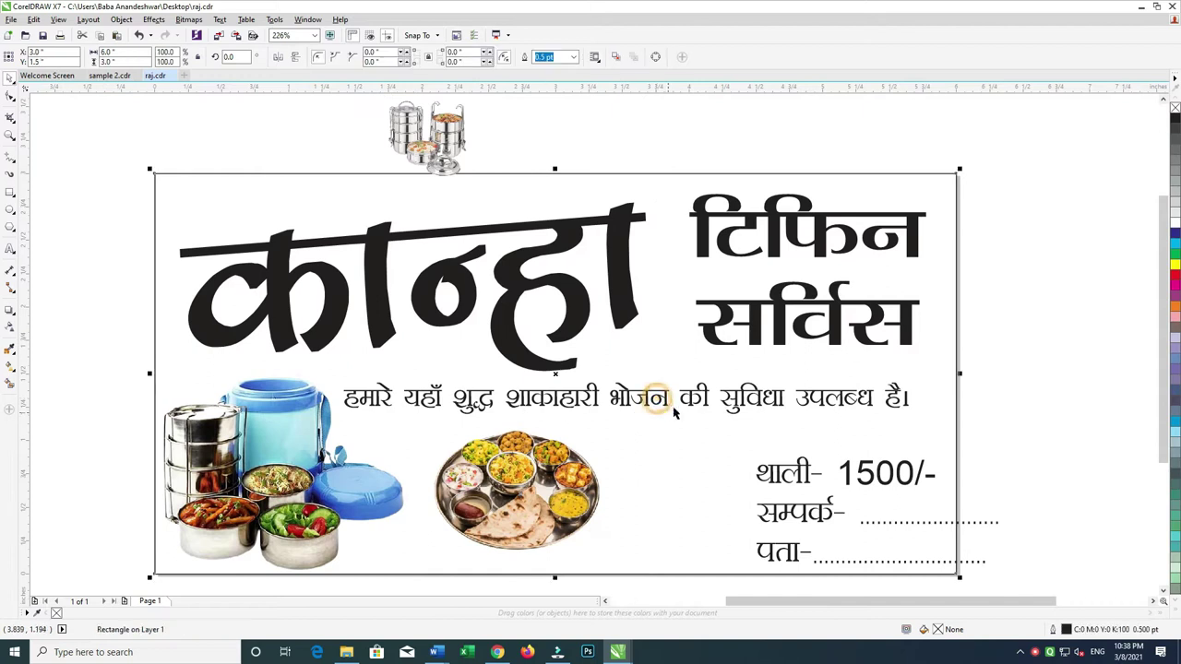
pyautogui.click(687, 406)
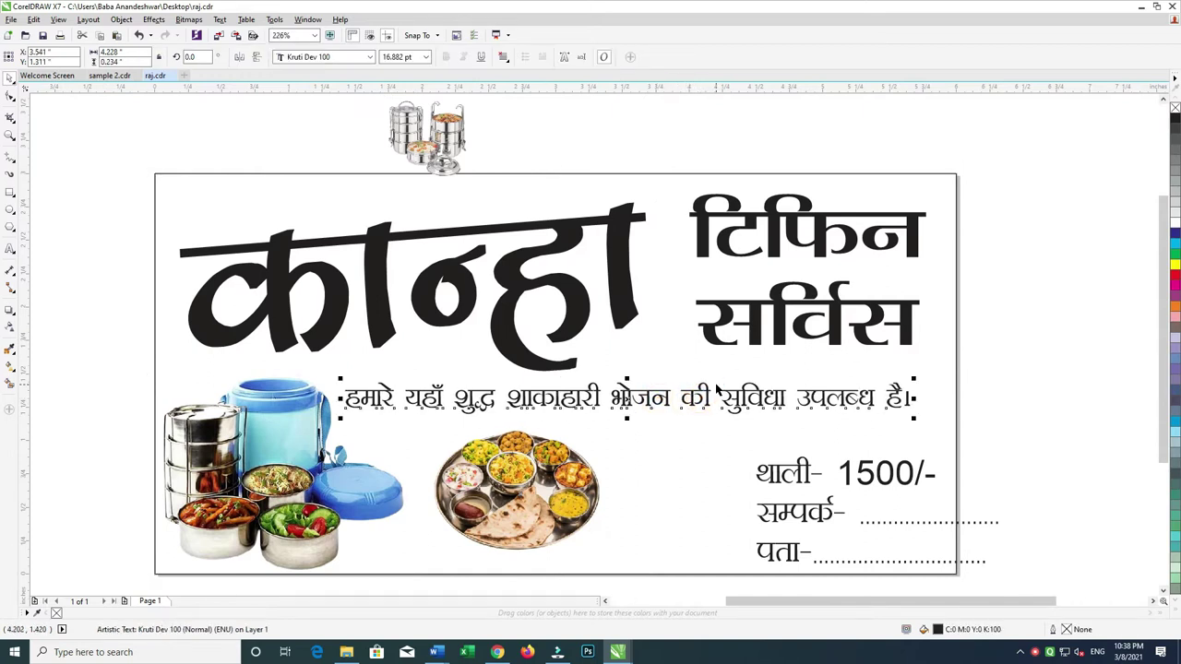
pyautogui.moveTo(705, 388); pyautogui.dragTo(724, 391)
pyautogui.click(537, 364)
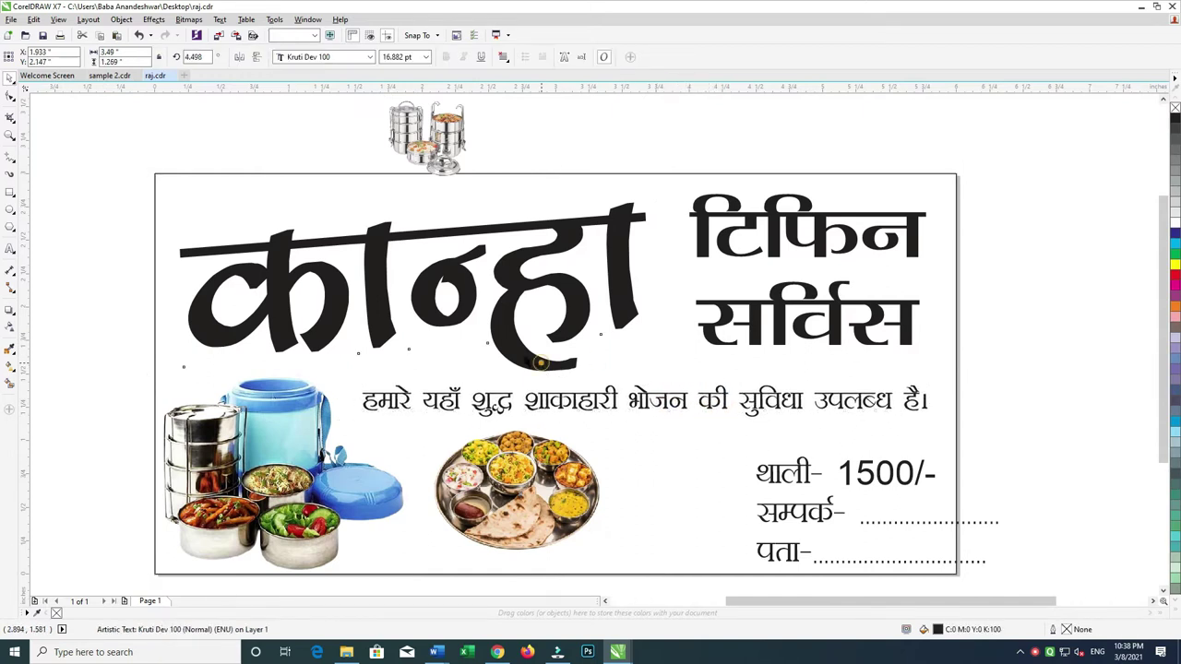
pyautogui.scroll(-3, 584, 451)
pyautogui.hscroll(2, 821, 404)
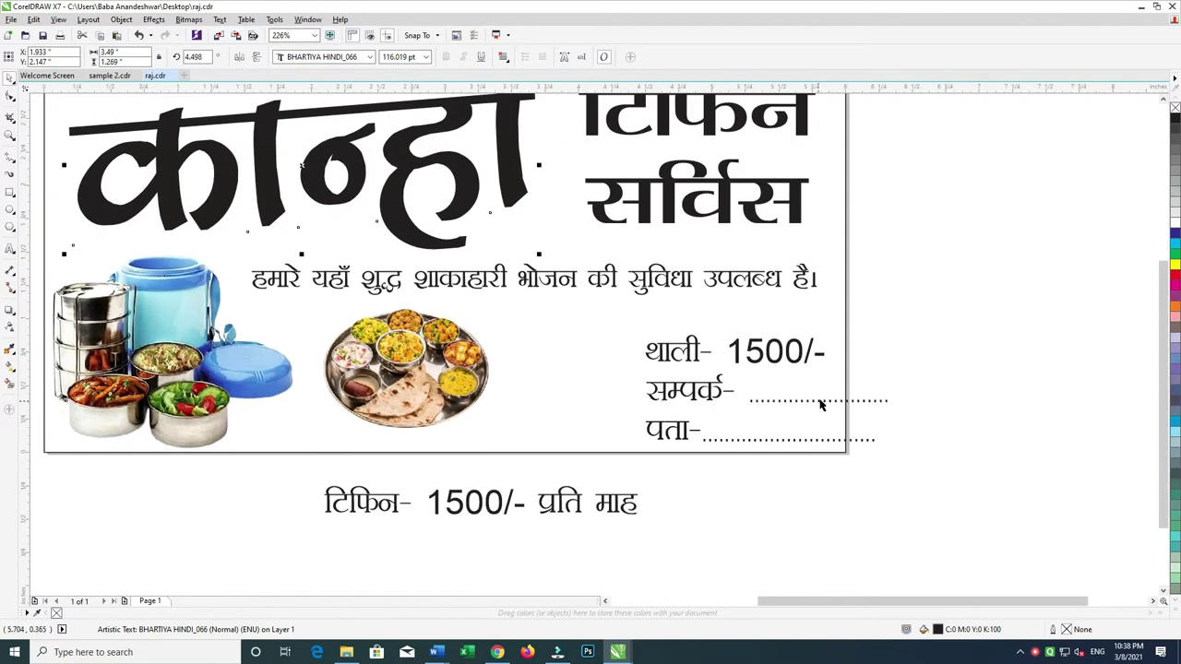
pyautogui.moveTo(686, 395); pyautogui.dragTo(768, 496)
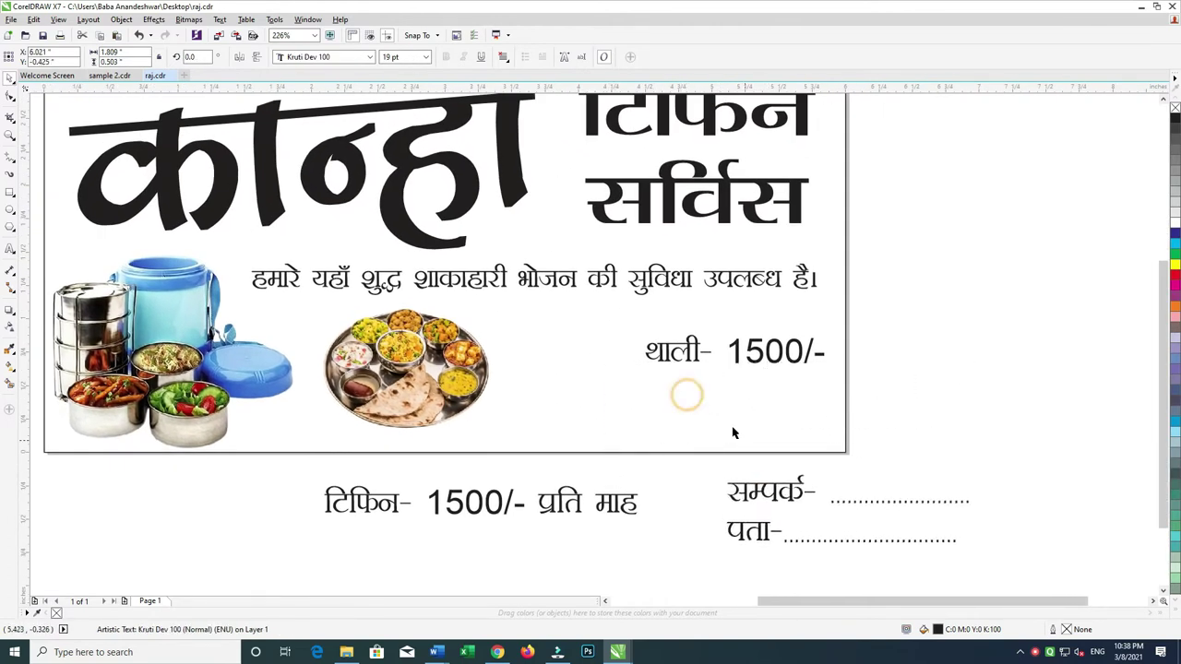
pyautogui.moveTo(671, 361); pyautogui.dragTo(569, 358)
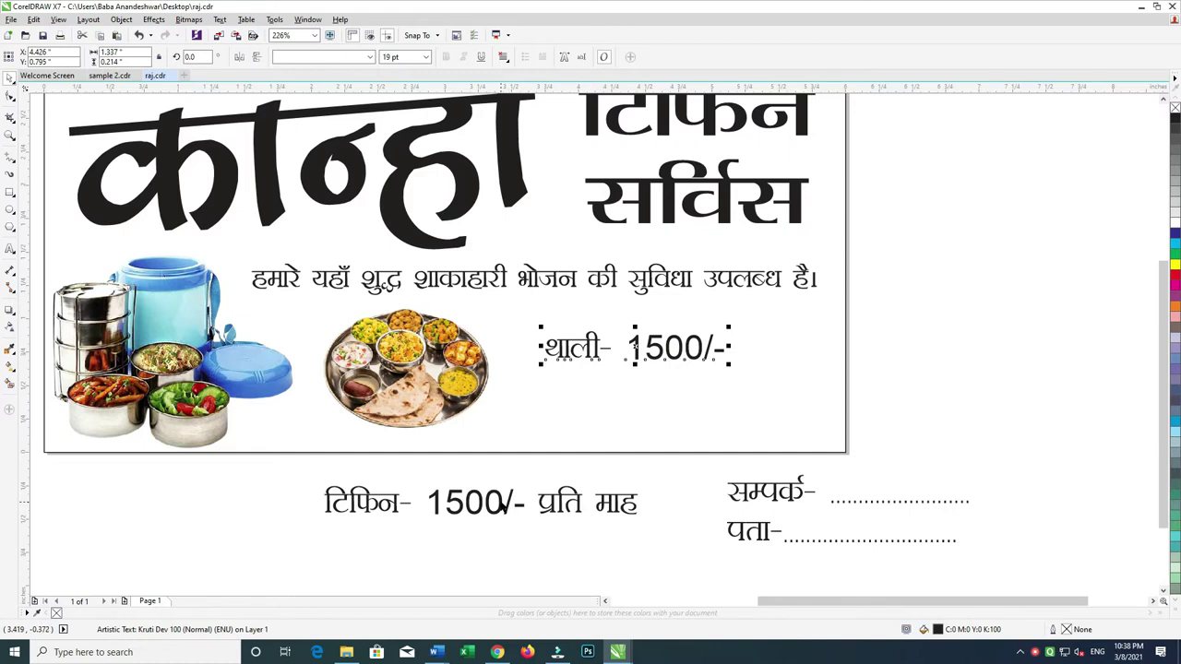
pyautogui.moveTo(504, 502); pyautogui.dragTo(713, 394)
# - Left-align the two price lines, shrink them slightly, and nudge them up
pyautogui.keyDown('shift'); pyautogui.click(600, 344); pyautogui.keyUp('shift')
pyautogui.press('l')
pyautogui.moveTo(682, 349); pyautogui.dragTo(695, 380)
pyautogui.moveTo(835, 420); pyautogui.dragTo(825, 411)
pyautogui.press('Up')
pyautogui.press('Up')
pyautogui.press('Up')
pyautogui.press('Up')
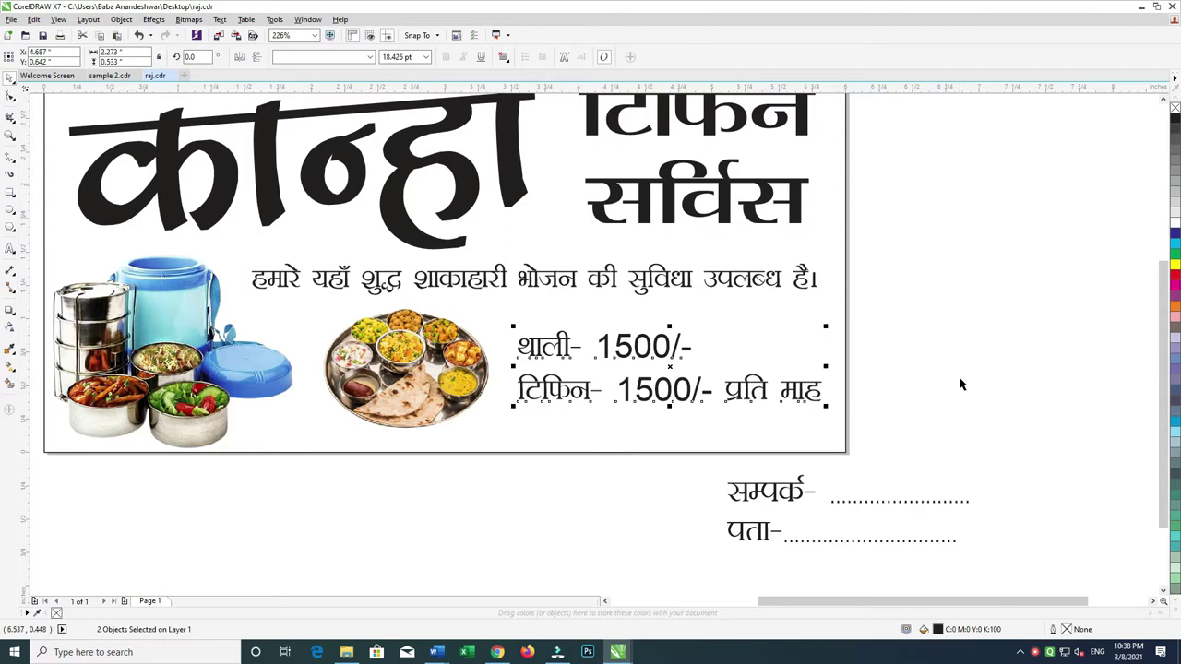
pyautogui.click(959, 380)
# - Change the थाली price from 1500 to 40 and raise both price lines
pyautogui.doubleClick(622, 347)
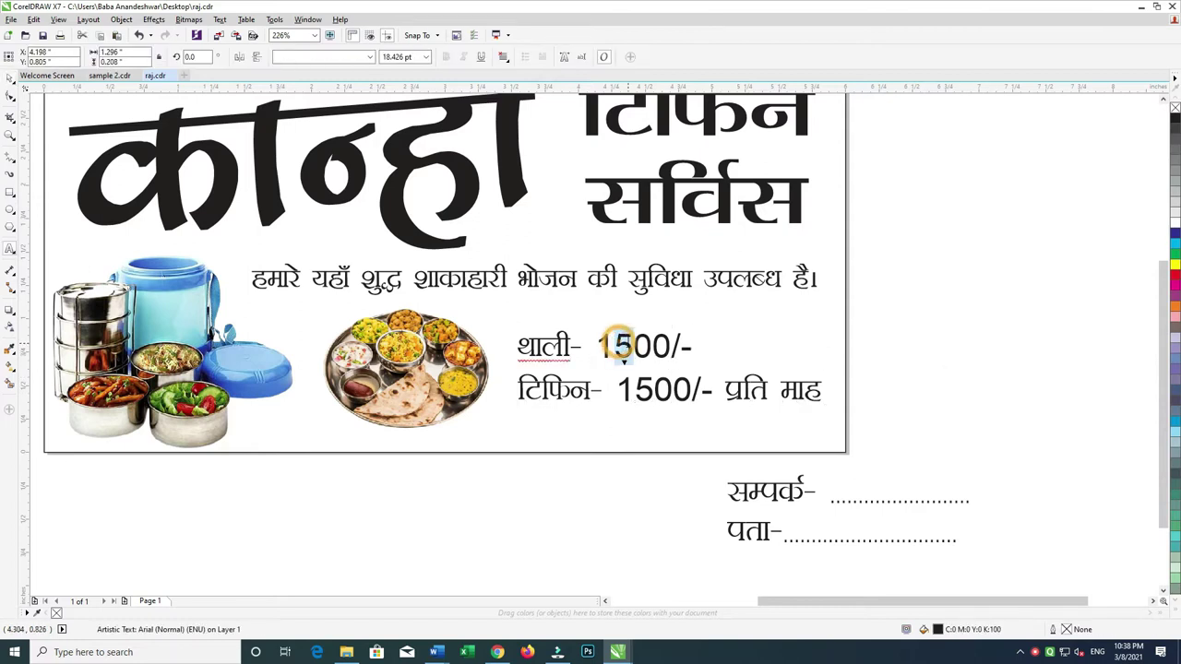
pyautogui.moveTo(615, 352); pyautogui.dragTo(677, 351)
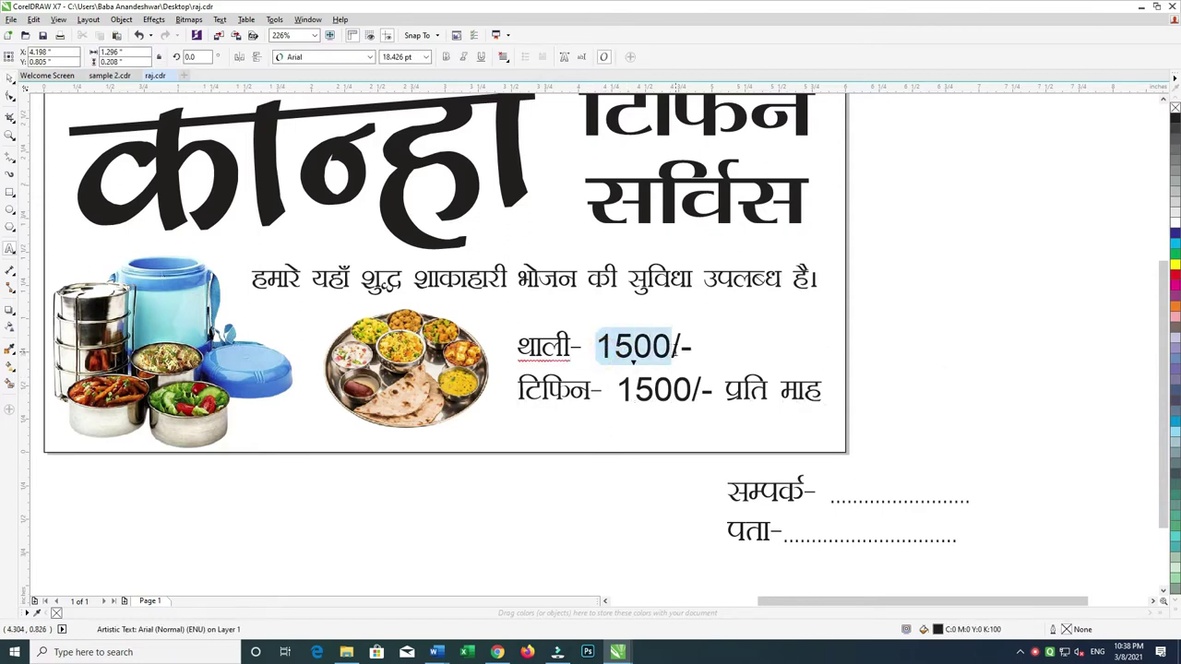
pyautogui.write('40')
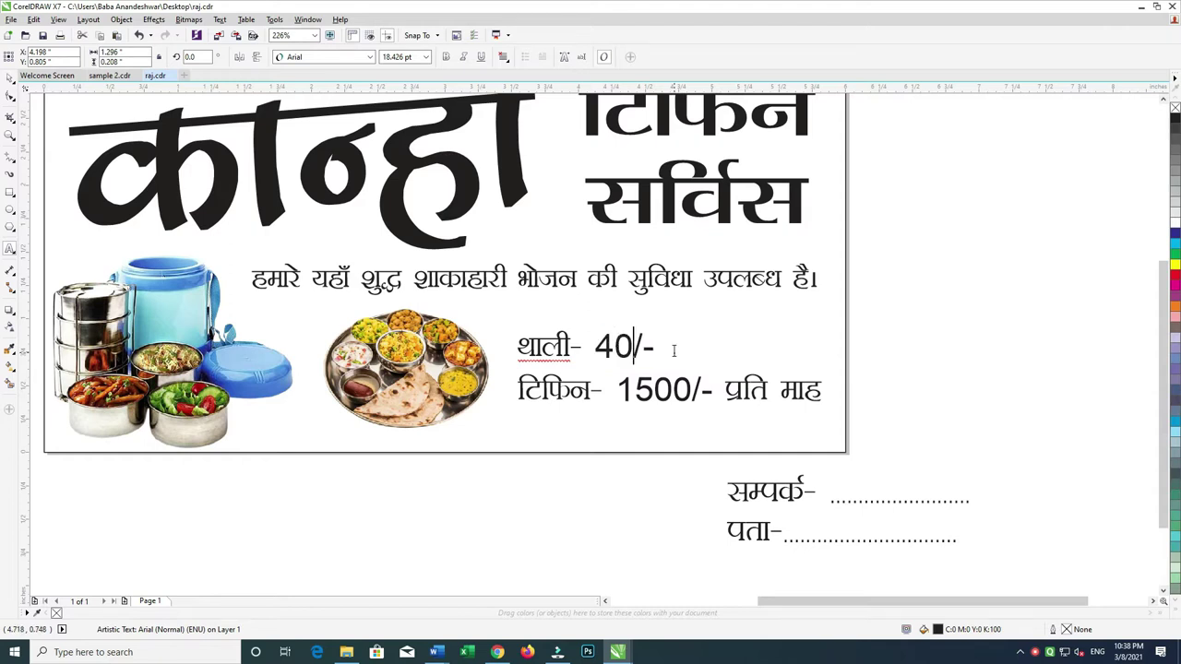
pyautogui.click(9, 81)
pyautogui.moveTo(947, 313); pyautogui.dragTo(483, 440)
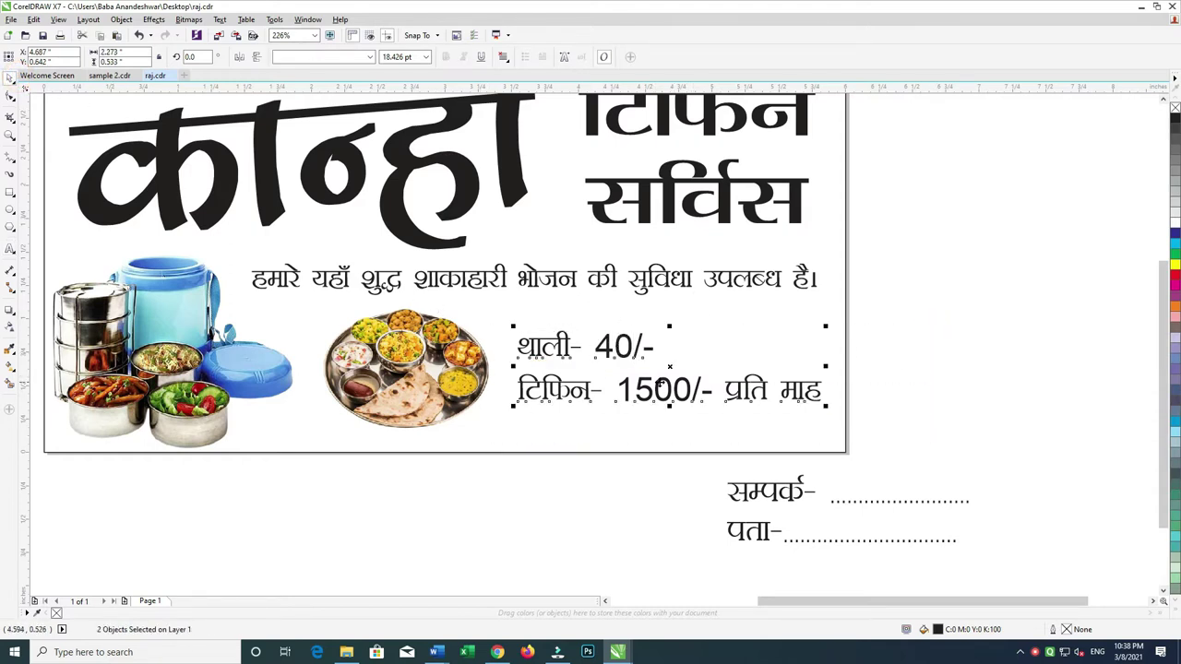
pyautogui.moveTo(759, 360); pyautogui.dragTo(698, 343)
# - Enlarge the thali image slightly and nudge the tiffin image right
pyautogui.click(519, 279)
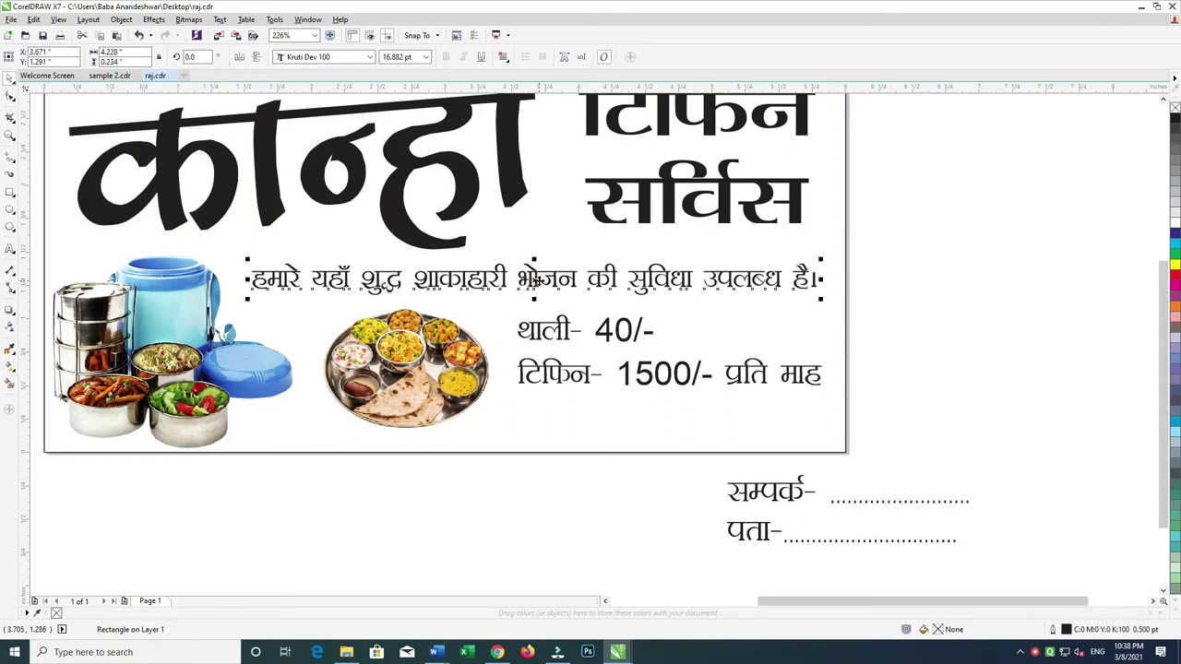
pyautogui.click(459, 384)
pyautogui.moveTo(528, 458); pyautogui.dragTo(534, 460)
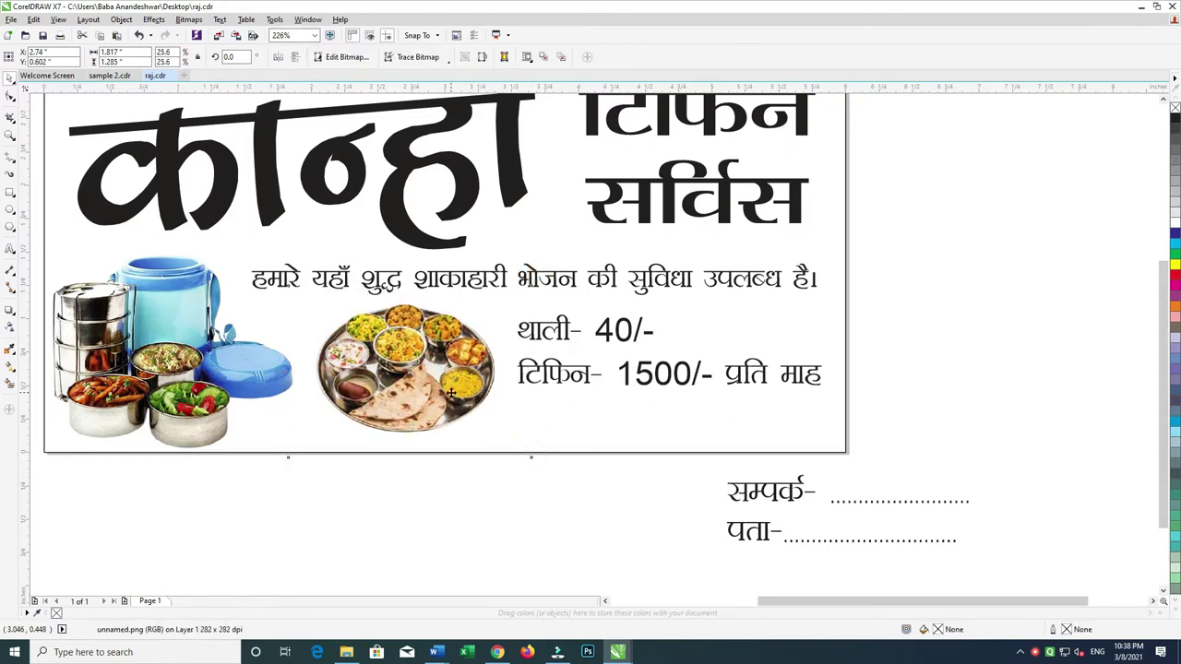
pyautogui.click(300, 358)
pyautogui.moveTo(322, 369); pyautogui.dragTo(325, 370)
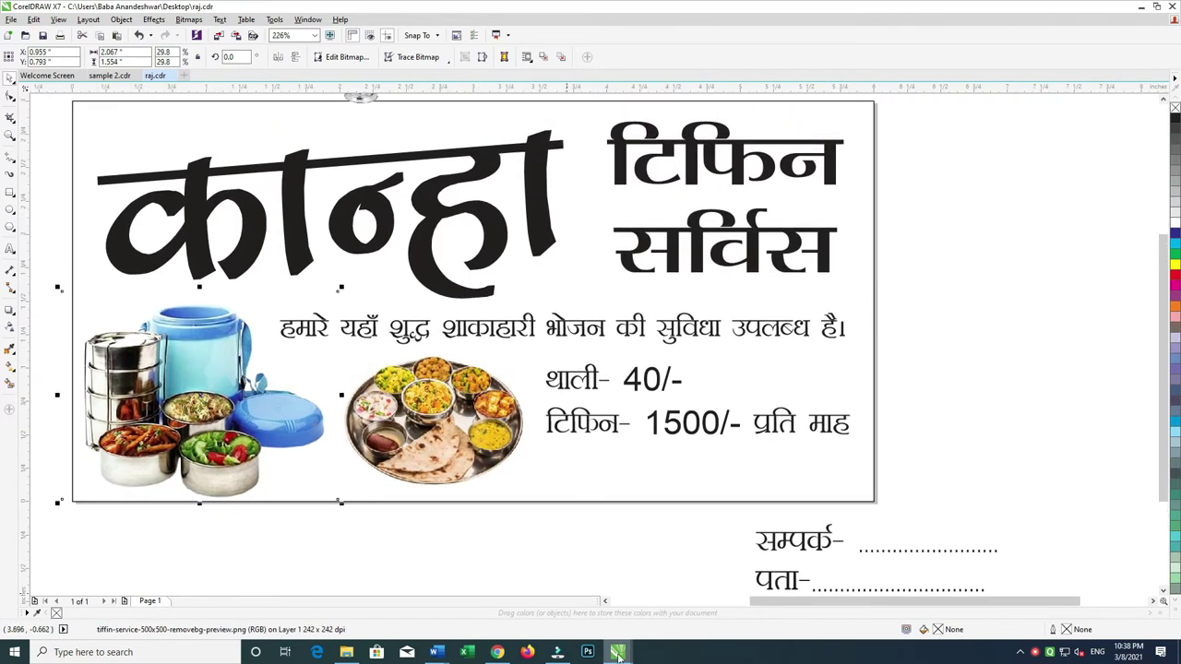
# - Search Google for 'flute png' in a new Chrome tab
pyautogui.click(496, 652)
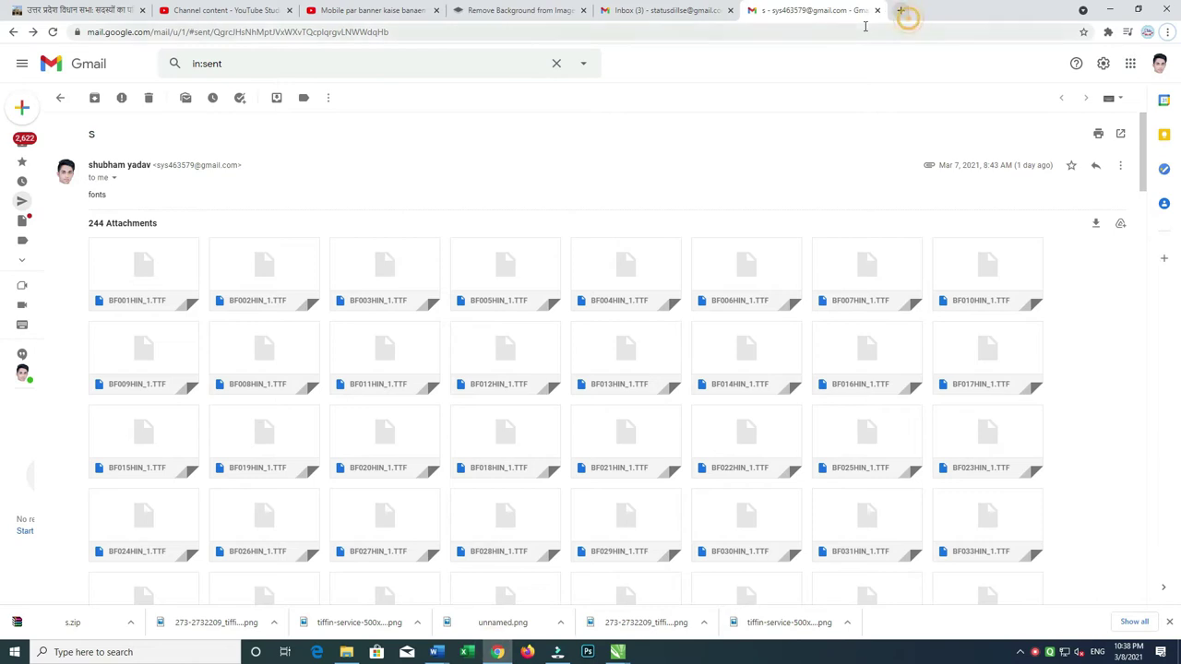
pyautogui.click(901, 11)
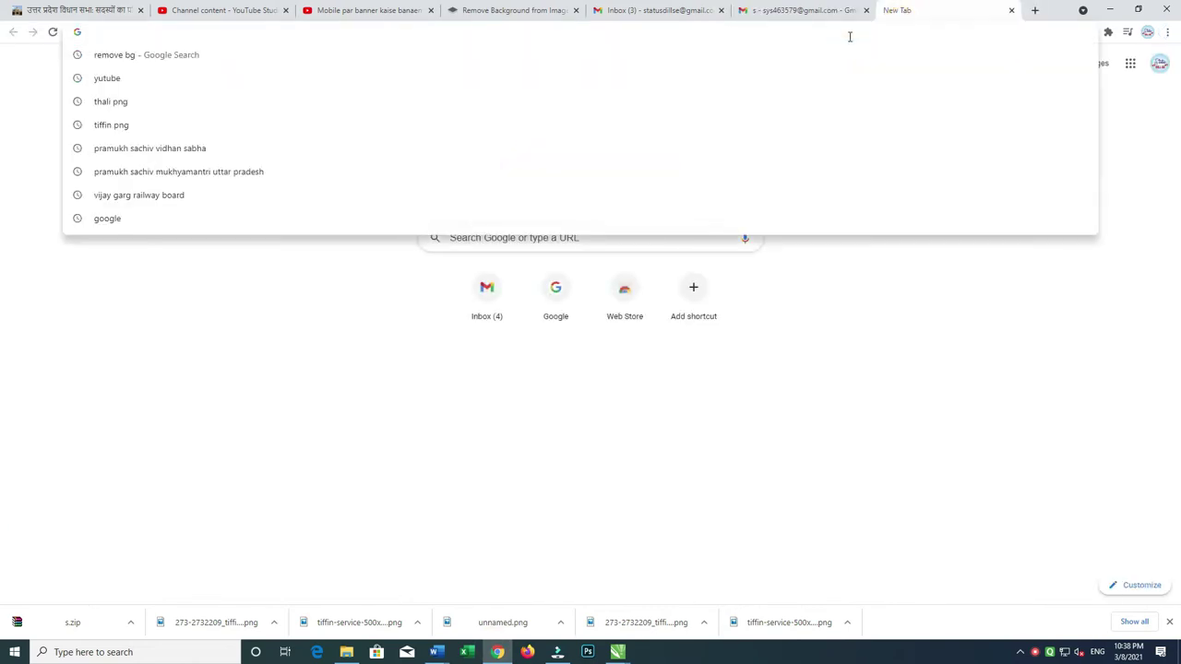
pyautogui.write('goo')
pyautogui.press('Return')
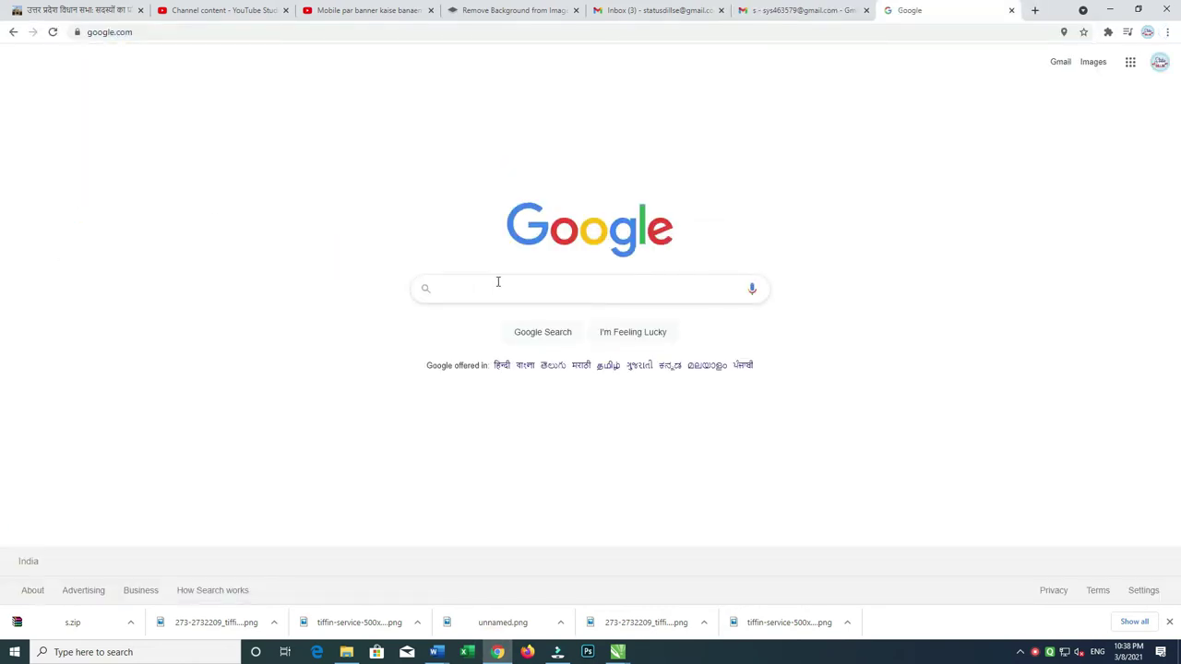
pyautogui.write('flute png')
pyautogui.press('Return')
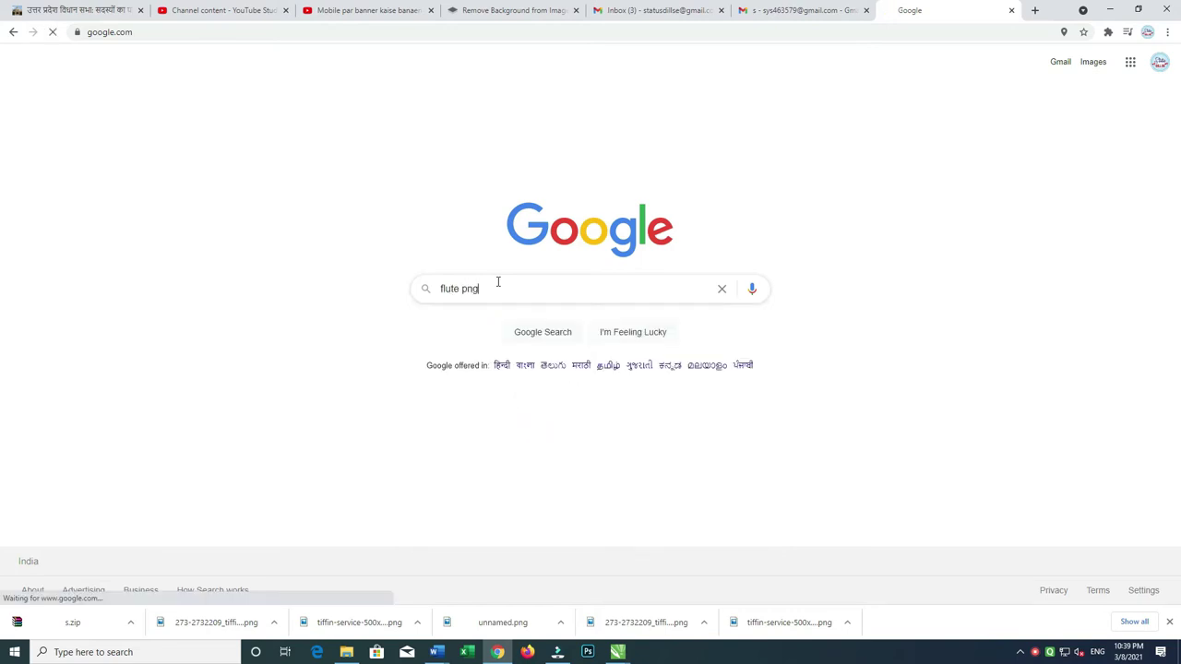
# - Save the flute clipart from the image results to disk
pyautogui.click(167, 107)
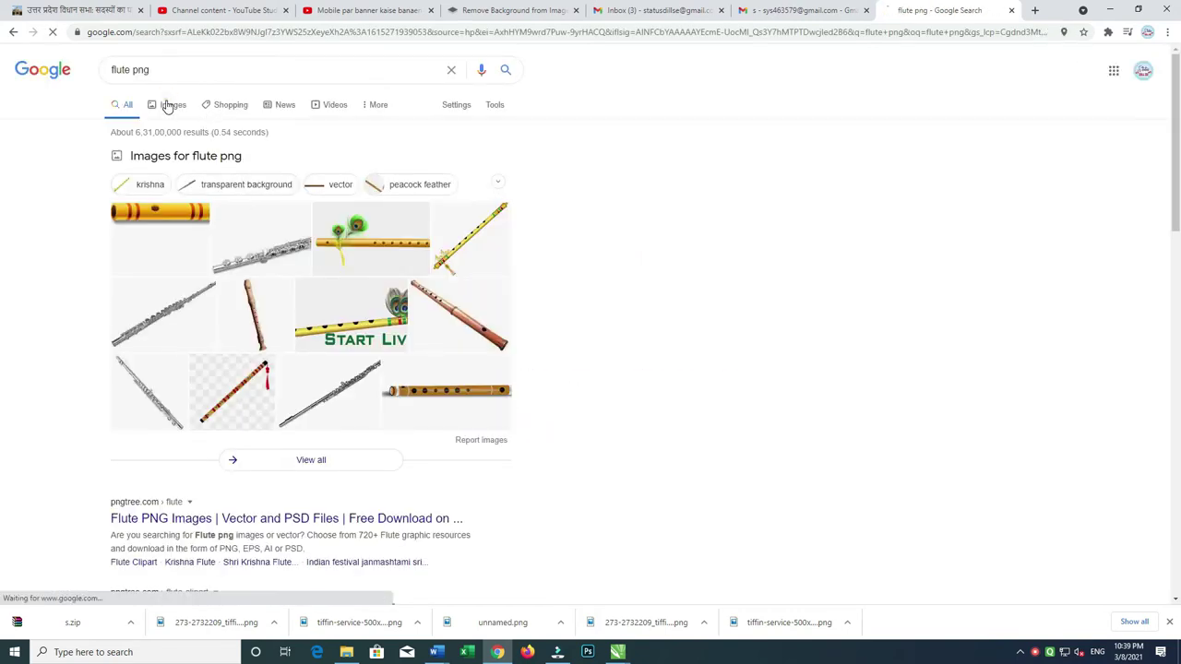
pyautogui.click(455, 242)
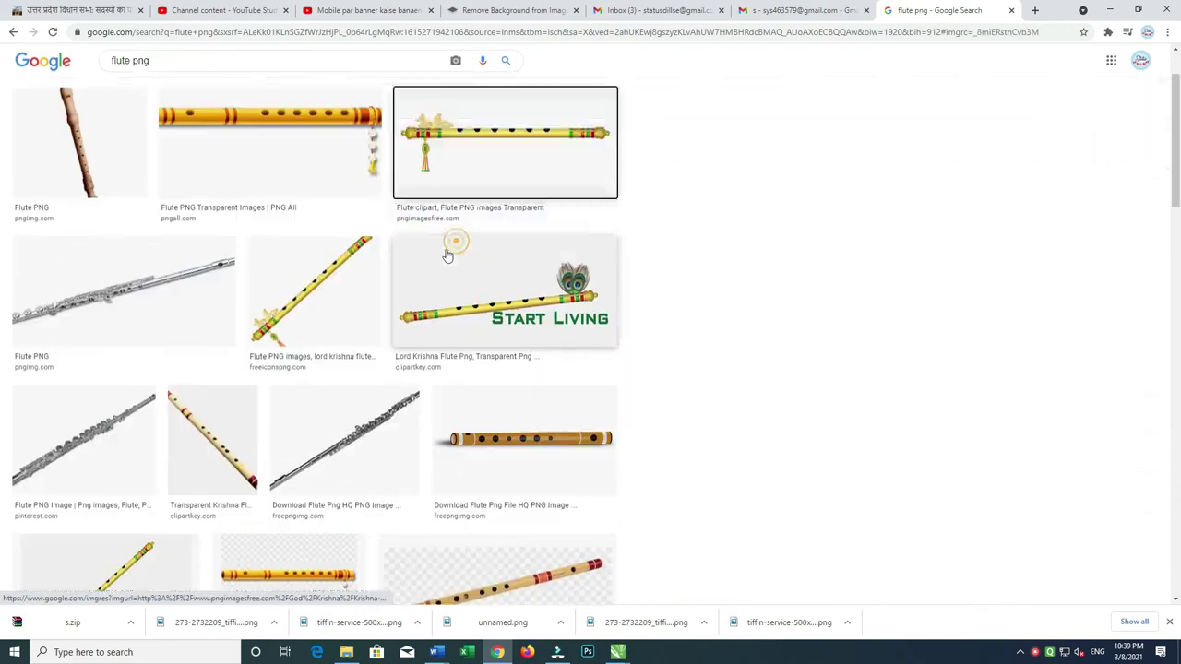
pyautogui.rightClick(771, 203)
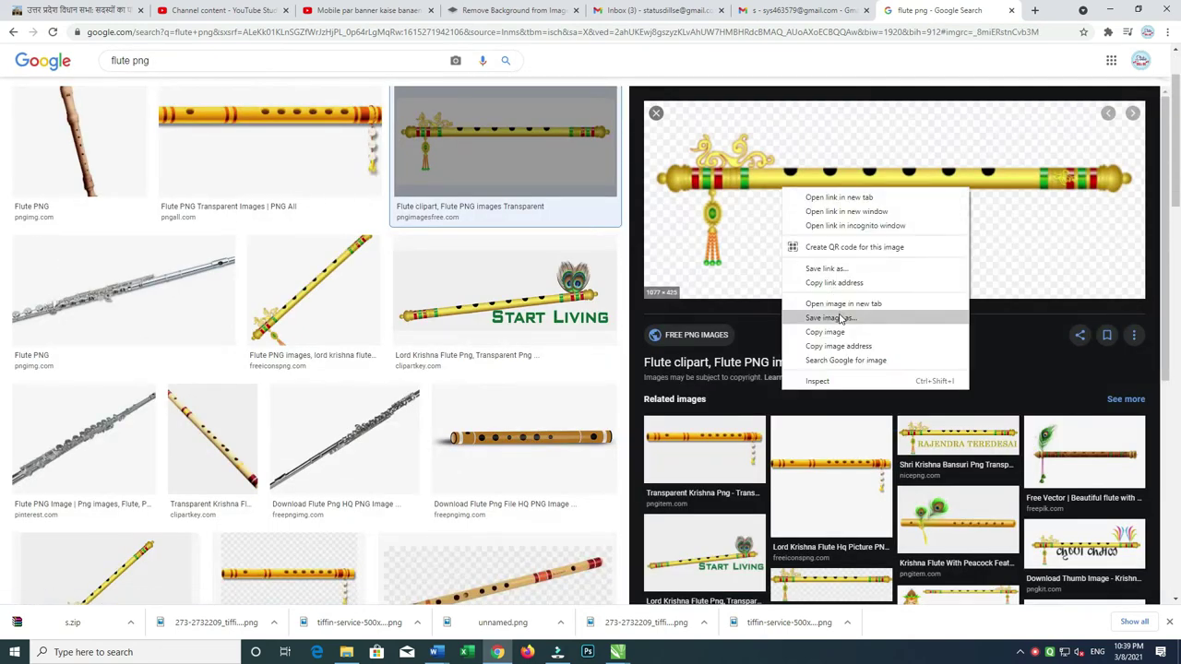
pyautogui.click(840, 319)
pyautogui.press('Return')
# - Back in CorelDRAW, choose the downloaded flute image for import
pyautogui.hotkey('alt', 'Tab')
pyautogui.click(943, 256)
pyautogui.hotkey('ctrl', 'i')
pyautogui.click(185, 153)
# - Place the imported flute, tilt it about 5.87°, and park it above the page's top-left
pyautogui.press('Return')
pyautogui.moveTo(137, 195); pyautogui.dragTo(337, 273)
pyautogui.click(364, 337)
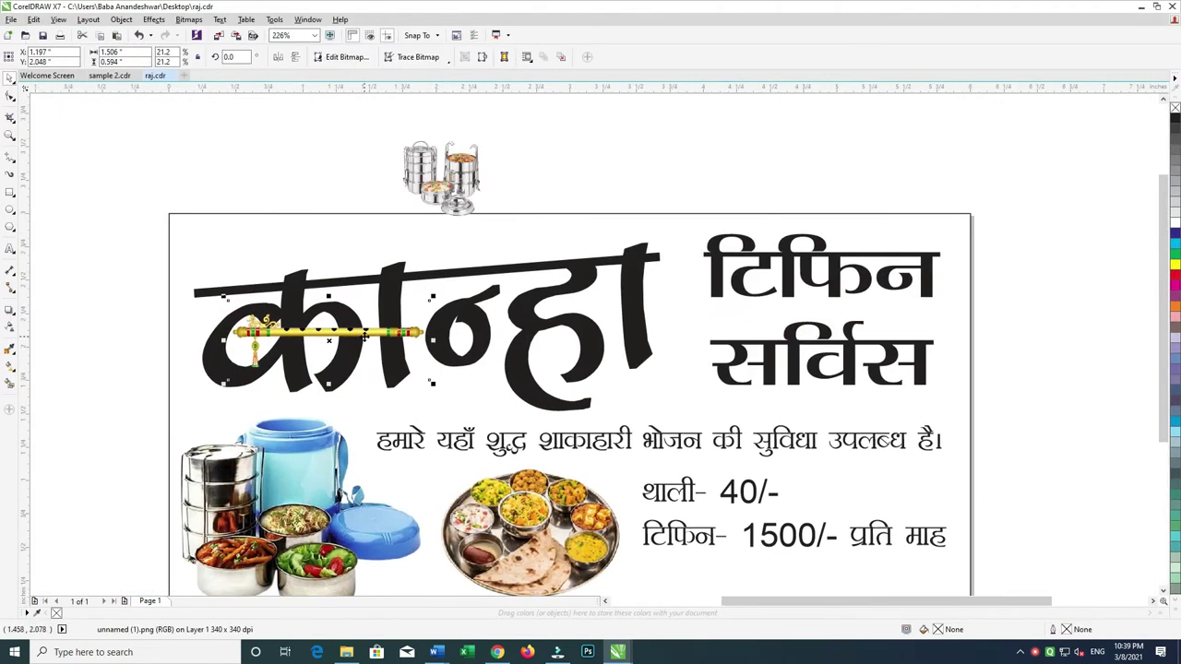
pyautogui.moveTo(436, 298); pyautogui.dragTo(430, 287)
pyautogui.moveTo(403, 340)
pyautogui.mouseDown()
pyautogui.moveTo(371, 288)
pyautogui.moveTo(354, 177)
pyautogui.mouseUp()
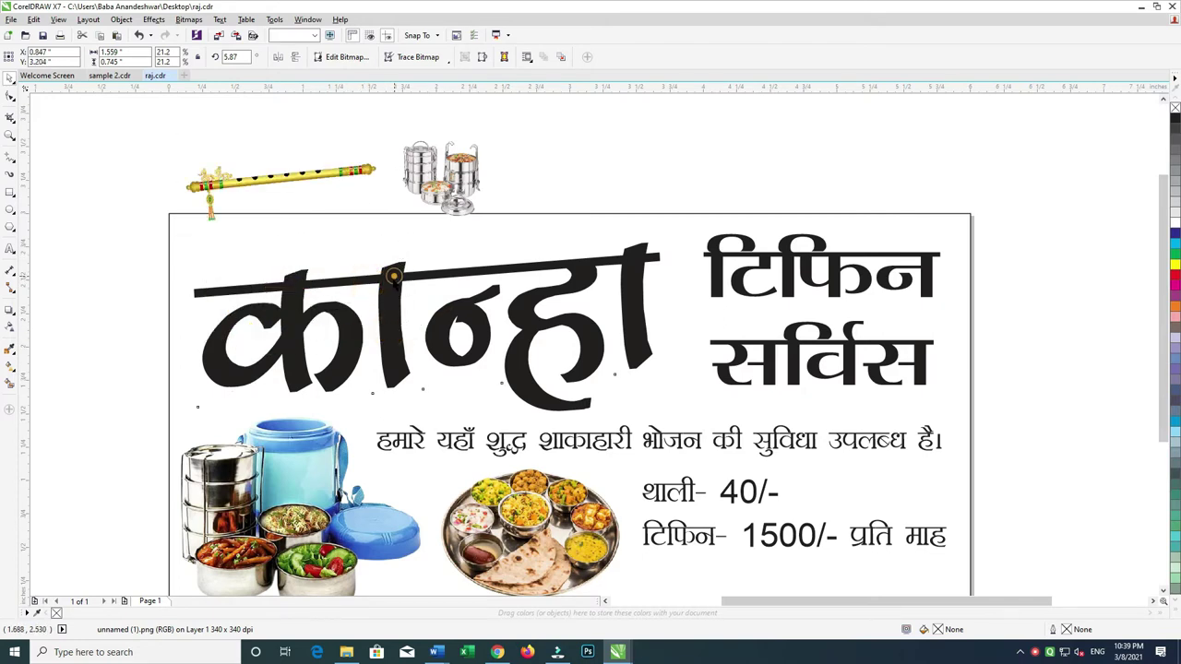
# - Fill the कान्हा title with red
pyautogui.click(660, 281)
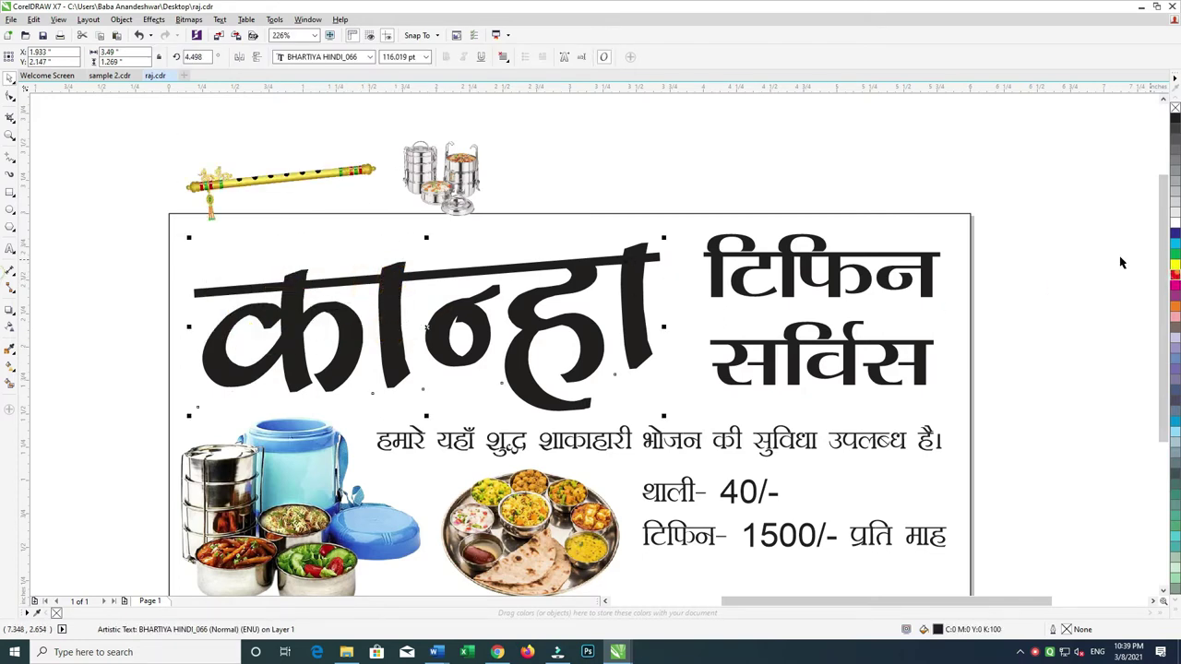
pyautogui.click(1174, 274)
pyautogui.hotkey('alt', 'Tab')
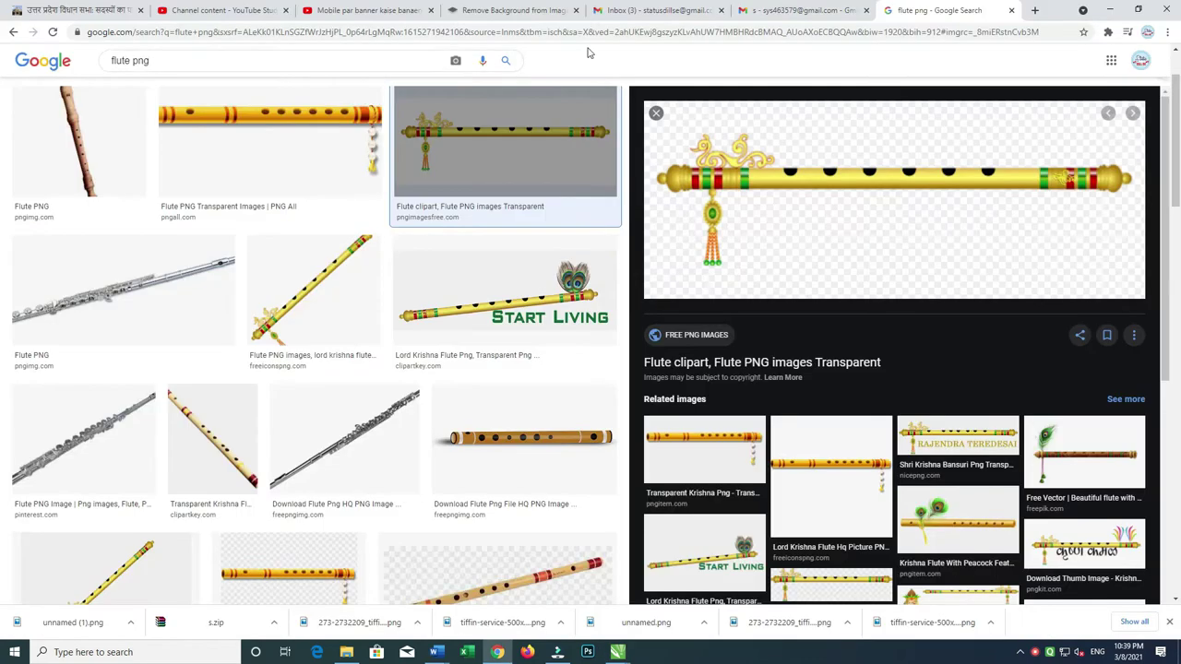
# - Replace the Chrome search with a Google image search for 'pure red colour png'
pyautogui.tripleClick(315, 61)
pyautogui.write('pi')
pyautogui.press('BackSpace')
pyautogui.write('ure red colo')
pyautogui.press('BackSpace')
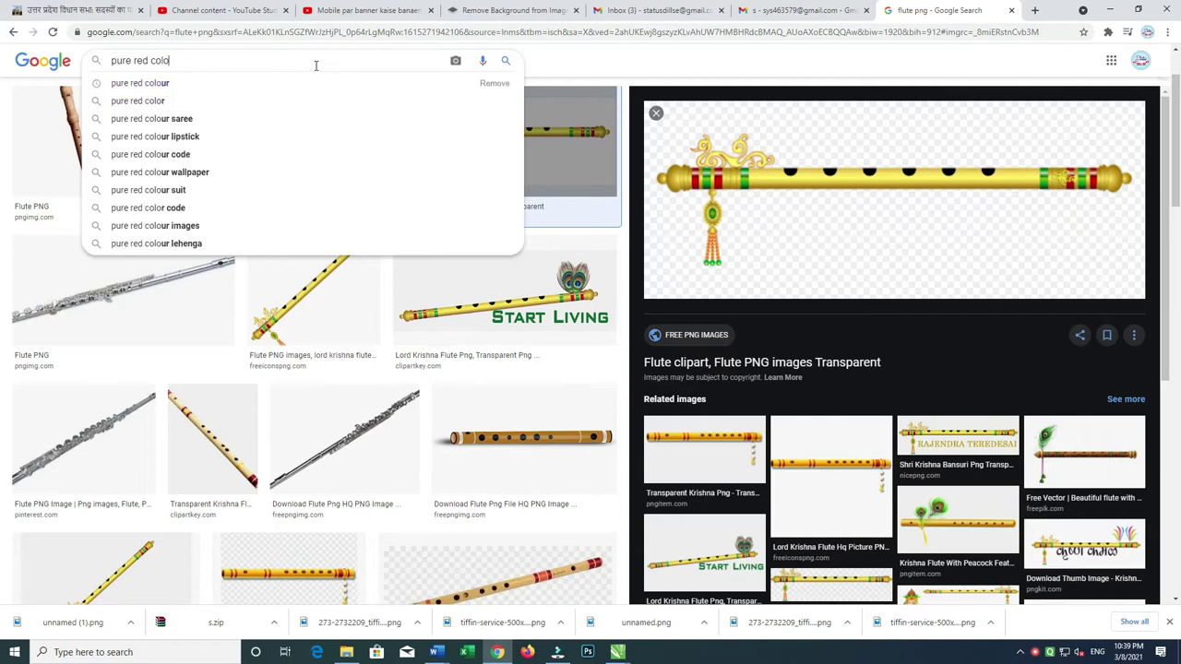
pyautogui.write('r png')
pyautogui.press('Return')
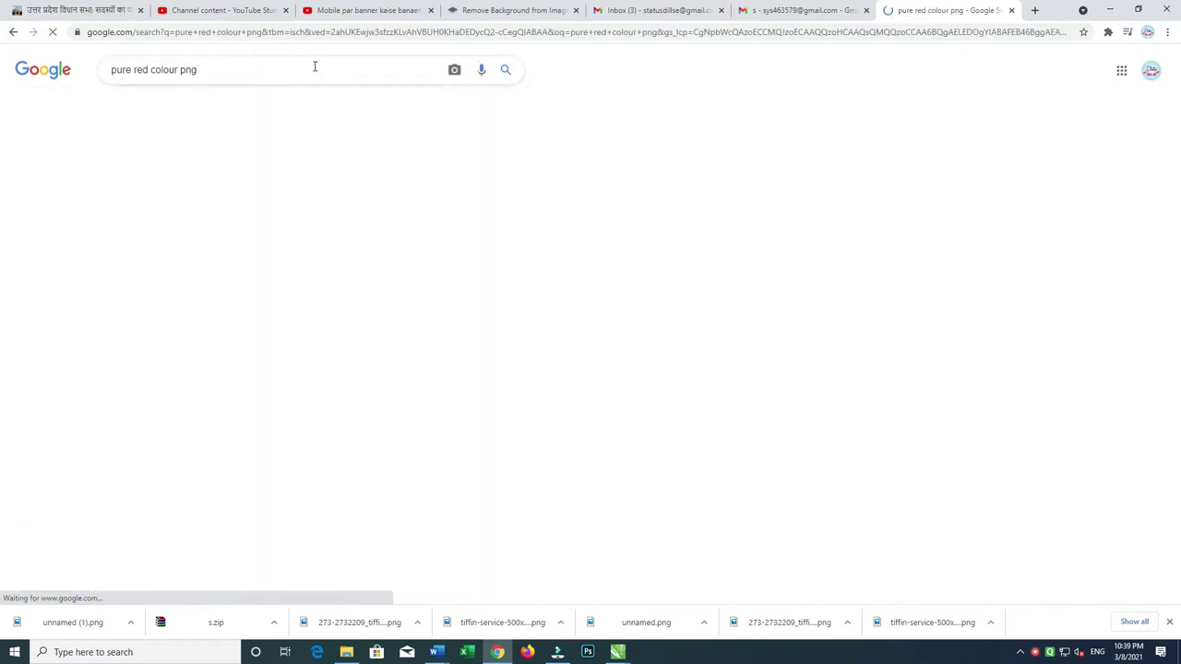
# - Copy a pure red image from the search results and paste it into the flyer
pyautogui.click(99, 219)
pyautogui.rightClick(893, 203)
pyautogui.click(939, 345)
pyautogui.hotkey('alt', 'Tab')
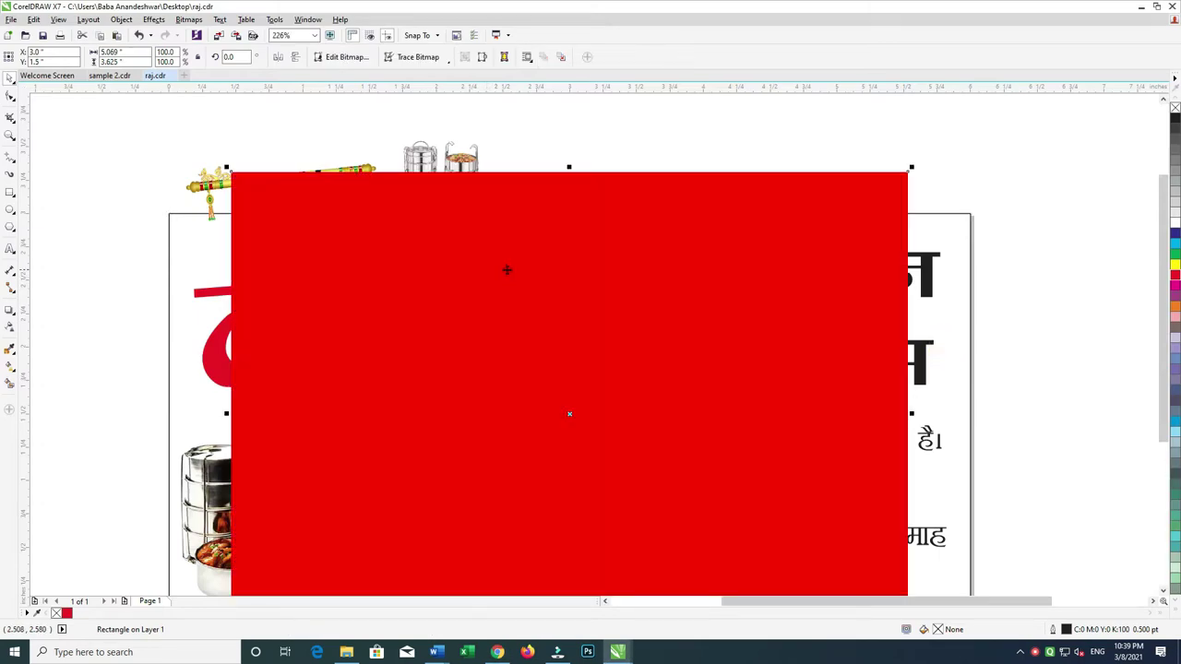
pyautogui.hotkey('ctrl', 'v')
# - Sample the red (R254 G0 B0) from the pasted image, then delete the image
pyautogui.click(11, 347)
pyautogui.click(392, 255)
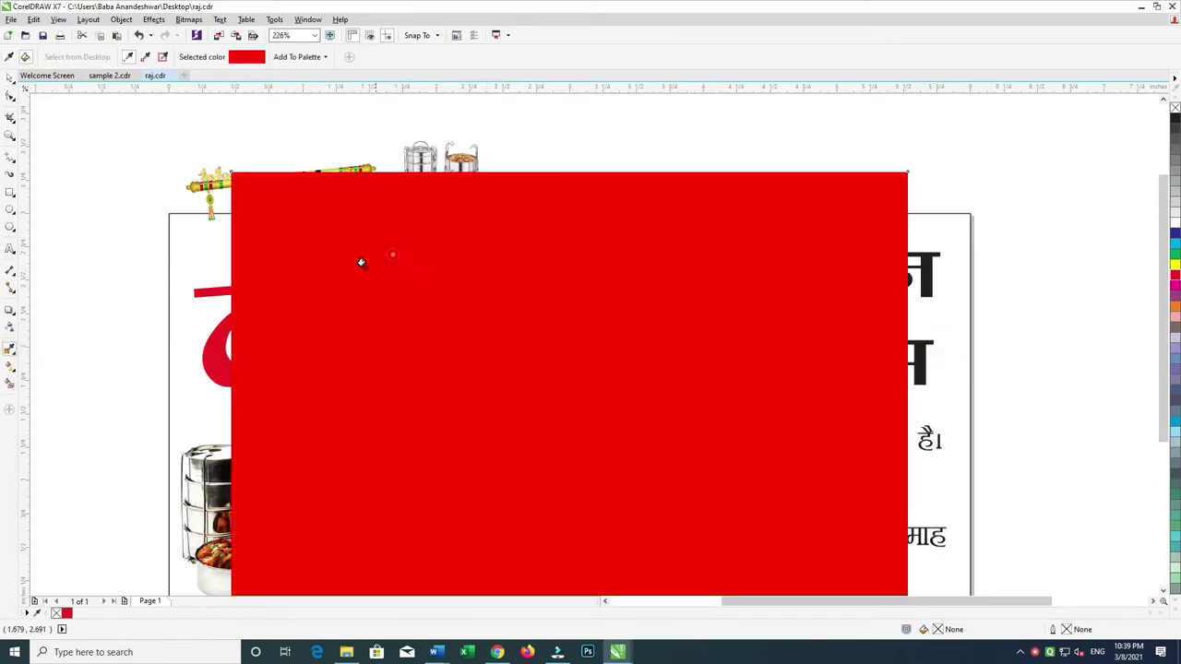
pyautogui.click(168, 279)
pyautogui.hotkey('ctrl', 'z')
pyautogui.click(7, 81)
pyautogui.click(343, 235)
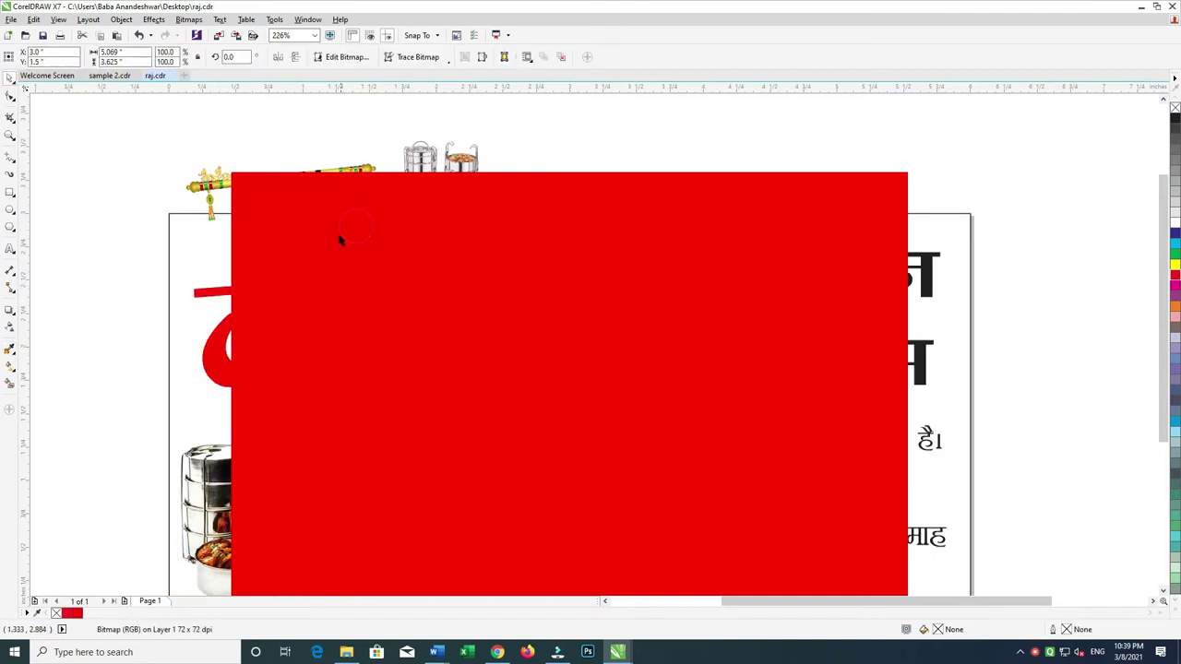
pyautogui.press('Delete')
# - Try a 4 pt black outline behind the कान्हा title, then remove its outline entirely
pyautogui.click(382, 284)
pyautogui.press('F12')
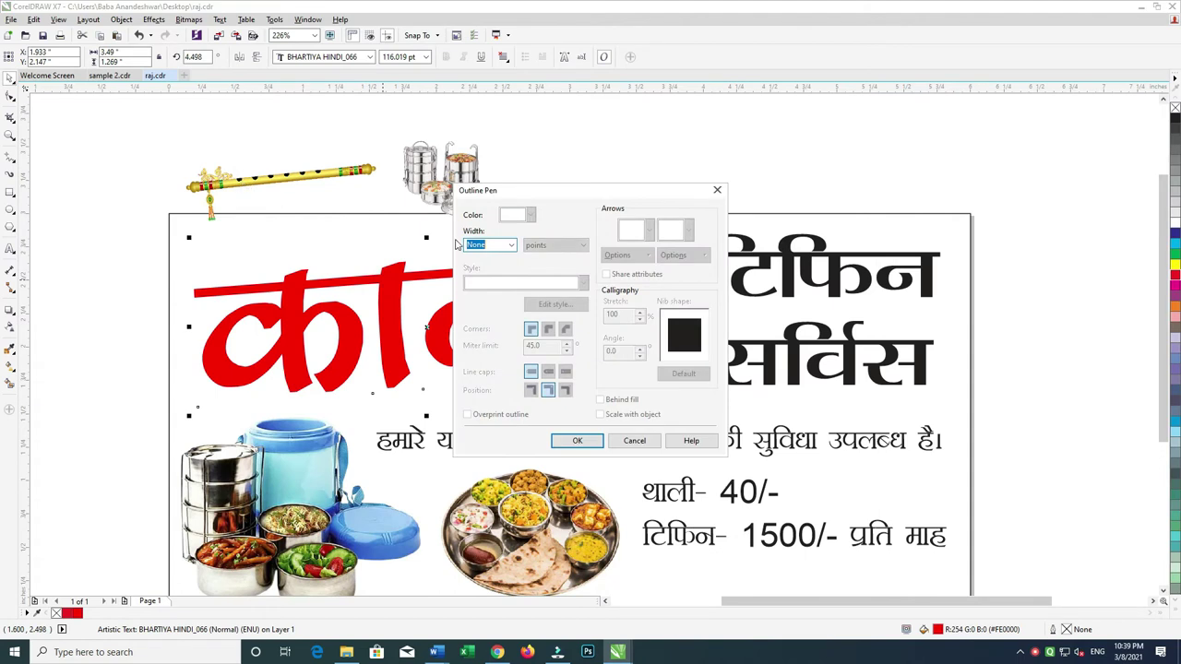
pyautogui.press('Return')
pyautogui.press('F12')
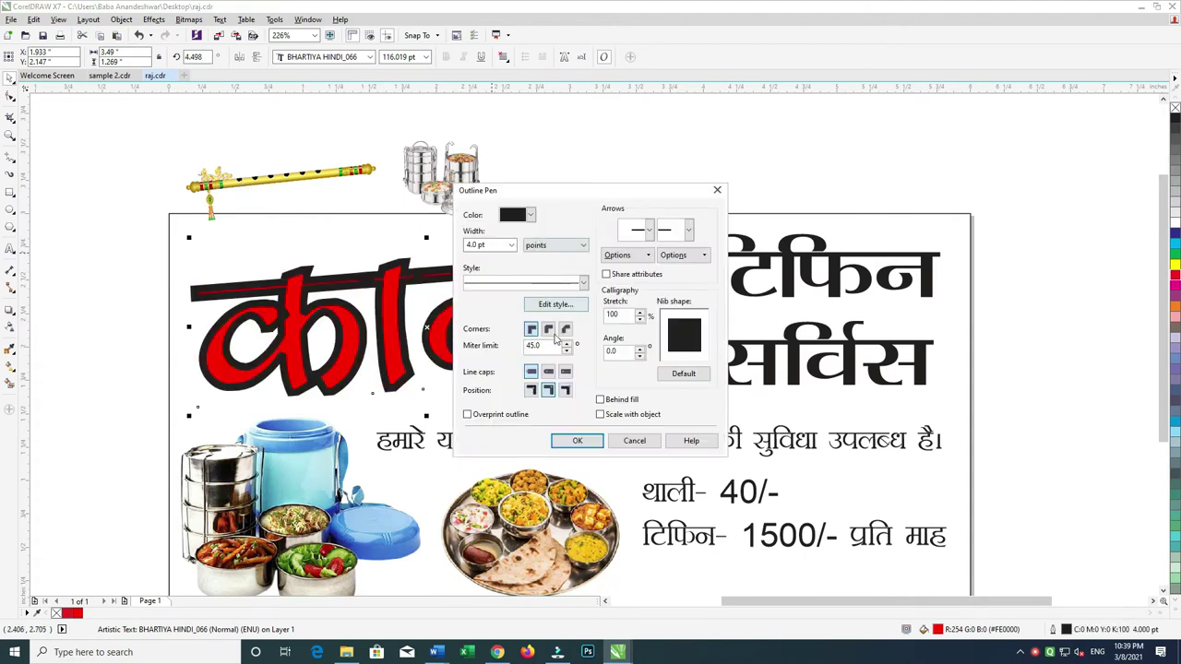
pyautogui.click(592, 442)
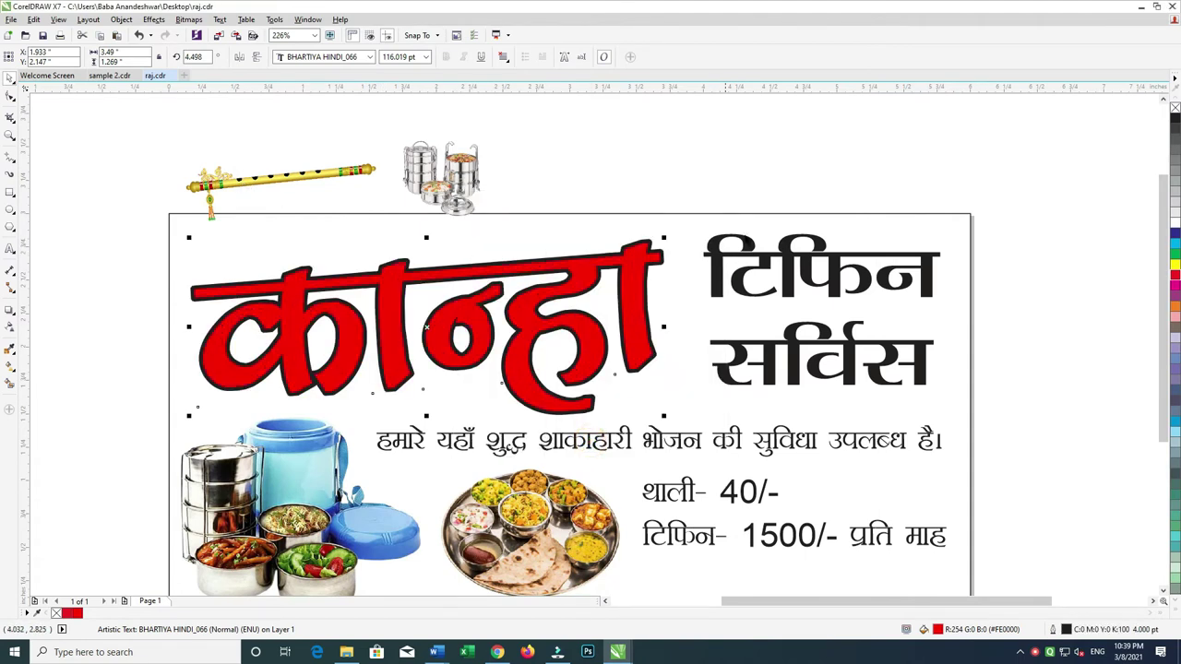
pyautogui.rightClick(1174, 223)
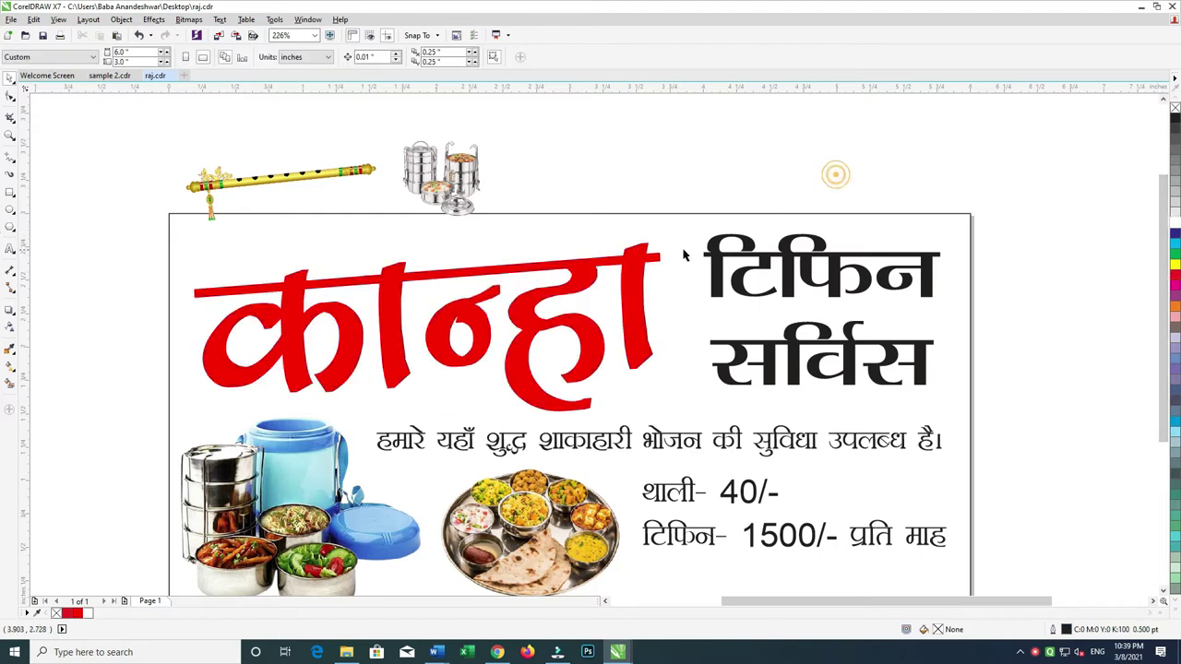
# - Tighten the line spacing between the टिफिन and सर्विस lines
pyautogui.click(747, 256)
pyautogui.click(9, 96)
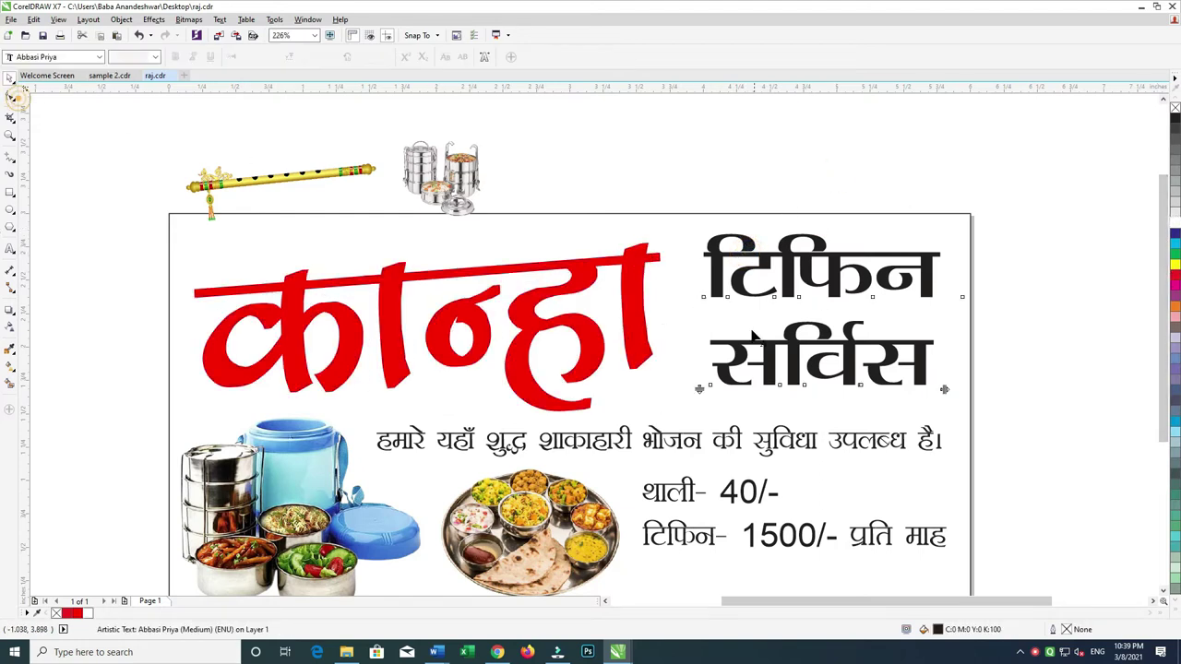
pyautogui.moveTo(700, 388); pyautogui.dragTo(699, 373)
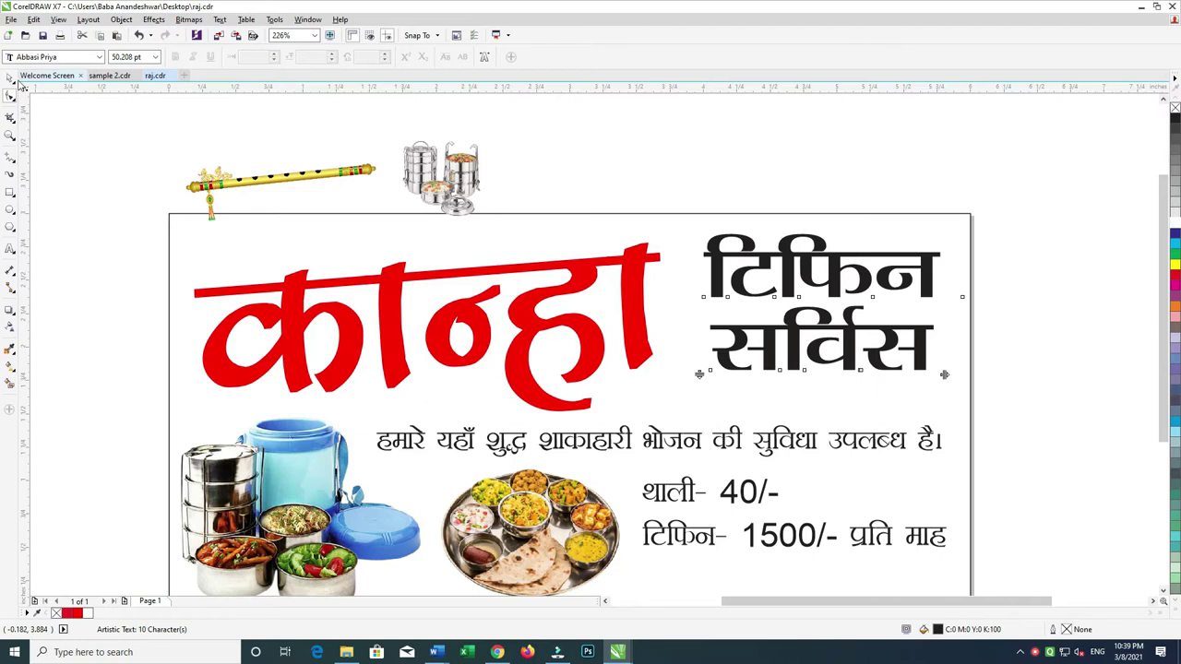
# - Shift the टिफिन सर्विस text block slightly lower on the page
pyautogui.click(9, 78)
pyautogui.click(629, 264)
pyautogui.moveTo(696, 182)
pyautogui.mouseDown()
pyautogui.moveTo(746, 273)
pyautogui.moveTo(683, 215)
pyautogui.mouseUp()
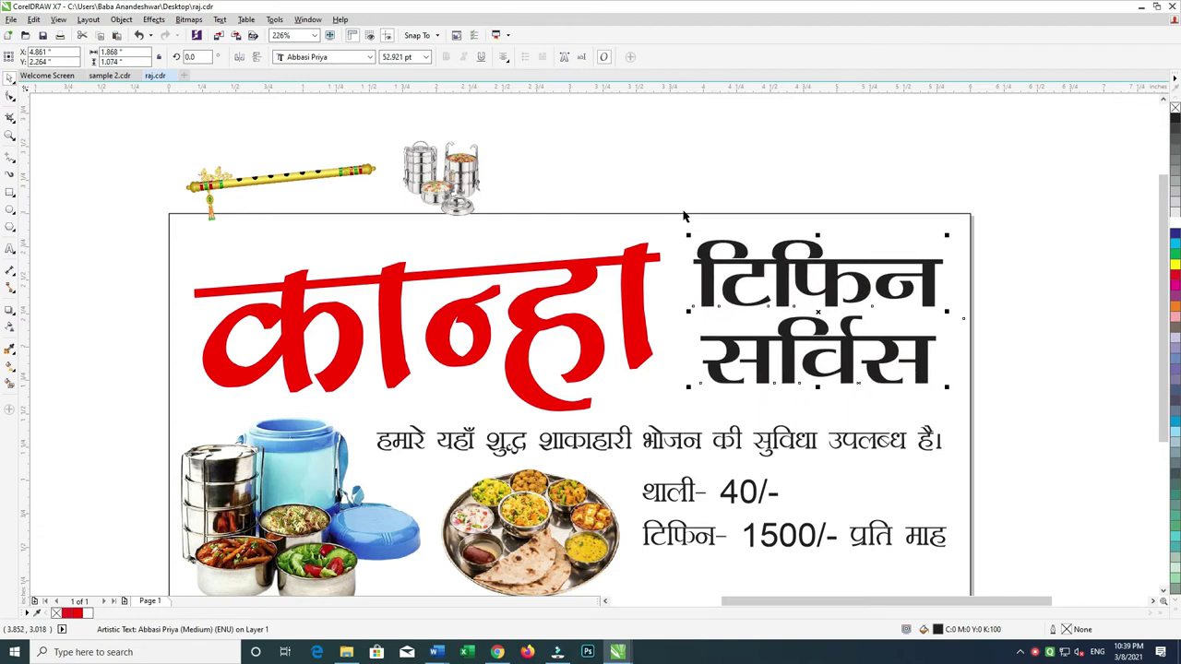
pyautogui.hscroll(1, 944, 225)
pyautogui.click(943, 224)
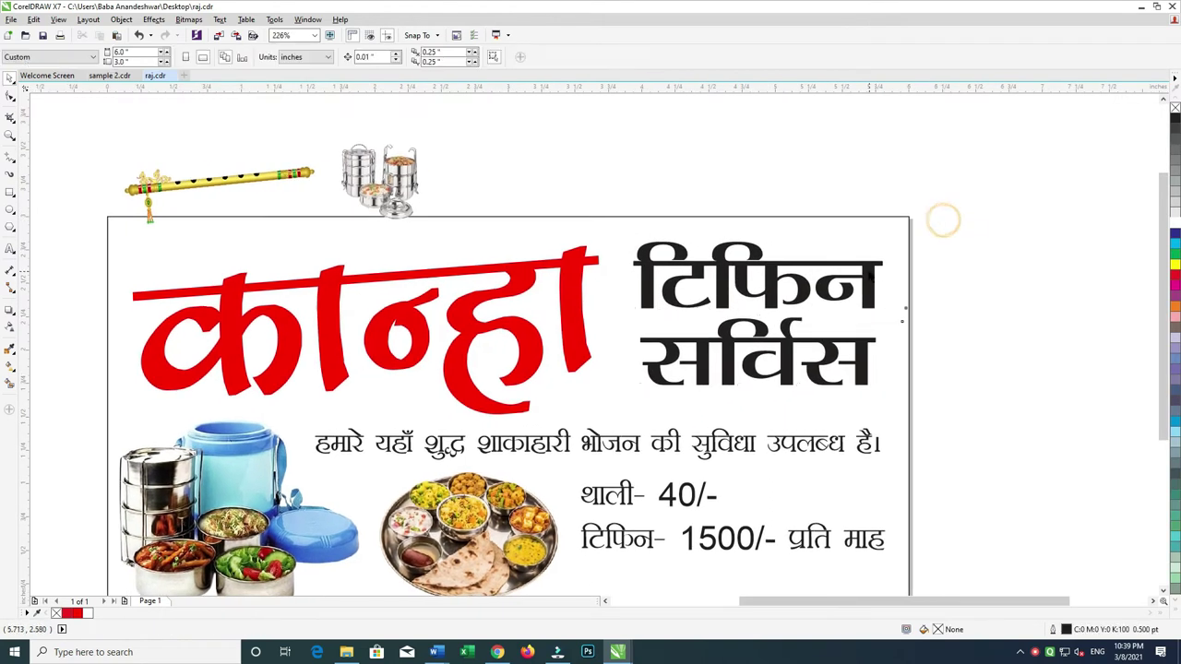
pyautogui.hscroll(-1, 525, 216)
# - Delete the small tiffin picture overlapping the tagline
pyautogui.click(406, 171)
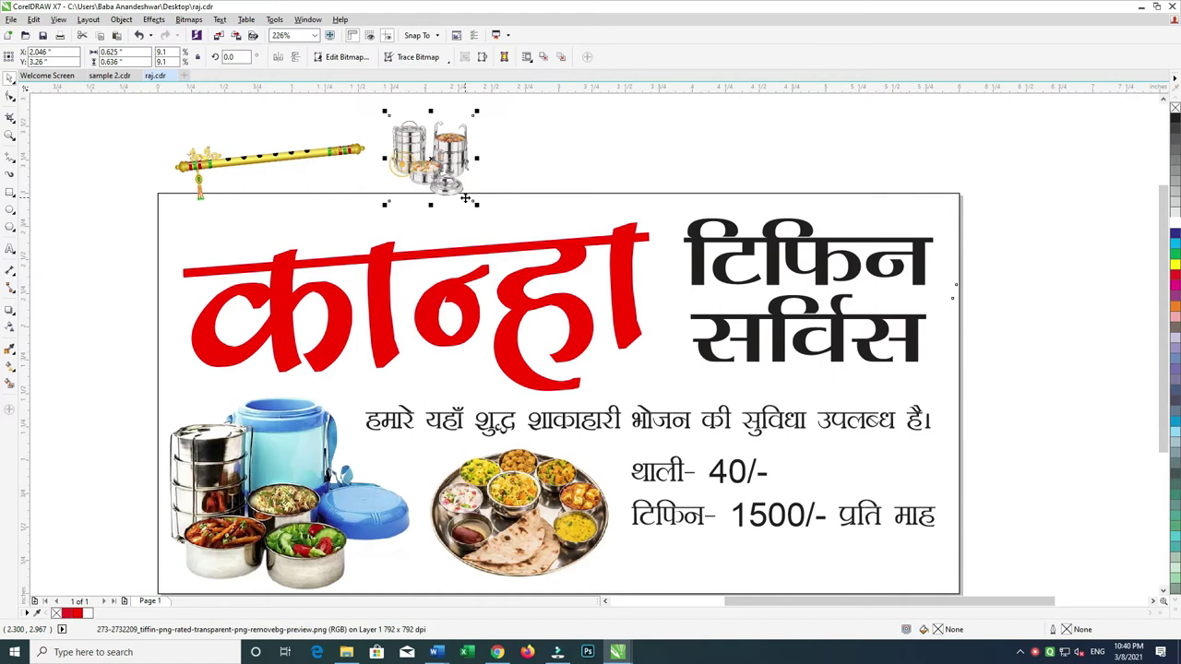
pyautogui.moveTo(429, 159); pyautogui.dragTo(443, 426)
pyautogui.click(434, 453)
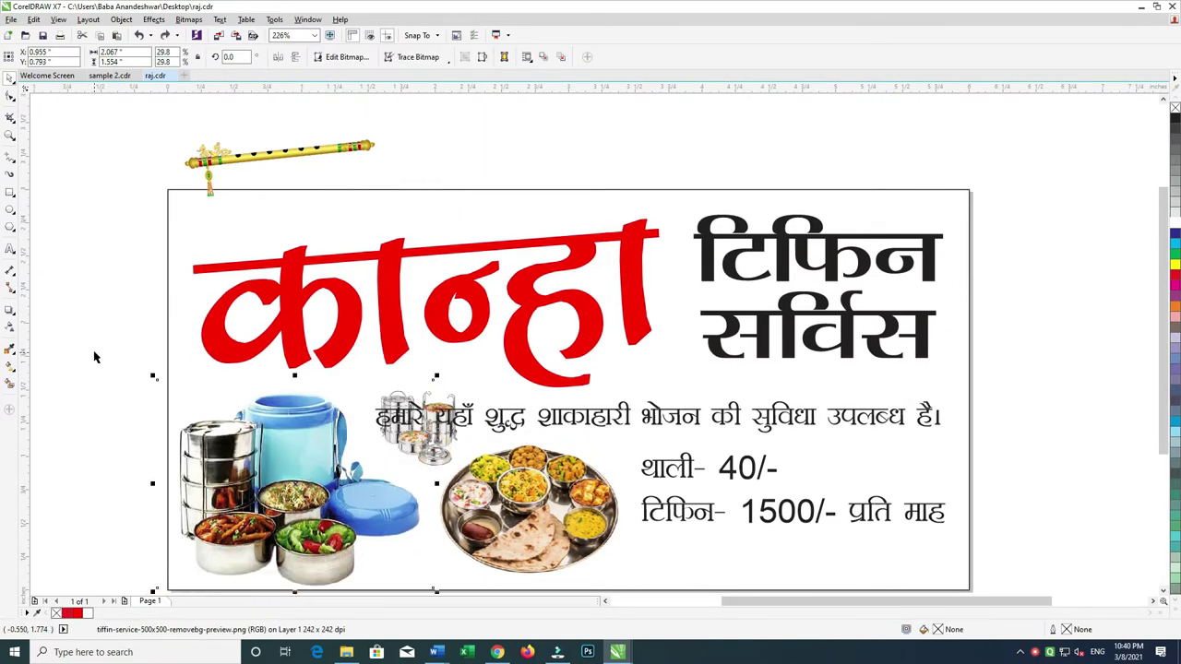
pyautogui.click(392, 476)
pyautogui.moveTo(377, 471); pyautogui.dragTo(345, 505)
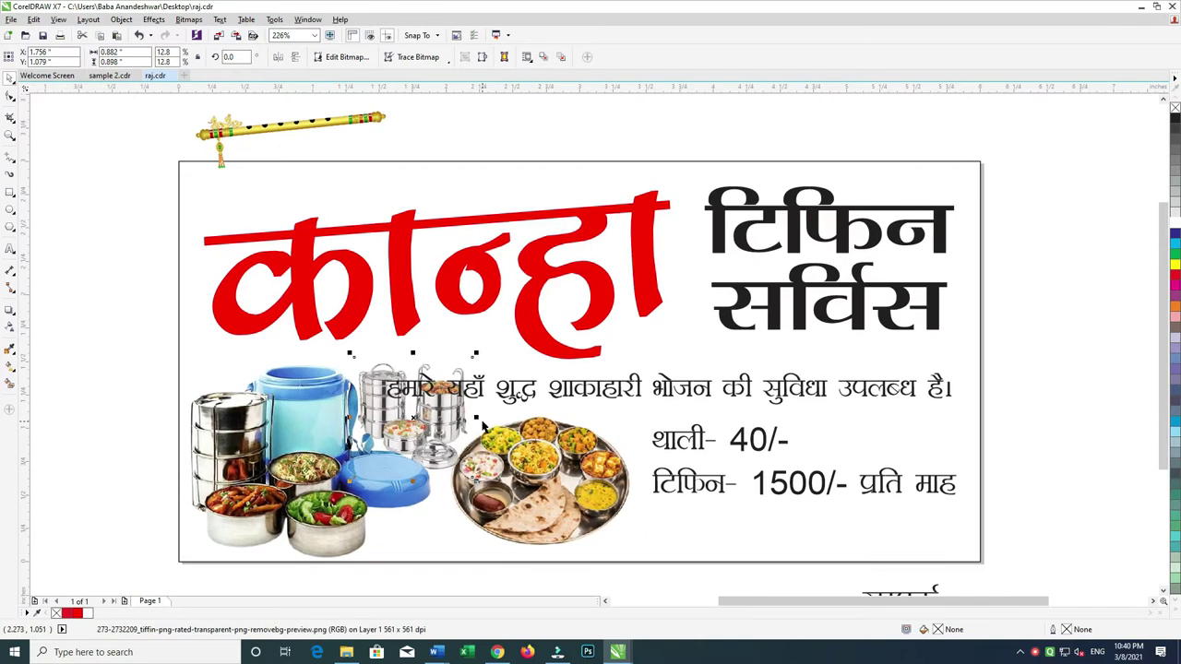
pyautogui.press('Delete')
# - Stretch the red कान्हा title slightly taller
pyautogui.click(495, 339)
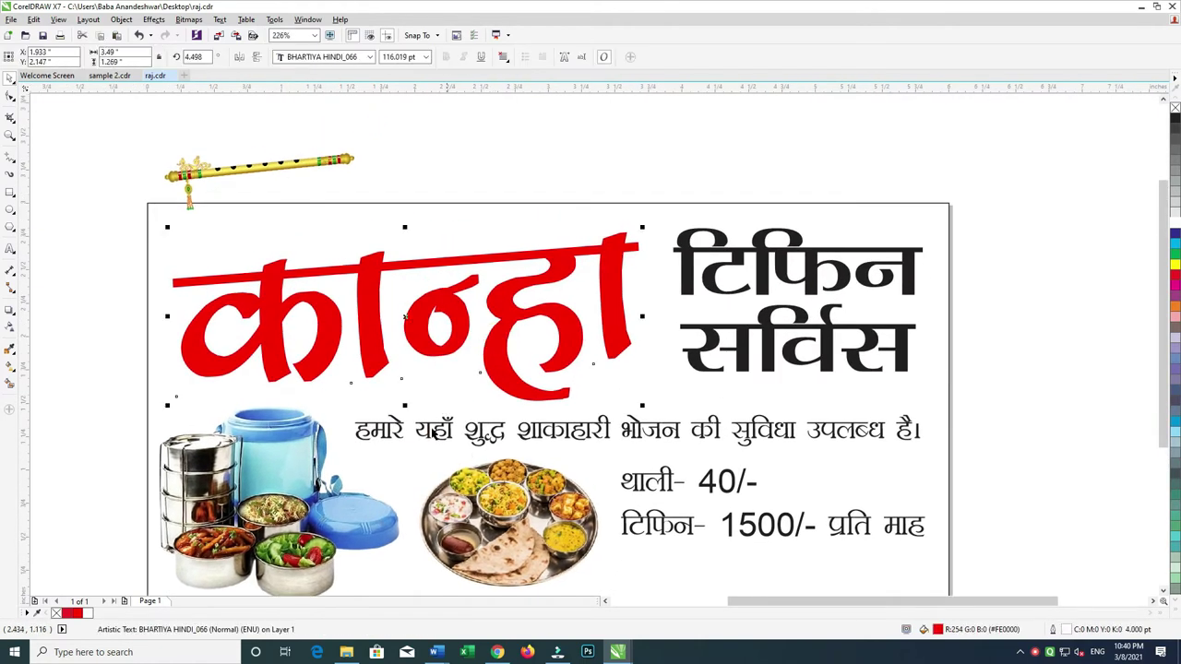
pyautogui.moveTo(404, 406); pyautogui.dragTo(400, 413)
pyautogui.scroll(1, 401, 369)
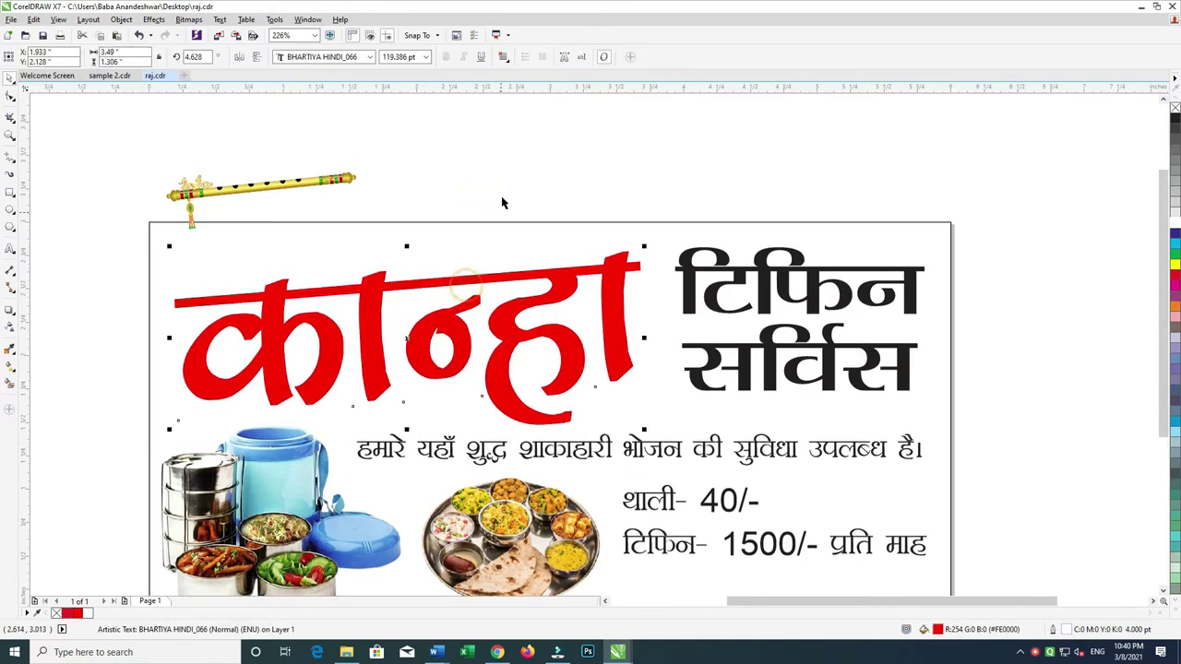
pyautogui.click(516, 292)
pyautogui.click(13, 314)
# - Try a parallel extrusion on the red title, shorten it, then remove it
pyautogui.click(55, 384)
pyautogui.moveTo(406, 338); pyautogui.dragTo(491, 417)
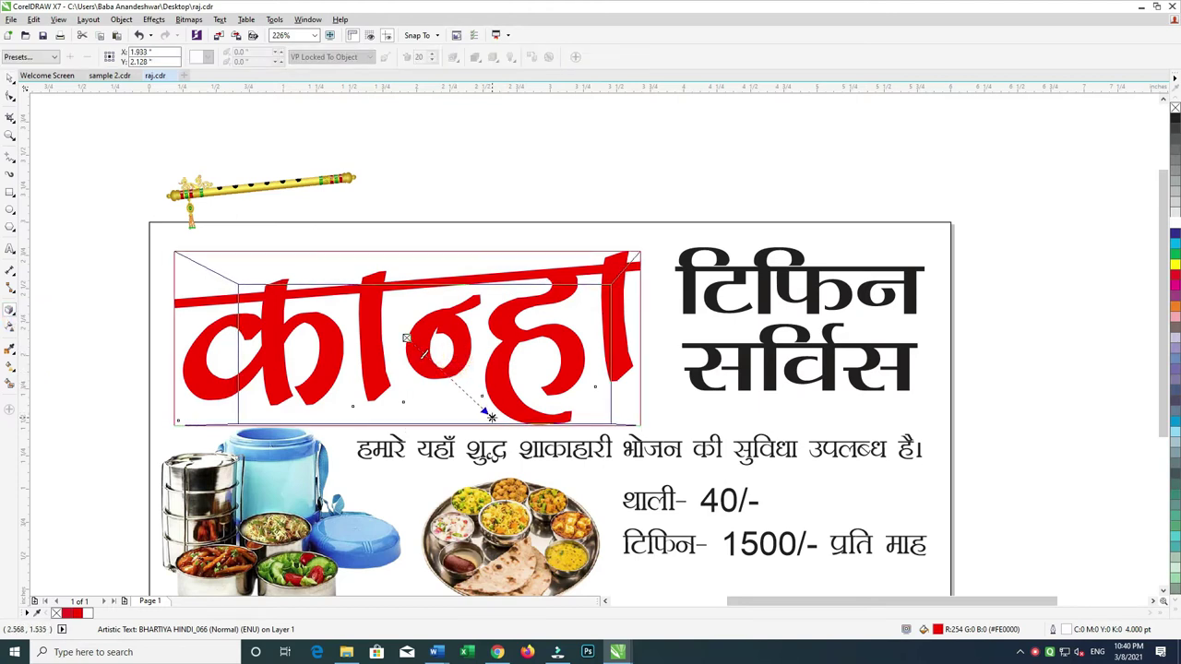
pyautogui.click(207, 58)
pyautogui.click(224, 95)
pyautogui.moveTo(492, 416); pyautogui.dragTo(417, 348)
pyautogui.click(548, 57)
pyautogui.click(474, 194)
# - Re-extrude the red title and pull the vanishing point back for a shallow depth
pyautogui.click(380, 299)
pyautogui.click(10, 311)
pyautogui.moveTo(406, 338); pyautogui.dragTo(468, 352)
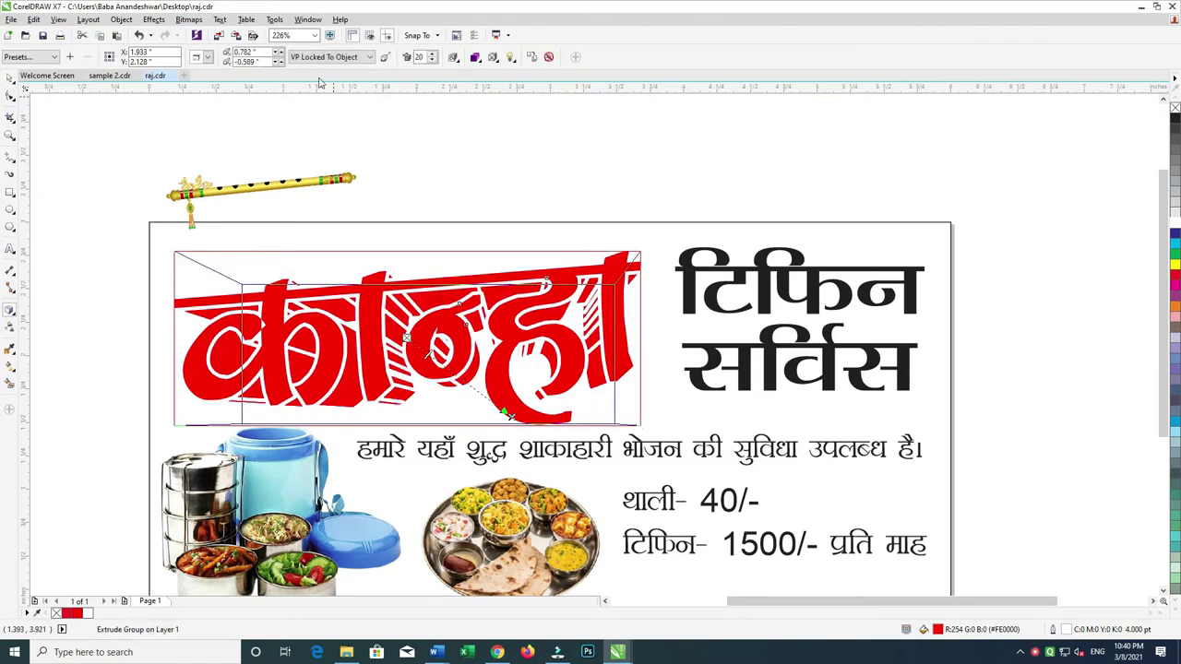
pyautogui.press('Return')
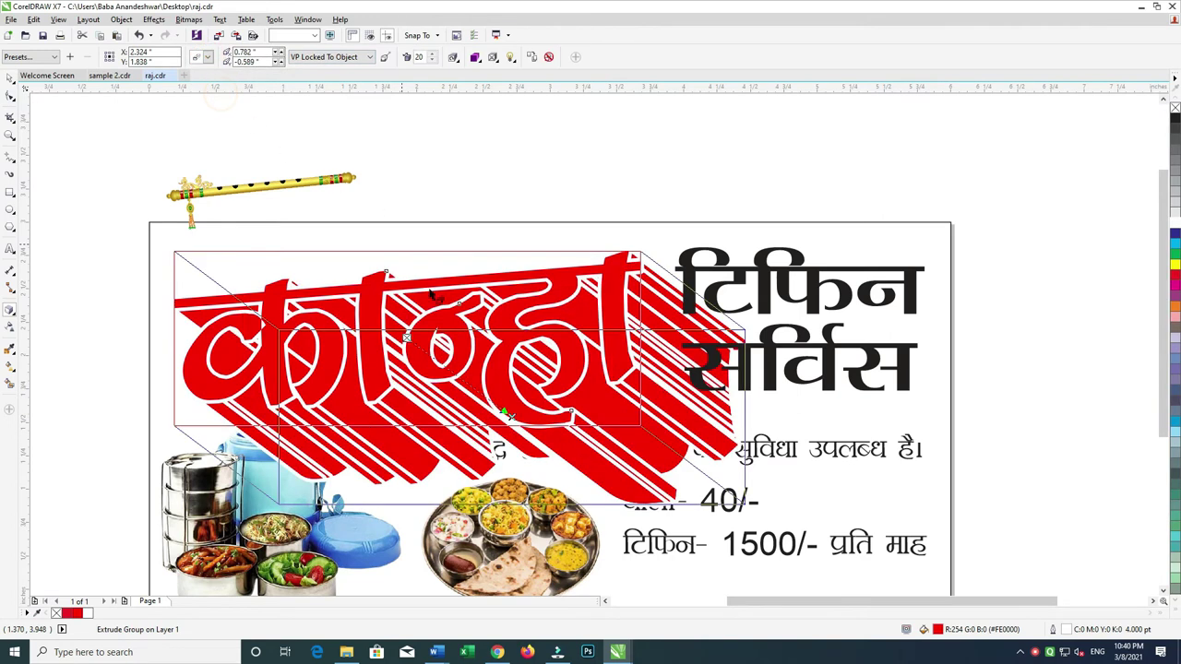
pyautogui.moveTo(510, 417); pyautogui.dragTo(423, 349)
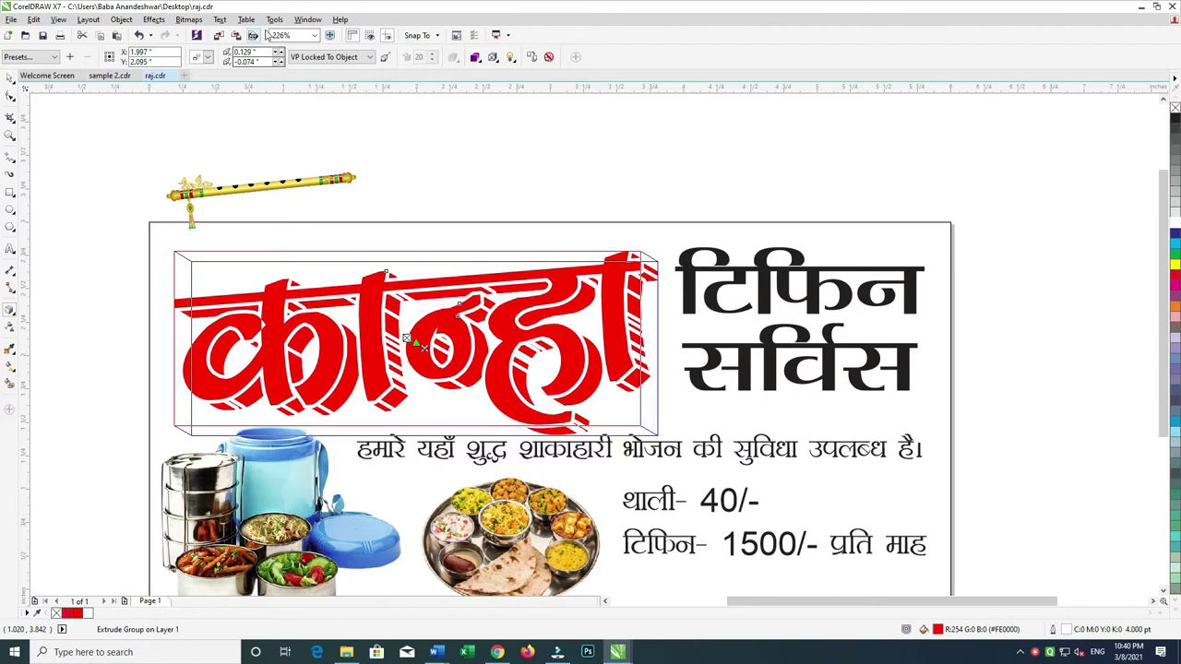
pyautogui.click(207, 57)
# - Switch the extrusion style, then undo and redo the recent extrusion changes
pyautogui.click(238, 96)
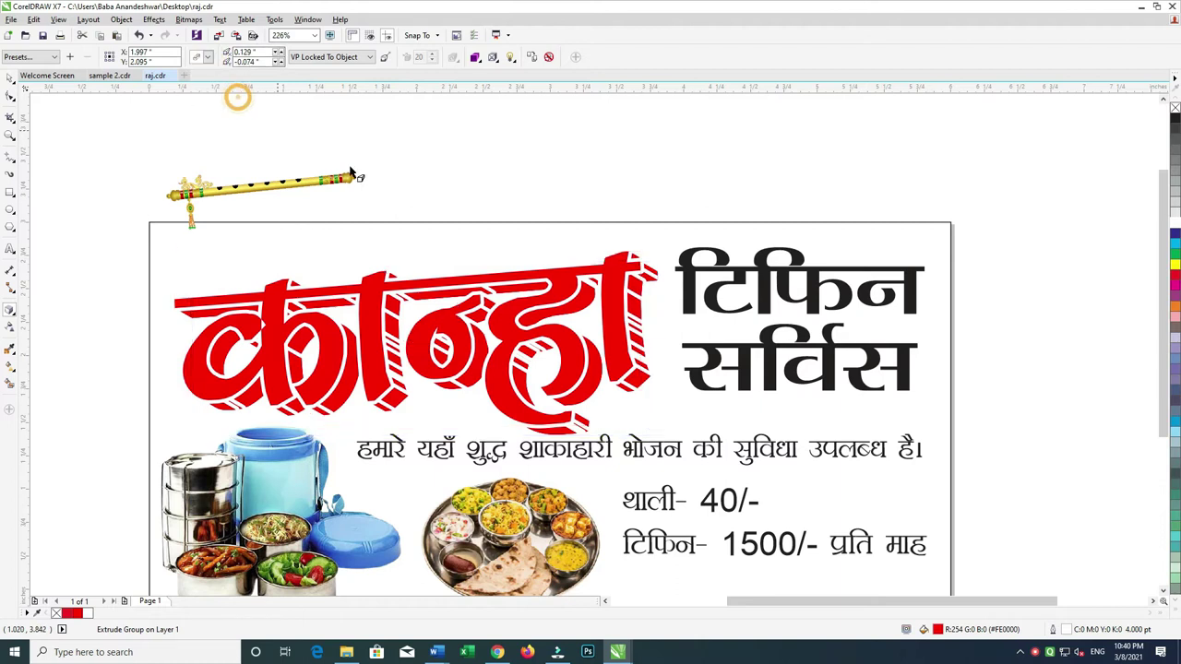
pyautogui.click(11, 80)
pyautogui.click(551, 175)
pyautogui.click(541, 267)
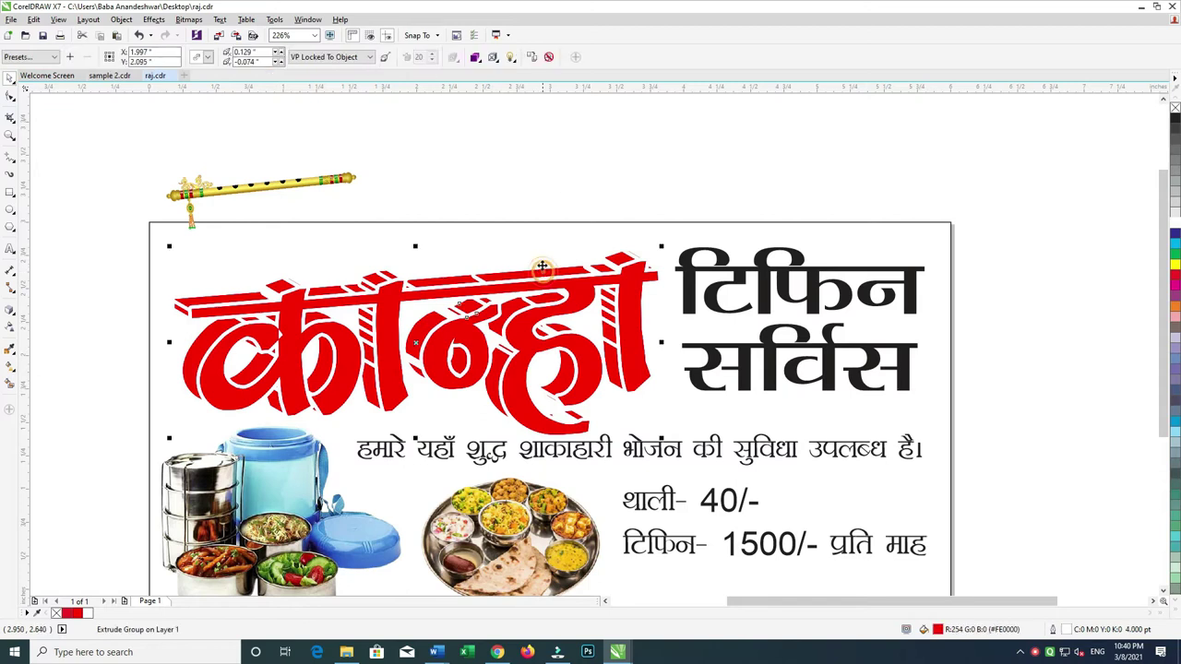
pyautogui.click(573, 175)
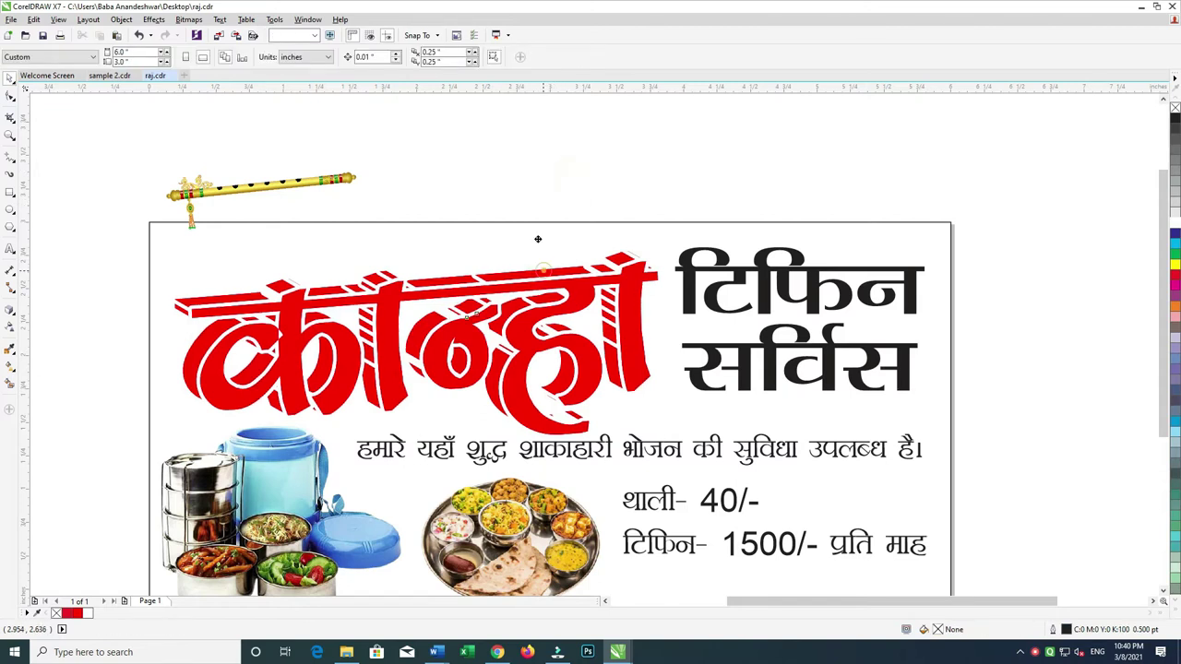
pyautogui.hotkey('ctrl', 'z')
pyautogui.hotkey('ctrl', 'z')
pyautogui.click(543, 174)
pyautogui.hotkey('ctrl', 'z')
# - Move the title, combine its pieces, then try a cyan fill and undo it
pyautogui.hotkey('ctrl', 'z')
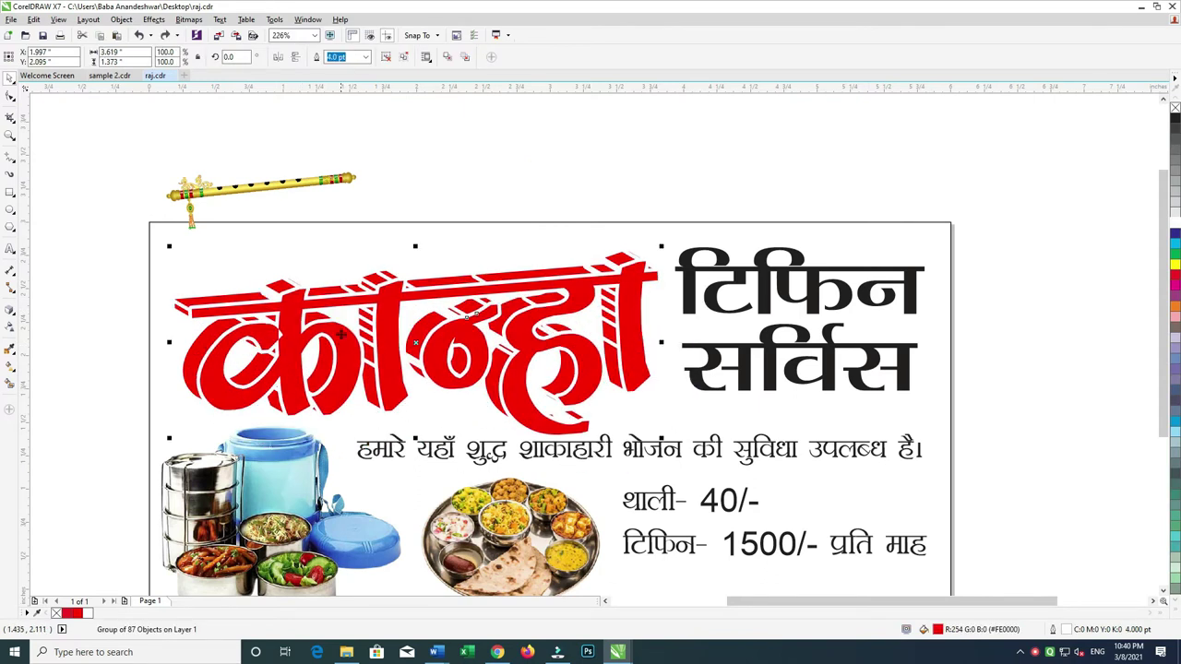
pyautogui.hotkey('ctrl', 'shift', 'z')
pyautogui.hotkey('ctrl', 'z')
pyautogui.click(478, 182)
pyautogui.moveTo(384, 314); pyautogui.dragTo(427, 207)
pyautogui.hotkey('ctrl', 'z')
pyautogui.click(192, 354)
pyautogui.hotkey('ctrl', 'l')
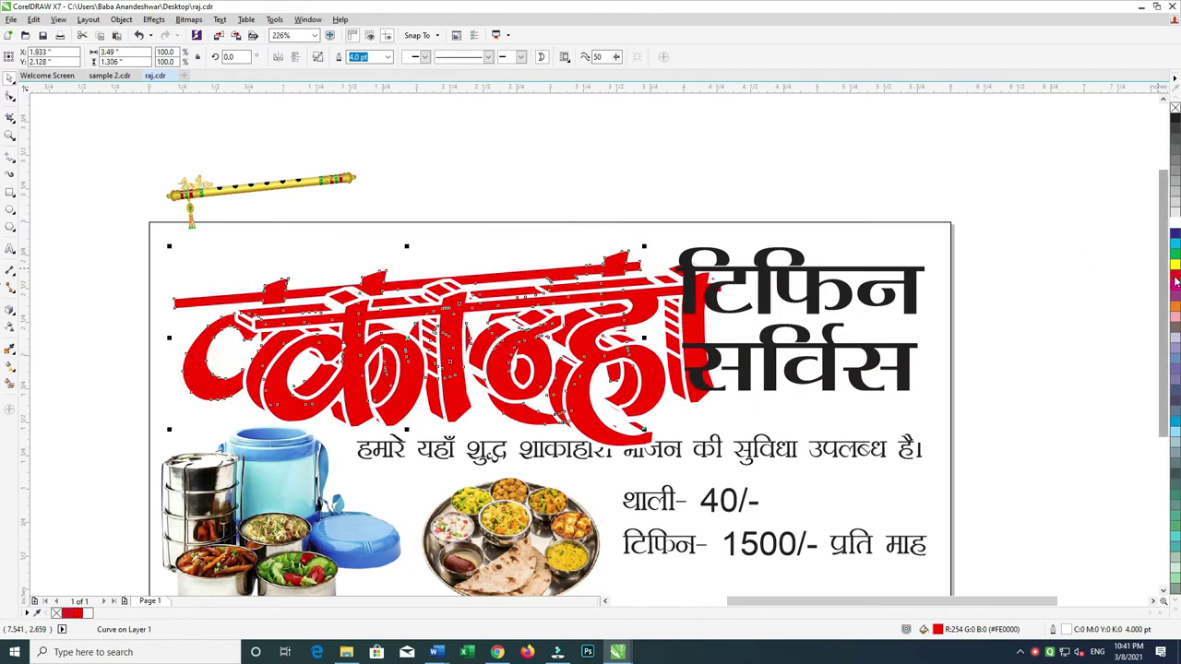
pyautogui.click(1174, 242)
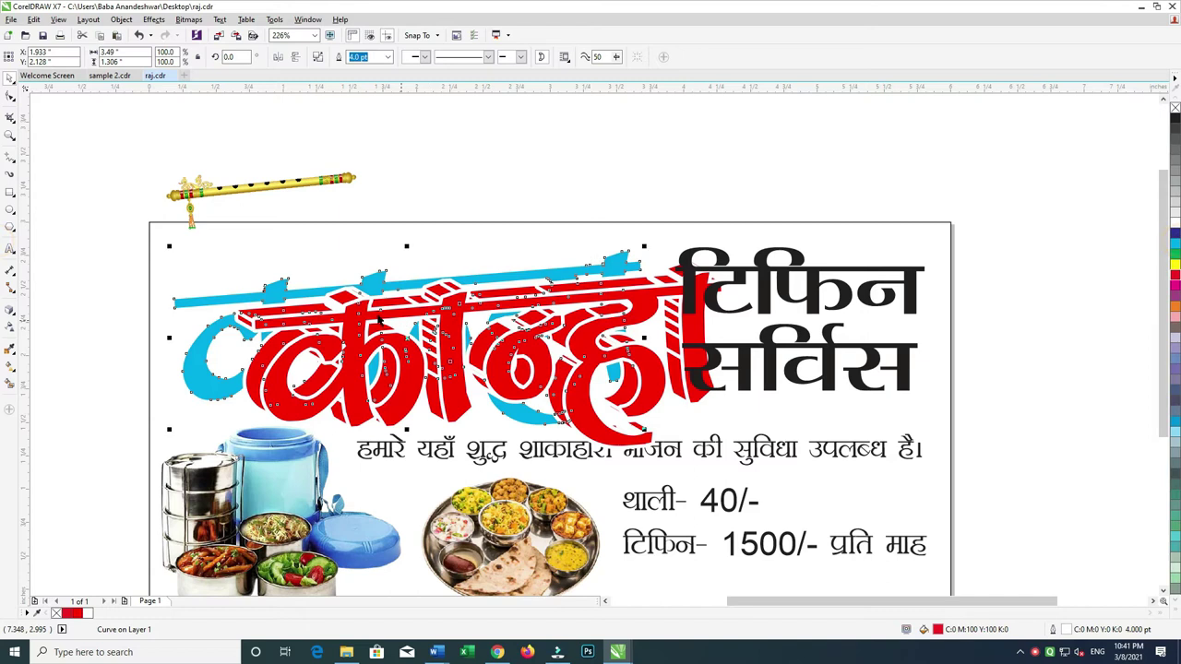
pyautogui.click(441, 285)
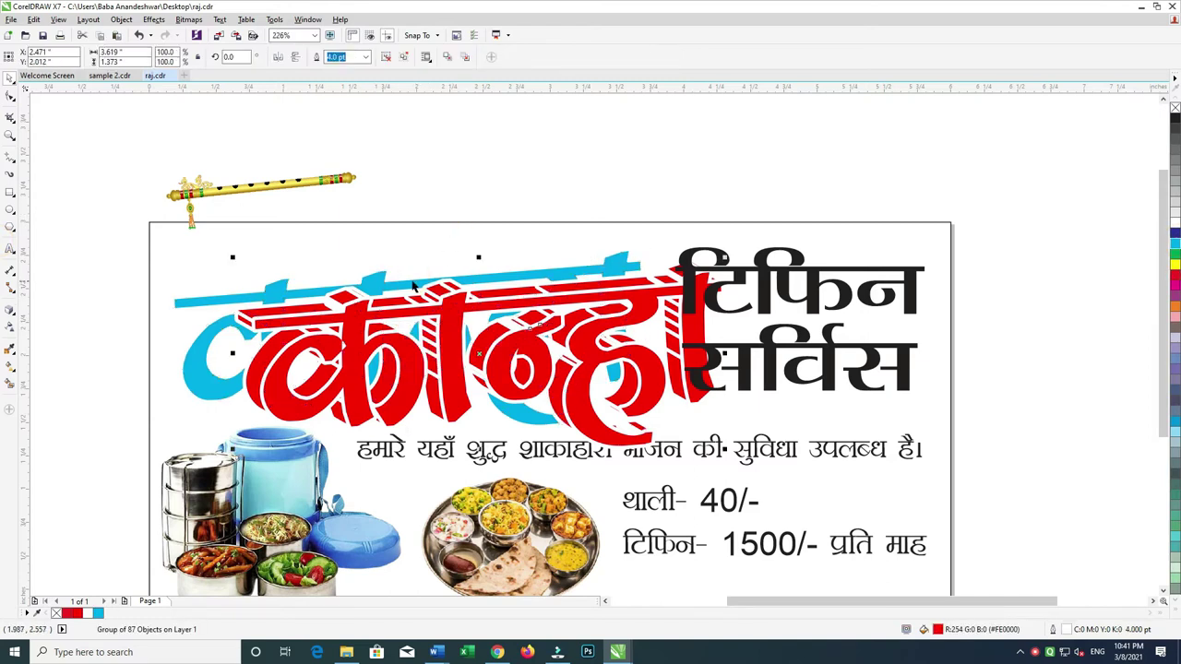
pyautogui.hotkey('ctrl', 'z')
pyautogui.hotkey('ctrl', 'z')
pyautogui.click(505, 288)
# - Delete the 3D title group, then undo back to flat red कान्हा text
pyautogui.press('x')
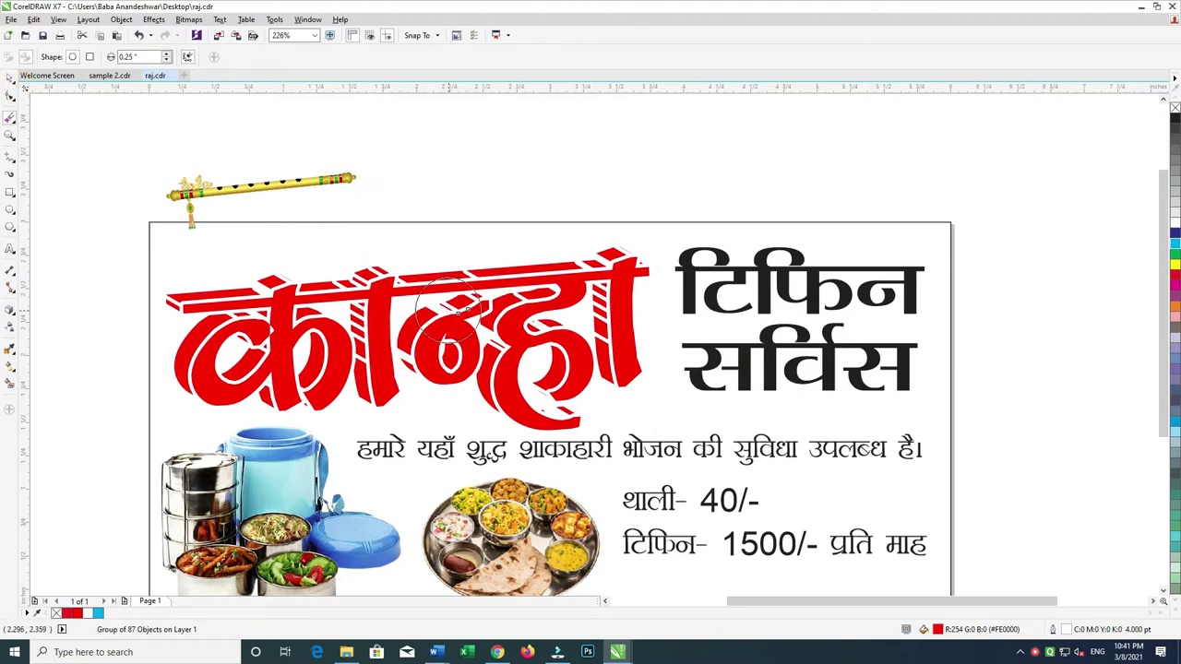
pyautogui.press('space')
pyautogui.press('Delete')
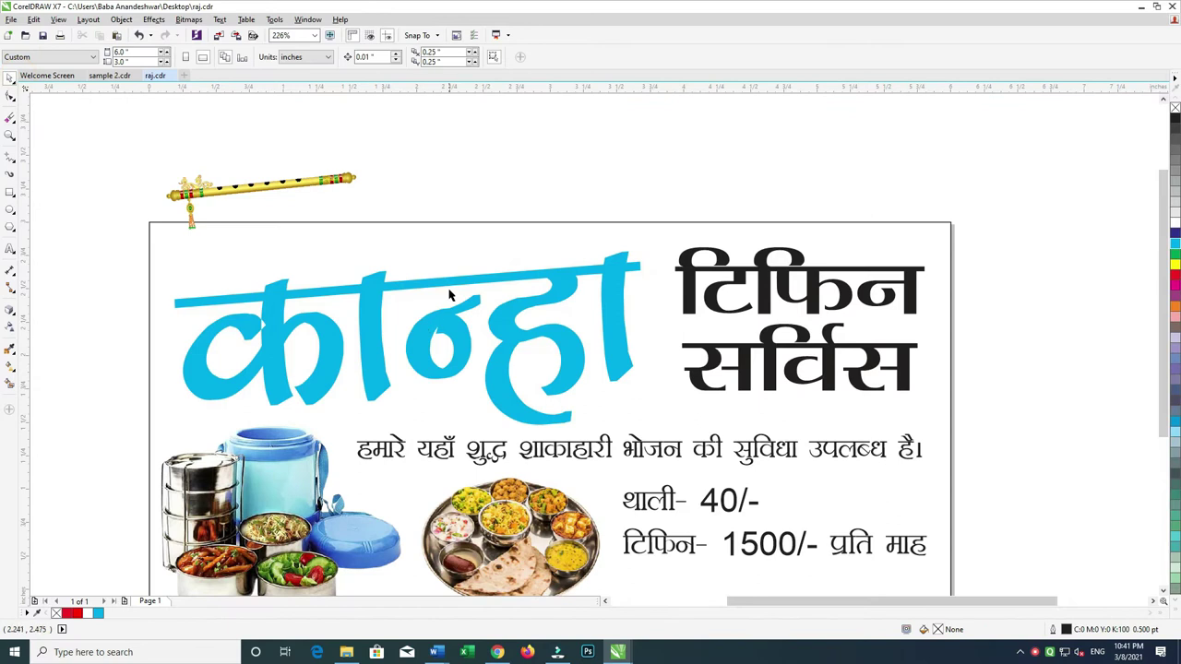
pyautogui.click(452, 294)
pyautogui.hotkey('ctrl', 'z')
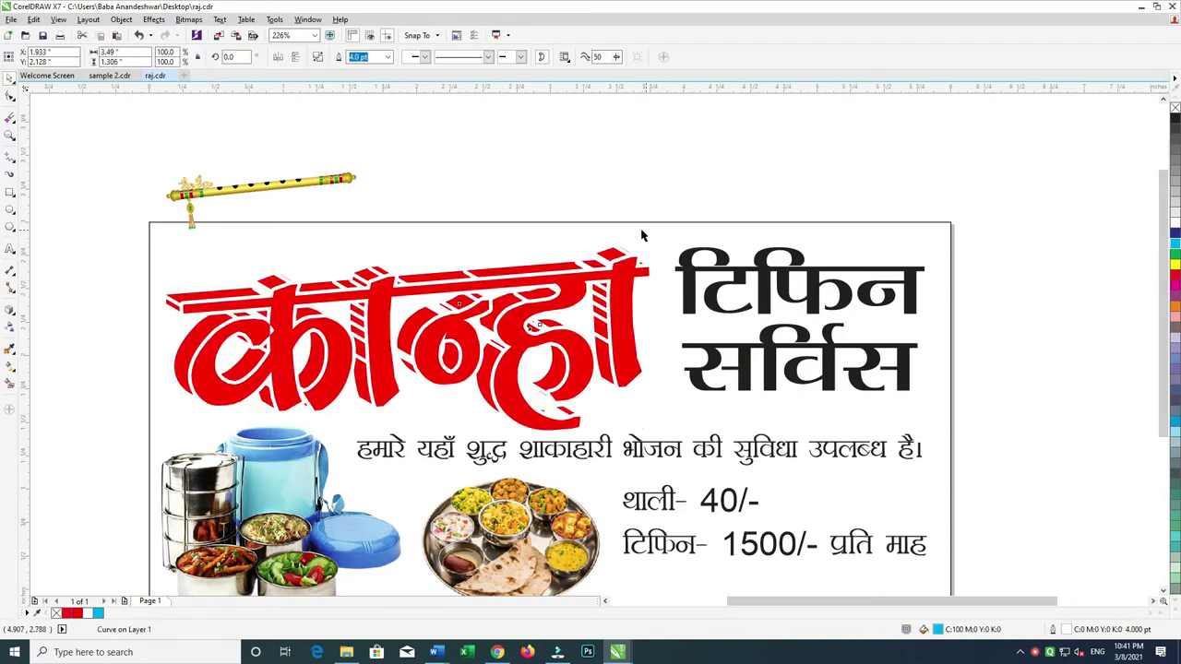
pyautogui.hotkey('ctrl', 'z')
pyautogui.click(592, 186)
pyautogui.click(556, 287)
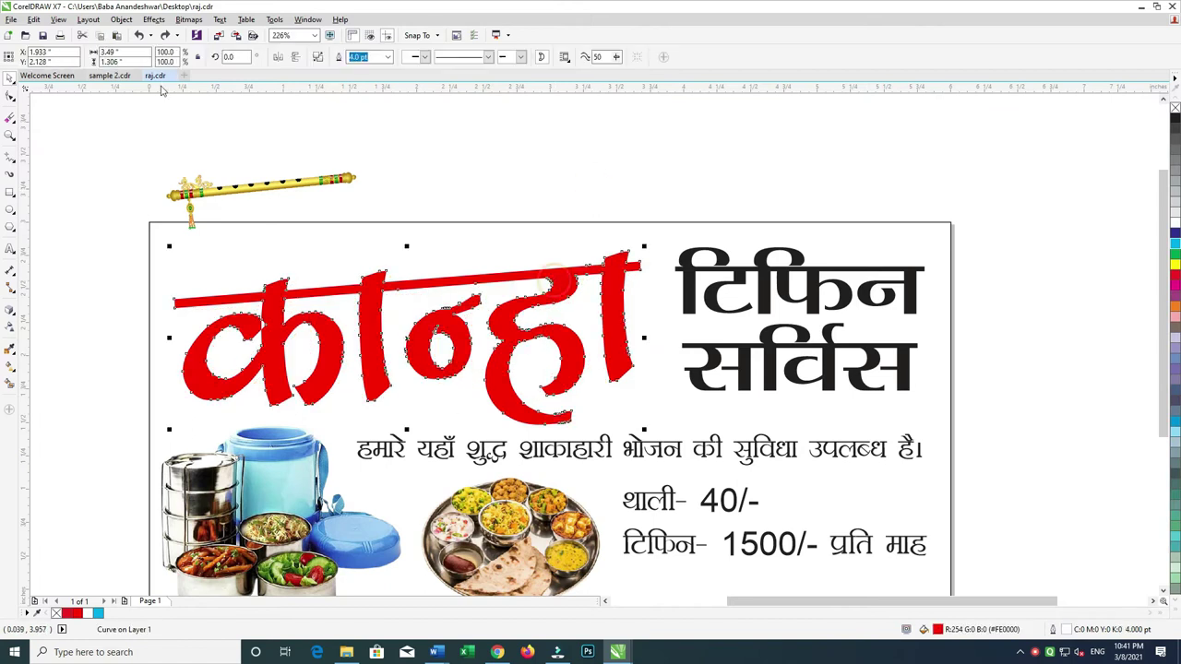
# - Apply a deeper extrusion to the title, dragging its vanishing point toward the tagline
pyautogui.click(11, 312)
pyautogui.click(11, 312)
pyautogui.moveTo(406, 334); pyautogui.dragTo(421, 353)
pyautogui.click(207, 57)
pyautogui.click(438, 409)
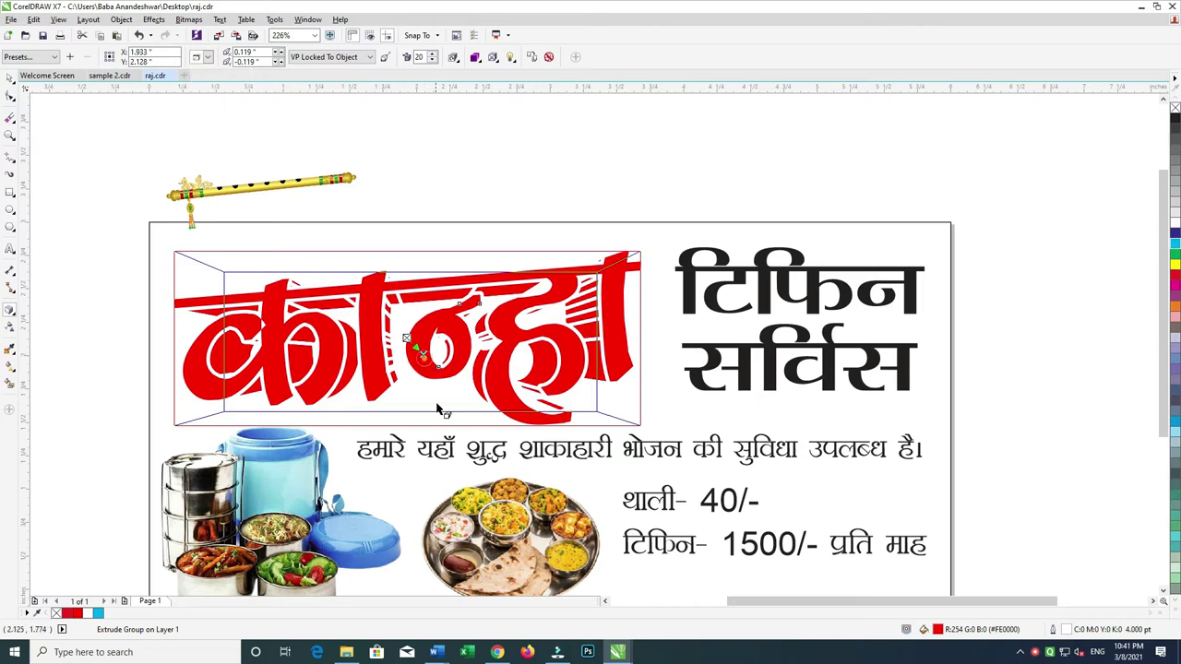
pyautogui.moveTo(423, 353); pyautogui.dragTo(458, 426)
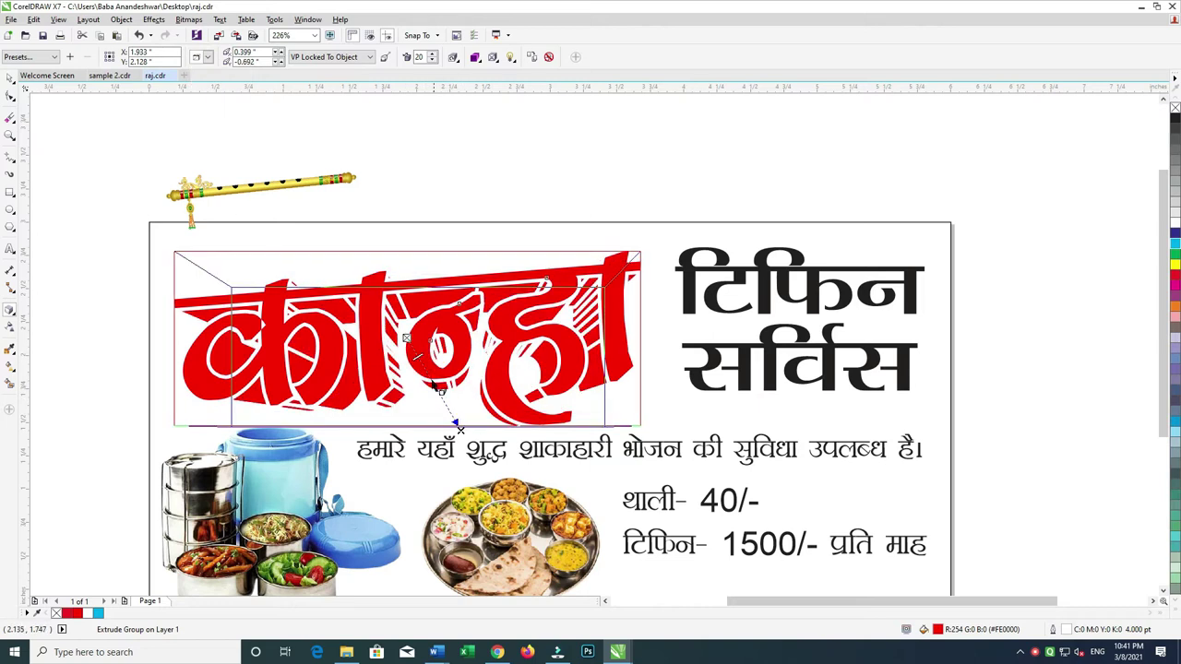
pyautogui.moveTo(423, 364)
pyautogui.mouseDown()
pyautogui.moveTo(473, 449)
pyautogui.moveTo(465, 470)
pyautogui.mouseUp()
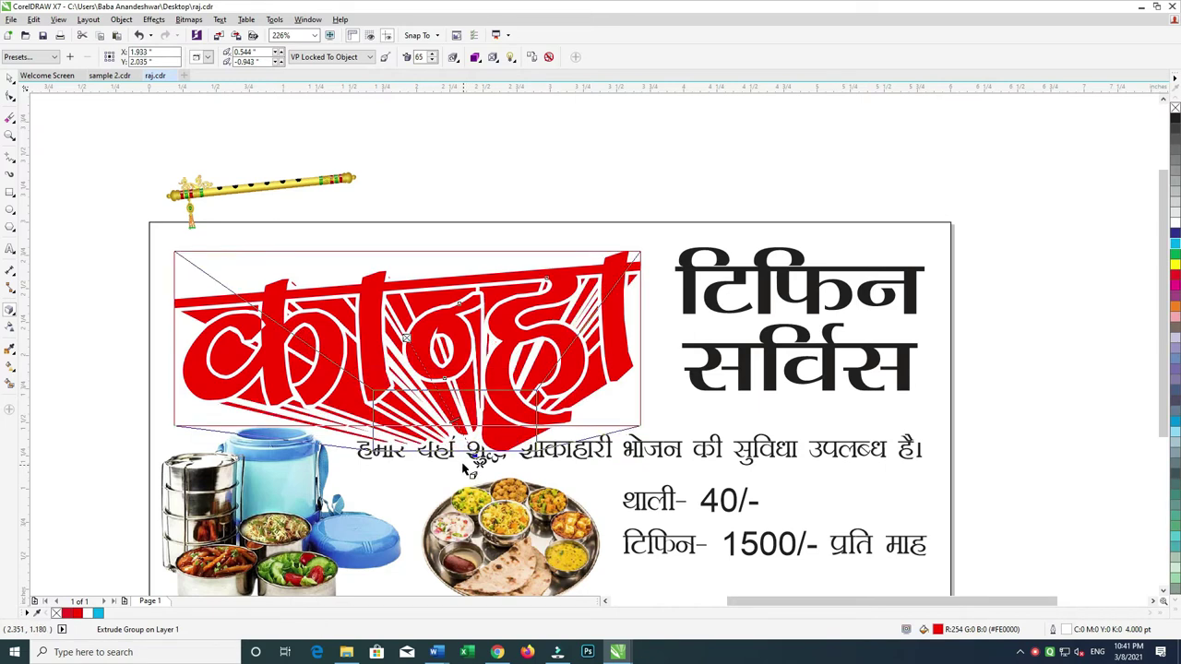
# - Inspect the extruded title's parts, then delete and undo to restore the tiffin picture
pyautogui.click(9, 79)
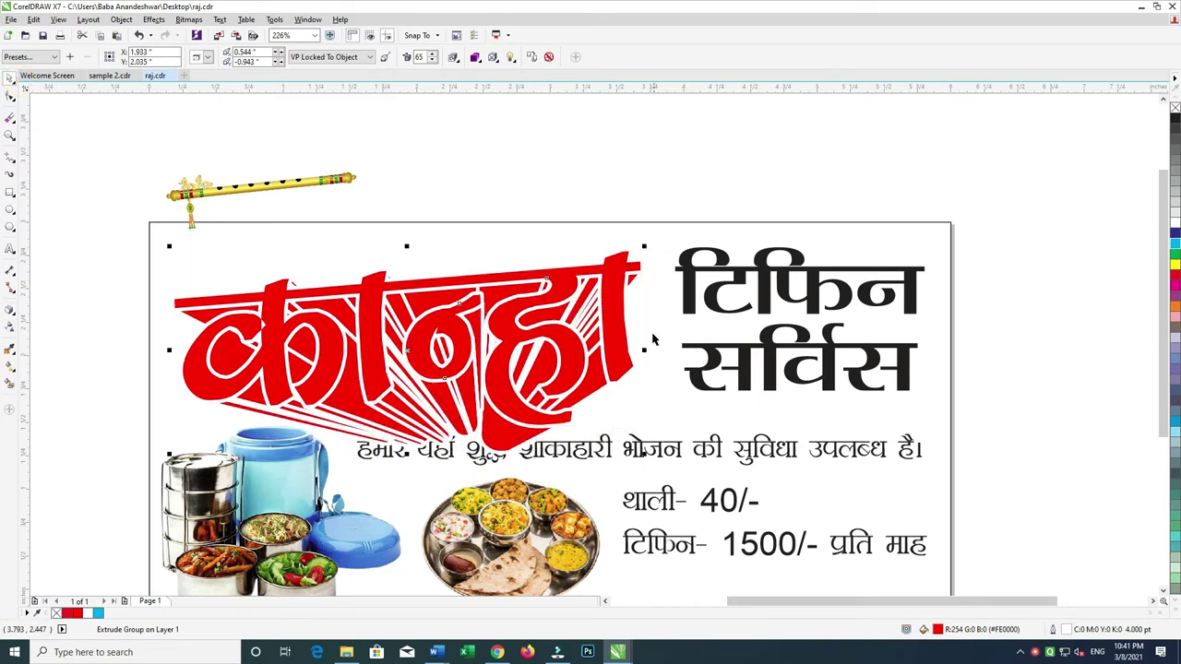
pyautogui.click(659, 449)
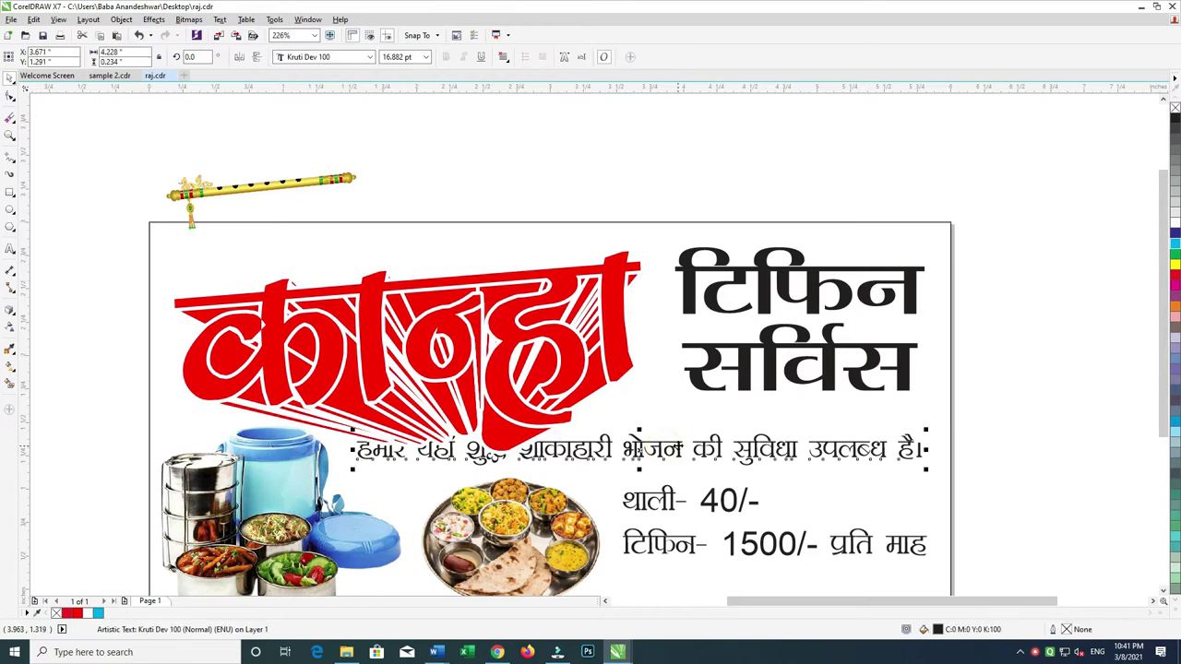
pyautogui.click(580, 158)
pyautogui.click(588, 300)
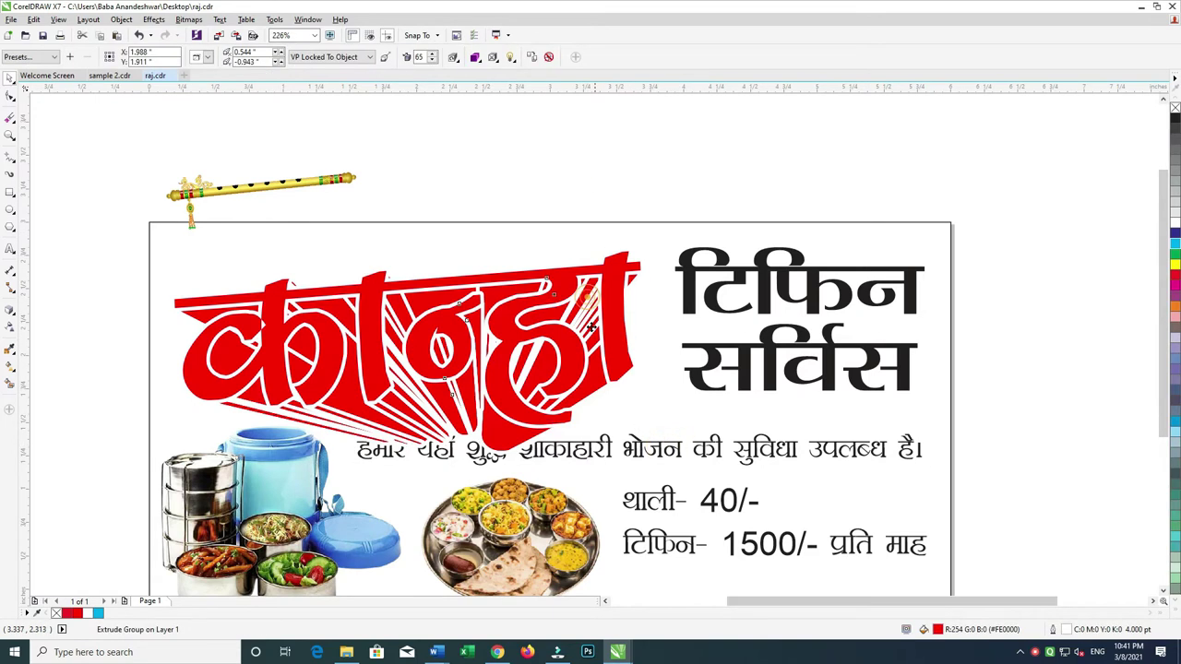
pyautogui.keyDown('ctrl'); pyautogui.click(590, 269); pyautogui.keyUp('ctrl')
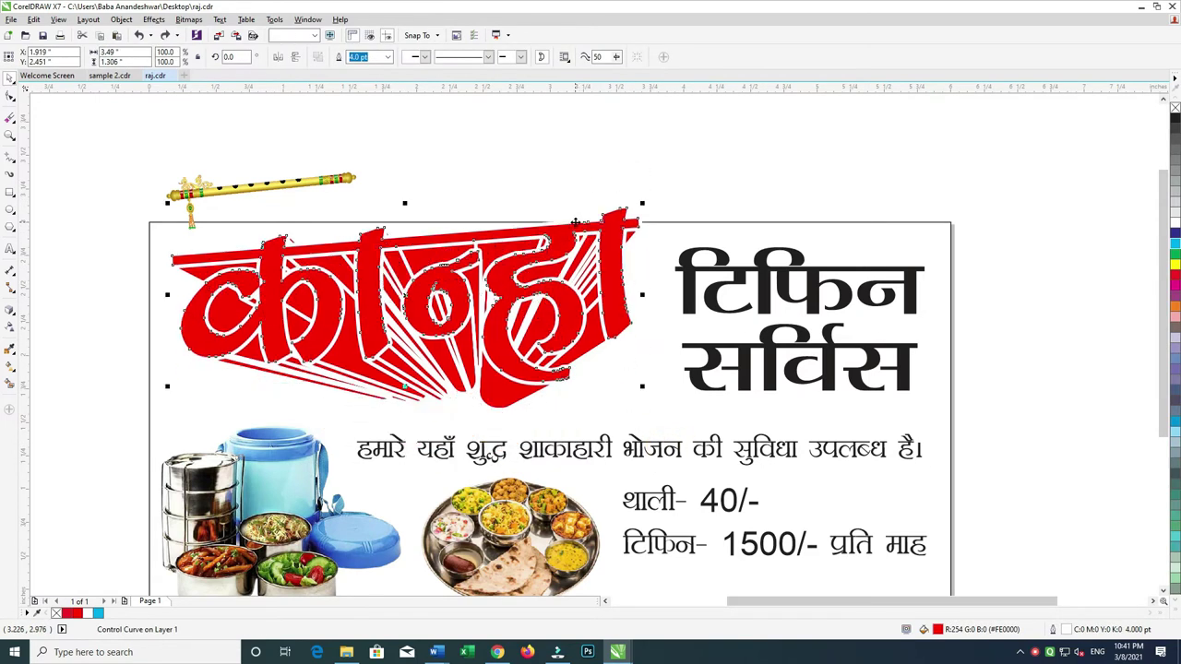
pyautogui.click(575, 245)
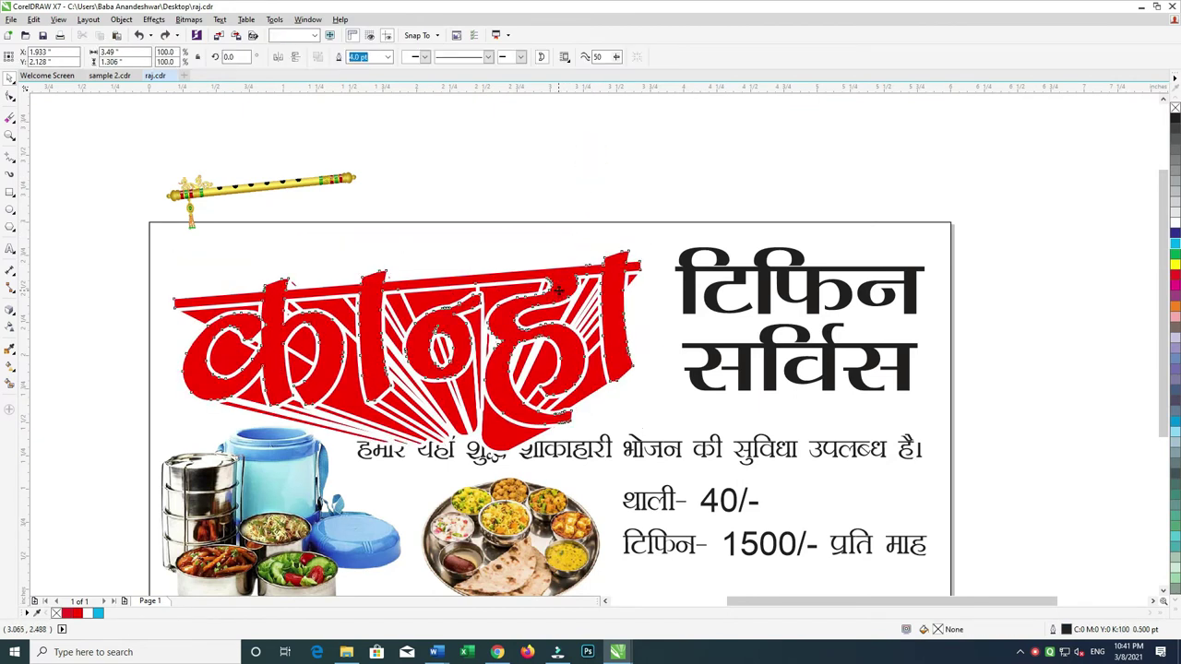
pyautogui.click(574, 181)
pyautogui.click(559, 287)
pyautogui.press('Delete')
pyautogui.hotkey('ctrl', 'z')
pyautogui.hotkey('ctrl', 'z')
pyautogui.hotkey('ctrl', 'z')
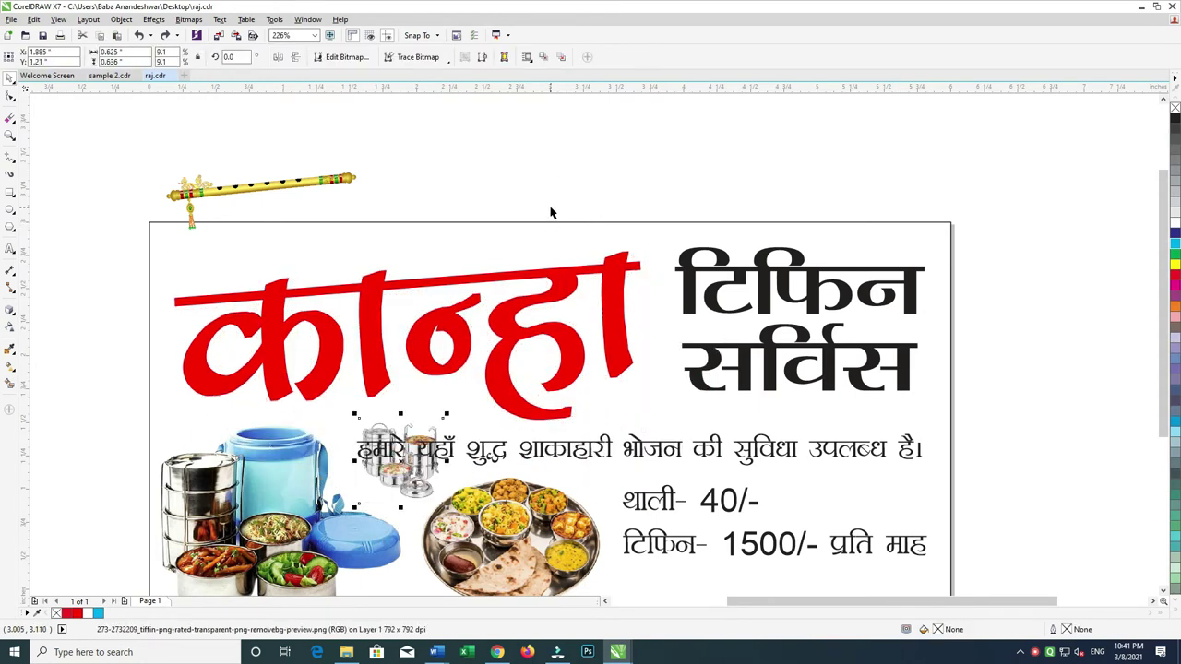
pyautogui.hotkey('ctrl', 'z')
pyautogui.hotkey('ctrl', 'z')
pyautogui.hotkey('ctrl', 'z')
pyautogui.hotkey('ctrl', 'z')
pyautogui.hotkey('ctrl', 'z')
pyautogui.hotkey('ctrl', 'z')
pyautogui.hotkey('ctrl', 'z')
pyautogui.hotkey('ctrl', 'z')
# - Undo the recent changes to bring back the tiffin image and select कान्हा
pyautogui.hotkey('ctrl', 'z')
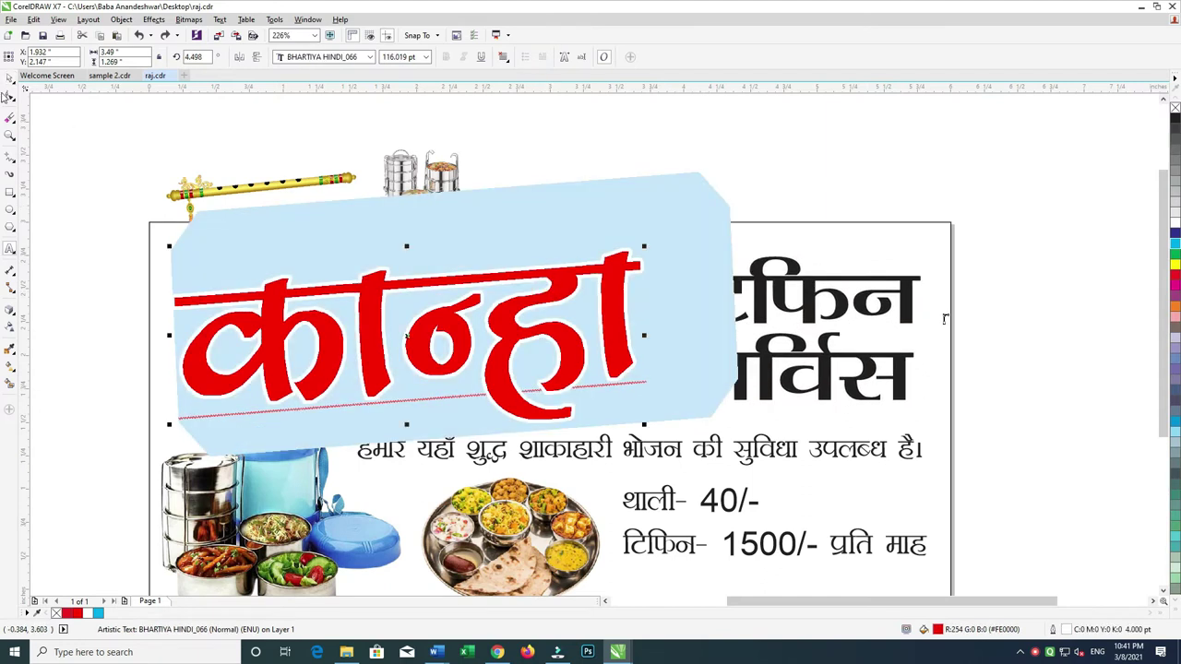
pyautogui.hotkey('ctrl', 'z')
pyautogui.hotkey('ctrl', 'z')
pyautogui.hotkey('ctrl', 'z')
pyautogui.hotkey('ctrl', 'z')
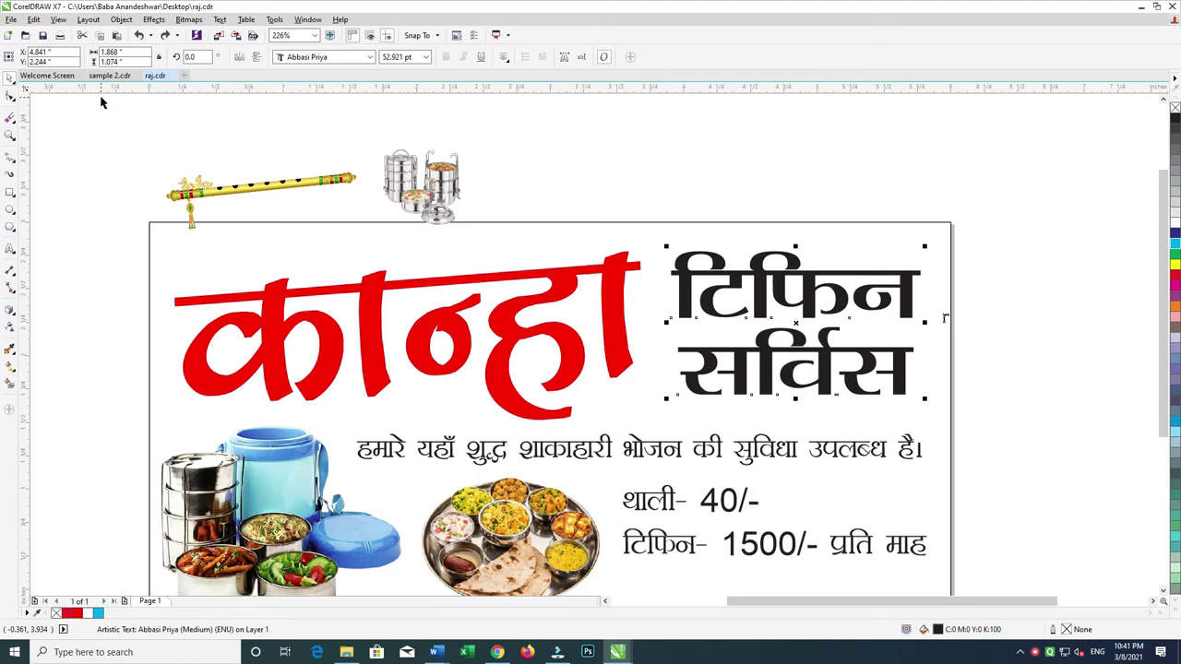
pyautogui.hotkey('ctrl', 'z')
pyautogui.hotkey('ctrl', 'z')
pyautogui.hotkey('ctrl', 'z')
pyautogui.hotkey('ctrl', 'z')
pyautogui.hotkey('ctrl', 'z')
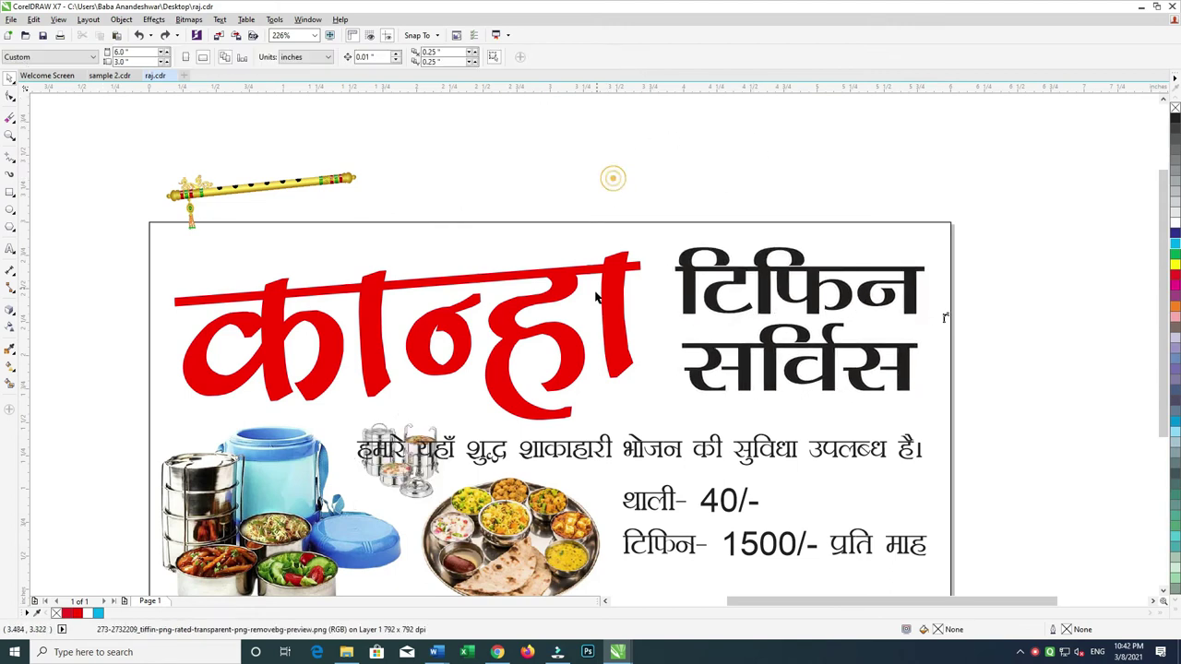
pyautogui.hotkey('ctrl', 'z')
pyautogui.hotkey('ctrl', 'z')
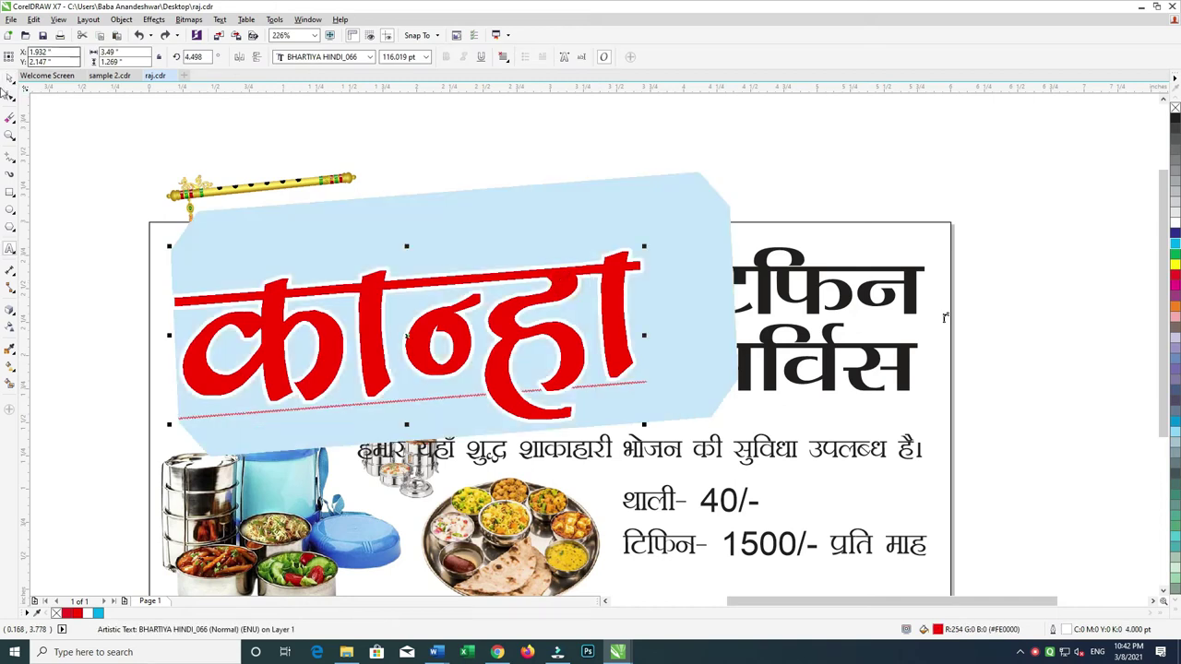
pyautogui.click(417, 484)
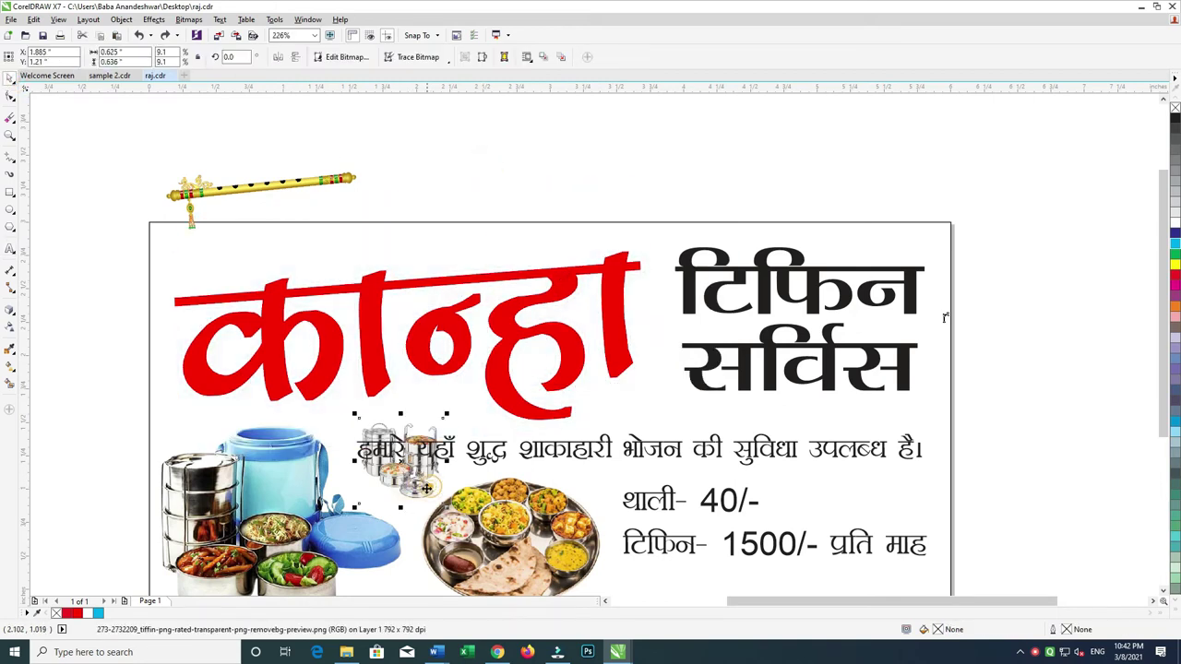
pyautogui.click(513, 328)
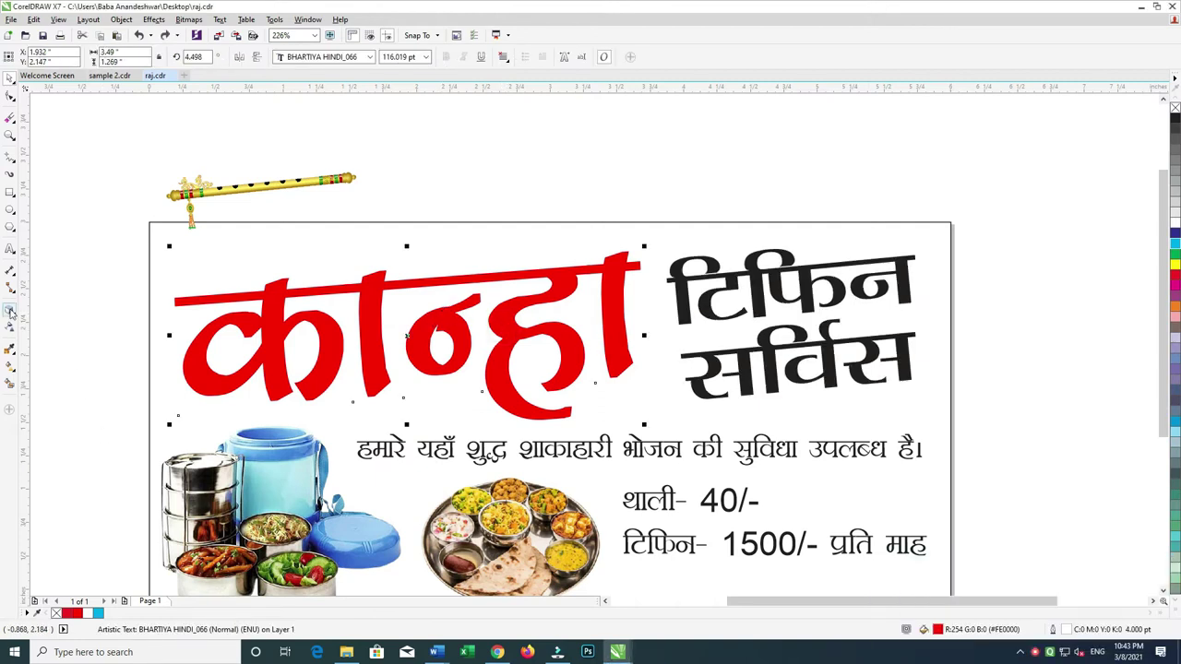
# - Extrude the कान्हा headline to depth 68, reaching toward the tagline
pyautogui.click(10, 312)
pyautogui.moveTo(463, 378)
pyautogui.mouseDown()
pyautogui.moveTo(505, 476)
pyautogui.moveTo(474, 416)
pyautogui.mouseUp()
pyautogui.moveTo(438, 365); pyautogui.dragTo(528, 471)
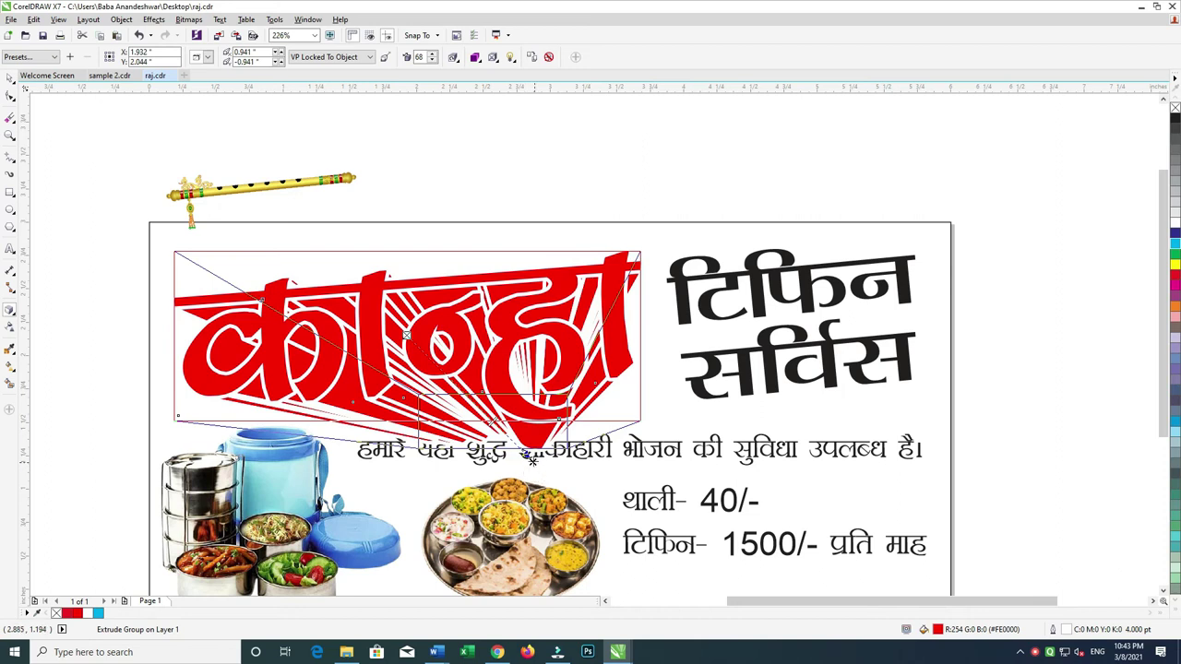
# - Remove the extrusion's white outlines and fill it orange
pyautogui.click(495, 179)
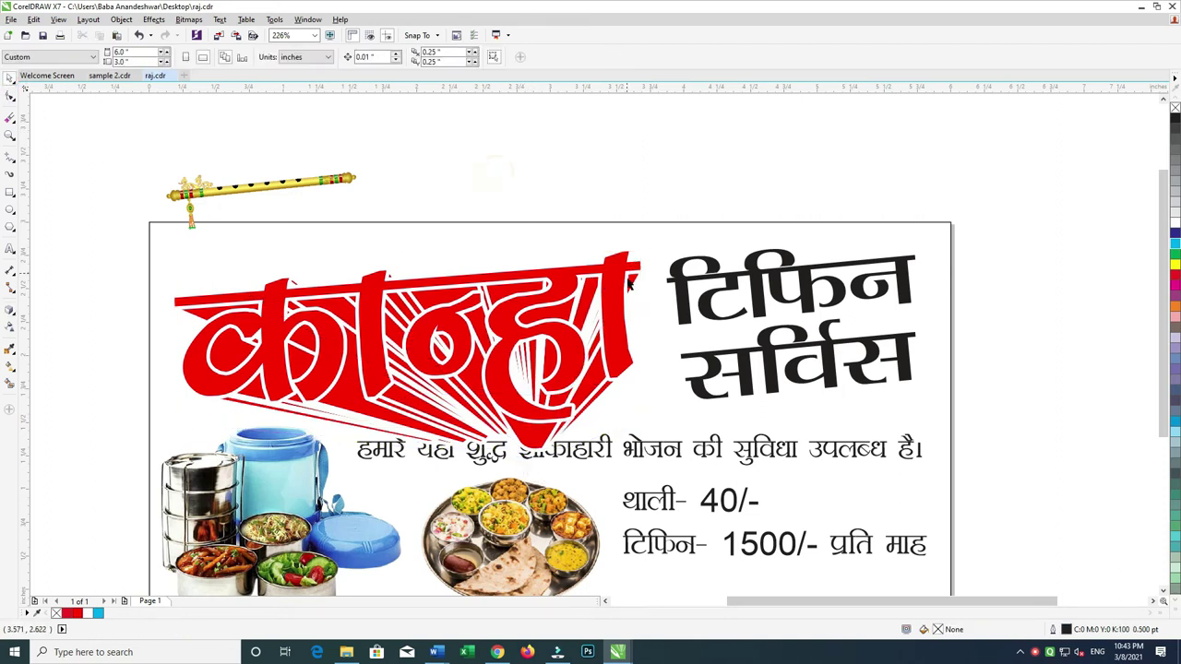
pyautogui.click(411, 425)
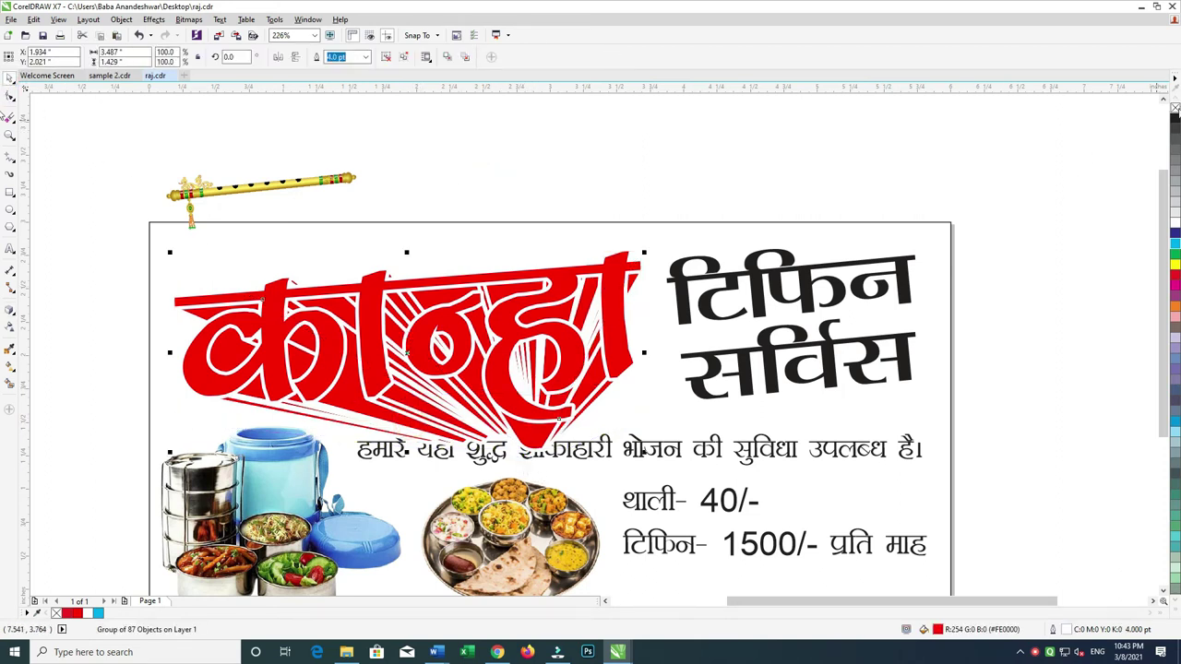
pyautogui.rightClick(1175, 109)
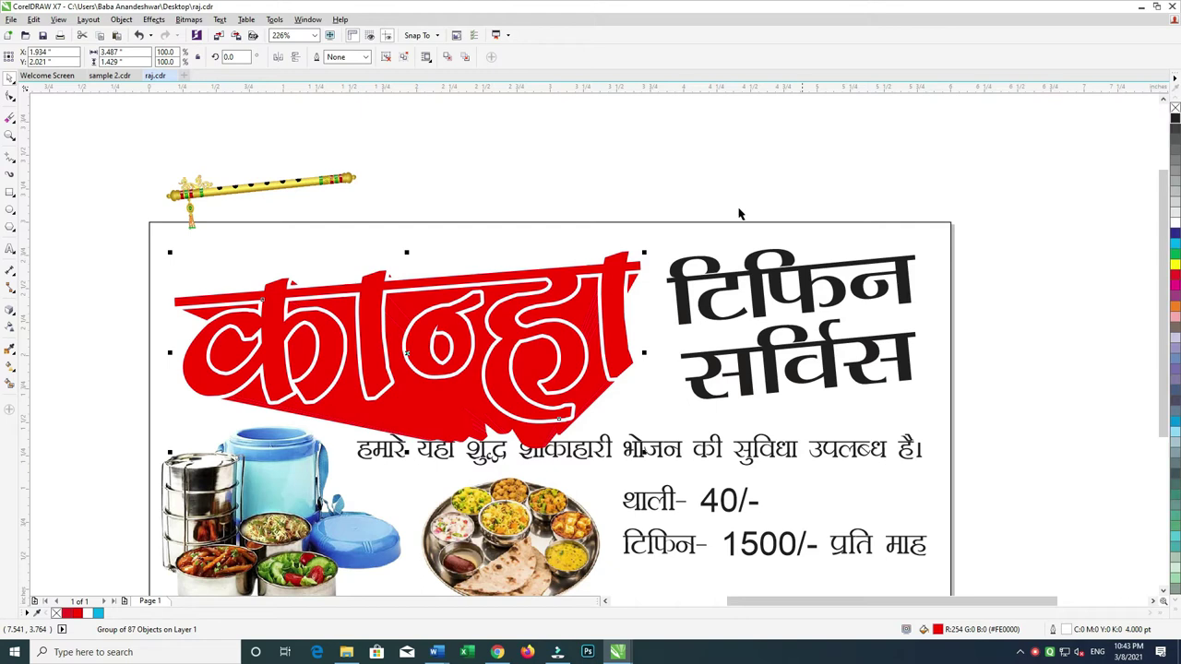
pyautogui.click(1175, 310)
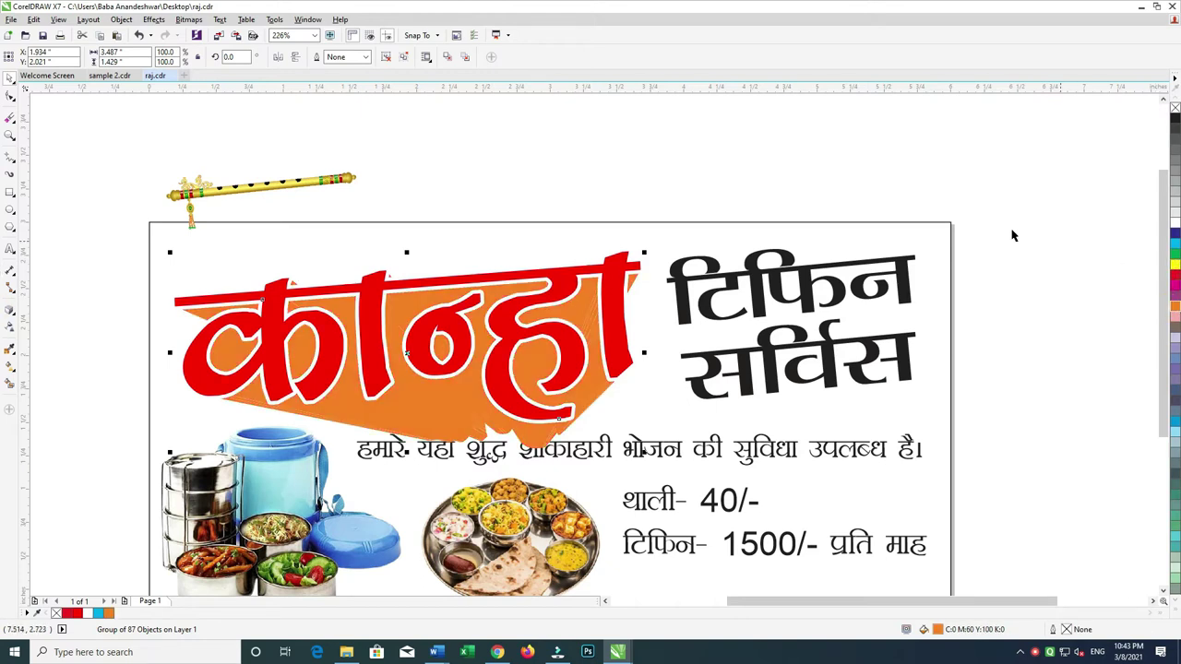
pyautogui.click(1175, 241)
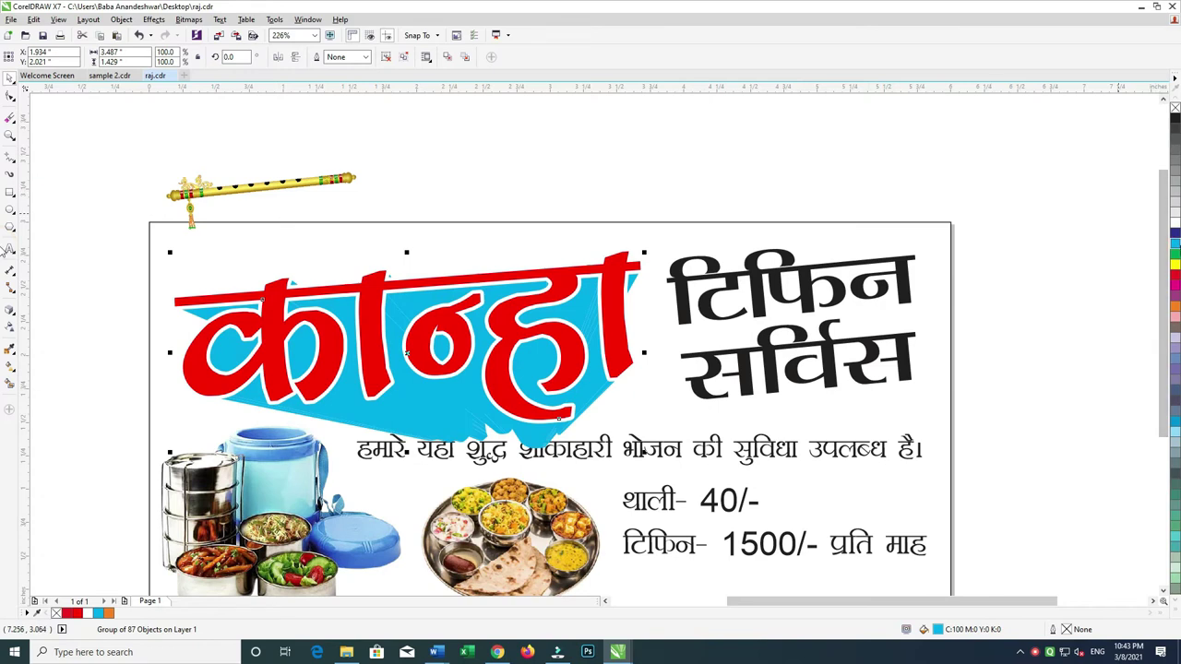
pyautogui.click(1173, 309)
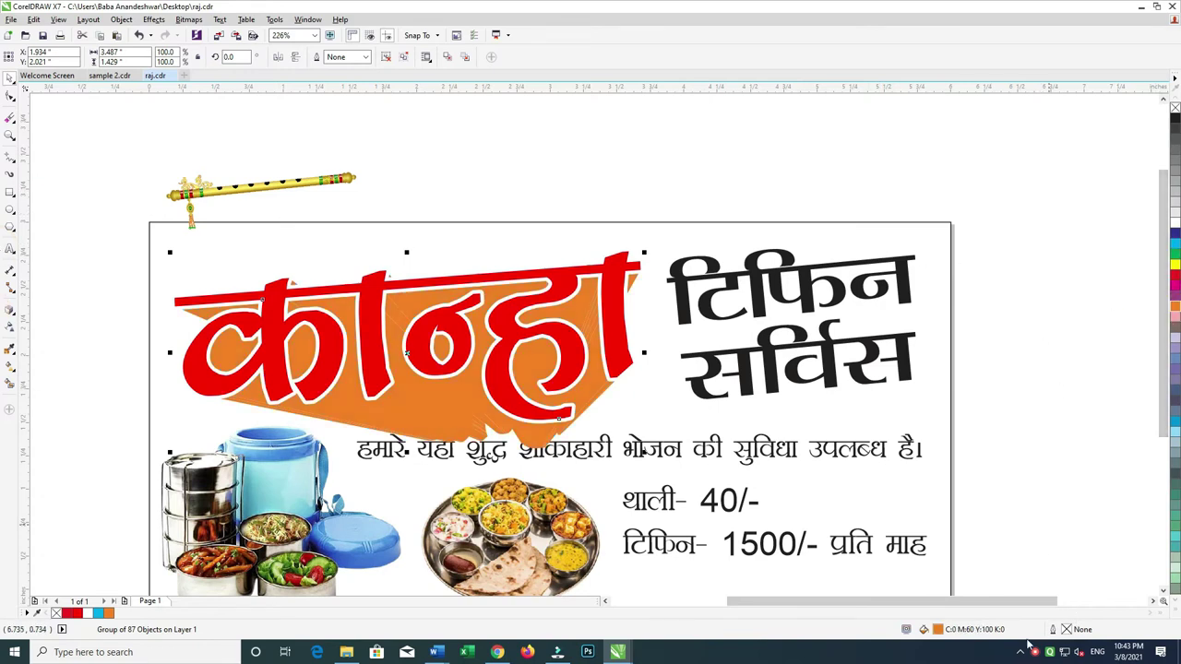
# - Make the extrusion fill an orange-to-yellow gradient with rotation value 2
pyautogui.press('F11')
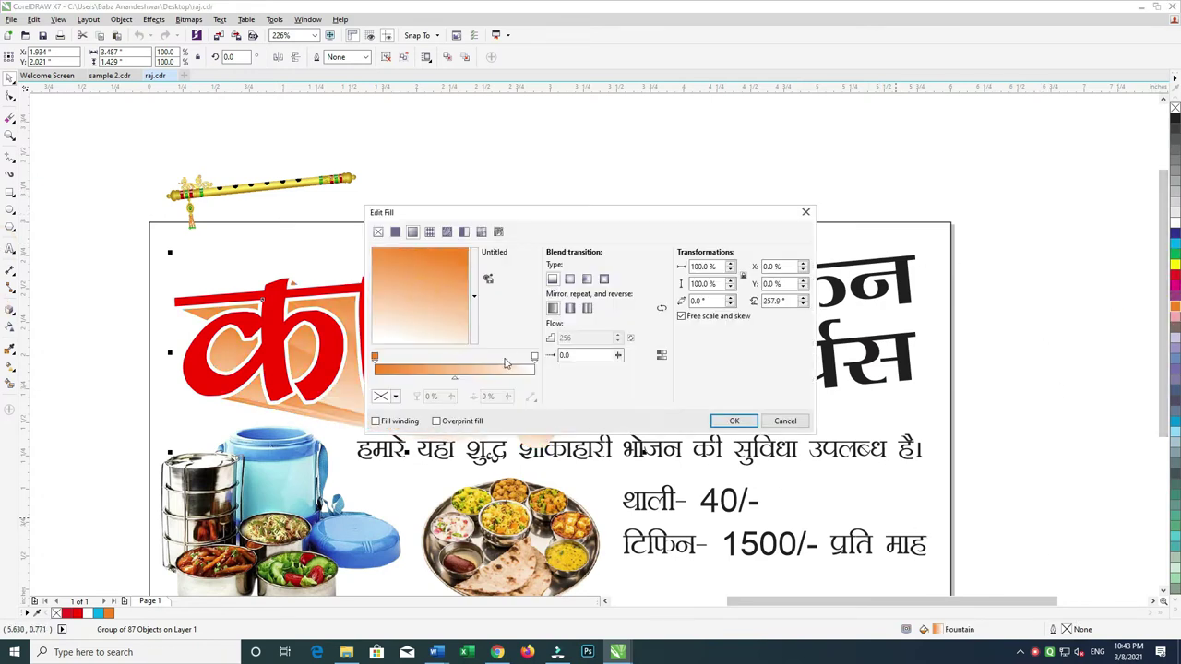
pyautogui.click(534, 357)
pyautogui.click(395, 395)
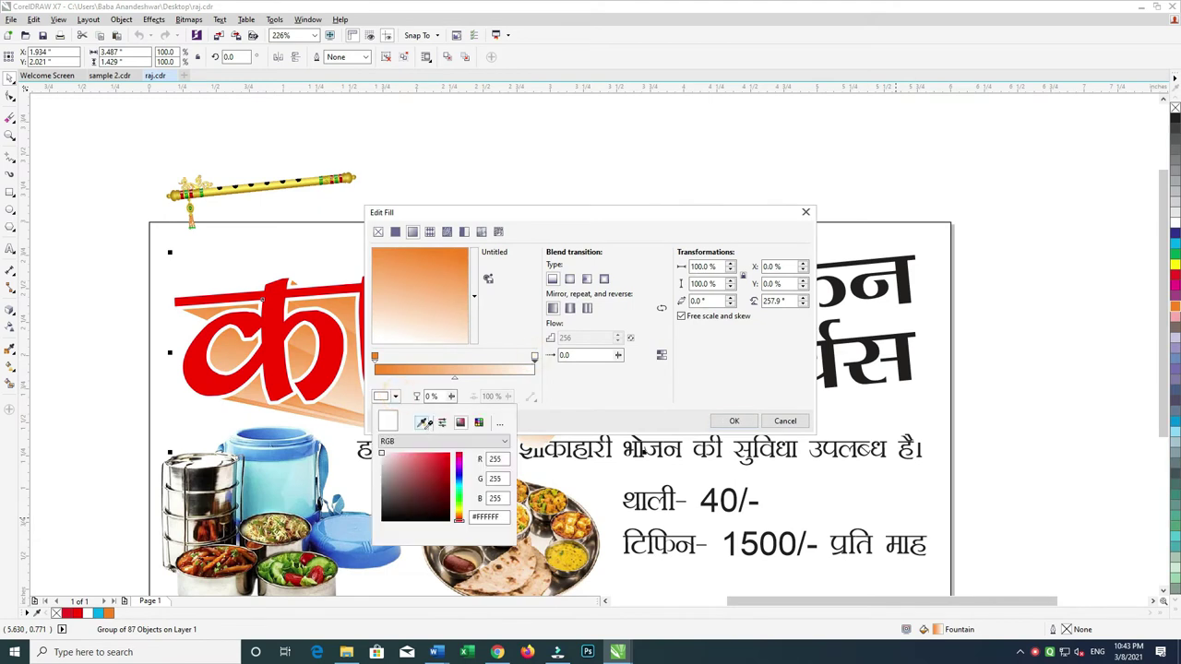
pyautogui.click(459, 512)
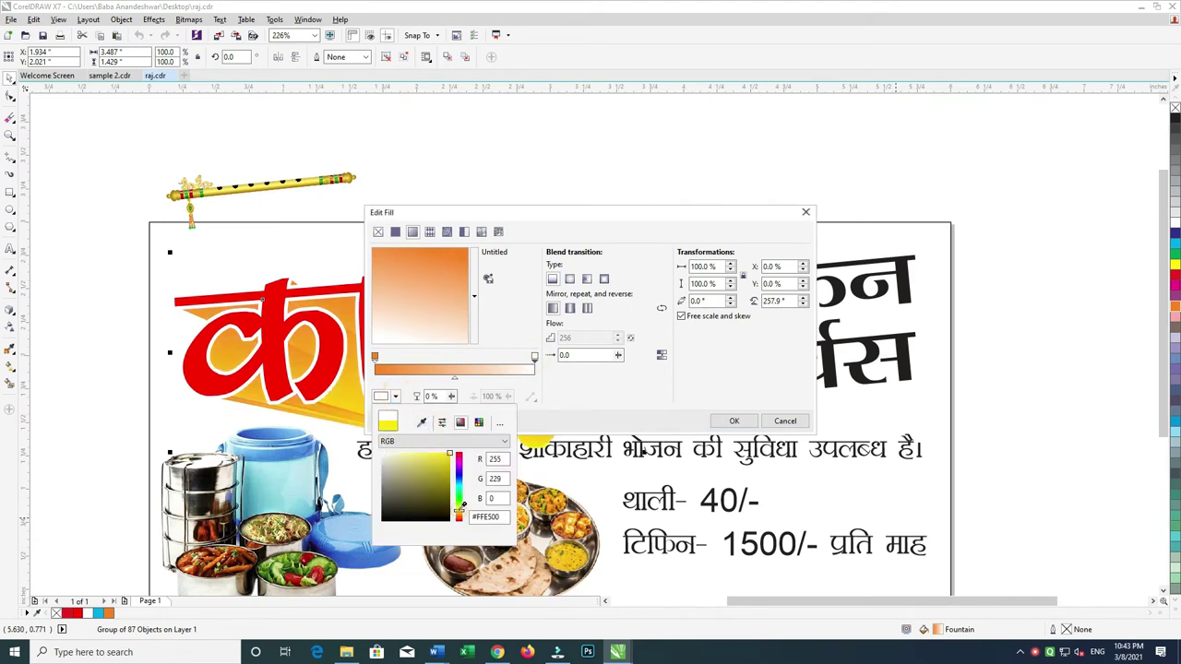
pyautogui.doubleClick(775, 300)
pyautogui.write('2')
pyautogui.press('Return')
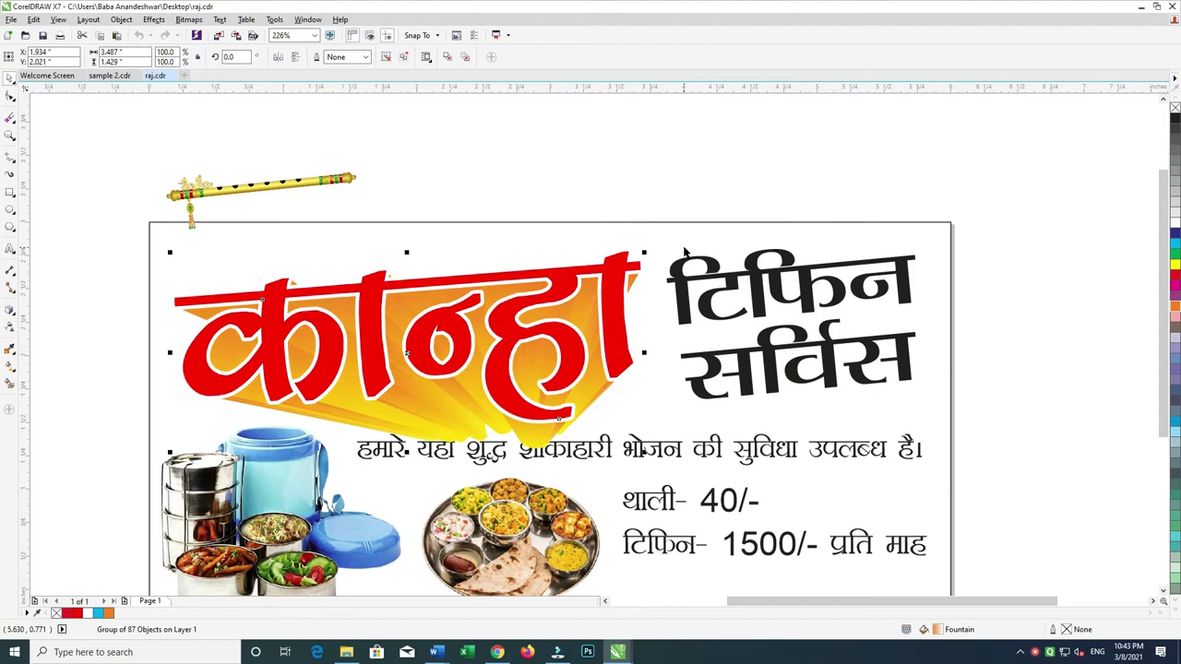
# - Nudge the Hindi description line lower beneath the headline, then reselect the कान्हा text
pyautogui.keyDown('ctrl'); pyautogui.click(633, 274); pyautogui.keyUp('ctrl')
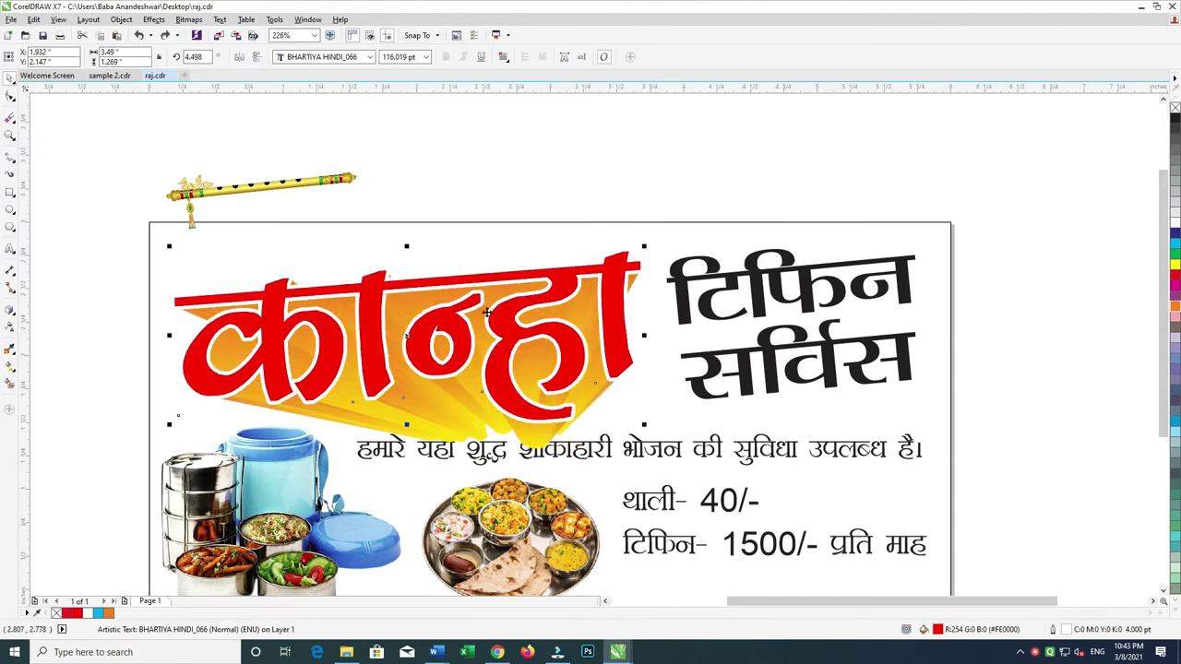
pyautogui.click(559, 158)
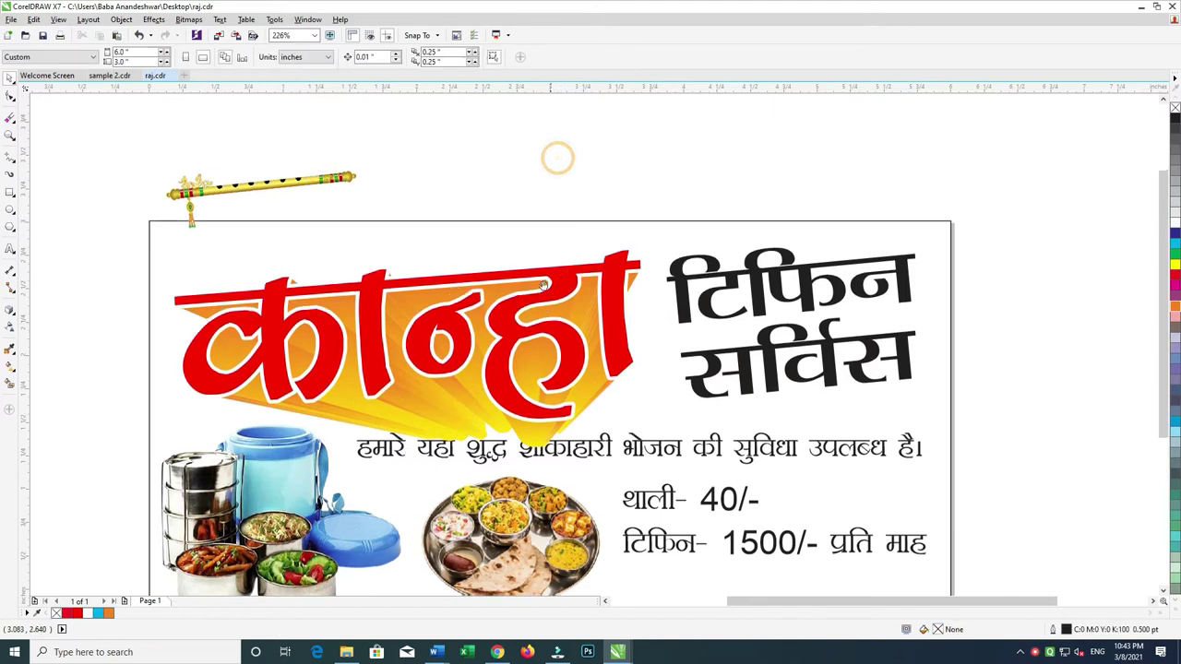
pyautogui.scroll(-1, 479, 346)
pyautogui.click(626, 403)
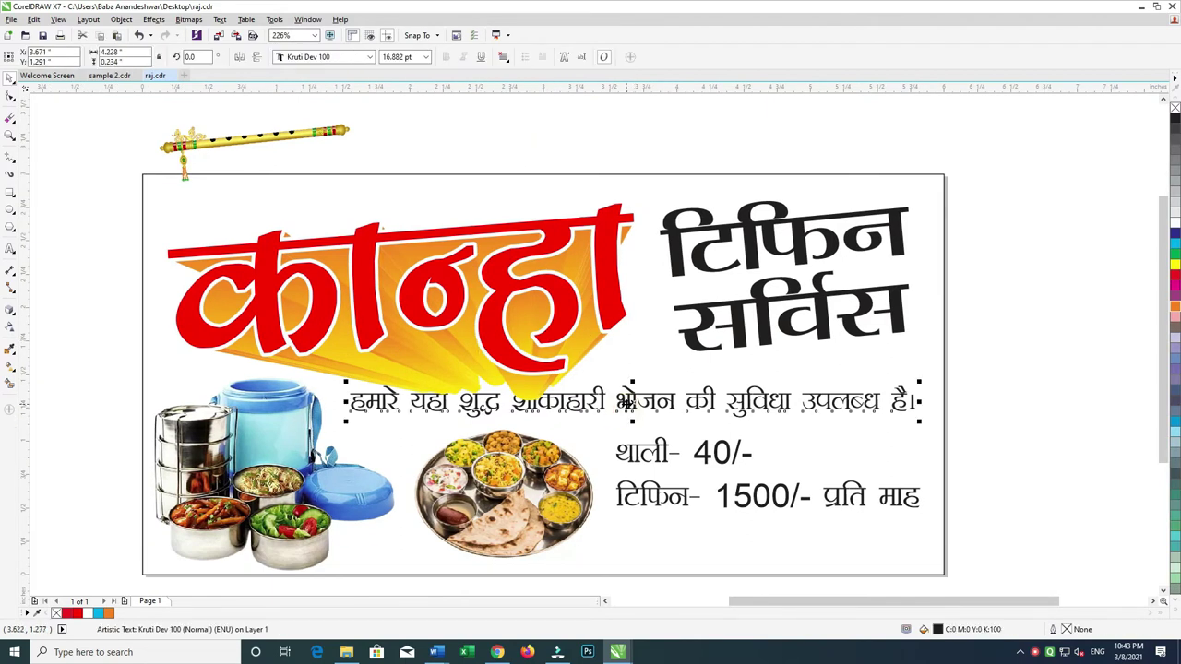
pyautogui.moveTo(633, 381); pyautogui.dragTo(604, 392)
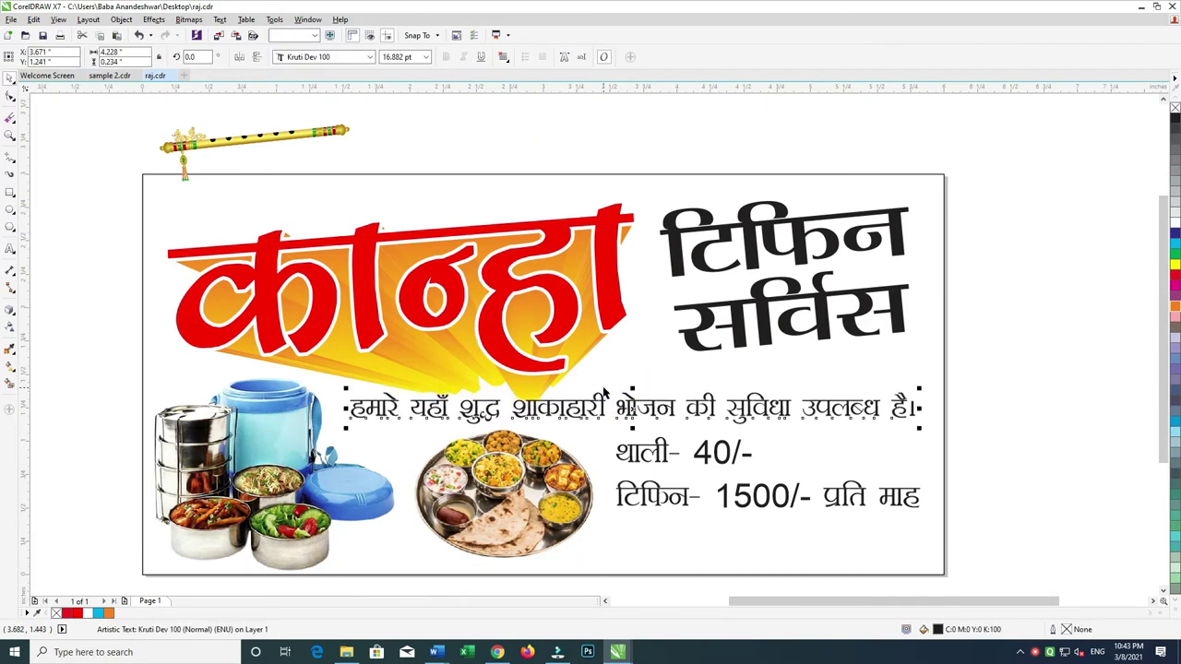
pyautogui.click(560, 226)
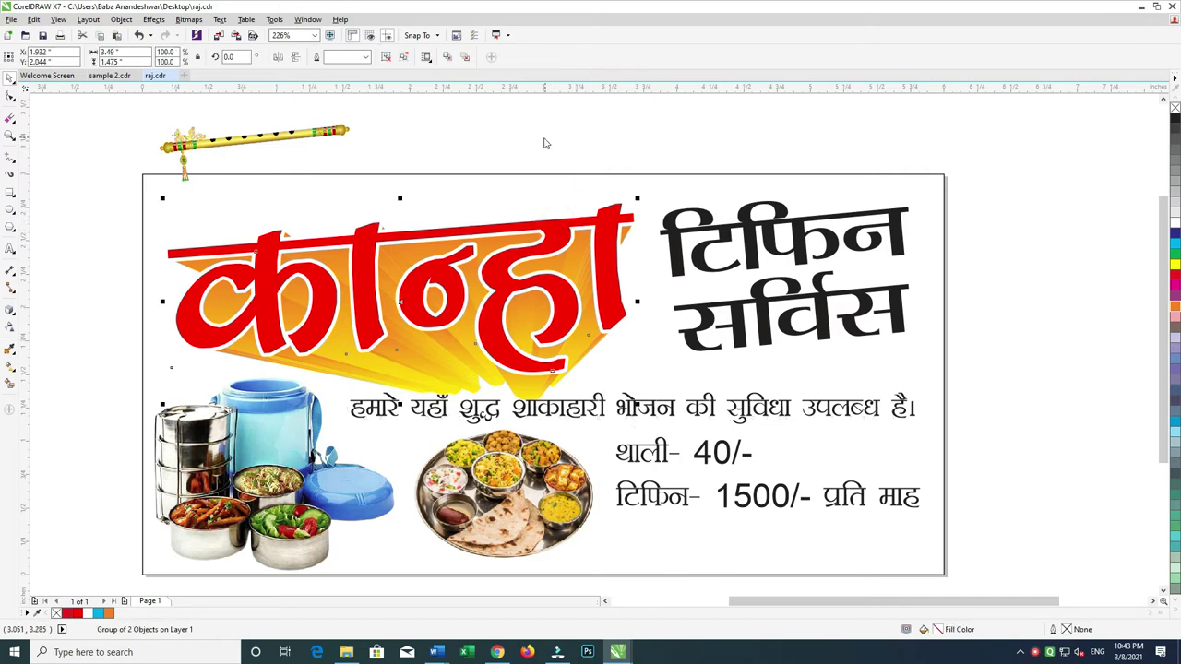
pyautogui.keyDown('ctrl'); pyautogui.click(548, 215); pyautogui.keyUp('ctrl')
pyautogui.hotkey('ctrl', 'z')
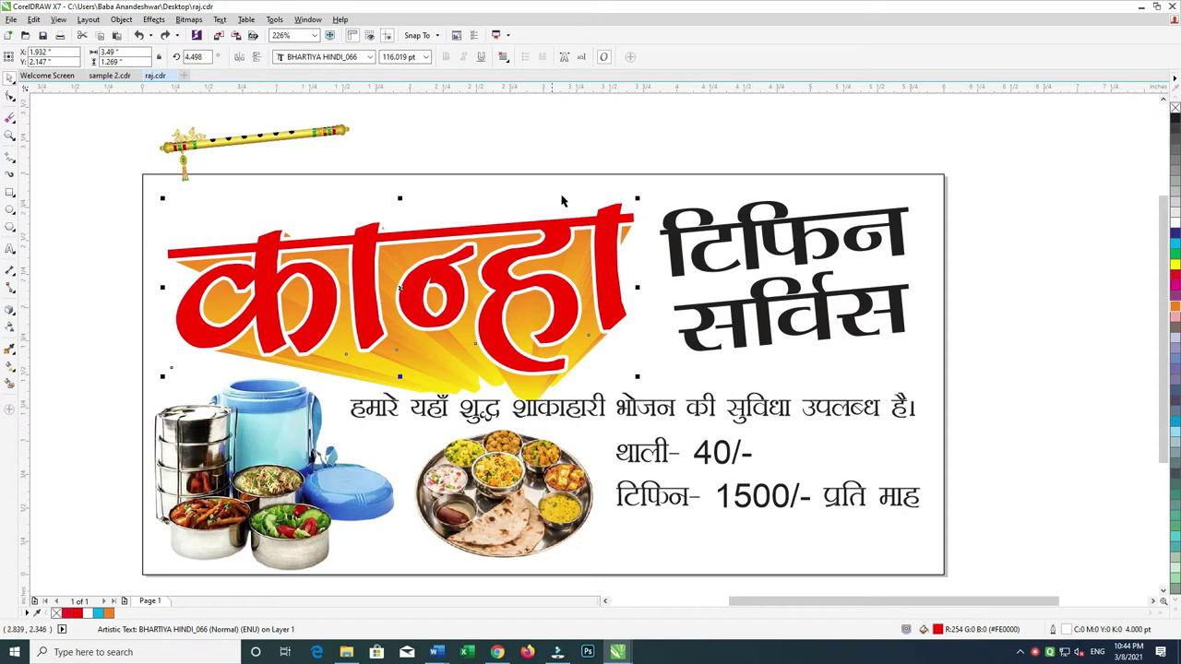
# - Colour the कान्हा title dark blue and open the Bevel docker, undoing a curves conversion
pyautogui.click(1176, 235)
pyautogui.press('F5')
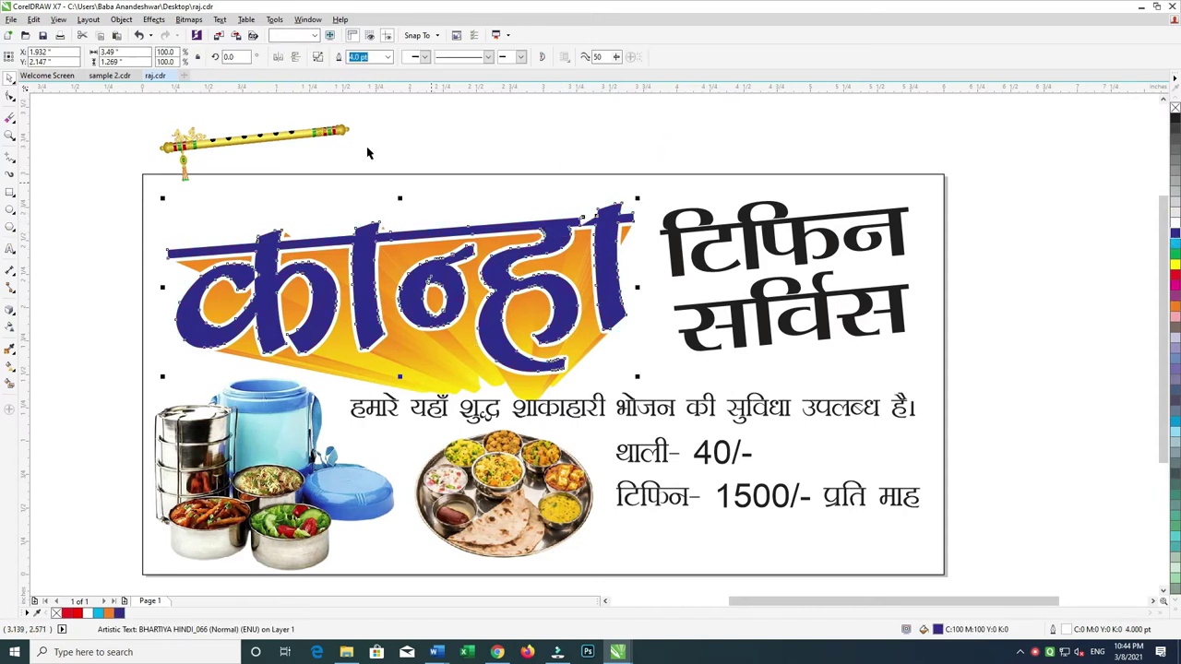
pyautogui.hotkey('ctrl', 'q')
pyautogui.click(154, 19)
pyautogui.click(179, 146)
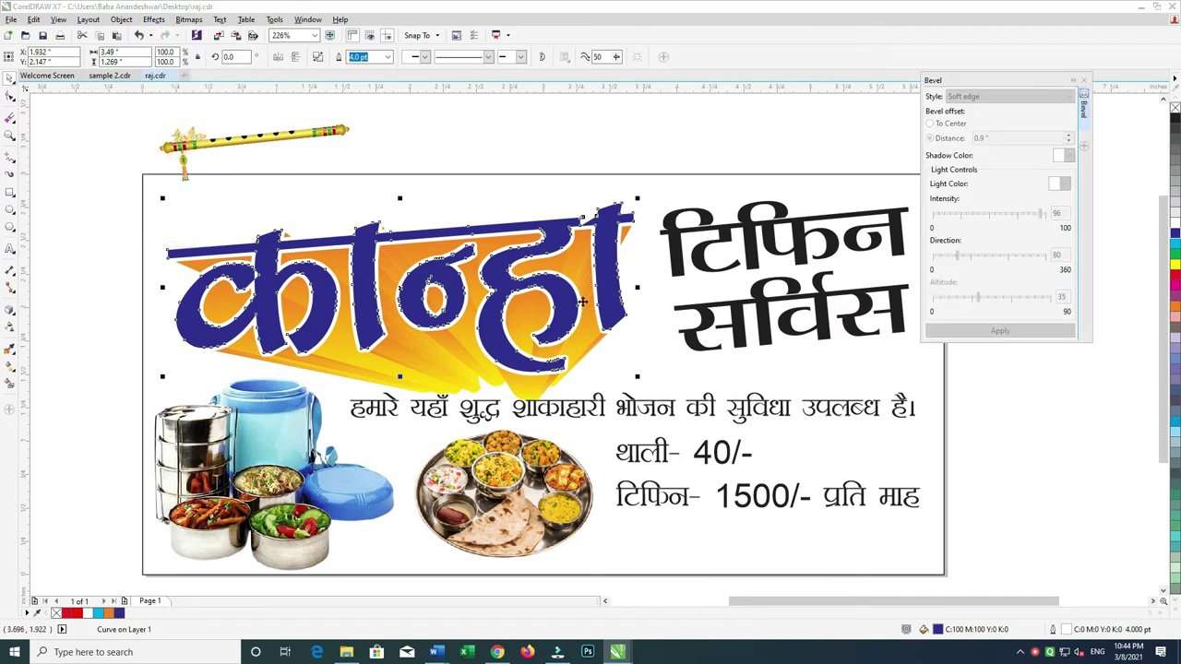
pyautogui.moveTo(583, 301); pyautogui.dragTo(638, 282)
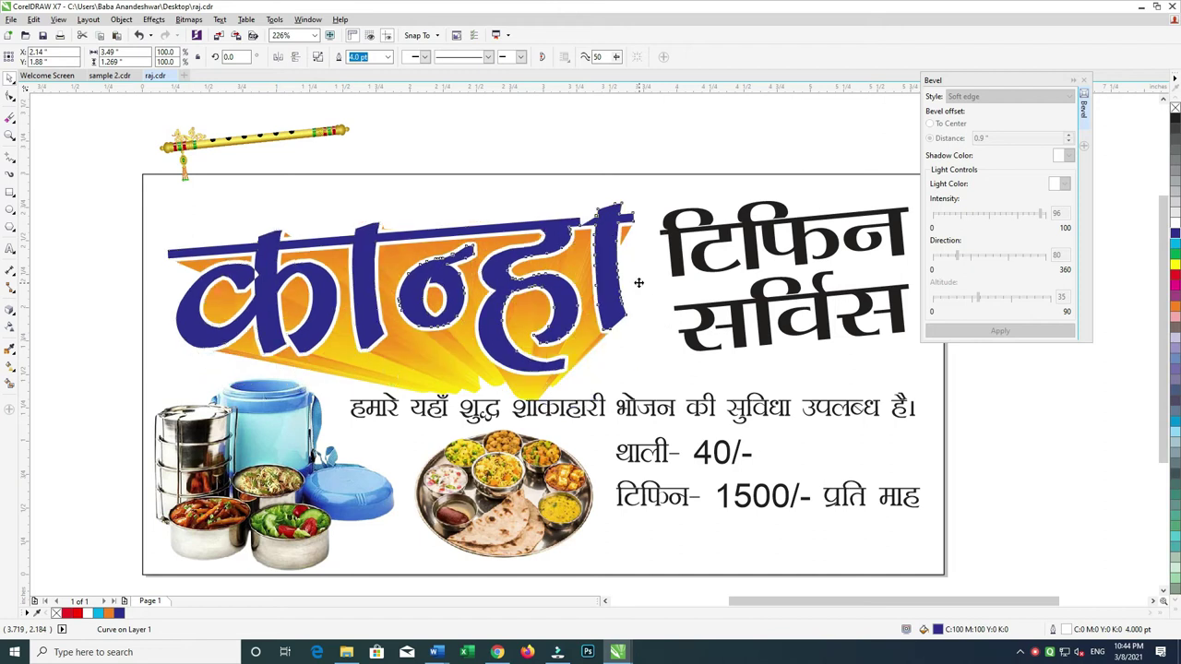
pyautogui.hotkey('ctrl', 'z')
pyautogui.hotkey('ctrl', 'z')
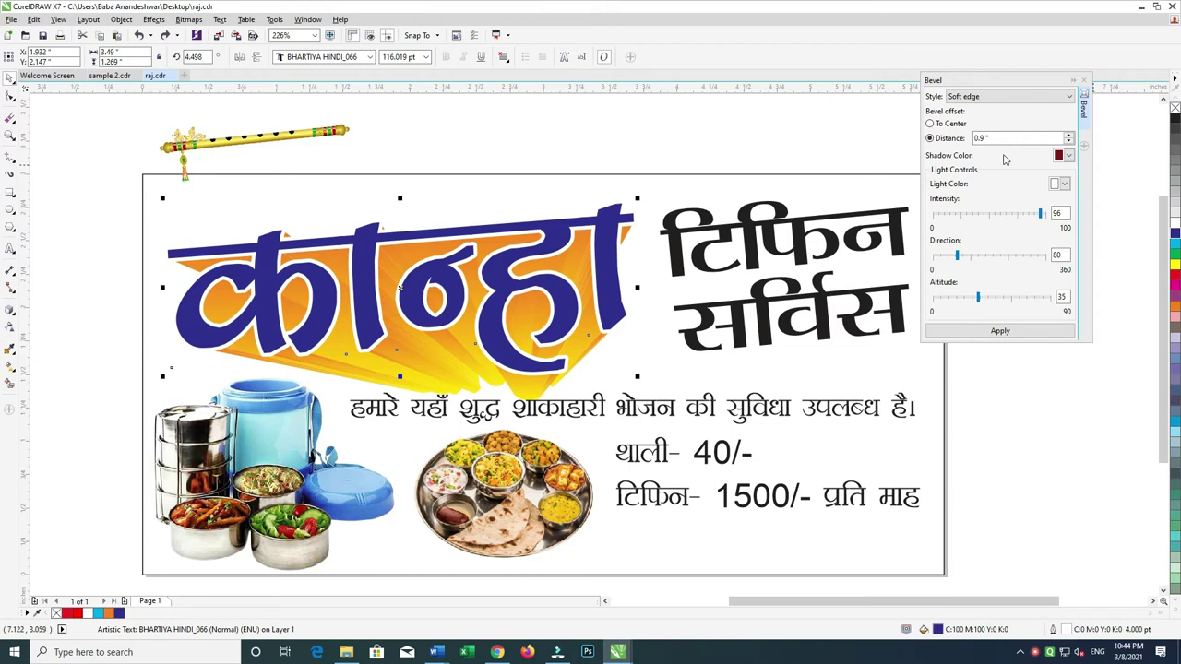
# - Try a bevel with a cyan shadow on the कान्हा title, then undo it
pyautogui.click(1068, 155)
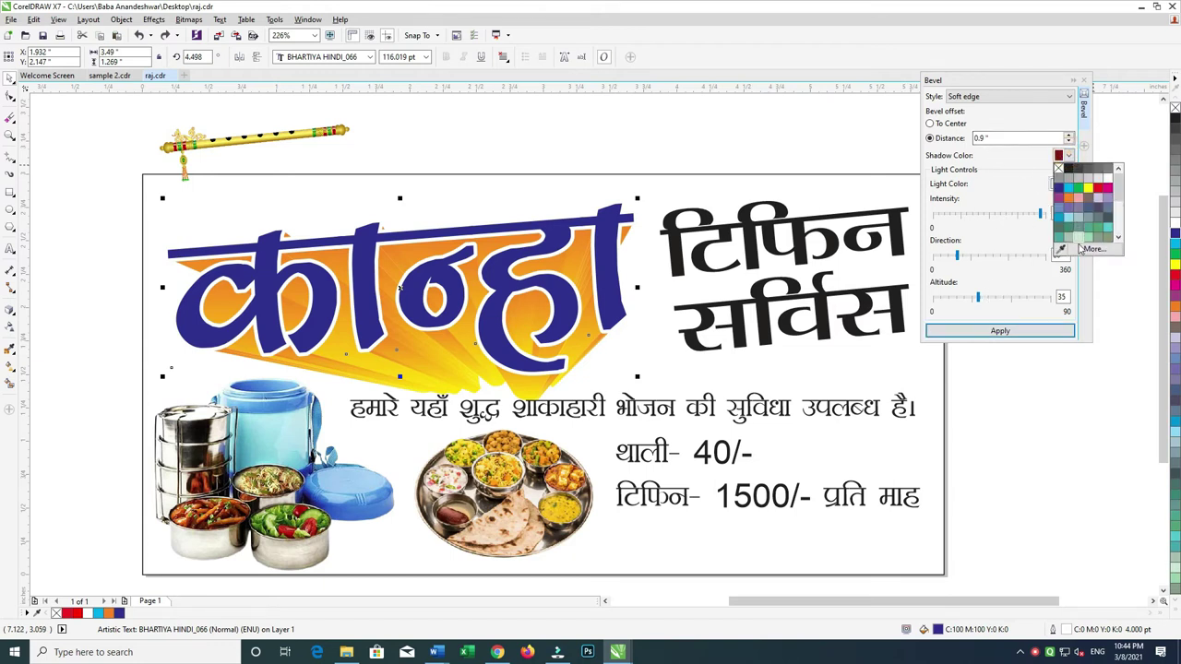
pyautogui.click(1070, 191)
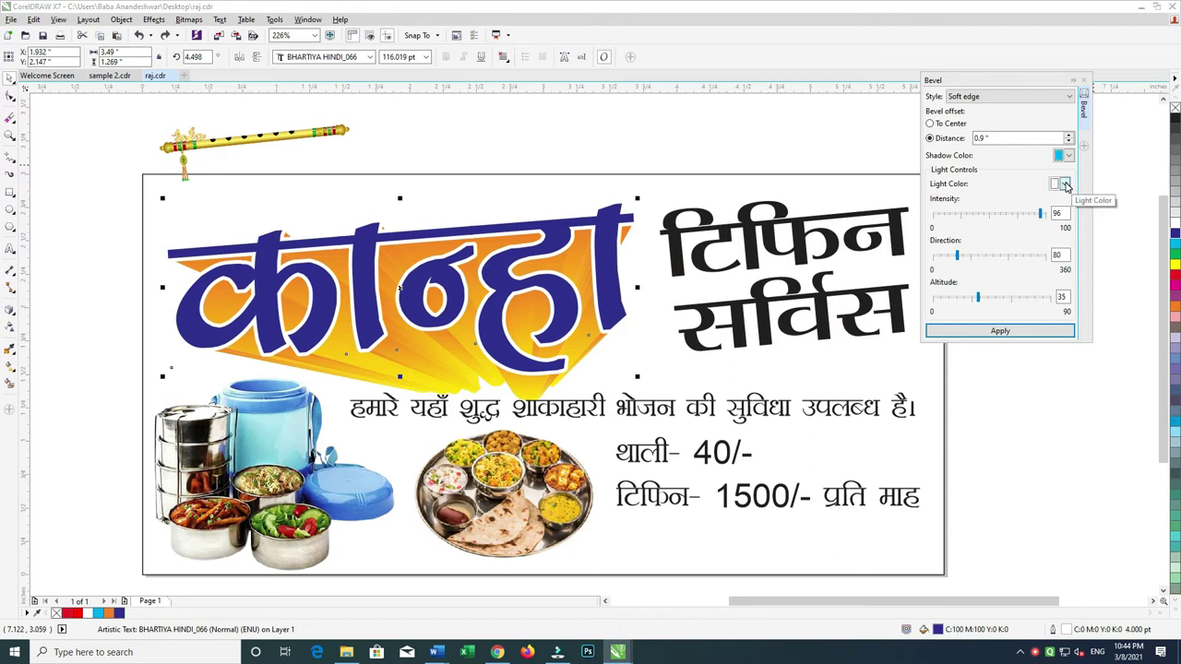
pyautogui.click(1031, 329)
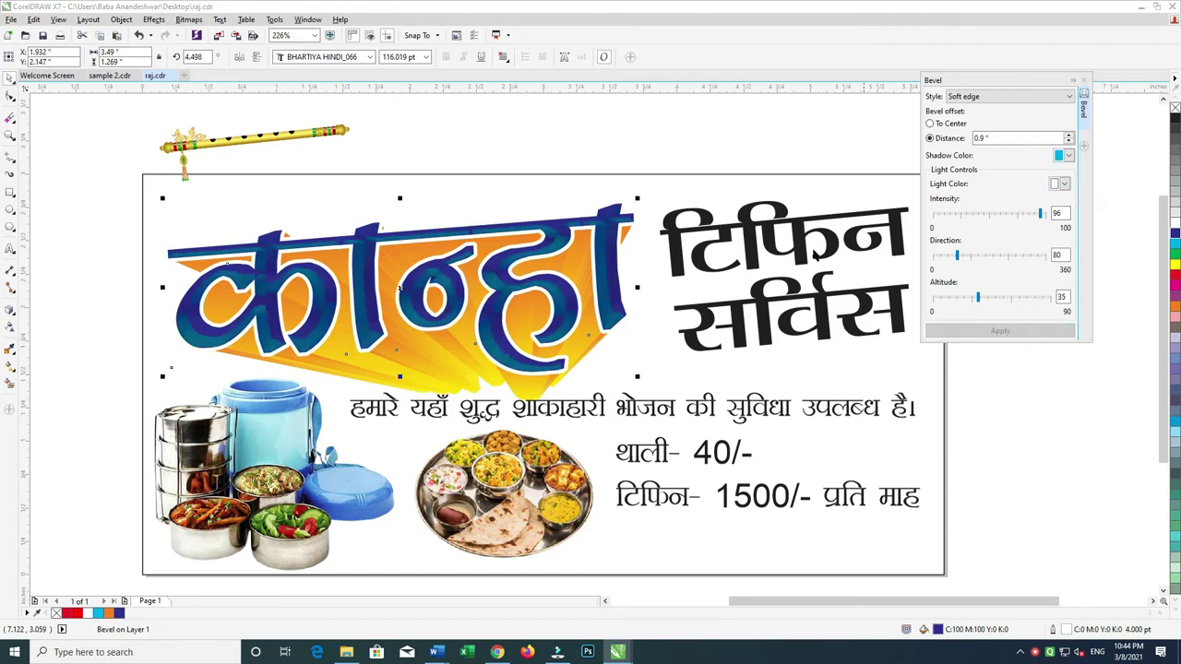
pyautogui.hotkey('ctrl', 'z')
# - Reselect the कान्हा title and set bevel Intensity 80 and Direction 46
pyautogui.click(632, 164)
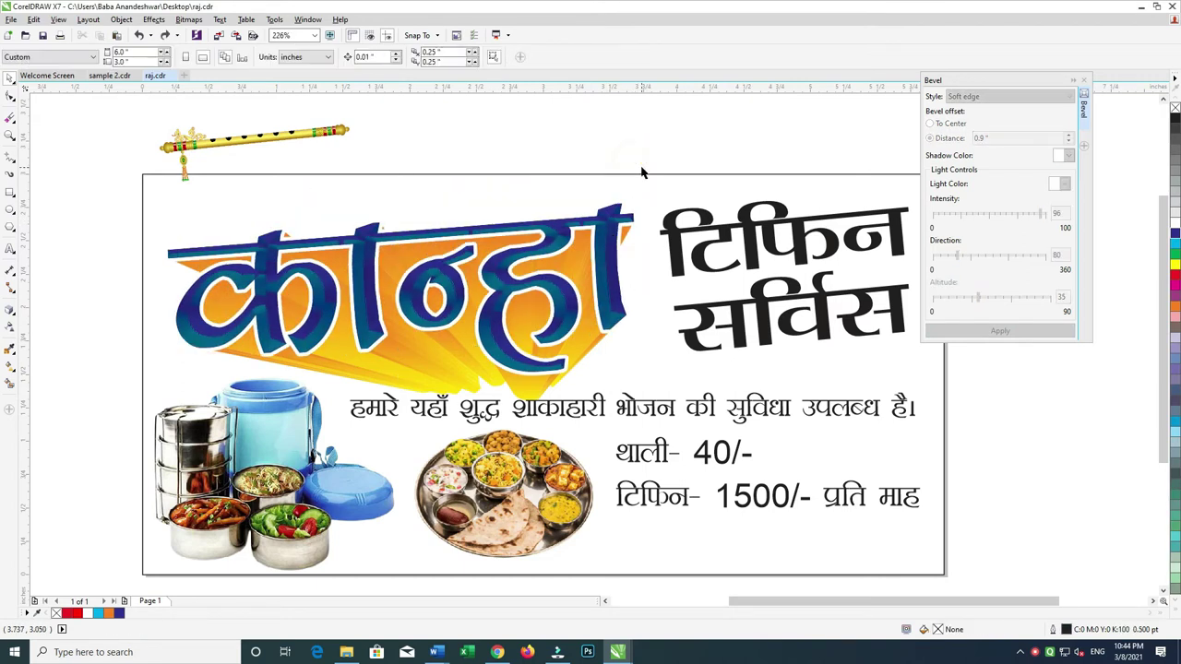
pyautogui.click(620, 251)
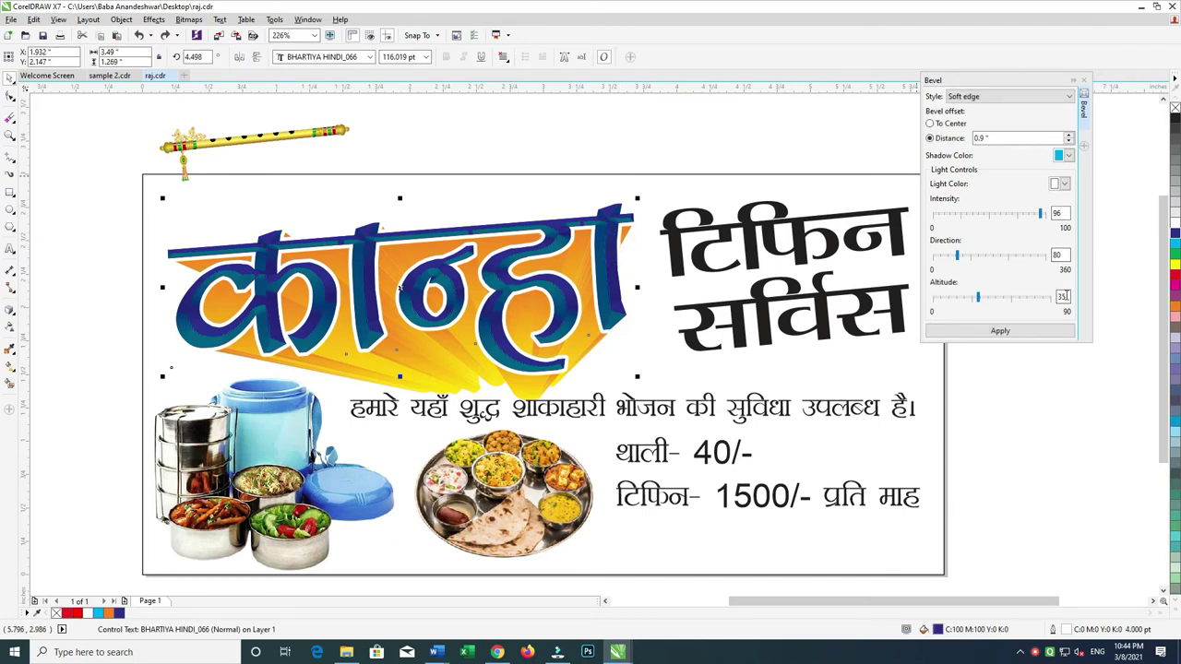
pyautogui.write('80')
pyautogui.press('Tab')
pyautogui.write('46')
pyautogui.press('Tab')
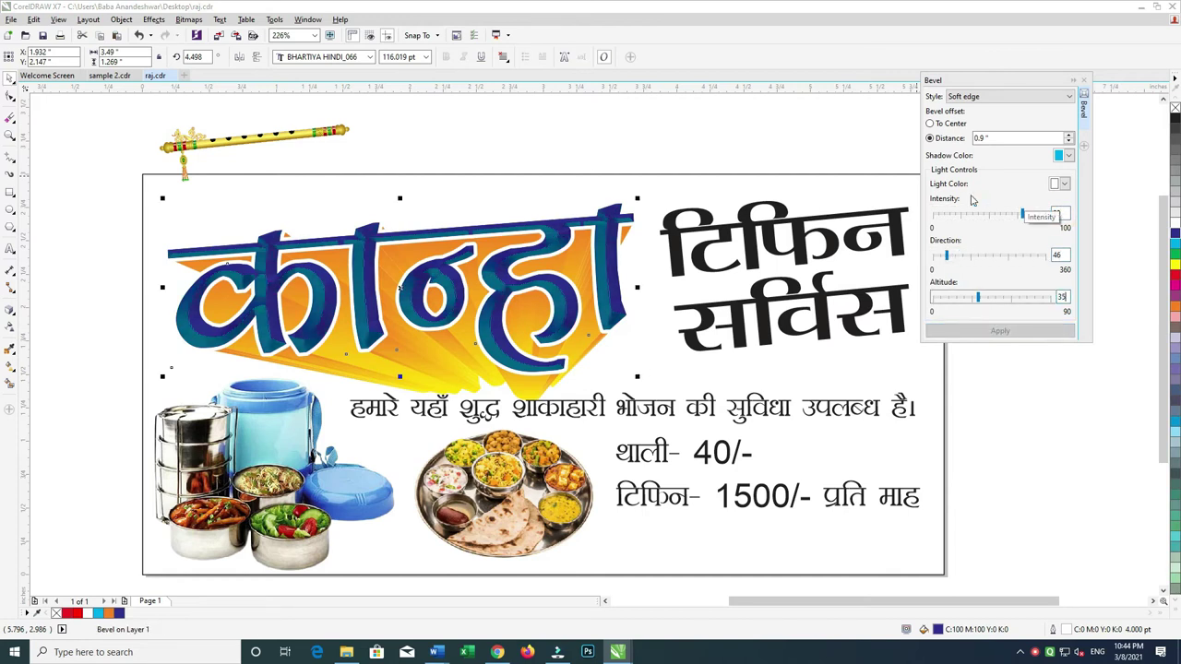
# - Apply the bevel with a dark teal C100 M67 Y40 K25 shadow colour
pyautogui.click(1067, 156)
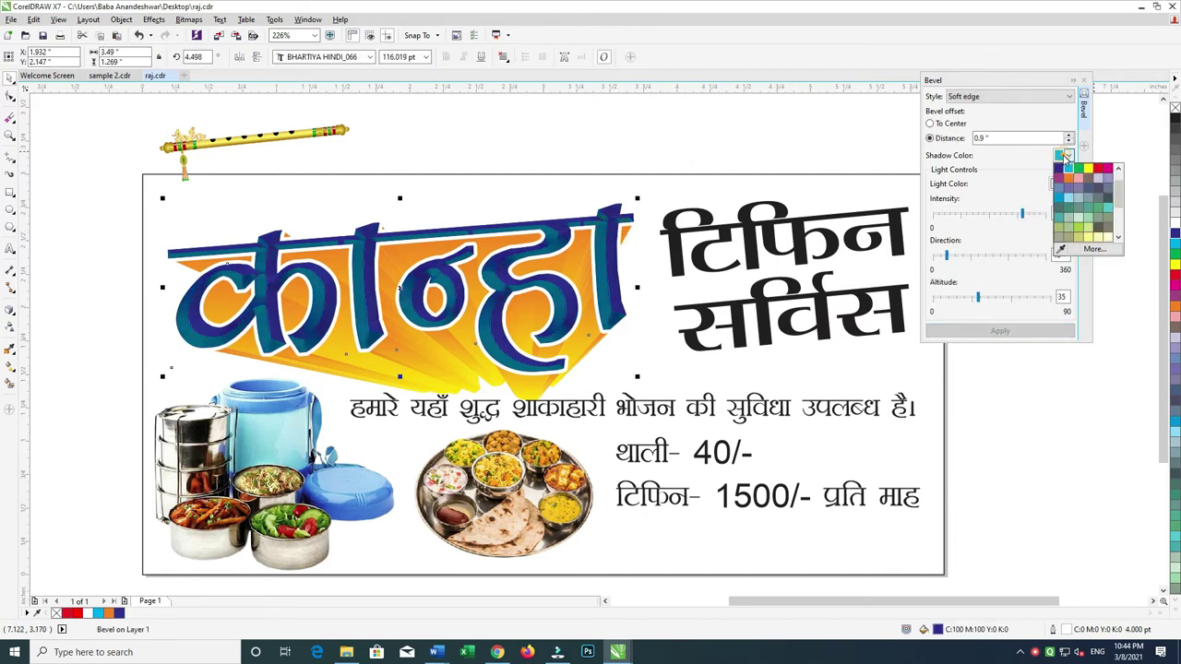
pyautogui.click(1086, 250)
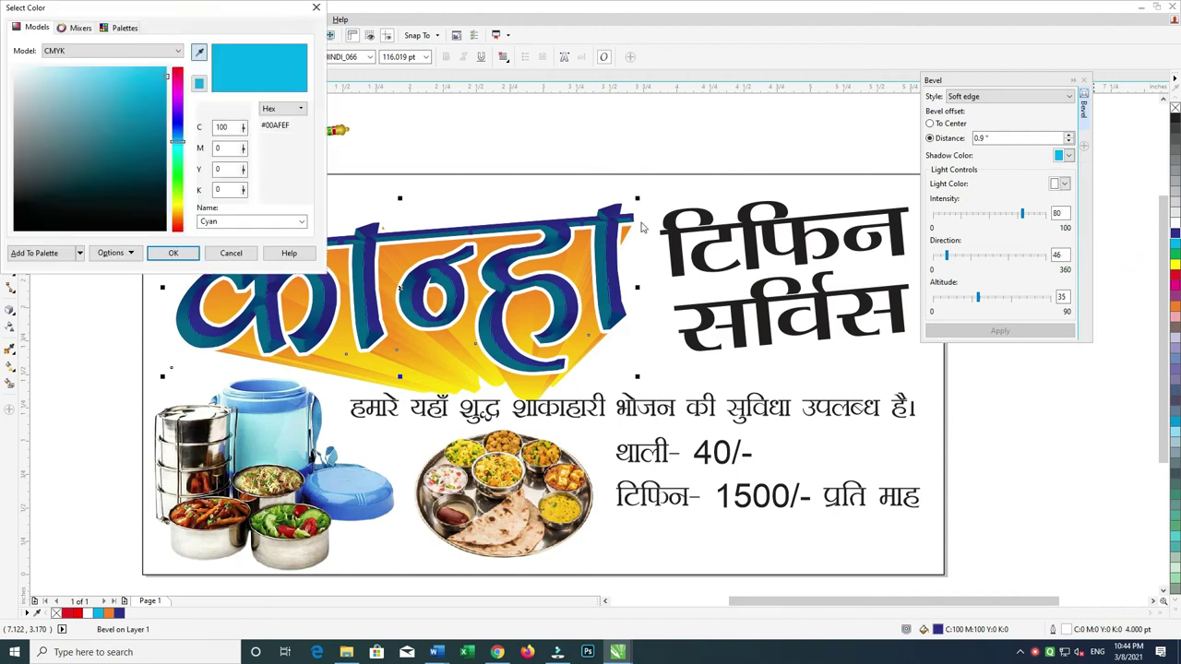
pyautogui.click(148, 161)
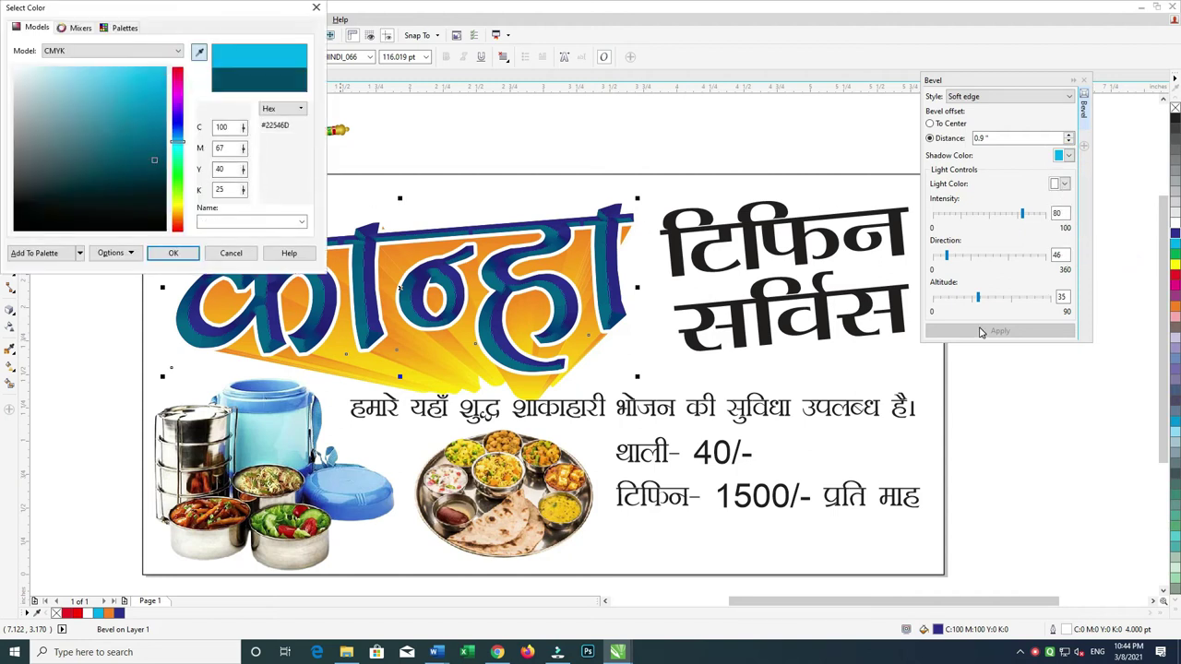
pyautogui.click(174, 253)
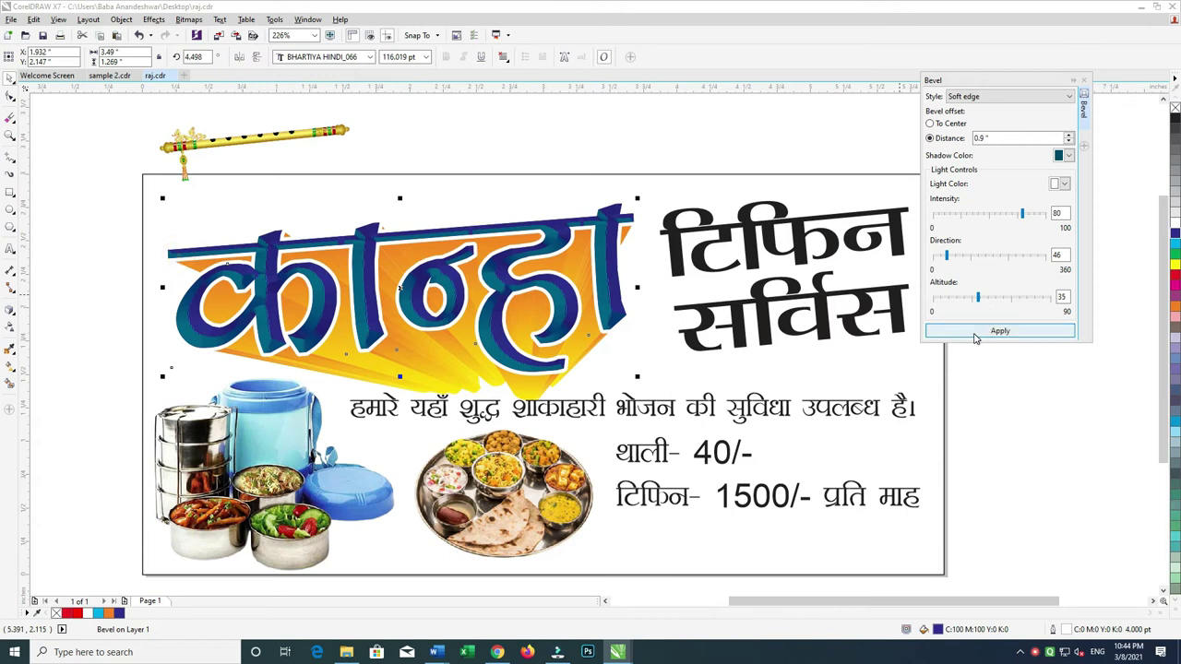
pyautogui.click(1000, 330)
pyautogui.click(635, 126)
pyautogui.click(559, 231)
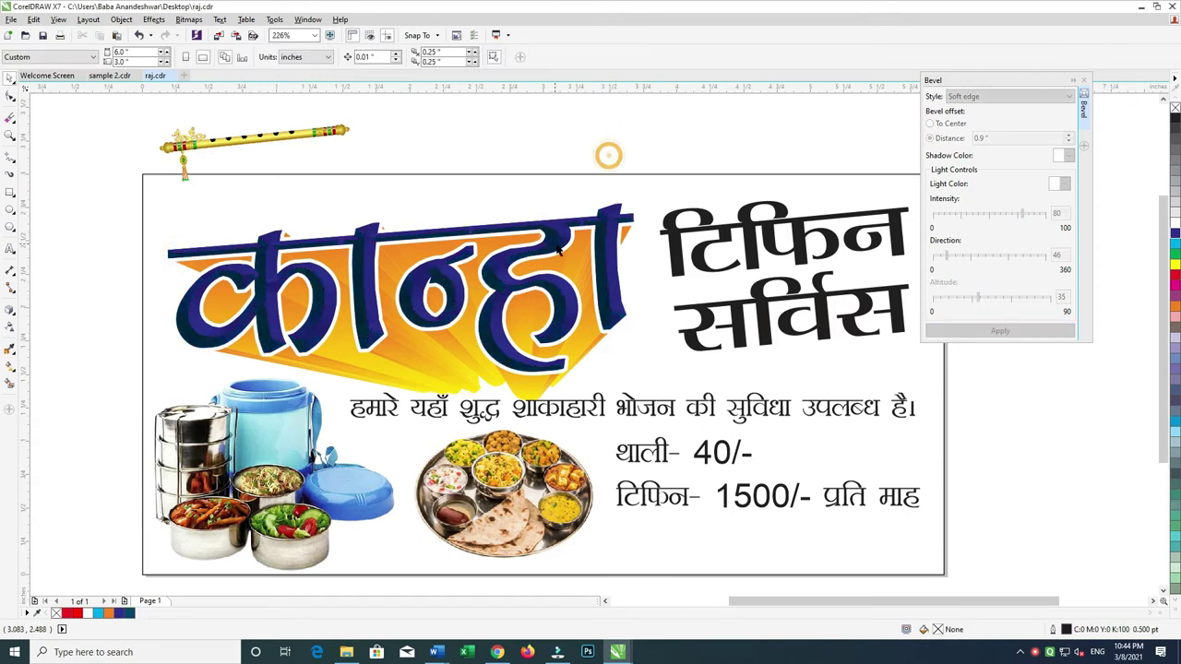
# - Fill the कान्हा title red and group it with its backing shapes
pyautogui.click(1172, 273)
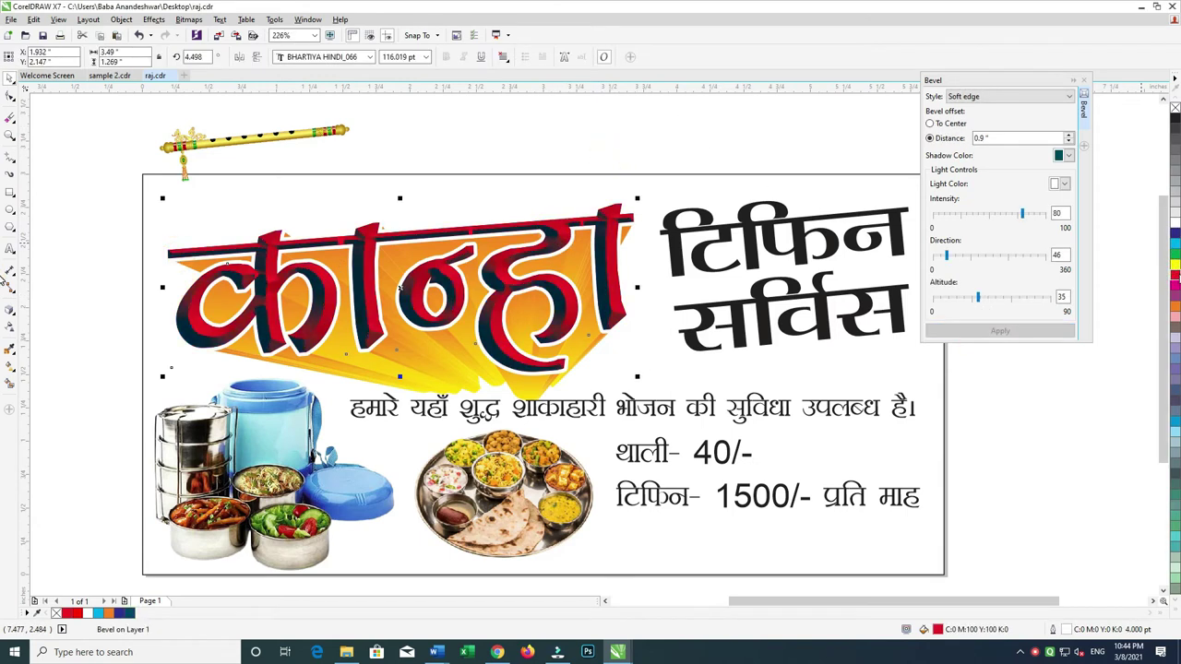
pyautogui.click(646, 138)
pyautogui.click(316, 230)
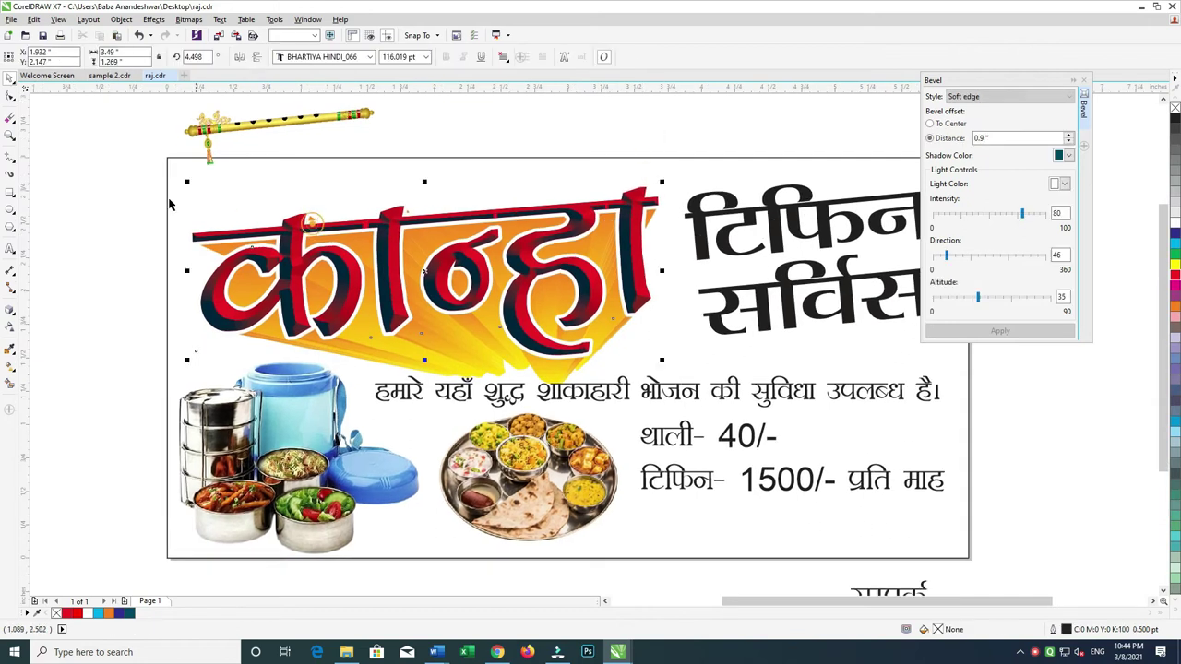
pyautogui.moveTo(115, 178); pyautogui.dragTo(706, 409)
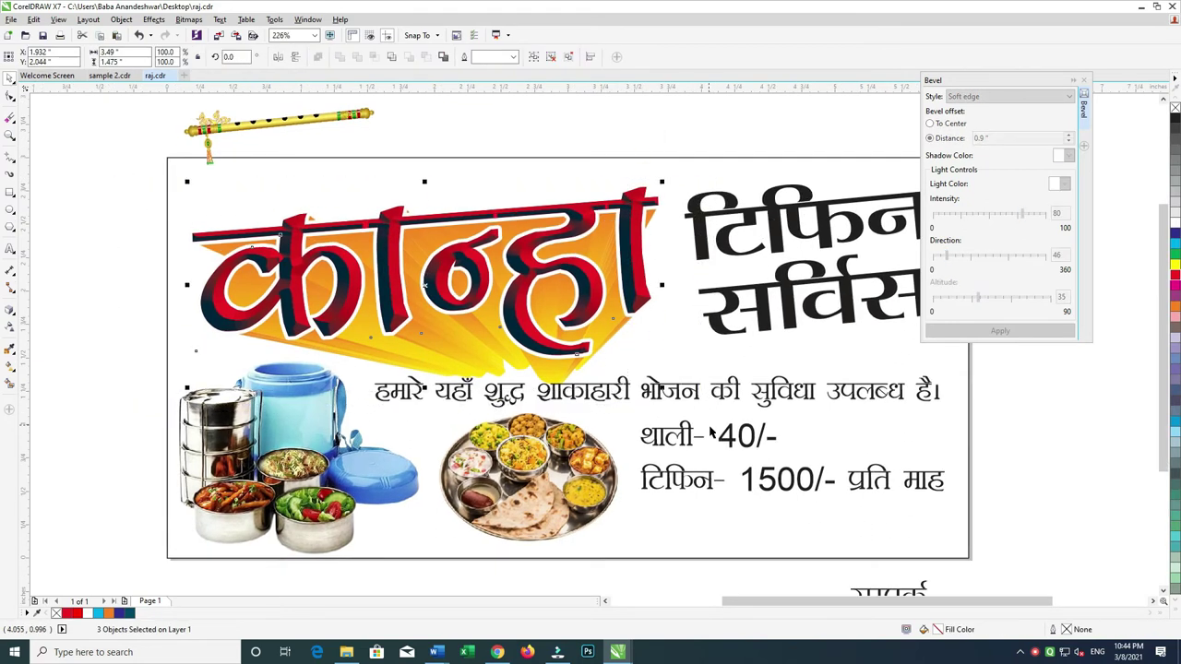
pyautogui.hotkey('ctrl', 'g')
pyautogui.moveTo(494, 355)
pyautogui.mouseDown()
pyautogui.moveTo(495, 322)
pyautogui.moveTo(530, 361)
pyautogui.moveTo(545, 416)
pyautogui.mouseUp()
pyautogui.hotkey('ctrl', 'z')
# - Add a drop shadow to the grouped title at opacity 55
pyautogui.click(11, 314)
pyautogui.click(56, 310)
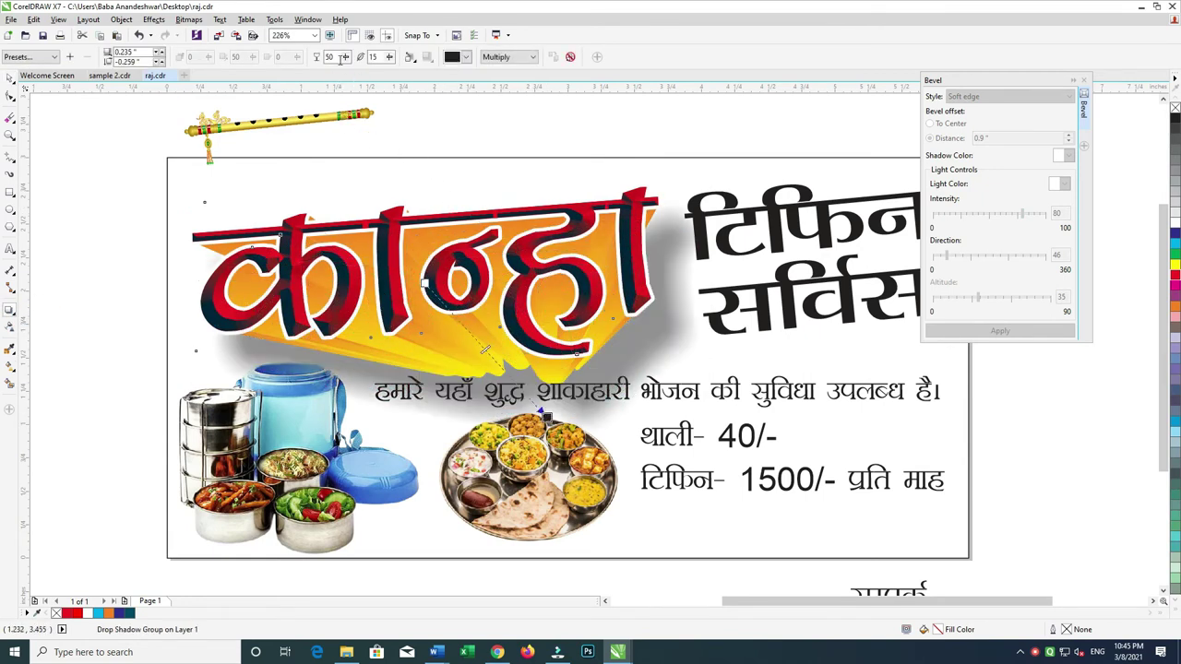
pyautogui.write('5')
pyautogui.press('Return')
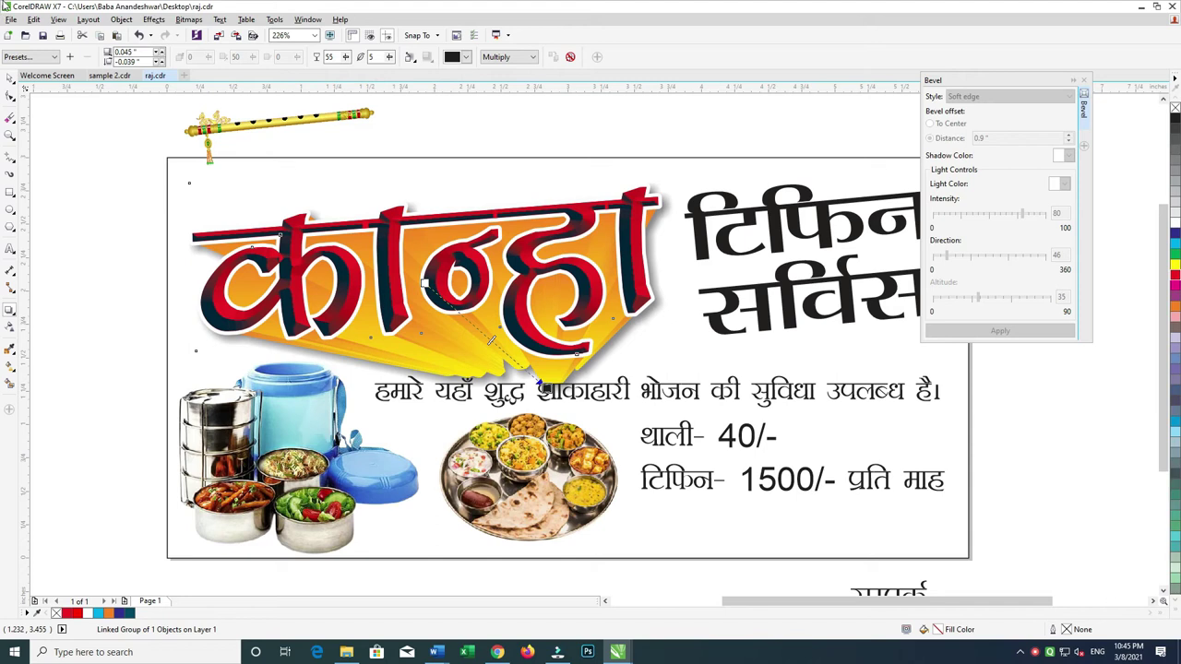
# - Place the flute across the कान्हा title, enlarged to about 32% and tilted about 5°
pyautogui.click(9, 80)
pyautogui.moveTo(318, 118); pyautogui.dragTo(316, 243)
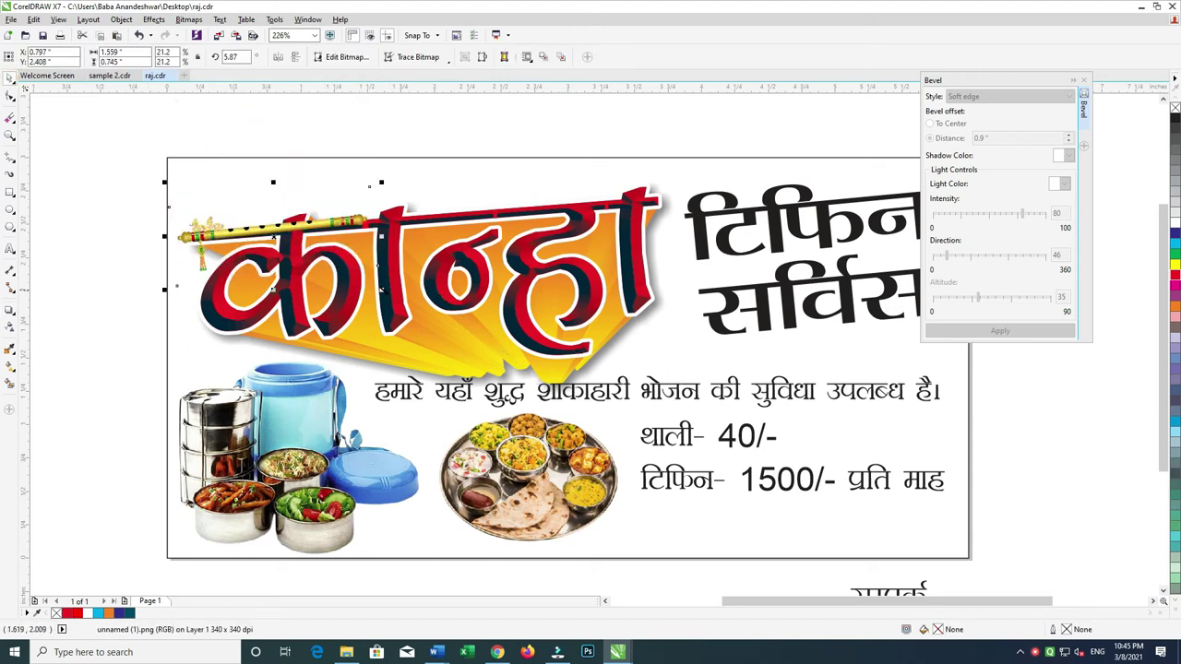
pyautogui.moveTo(381, 288); pyautogui.dragTo(492, 344)
pyautogui.moveTo(415, 242); pyautogui.dragTo(395, 218)
pyautogui.click(437, 206)
pyautogui.moveTo(474, 161)
pyautogui.mouseDown()
pyautogui.moveTo(474, 173)
pyautogui.moveTo(470, 158)
pyautogui.mouseUp()
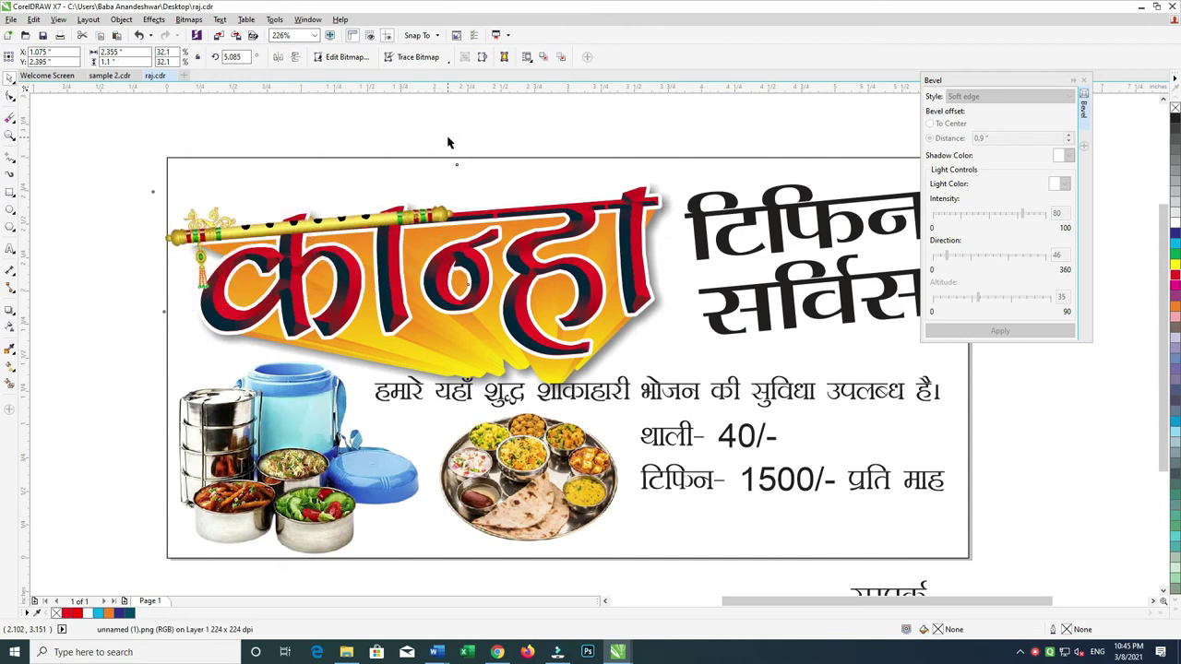
pyautogui.click(415, 216)
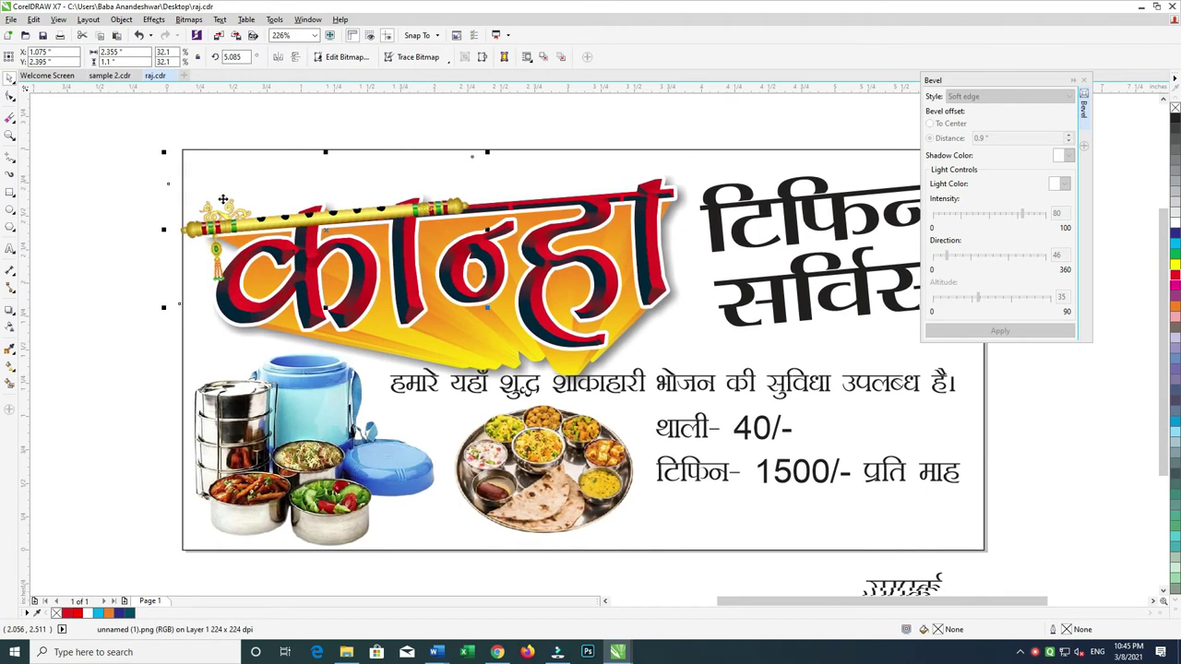
pyautogui.moveTo(124, 148); pyautogui.dragTo(776, 419)
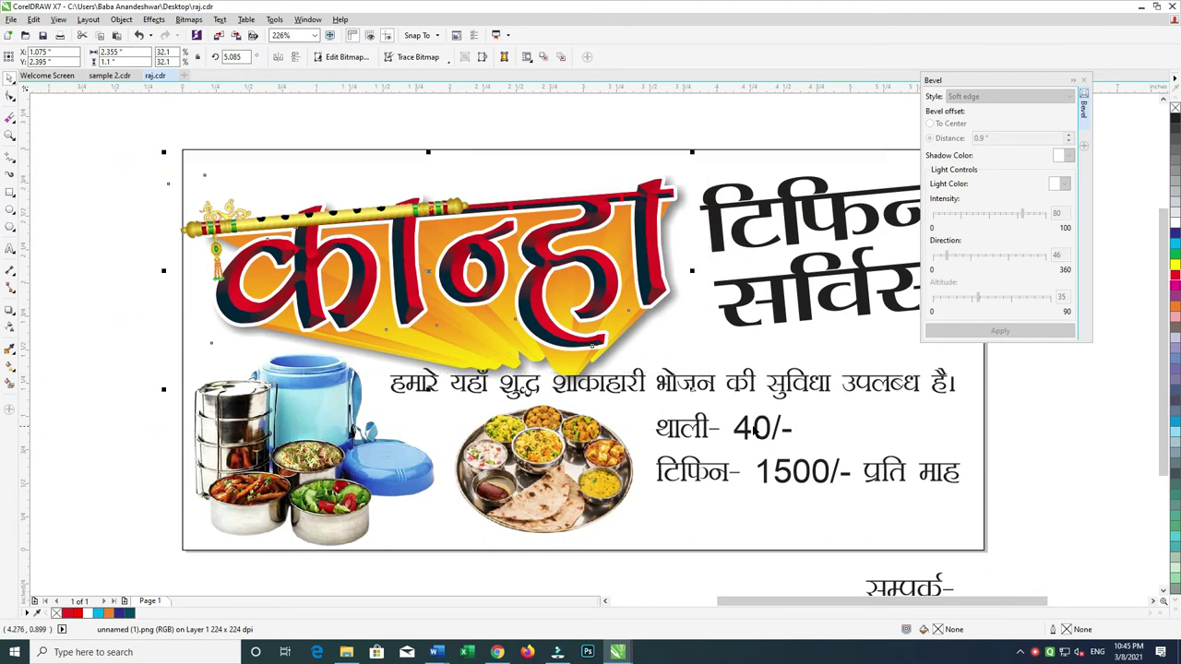
pyautogui.scroll(-1, 675, 407)
# - Add a drop shadow under the grouped tiffin and thali images
pyautogui.click(234, 412)
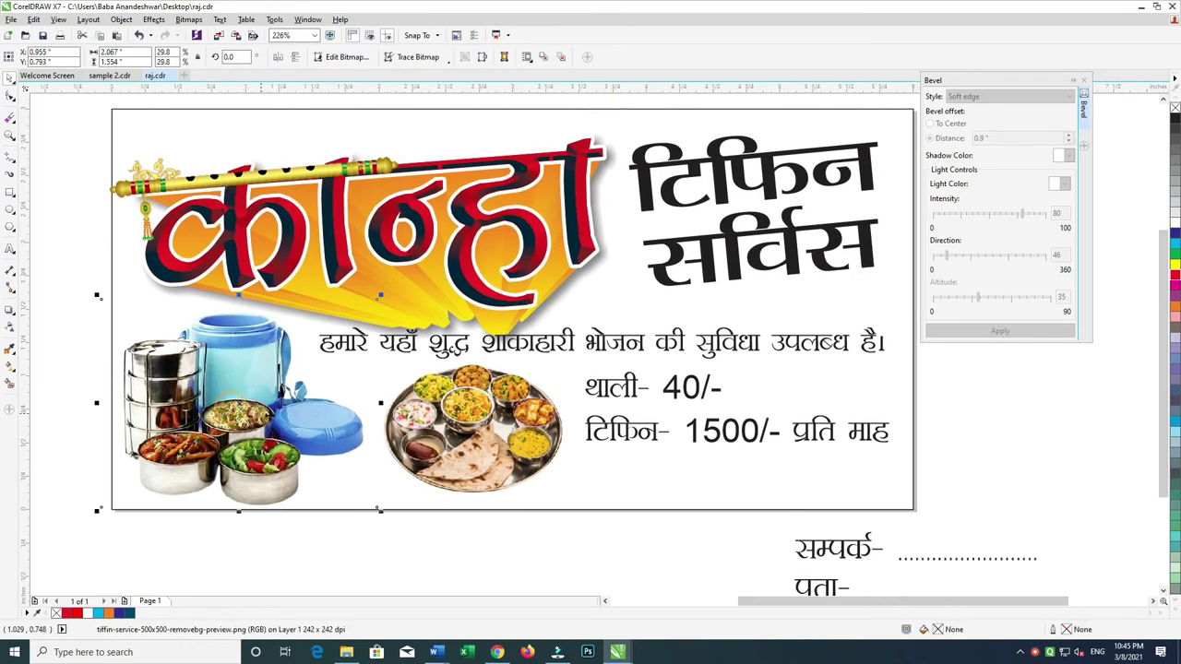
pyautogui.click(466, 434)
pyautogui.moveTo(352, 408); pyautogui.dragTo(487, 526)
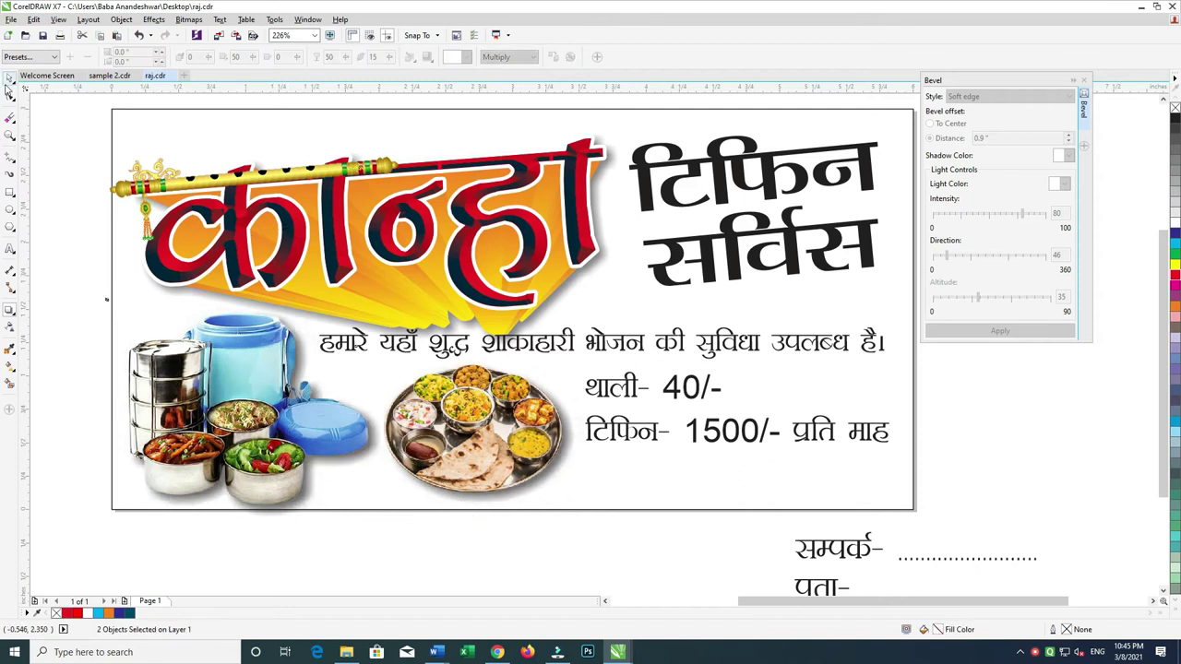
pyautogui.click(11, 80)
# - Delete the food images by mistake and restore them with undo
pyautogui.scroll(-1, 66, 264)
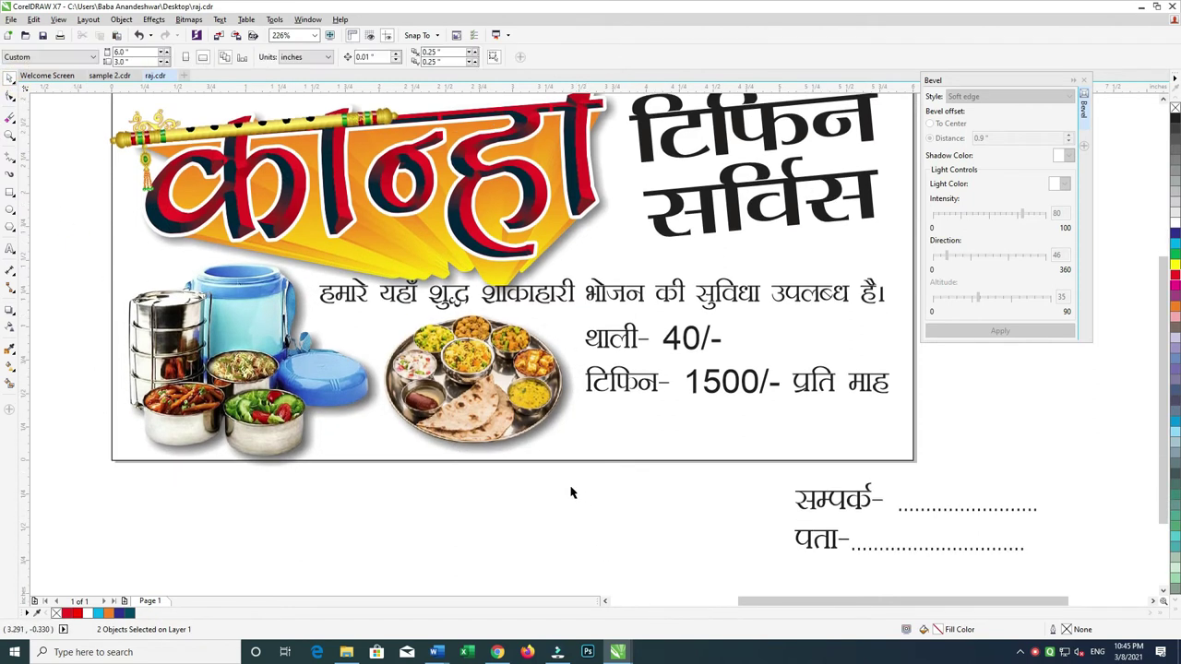
pyautogui.moveTo(52, 508); pyautogui.dragTo(521, 293)
pyautogui.moveTo(436, 337); pyautogui.dragTo(567, 201)
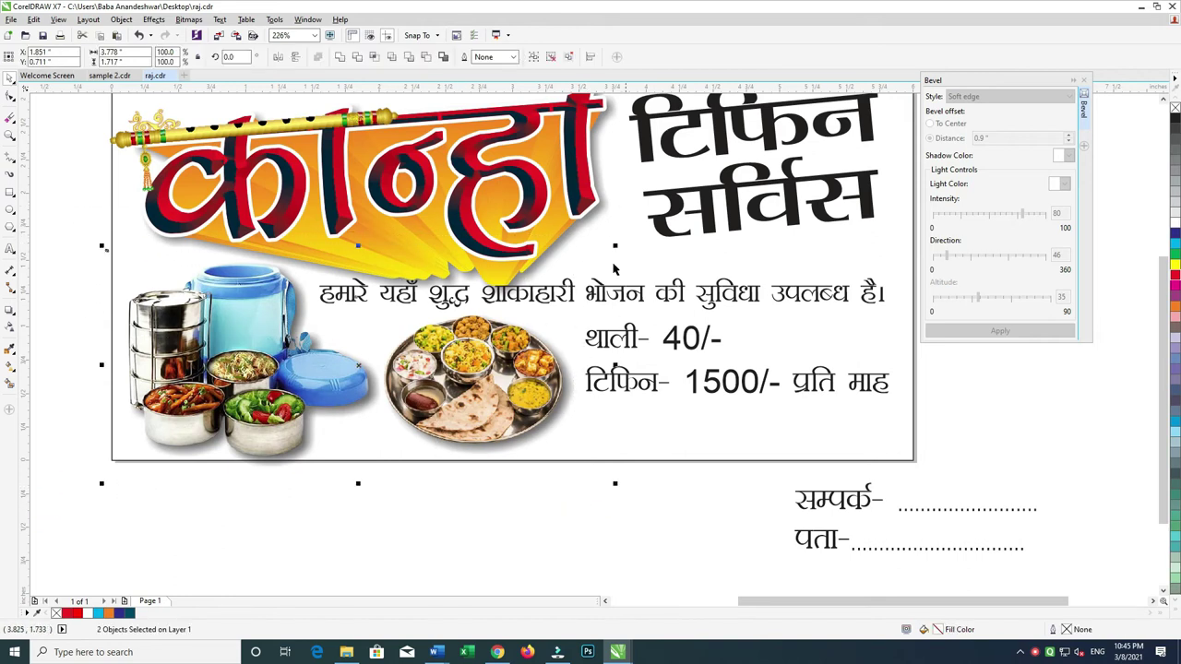
pyautogui.press('Delete')
pyautogui.click(499, 395)
pyautogui.hotkey('ctrl', 'z')
pyautogui.scroll(1, 499, 395)
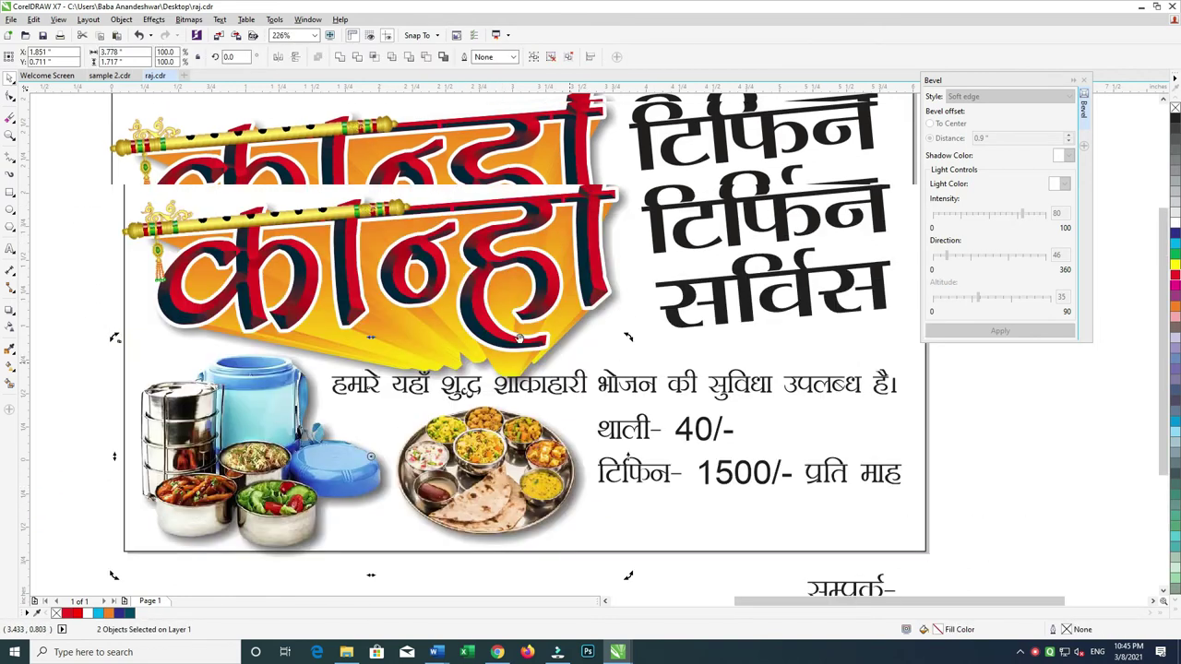
pyautogui.scroll(-1, 683, 457)
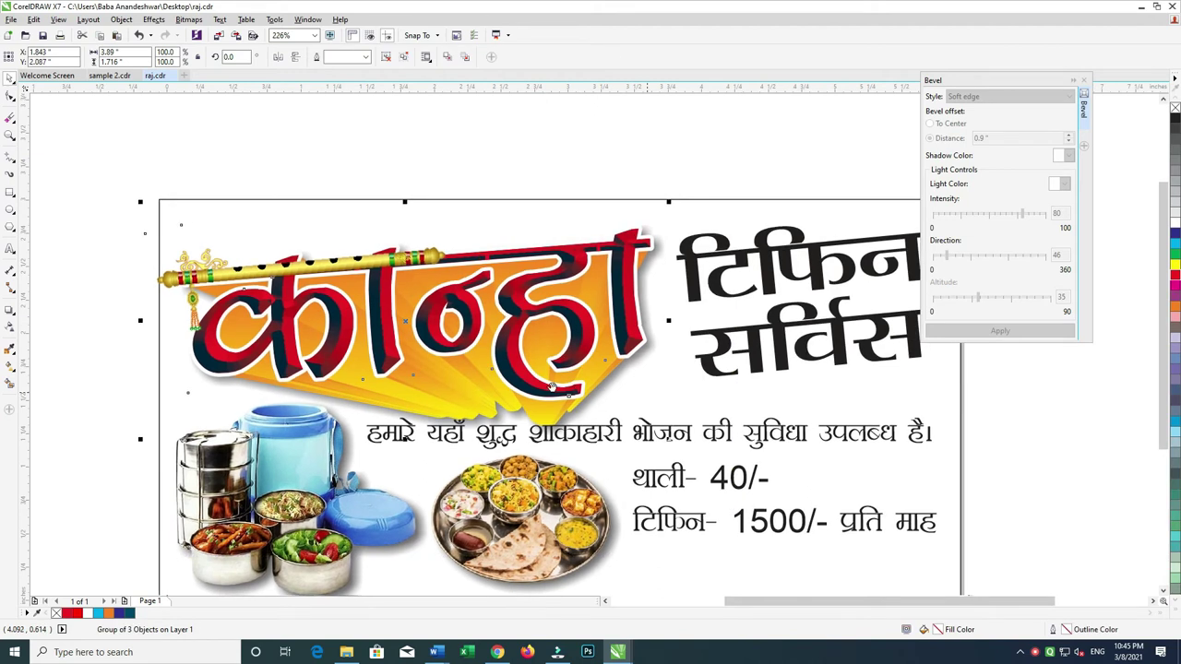
# - Place the food images inside the background rectangle and colour the टिफिन सर्विस heading dark blue
pyautogui.rightClick(517, 313)
pyautogui.click(517, 313)
pyautogui.click(785, 459)
pyautogui.click(692, 305)
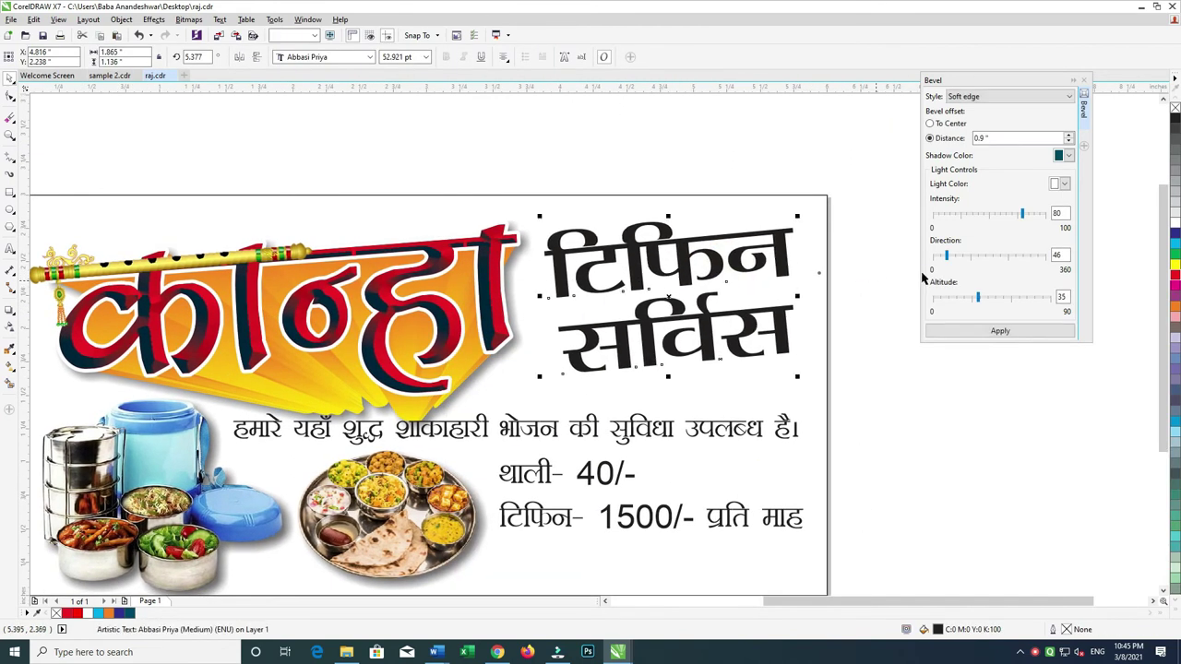
pyautogui.click(1175, 232)
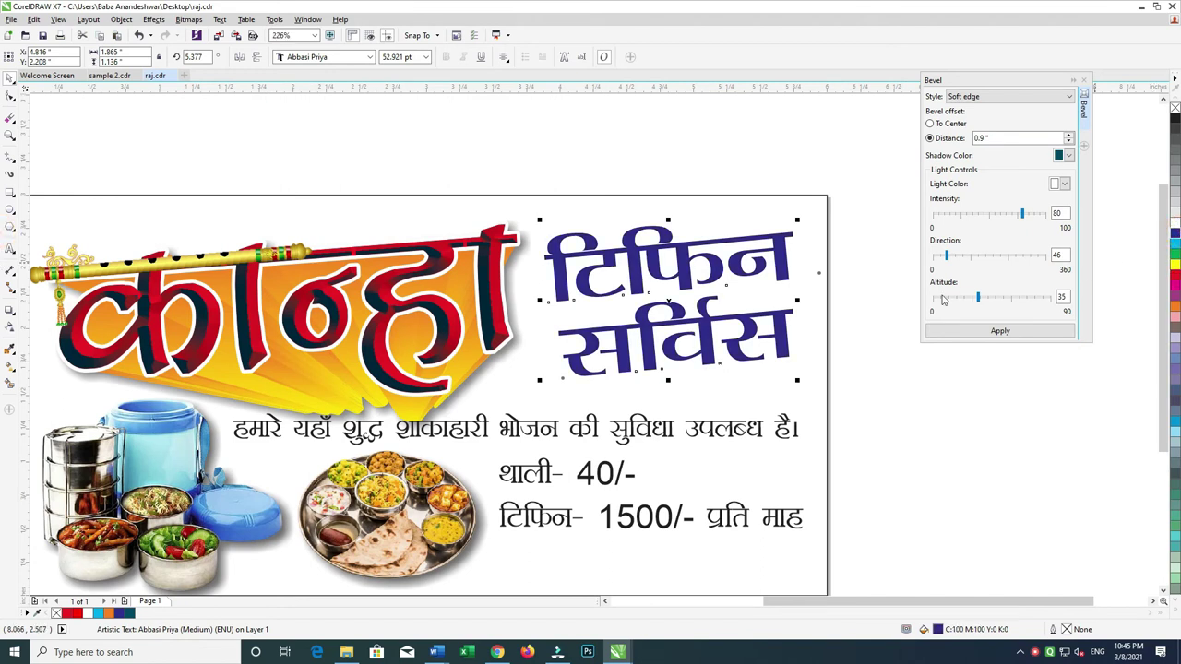
# - Give the टिफिन सर्विस heading a 4 pt outline
pyautogui.press('F12')
pyautogui.click(511, 244)
pyautogui.click(498, 304)
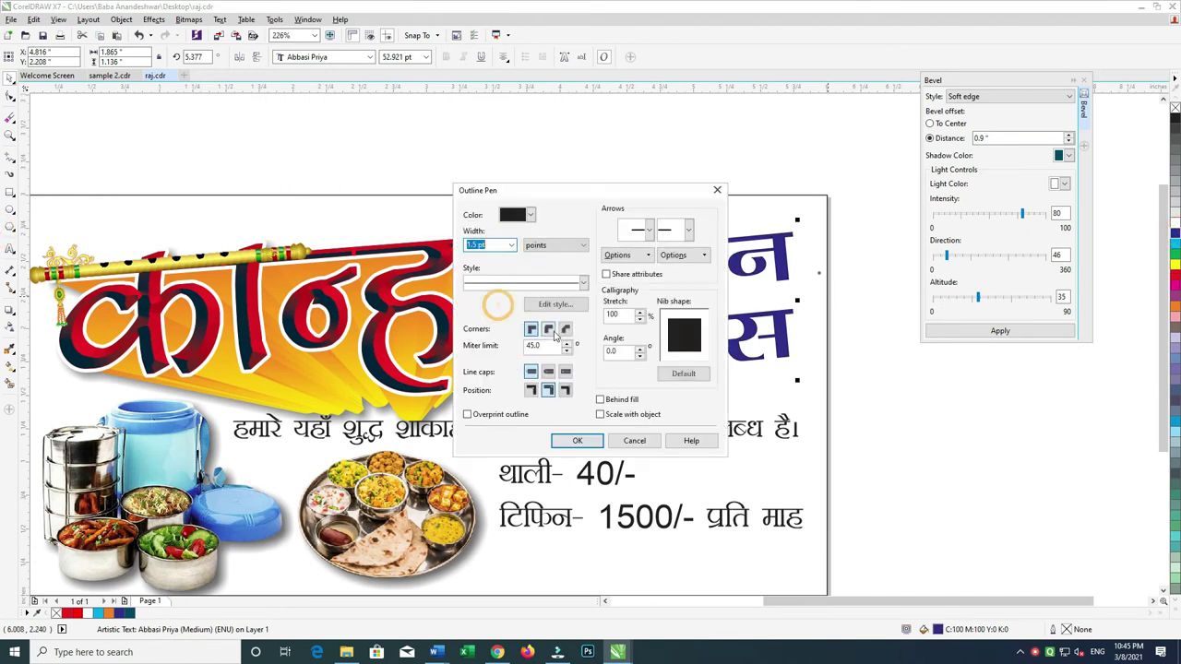
pyautogui.click(589, 445)
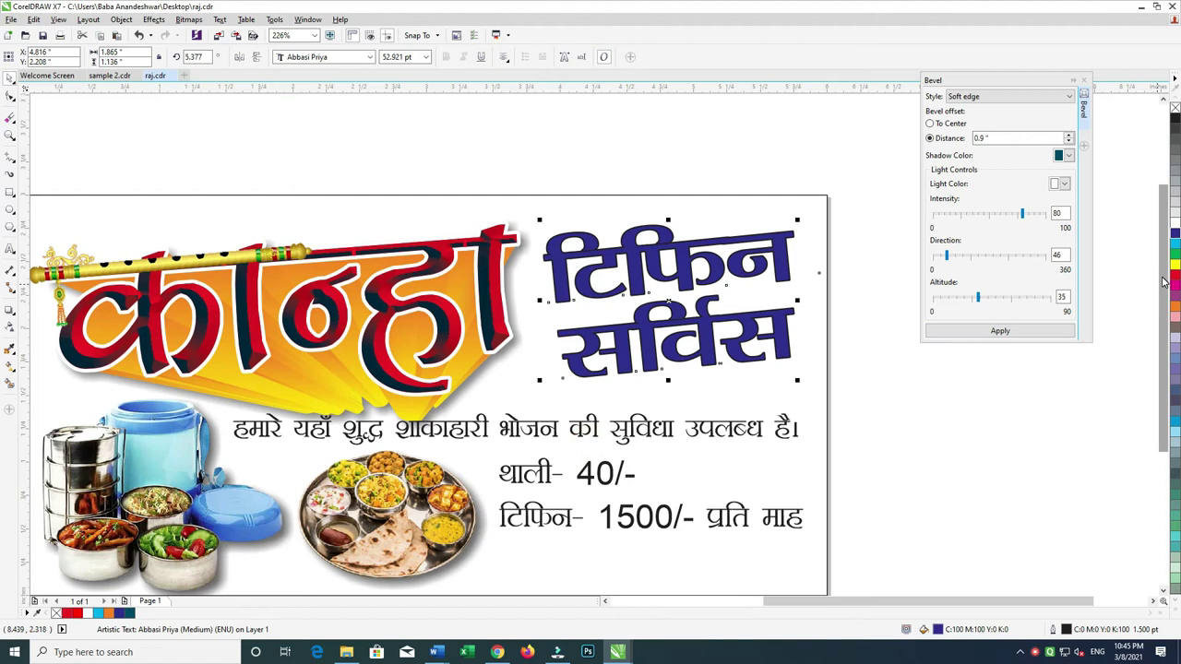
pyautogui.press('F12')
pyautogui.press('Return')
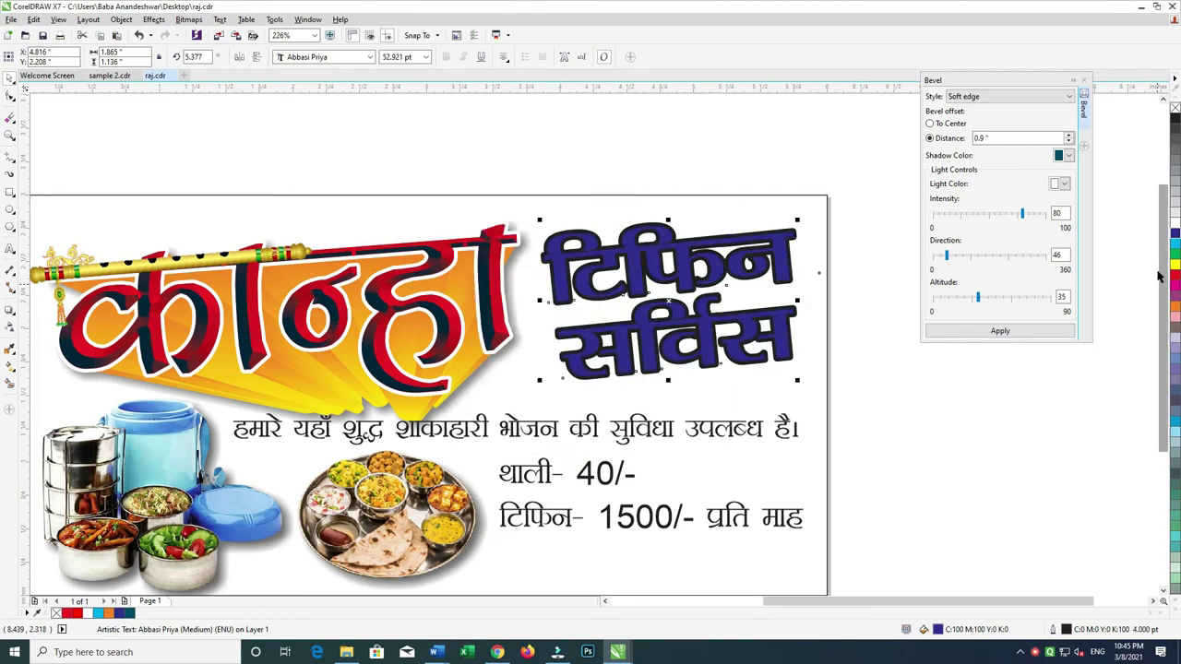
# - Apply a soft-edge bevel and cyan outline to the blue title, nudging it slightly
pyautogui.click(618, 265)
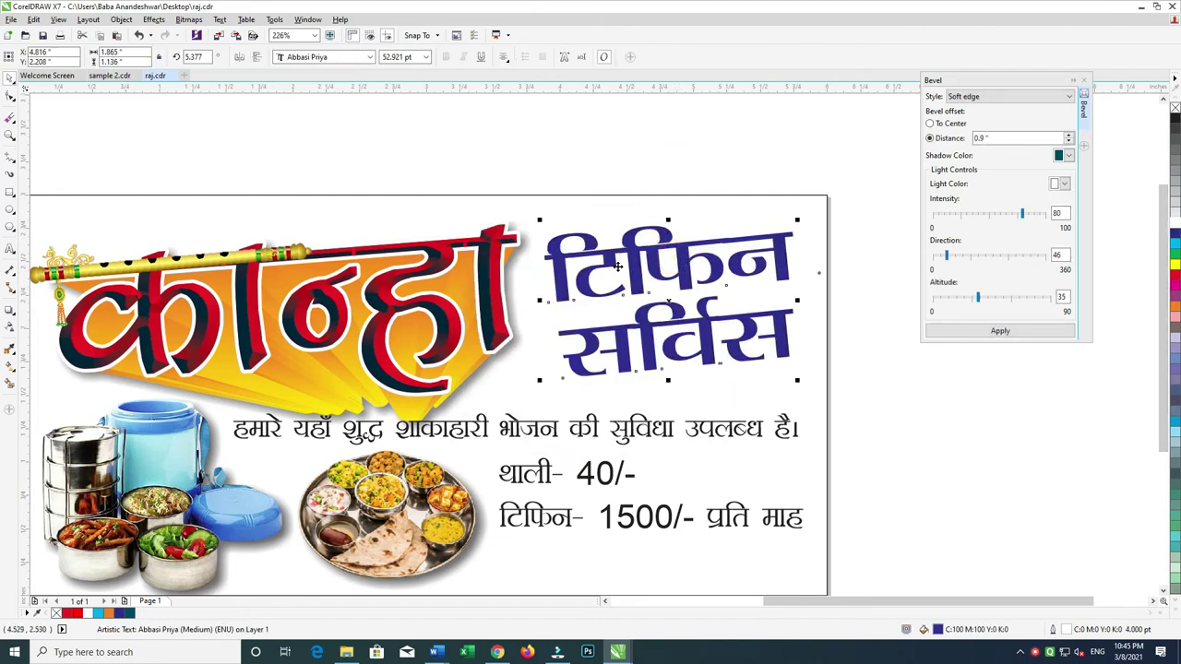
pyautogui.click(1000, 331)
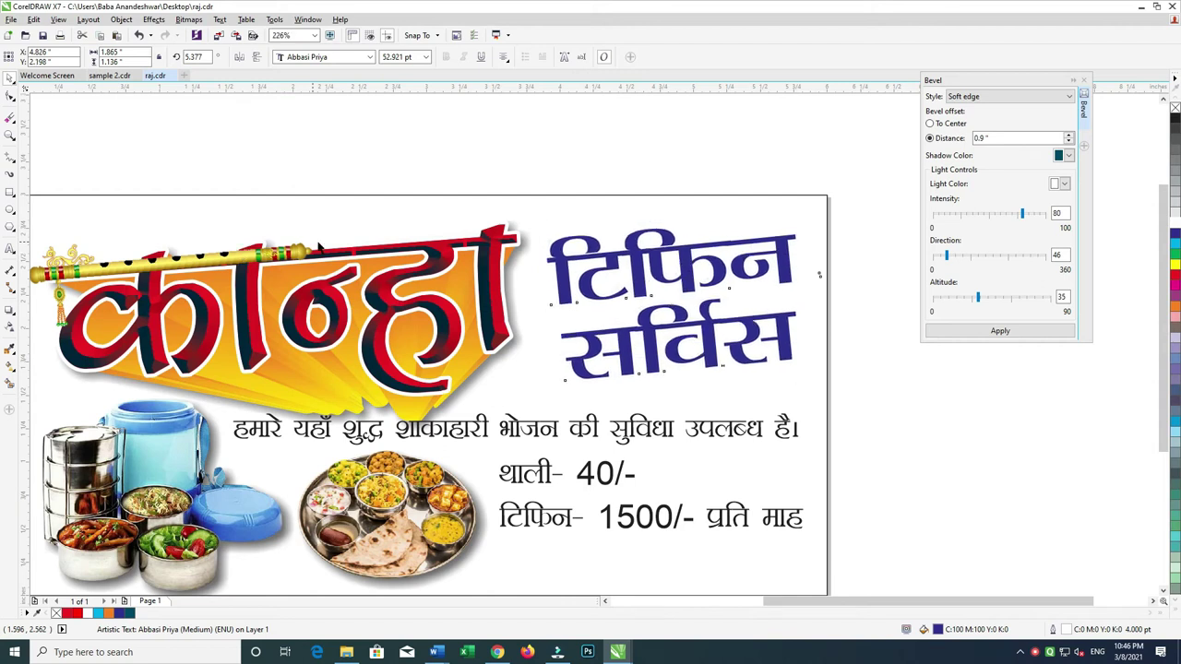
pyautogui.rightClick(1175, 247)
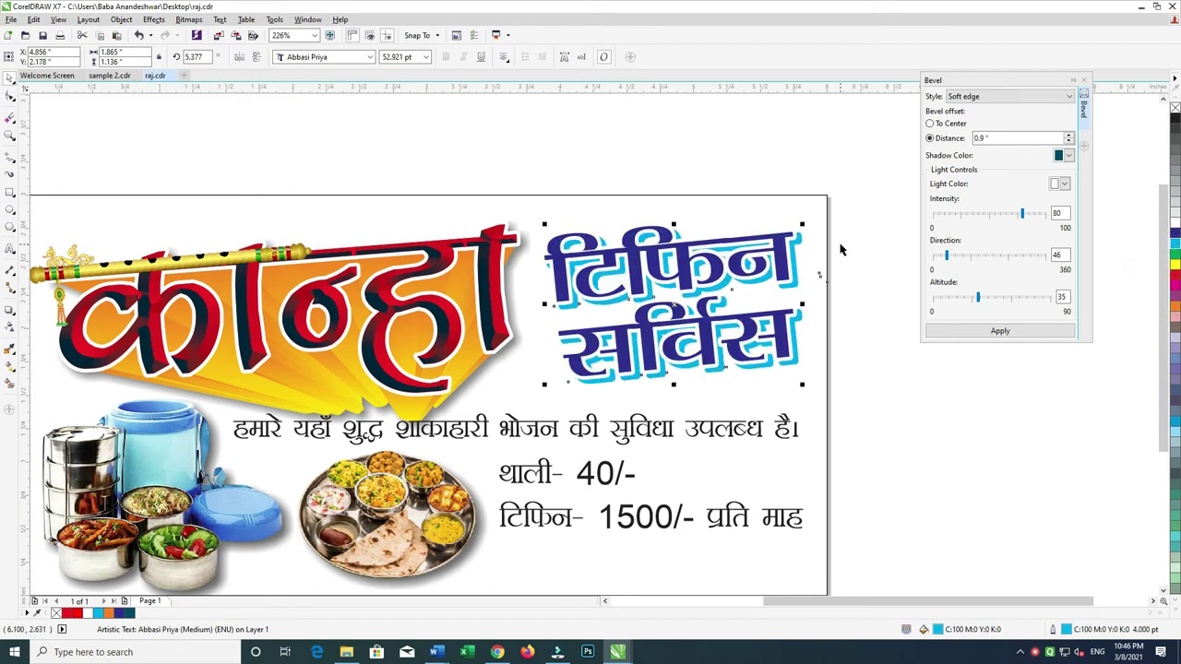
pyautogui.moveTo(867, 157); pyautogui.dragTo(550, 397)
pyautogui.click(658, 366)
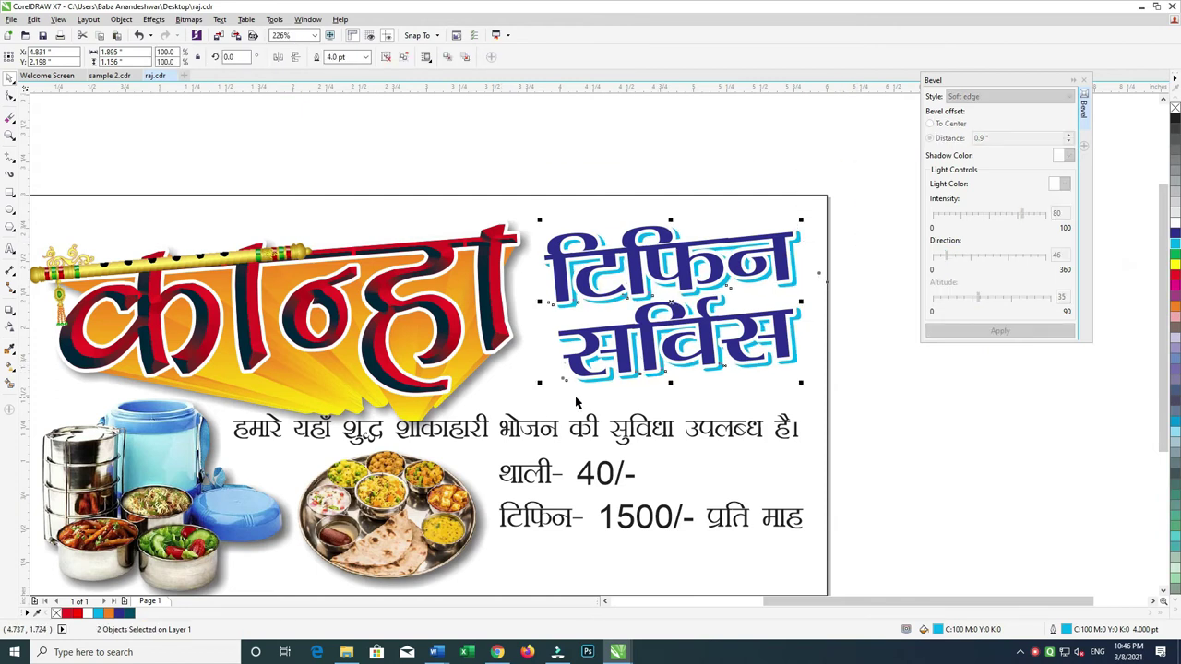
pyautogui.moveTo(654, 374); pyautogui.dragTo(657, 378)
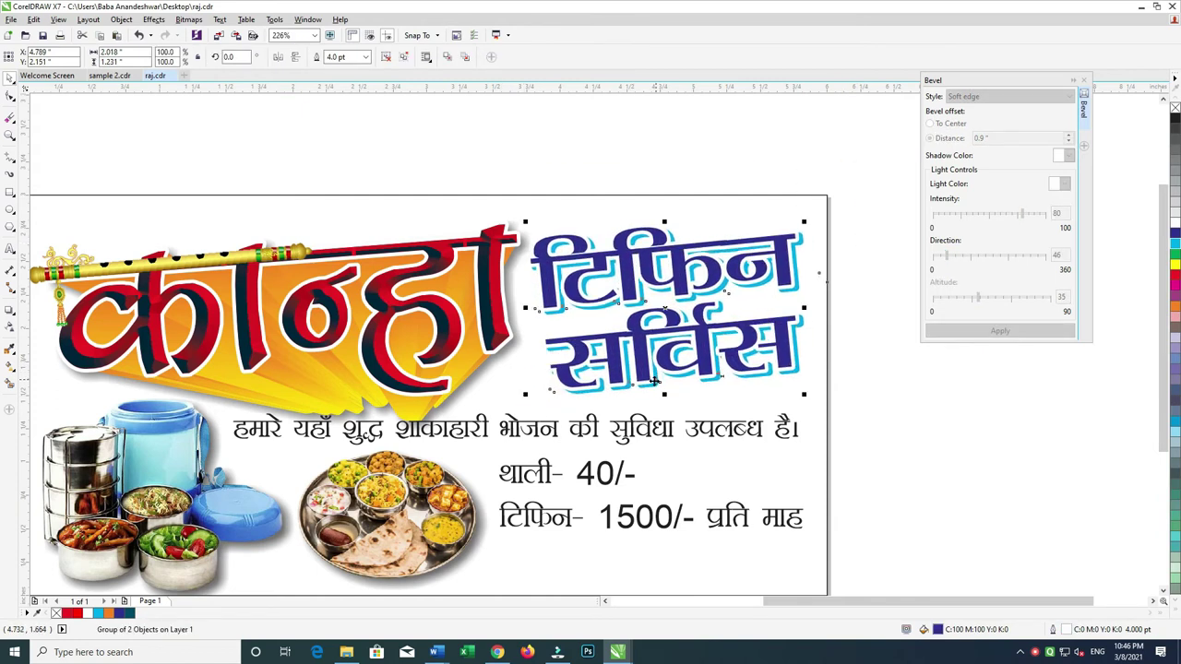
# - Add a tight dark drop shadow to the title, opacity 55 and feather 5
pyautogui.click(9, 313)
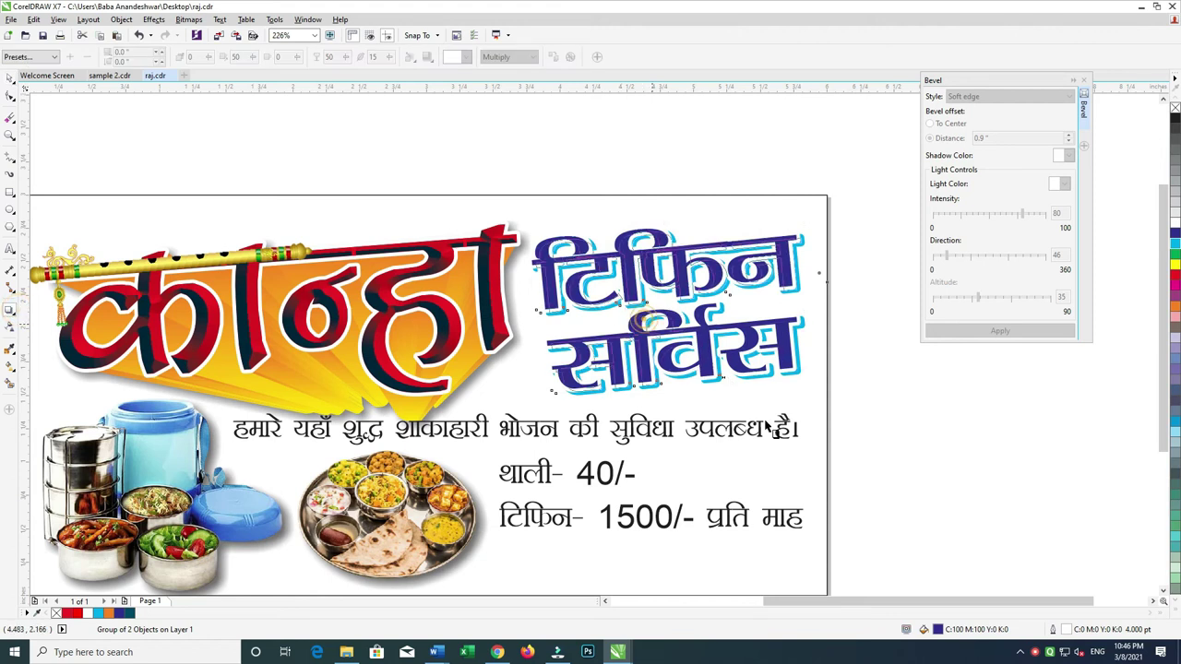
pyautogui.moveTo(721, 364); pyautogui.dragTo(763, 420)
pyautogui.click(332, 56)
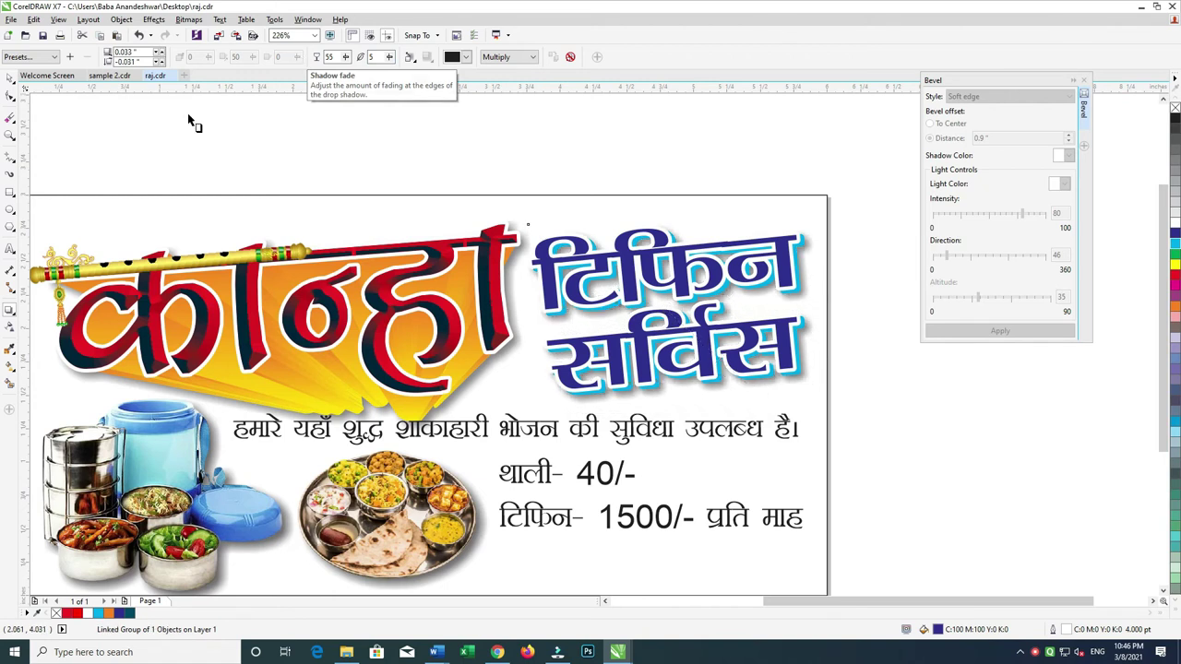
pyautogui.press('space')
pyautogui.moveTo(408, 153); pyautogui.dragTo(831, 396)
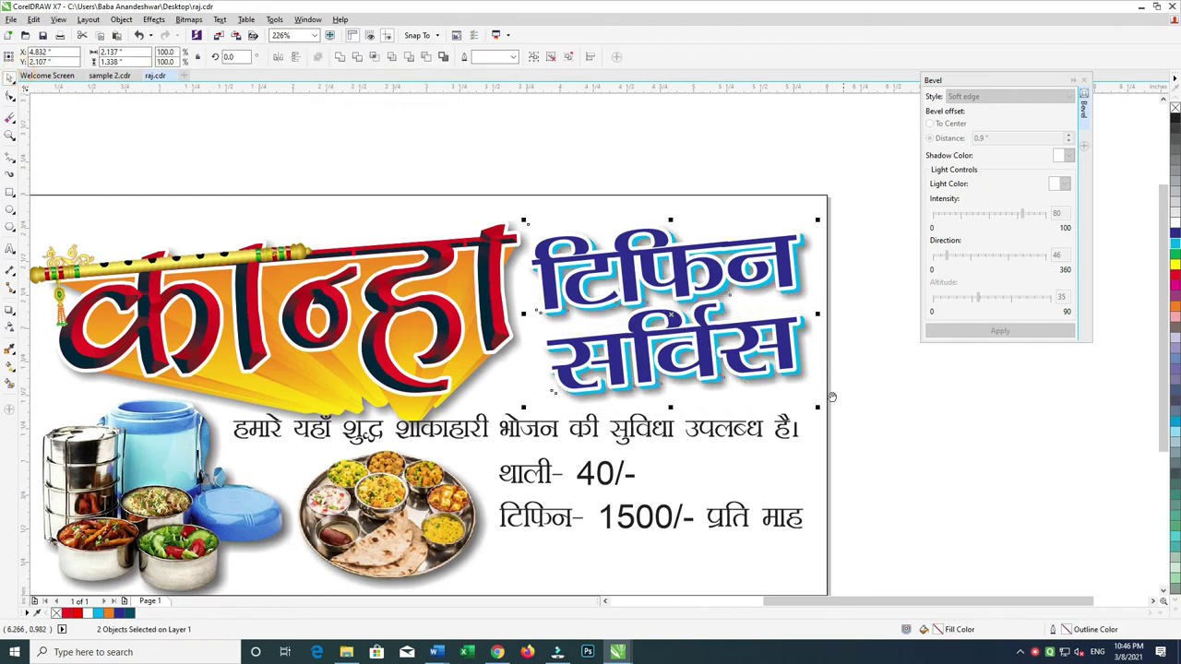
pyautogui.scroll(-3, 831, 397)
pyautogui.click(381, 417)
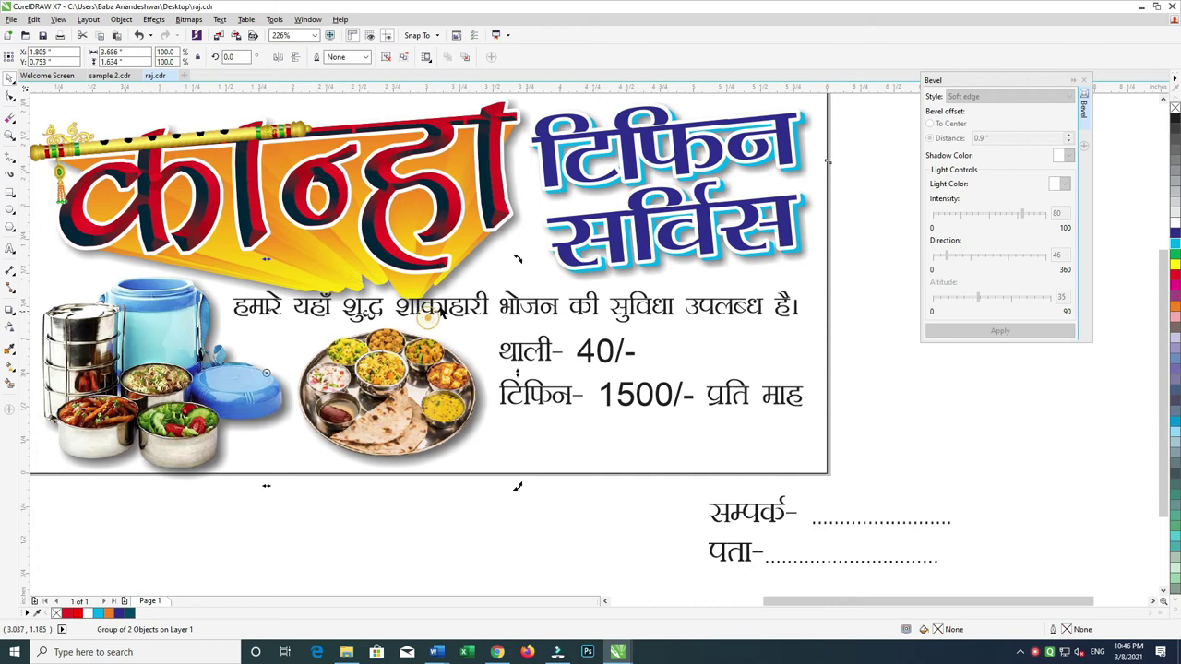
# - Move the two price lines down and to the right
pyautogui.click(441, 314)
pyautogui.click(604, 362)
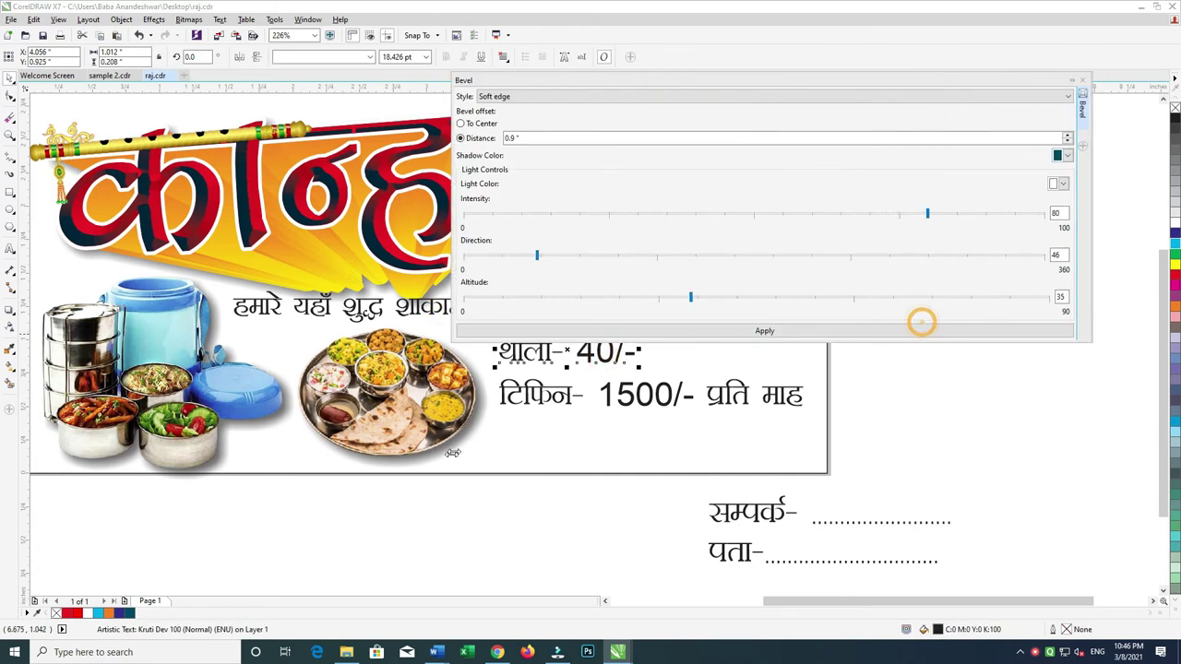
pyautogui.click(1083, 93)
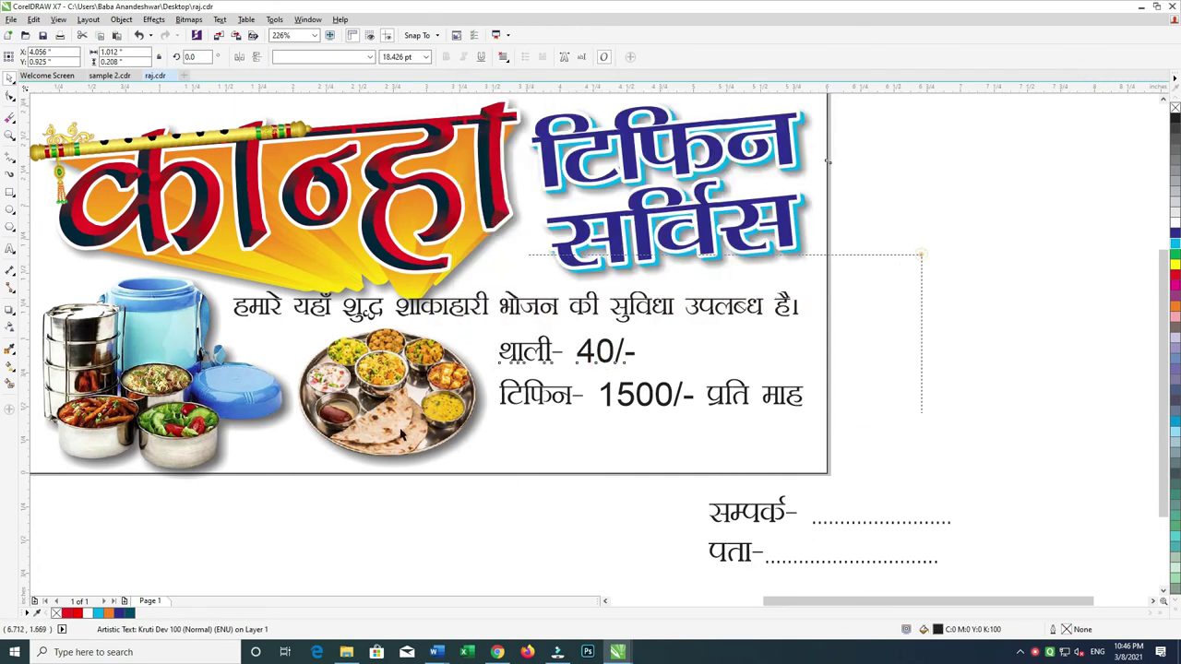
pyautogui.moveTo(708, 378); pyautogui.dragTo(623, 378)
pyautogui.hotkey('ctrl', 'z')
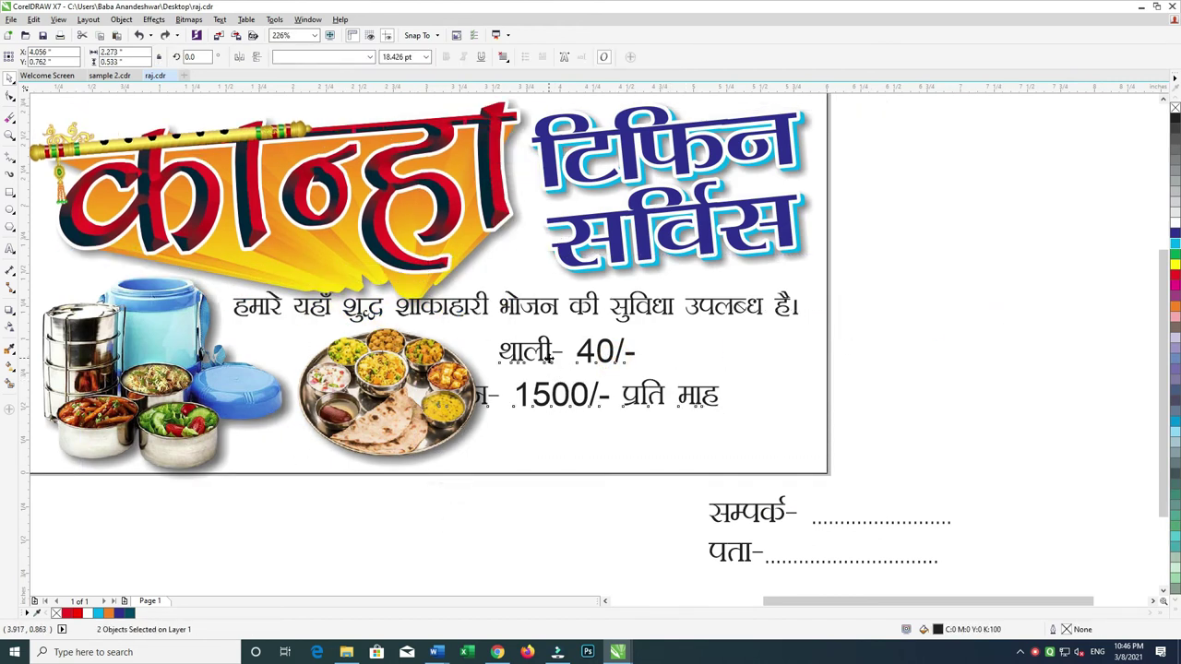
pyautogui.moveTo(548, 356); pyautogui.dragTo(627, 400)
pyautogui.scroll(1, 595, 372)
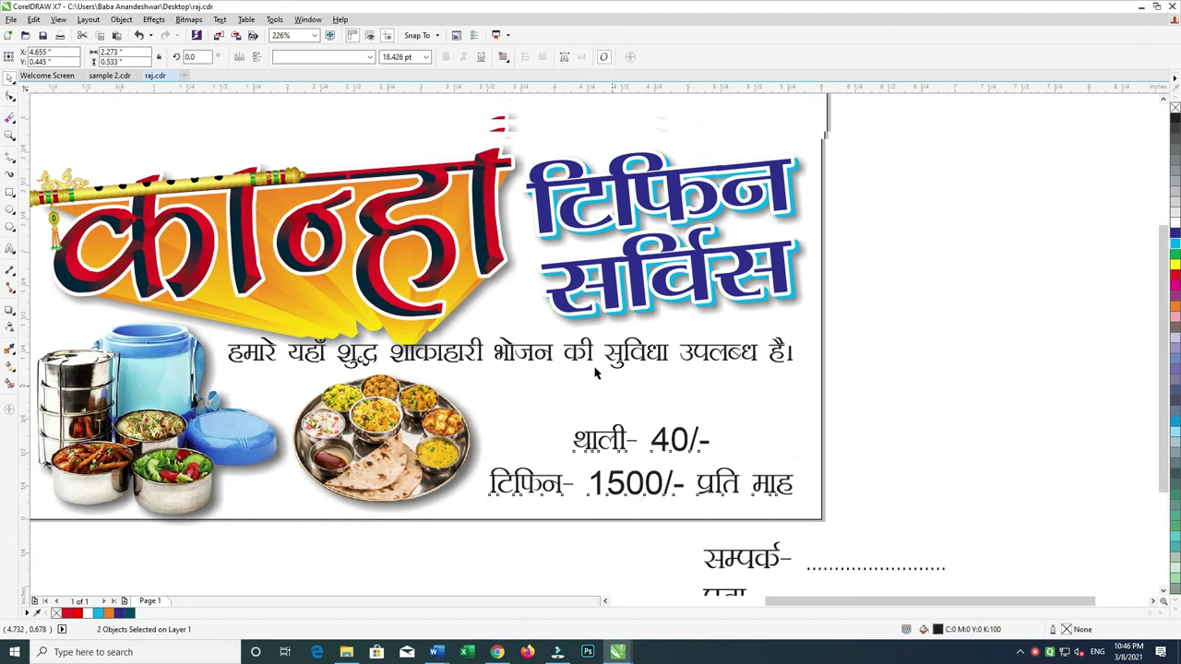
# - Break the tagline before की onto two lines and move it right above the prices
pyautogui.click(584, 351)
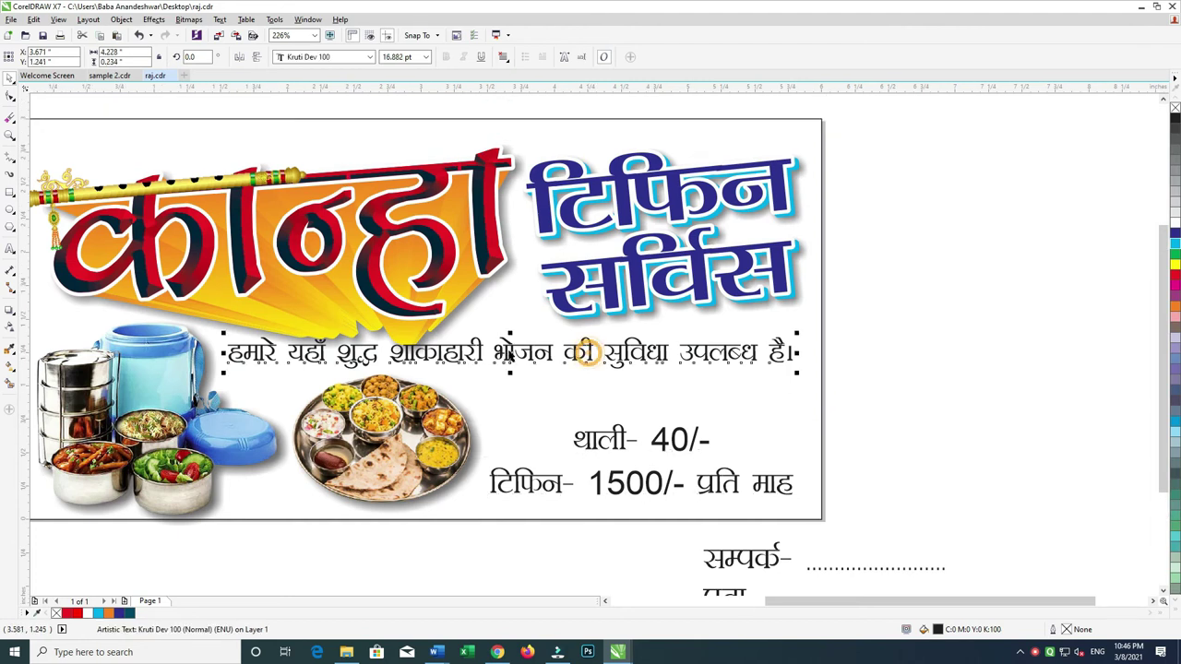
pyautogui.doubleClick(564, 352)
pyautogui.press('Return')
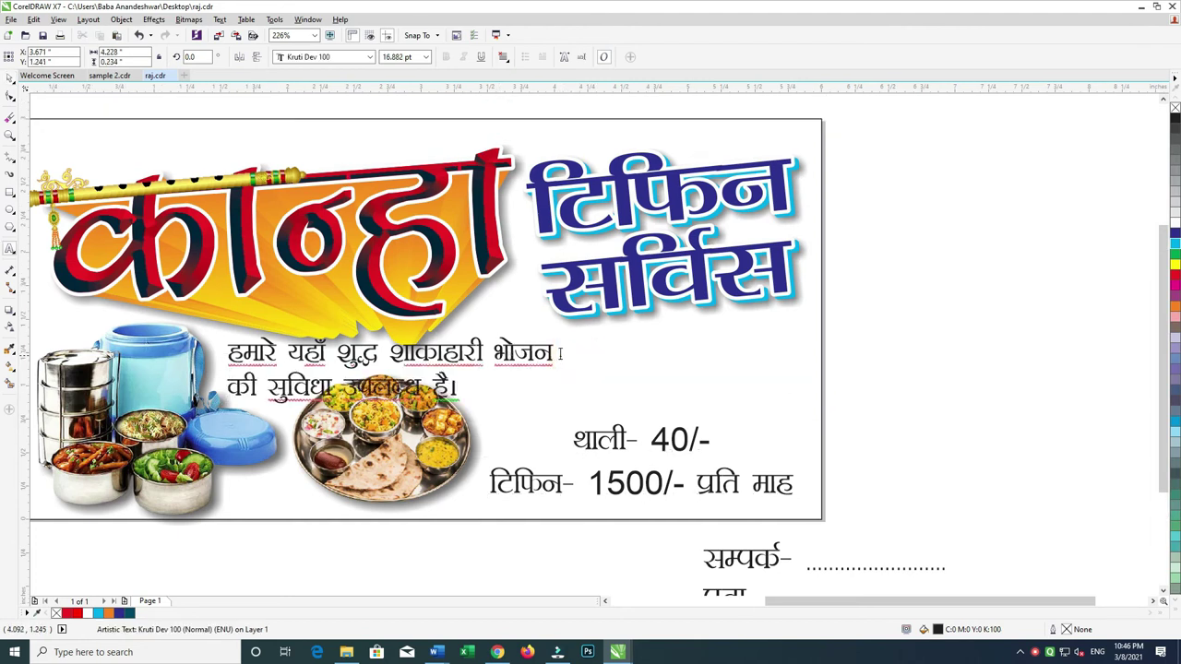
pyautogui.click(8, 82)
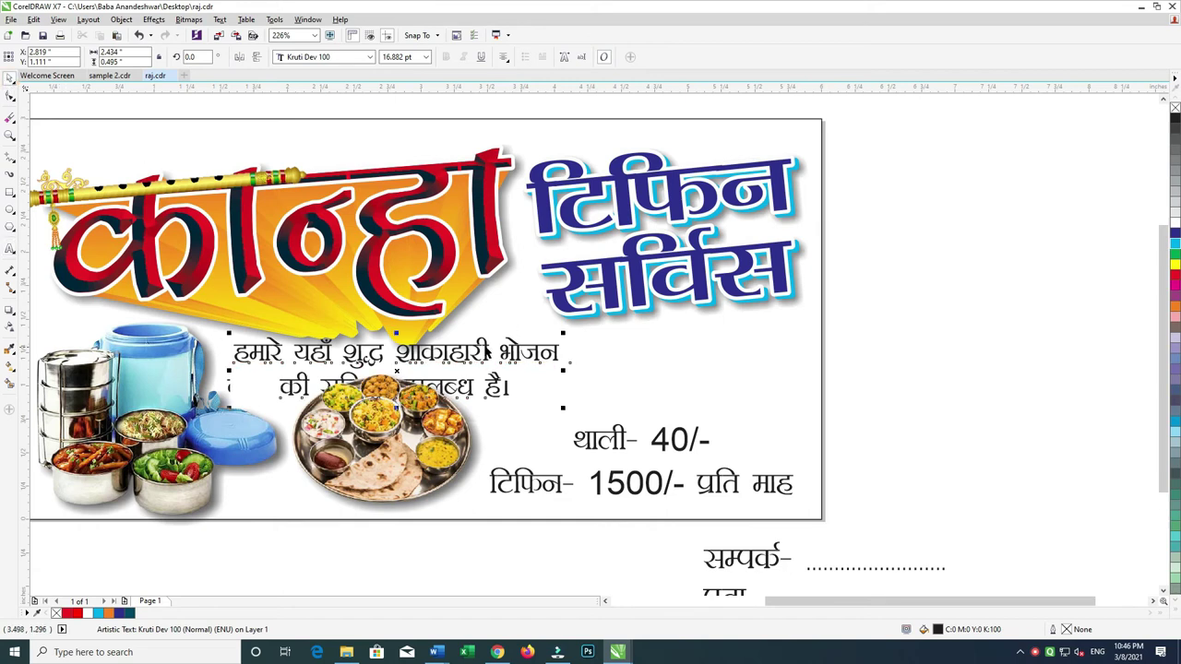
pyautogui.click(516, 355)
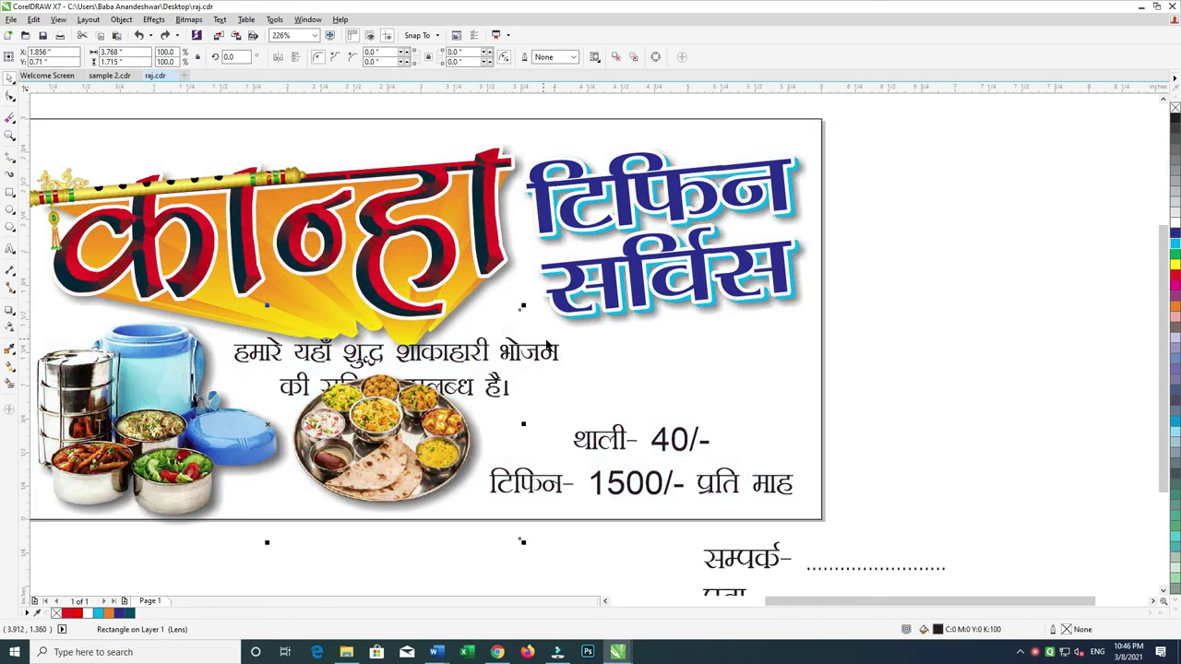
pyautogui.moveTo(547, 345); pyautogui.dragTo(791, 353)
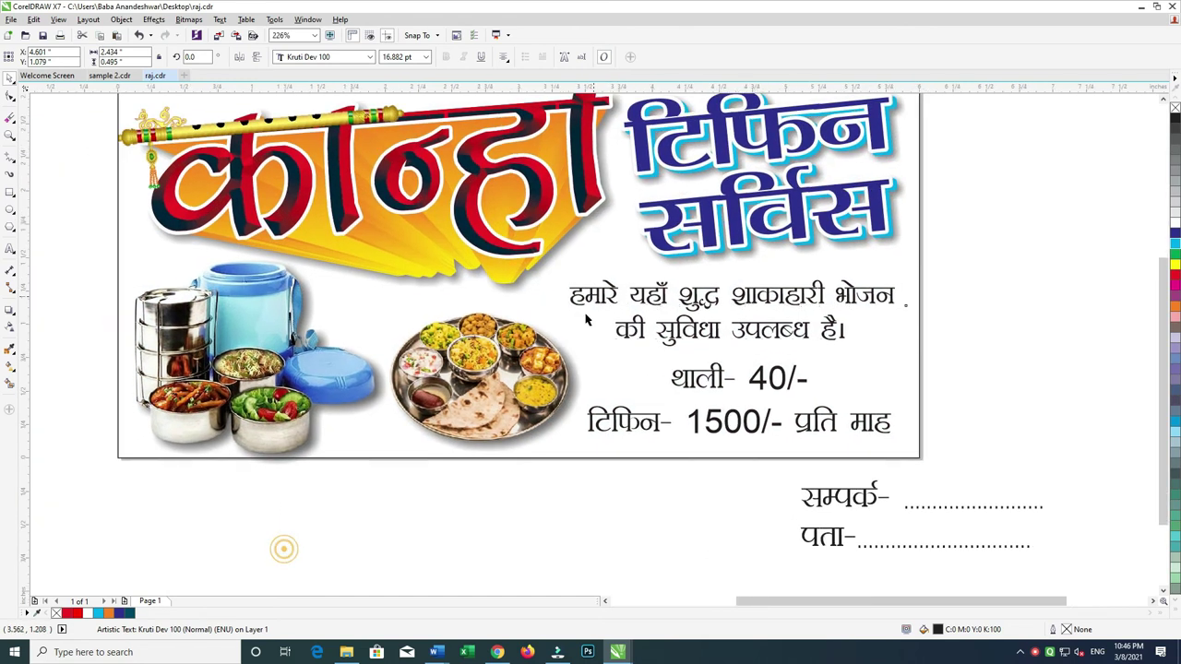
pyautogui.click(511, 421)
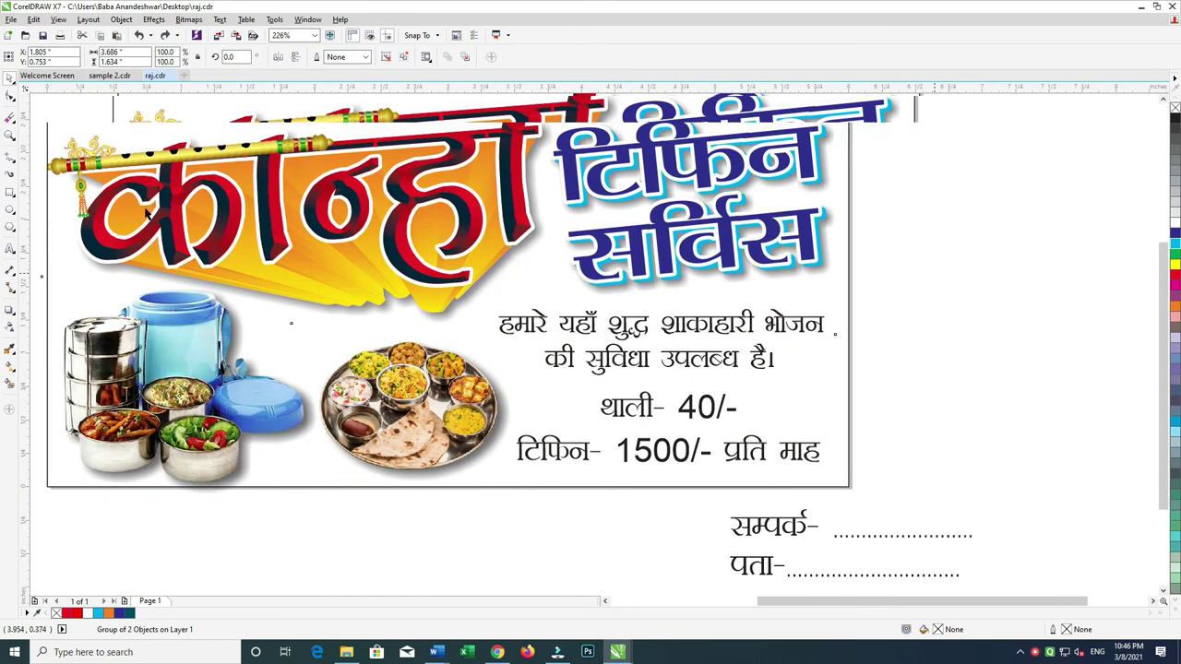
# - Draw a rounded-corner rectangle around the tagline and fit it slightly
pyautogui.click(10, 192)
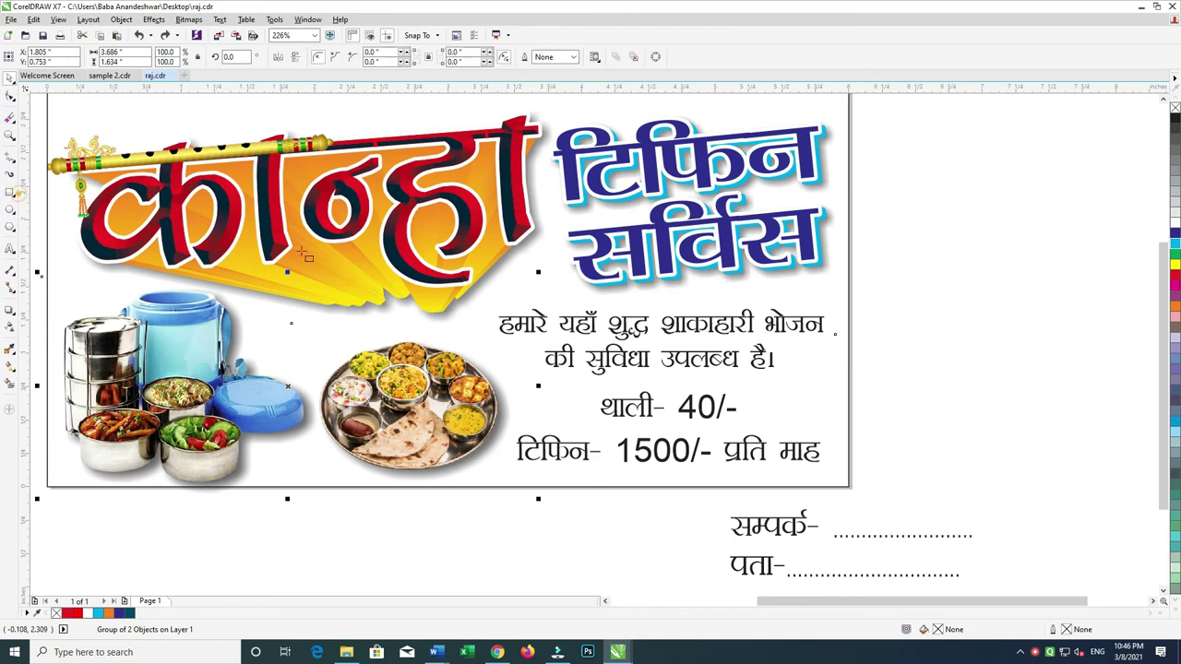
pyautogui.moveTo(490, 301); pyautogui.dragTo(839, 377)
pyautogui.click(11, 93)
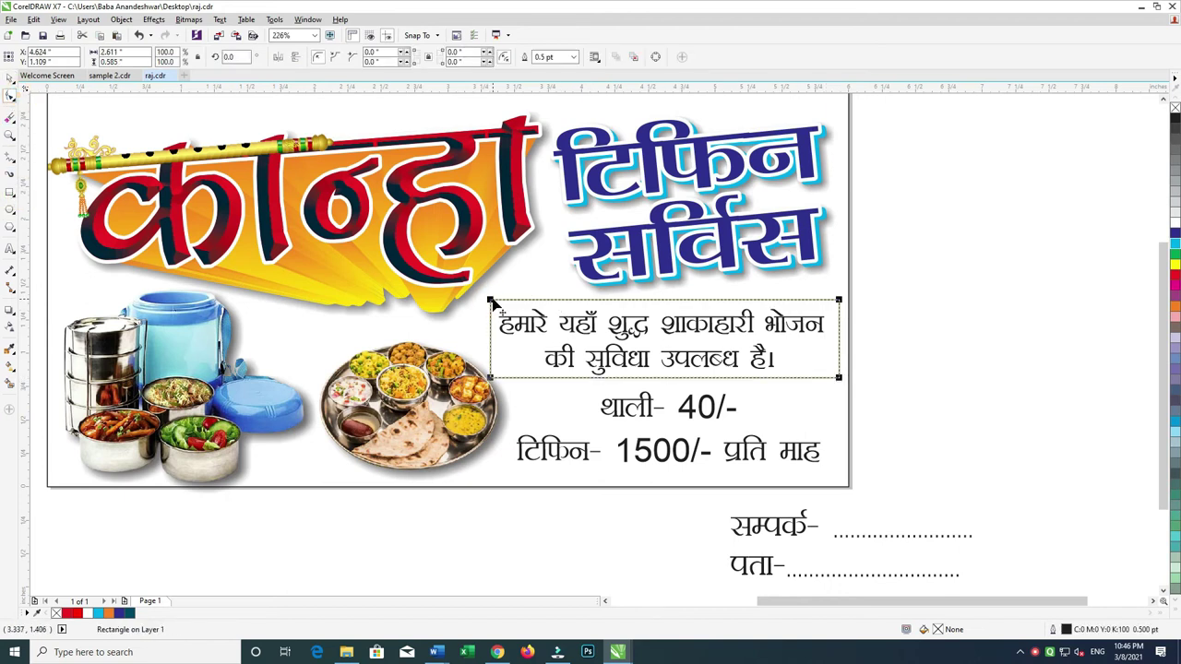
pyautogui.moveTo(491, 302); pyautogui.dragTo(505, 327)
pyautogui.click(11, 95)
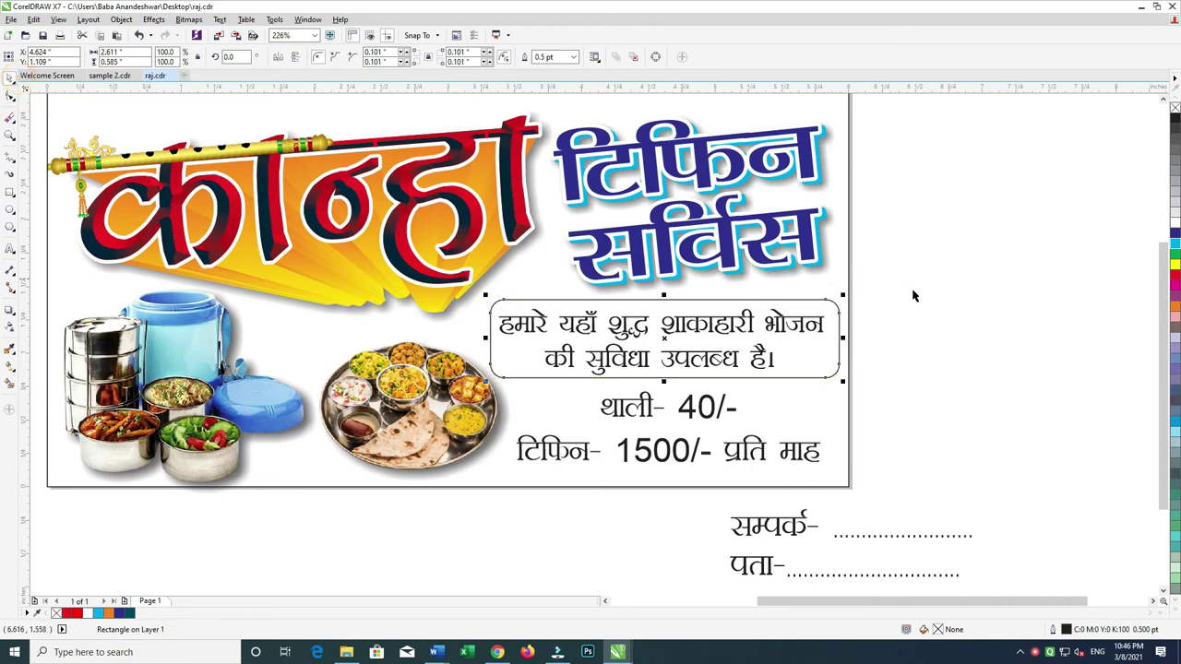
pyautogui.moveTo(936, 266); pyautogui.dragTo(475, 387)
pyautogui.moveTo(770, 323); pyautogui.dragTo(772, 322)
pyautogui.moveTo(484, 382); pyautogui.dragTo(499, 377)
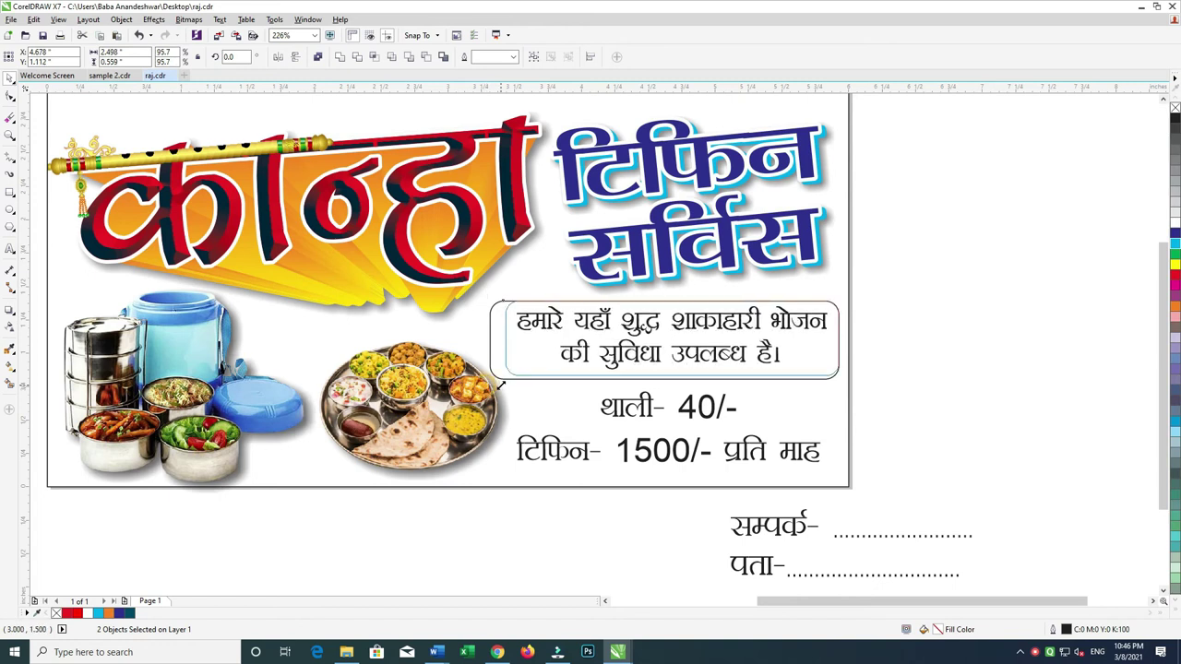
# - Fill the rounded box black and remove its outline
pyautogui.click(957, 293)
pyautogui.click(815, 376)
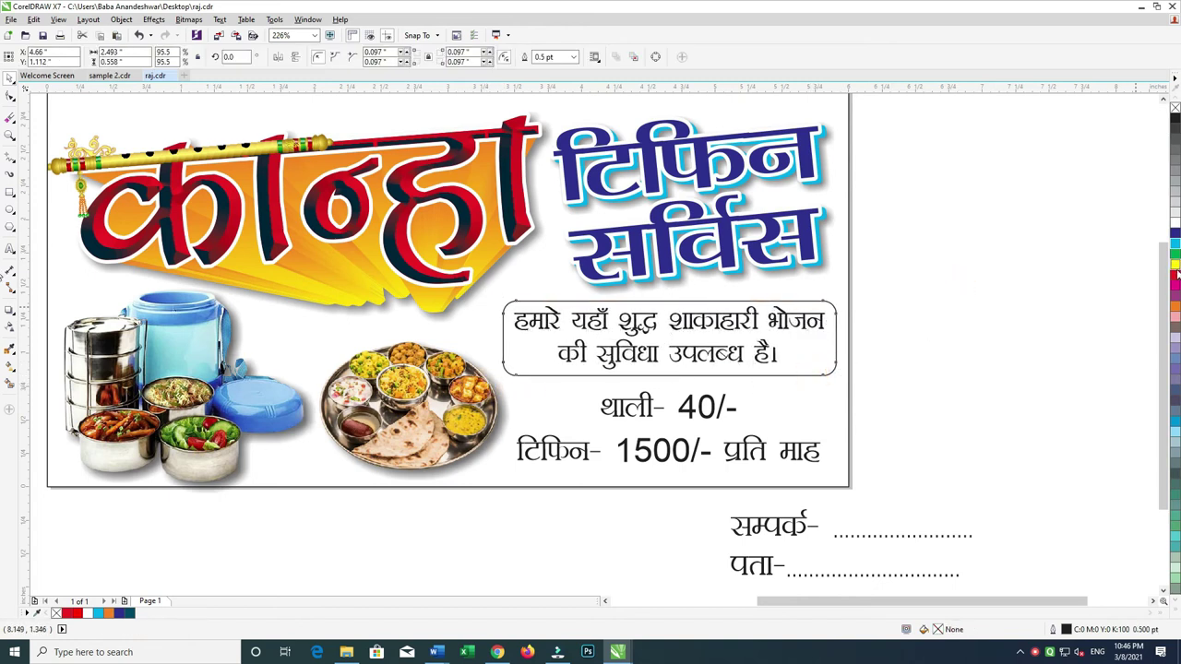
pyautogui.click(1174, 284)
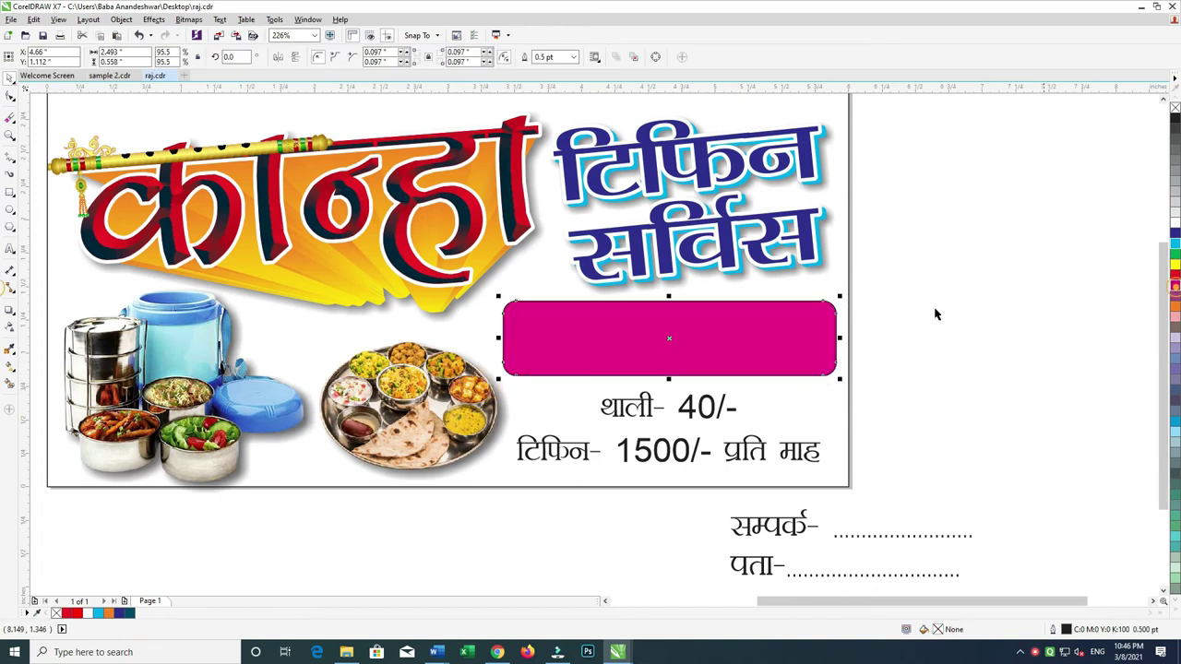
pyautogui.rightClick(1175, 108)
pyautogui.click(1175, 119)
# - Make the tagline text white and group it with the black box
pyautogui.moveTo(918, 258)
pyautogui.mouseDown()
pyautogui.moveTo(516, 397)
pyautogui.moveTo(565, 379)
pyautogui.mouseUp()
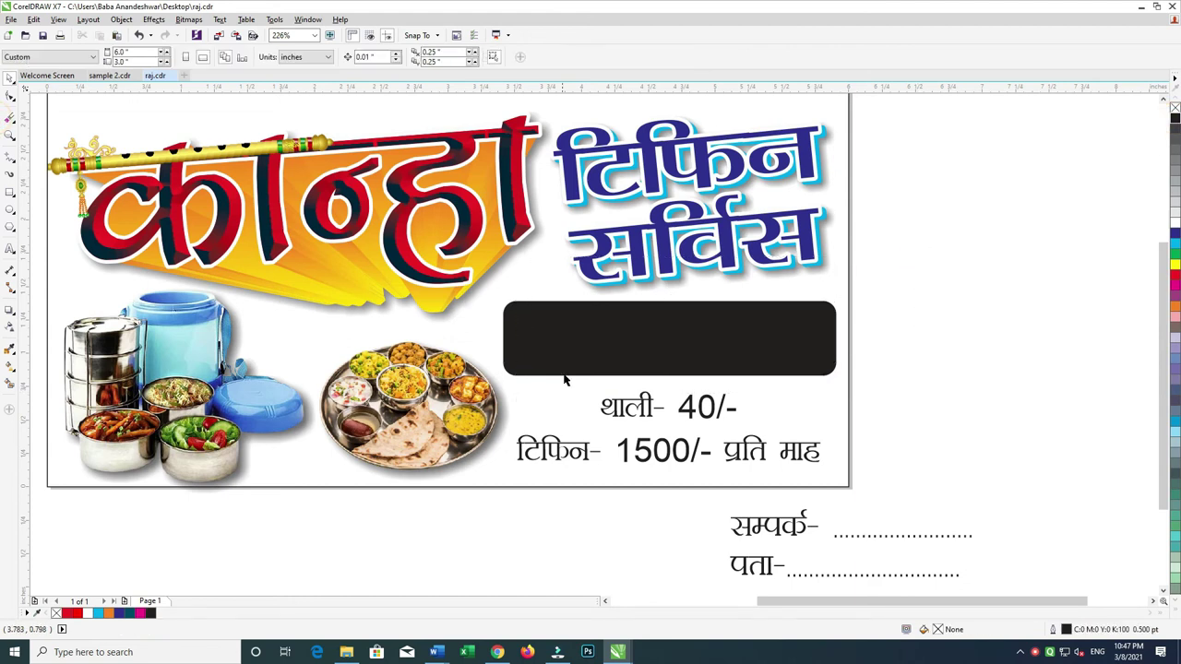
pyautogui.moveTo(911, 266); pyautogui.dragTo(508, 412)
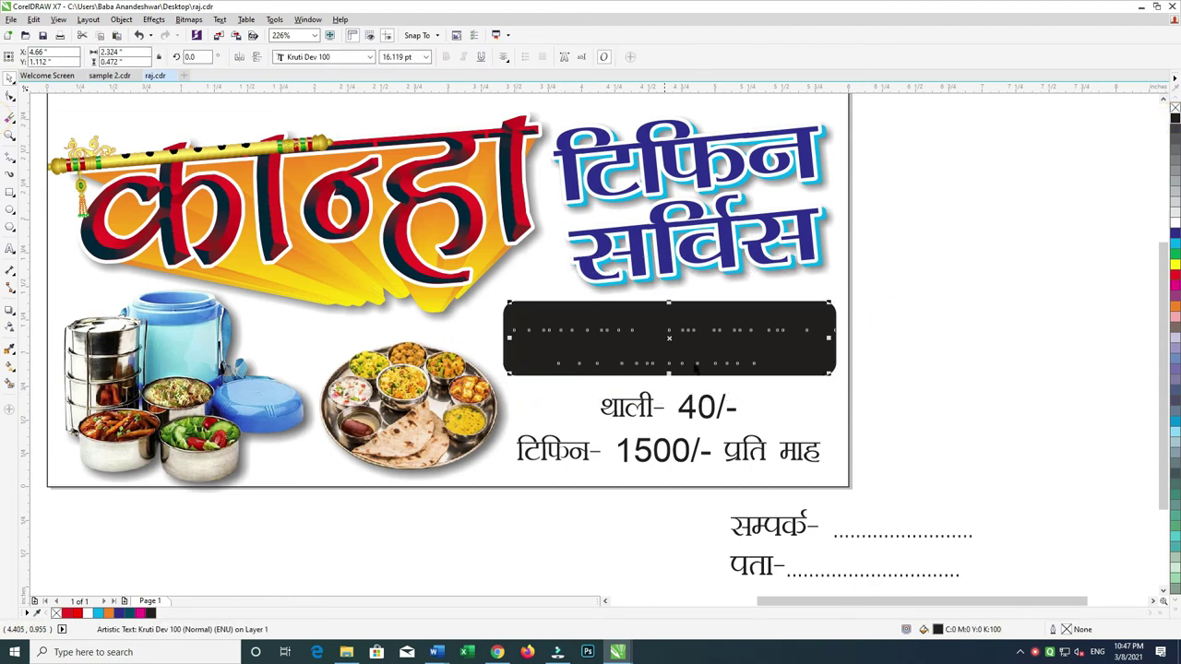
pyautogui.click(1175, 226)
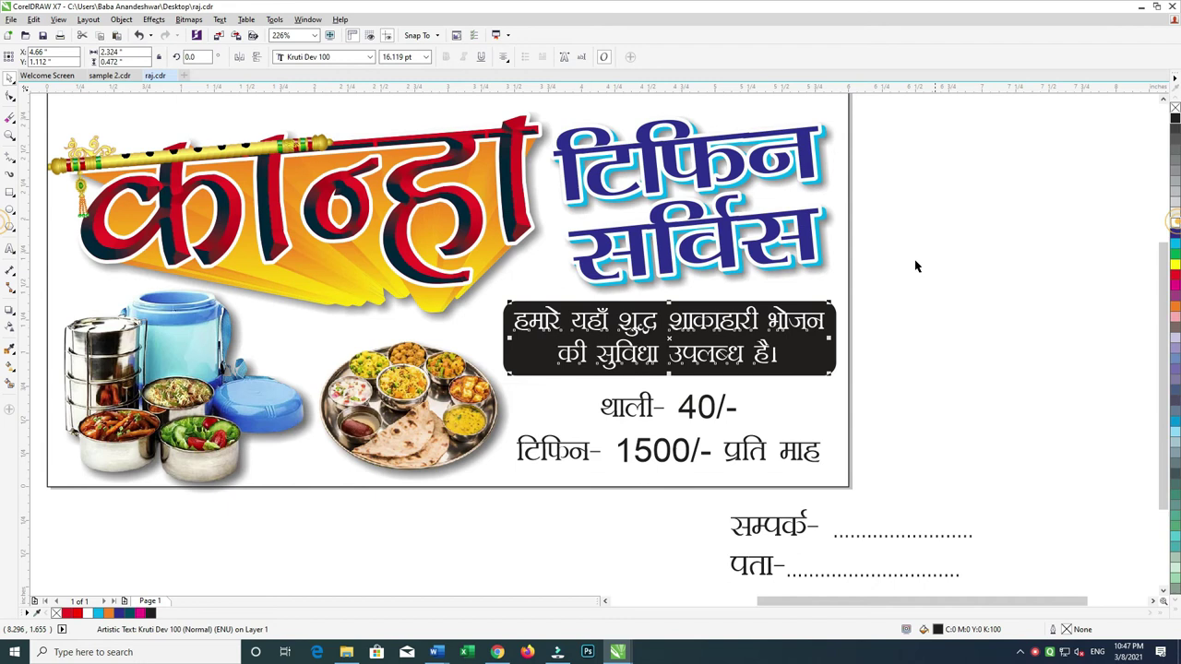
pyautogui.keyDown('shift'); pyautogui.click(800, 352); pyautogui.keyUp('shift')
pyautogui.hotkey('ctrl', 'g')
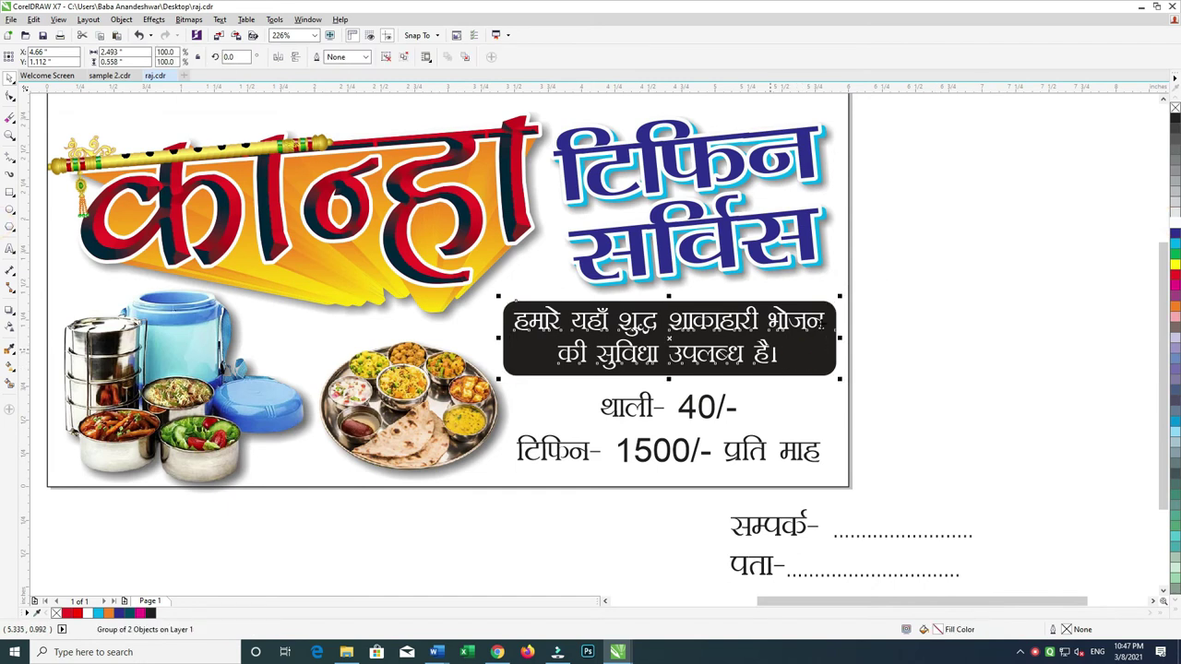
# - Align the tiffin and thali price lines and colour them red
pyautogui.click(724, 395)
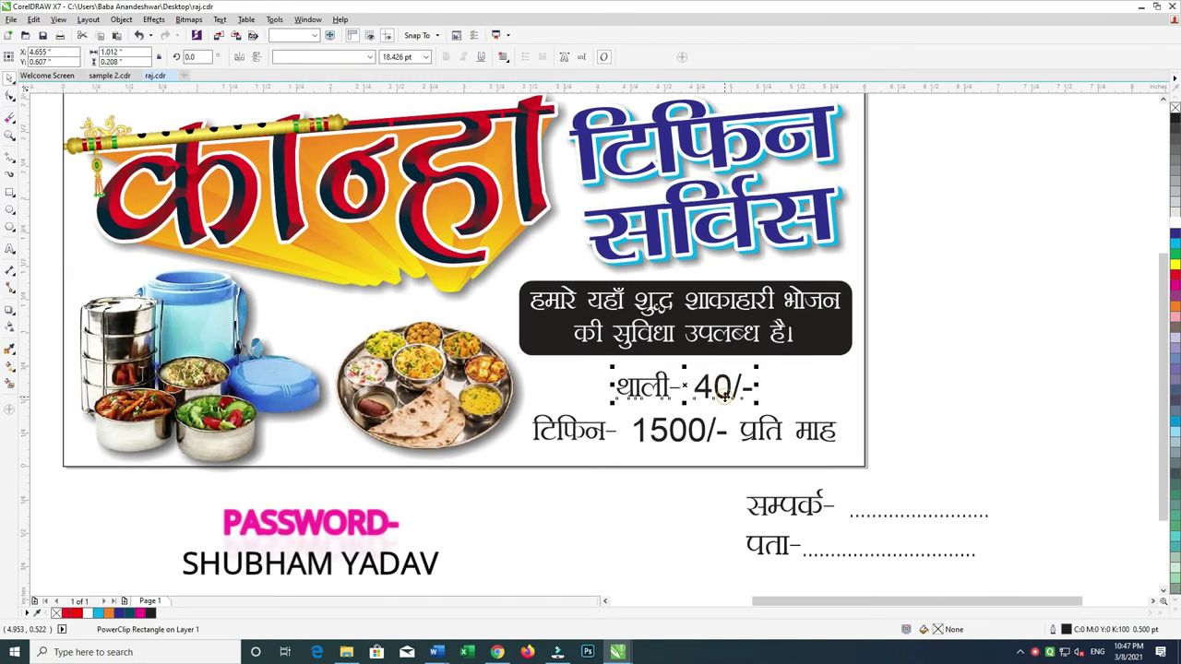
pyautogui.click(488, 506)
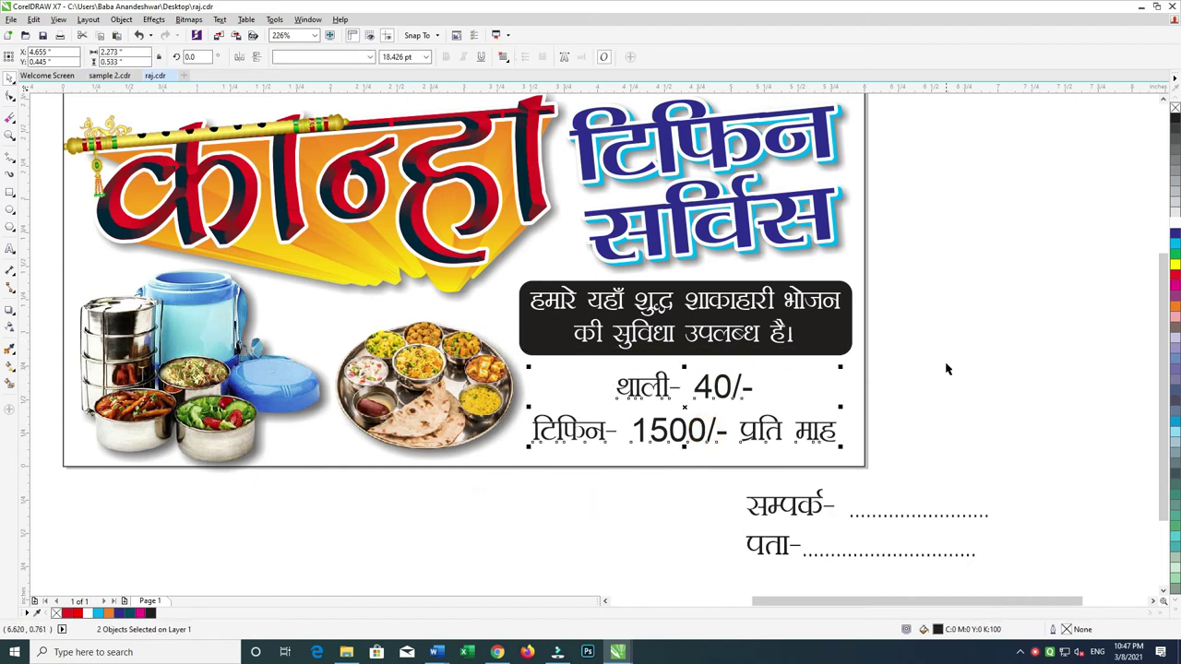
pyautogui.press('l')
pyautogui.press('Left')
pyautogui.press('Left')
pyautogui.press('Left')
pyautogui.press('Left')
pyautogui.press('Left')
pyautogui.press('Left')
pyautogui.press('Left')
pyautogui.press('Left')
pyautogui.press('Left')
pyautogui.press('Left')
pyautogui.press('Left')
pyautogui.press('Left')
pyautogui.press('Left')
pyautogui.press('Left')
pyautogui.press('Left')
pyautogui.press('Left')
pyautogui.press('Left')
pyautogui.press('Left')
pyautogui.press('Left')
pyautogui.press('Left')
pyautogui.click(1175, 286)
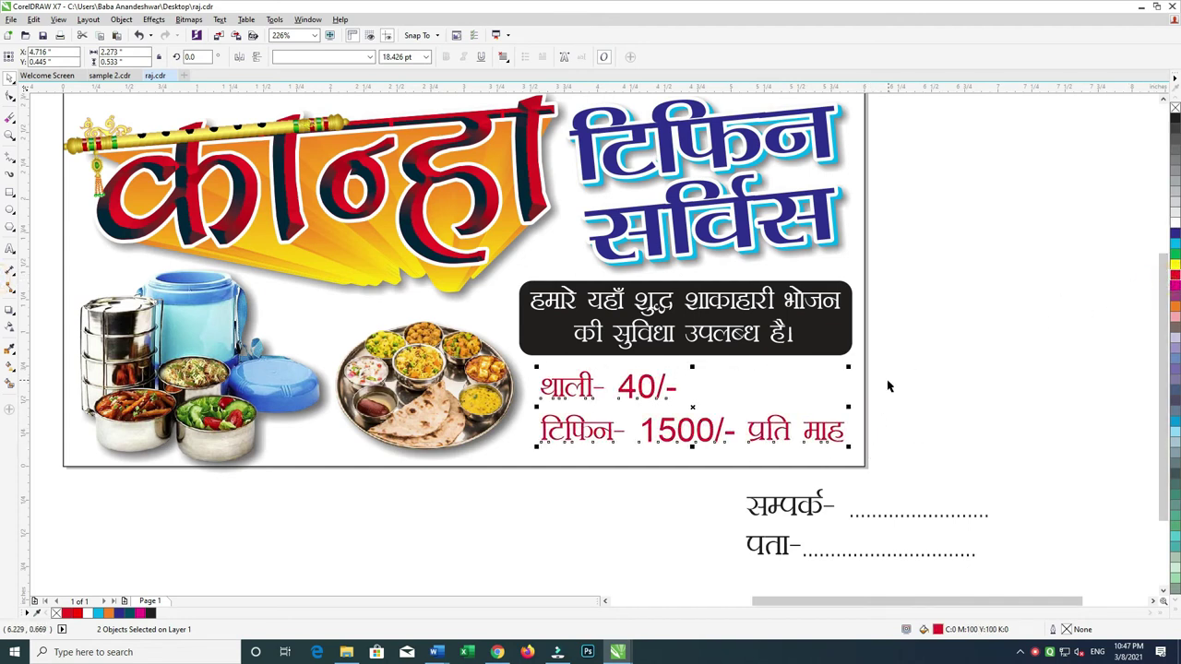
pyautogui.click(985, 337)
# - Delete the address line from the contact text block
pyautogui.scroll(-1, 812, 458)
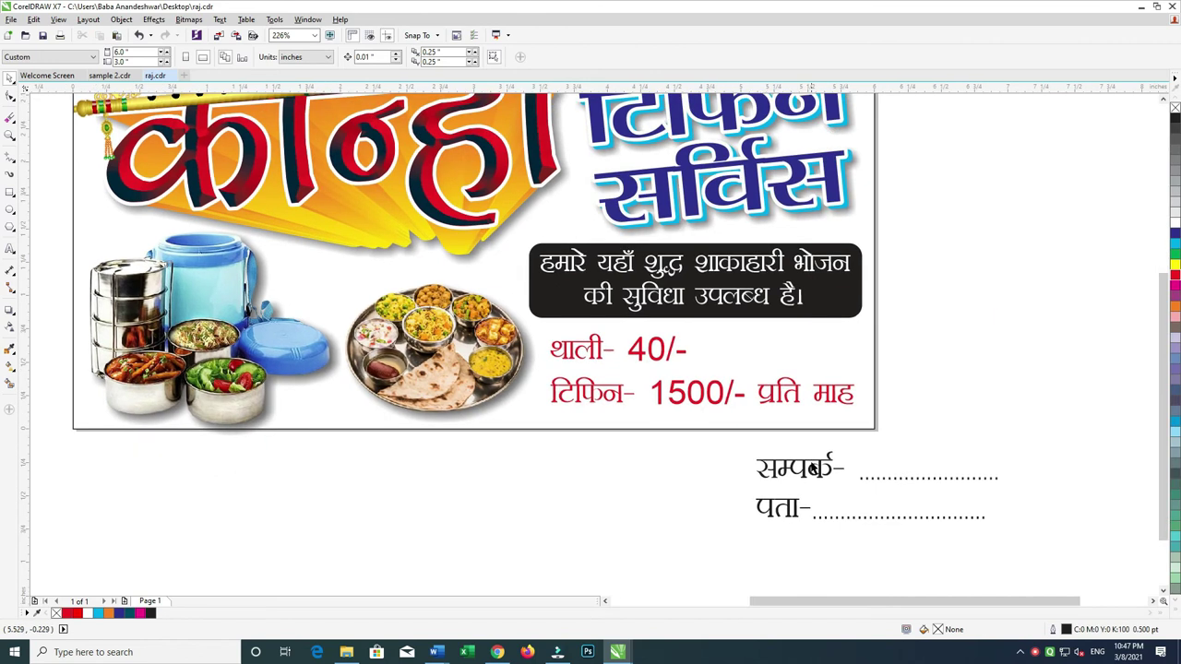
pyautogui.click(810, 451)
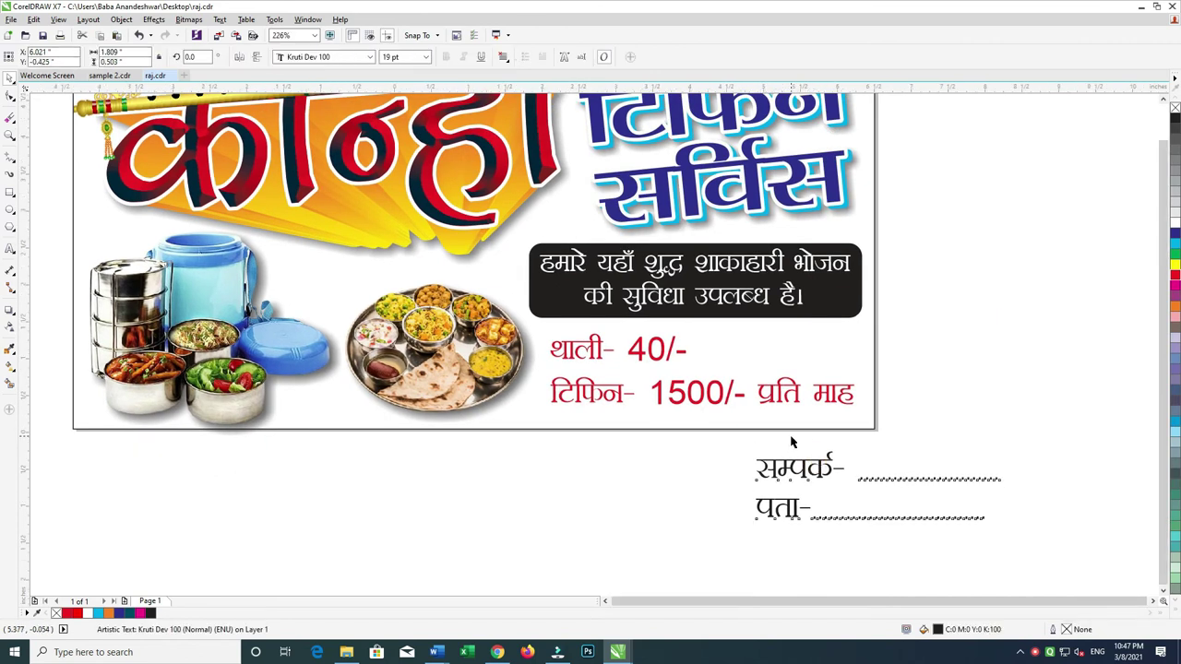
pyautogui.scroll(-3, 791, 440)
pyautogui.click(916, 347)
pyautogui.moveTo(798, 461)
pyautogui.mouseDown()
pyautogui.moveTo(692, 481)
pyautogui.moveTo(864, 499)
pyautogui.mouseUp()
pyautogui.doubleClick(673, 496)
pyautogui.press('Delete')
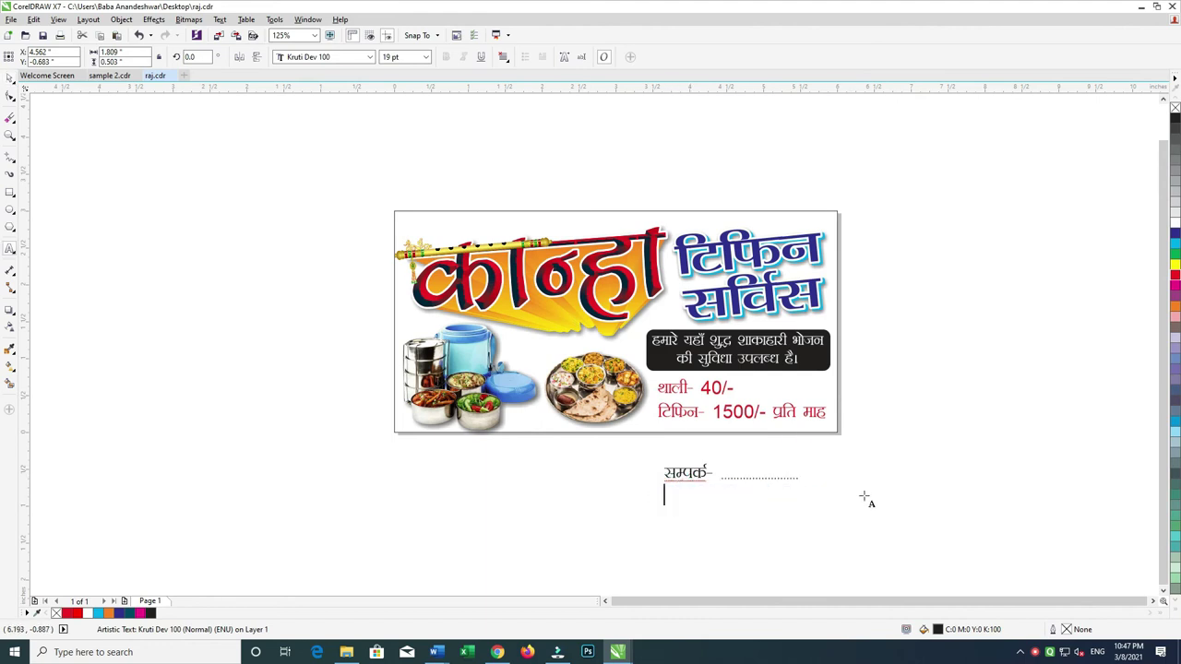
pyautogui.click(11, 79)
# - Move the सम्पर्क- contact line to the flyer's top-left and zoom to fit the flyer
pyautogui.moveTo(685, 482); pyautogui.dragTo(421, 226)
pyautogui.moveTo(332, 201); pyautogui.dragTo(884, 491)
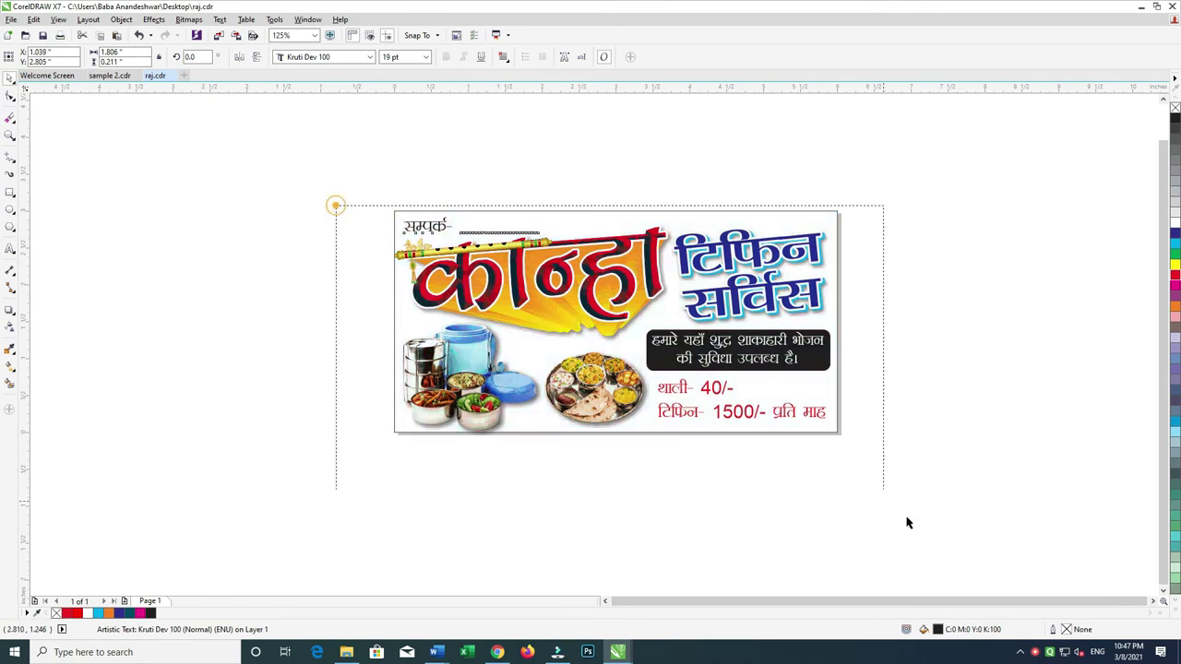
pyautogui.hotkey('shift', 'F2')
pyautogui.click(149, 549)
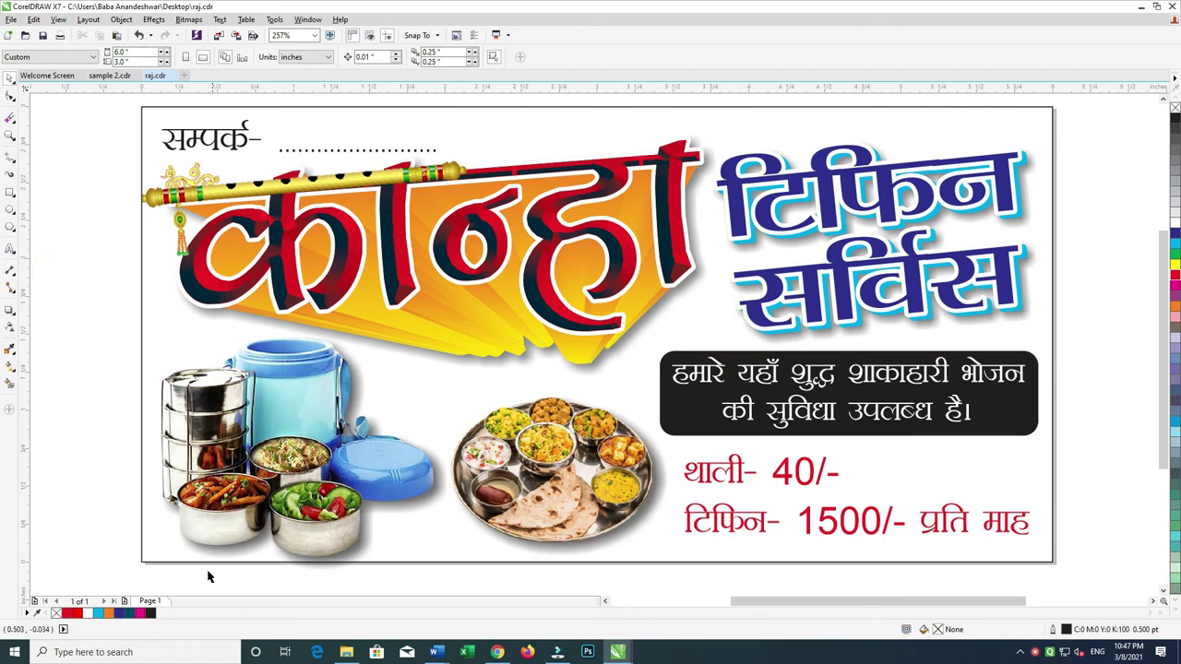
pyautogui.rightClick(261, 432)
pyautogui.press('Escape')
pyautogui.press('Escape')
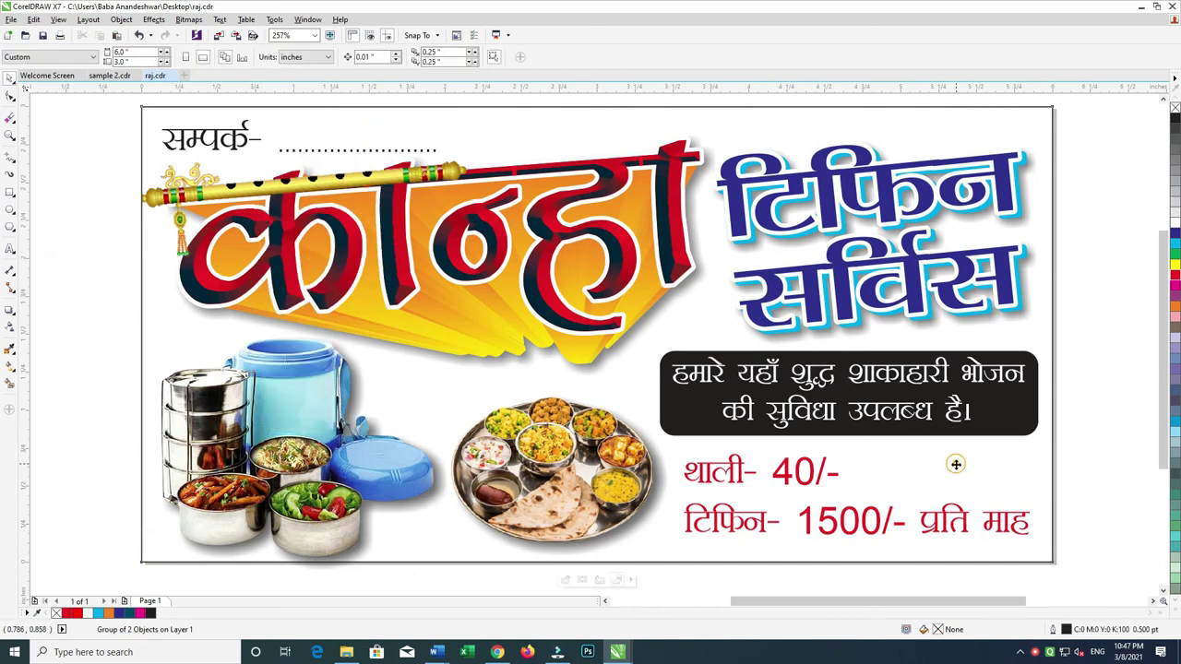
pyautogui.click(956, 464)
pyautogui.rightClick(543, 140)
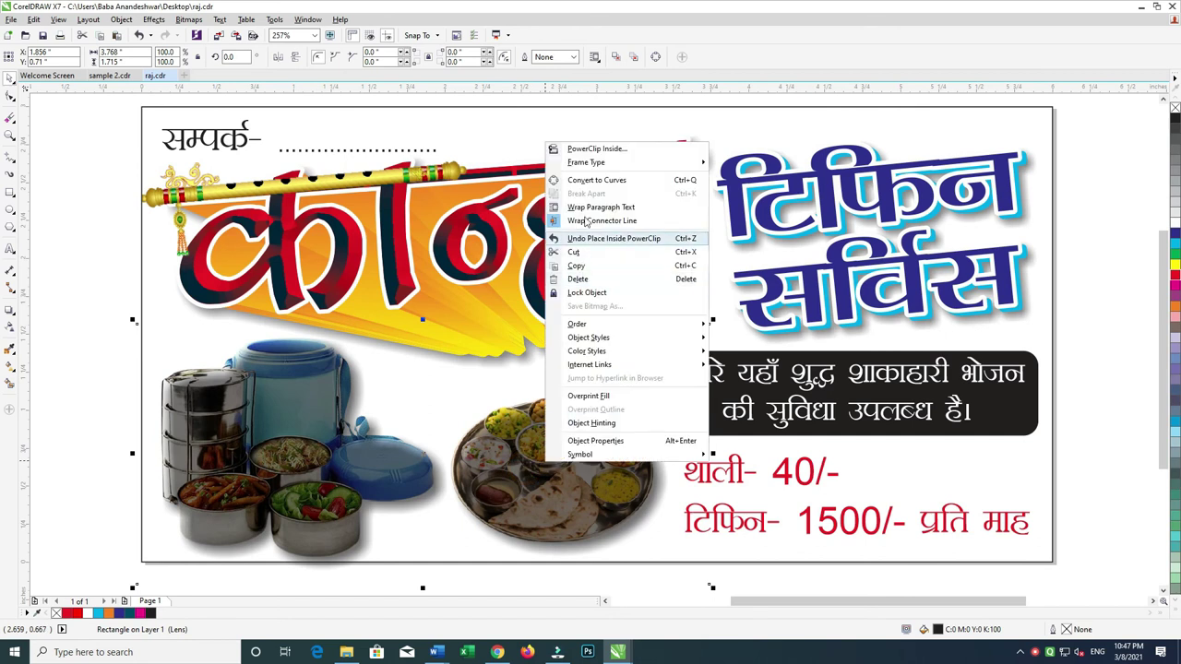
pyautogui.click(604, 150)
pyautogui.click(989, 486)
pyautogui.doubleClick(554, 485)
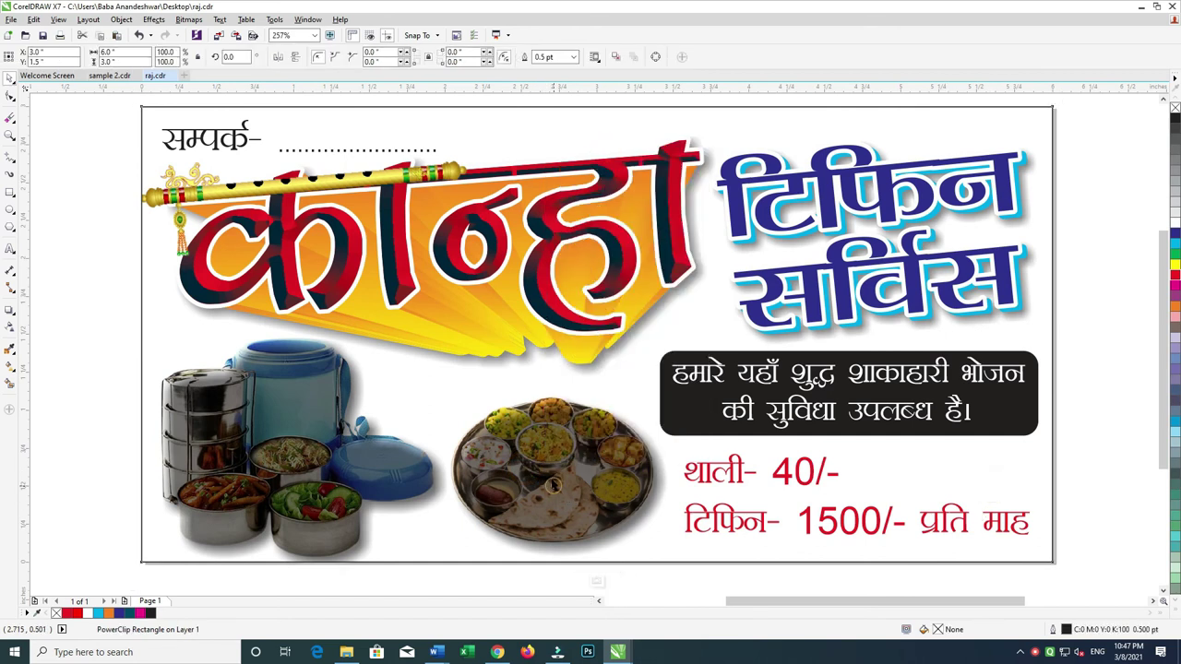
pyautogui.keyDown('ctrl'); pyautogui.click(1074, 274); pyautogui.keyUp('ctrl')
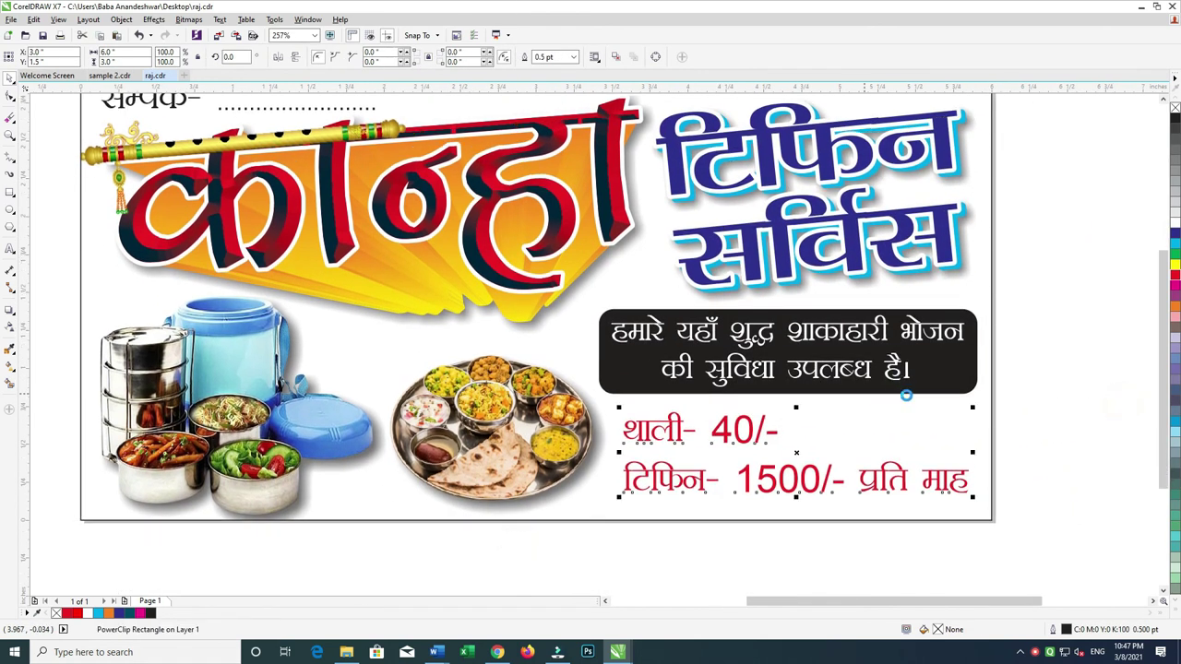
pyautogui.click(946, 421)
pyautogui.scroll(-3, 947, 421)
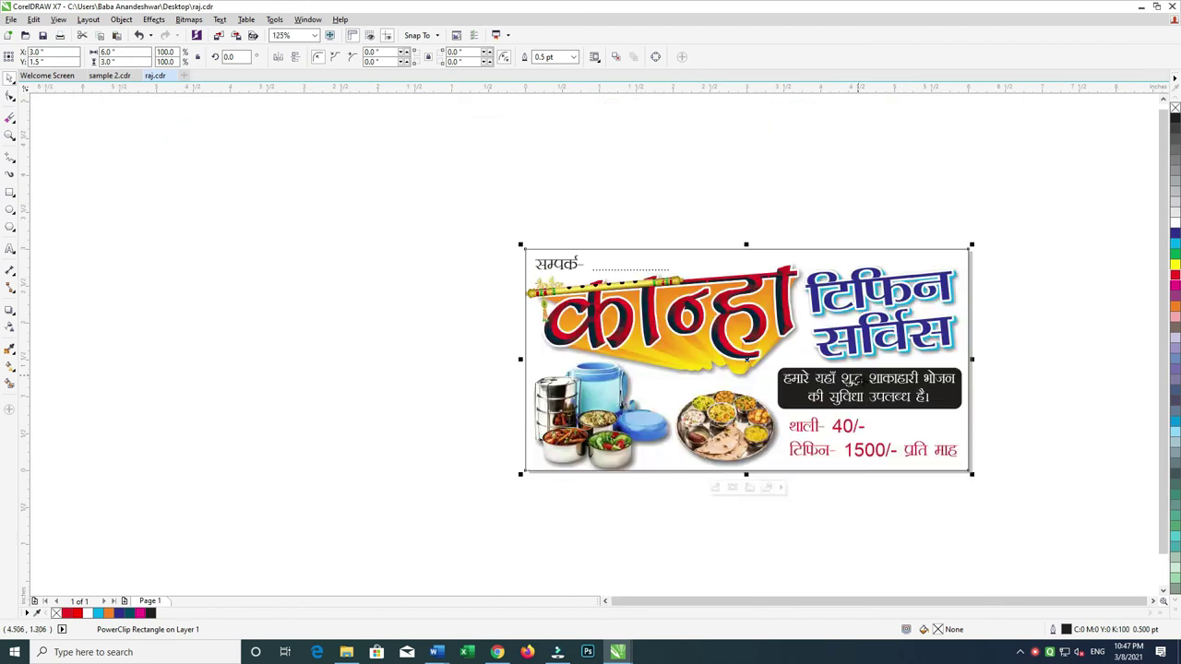
pyautogui.hotkey('ctrl', 'a')
pyautogui.hotkey('shift', 'F2')
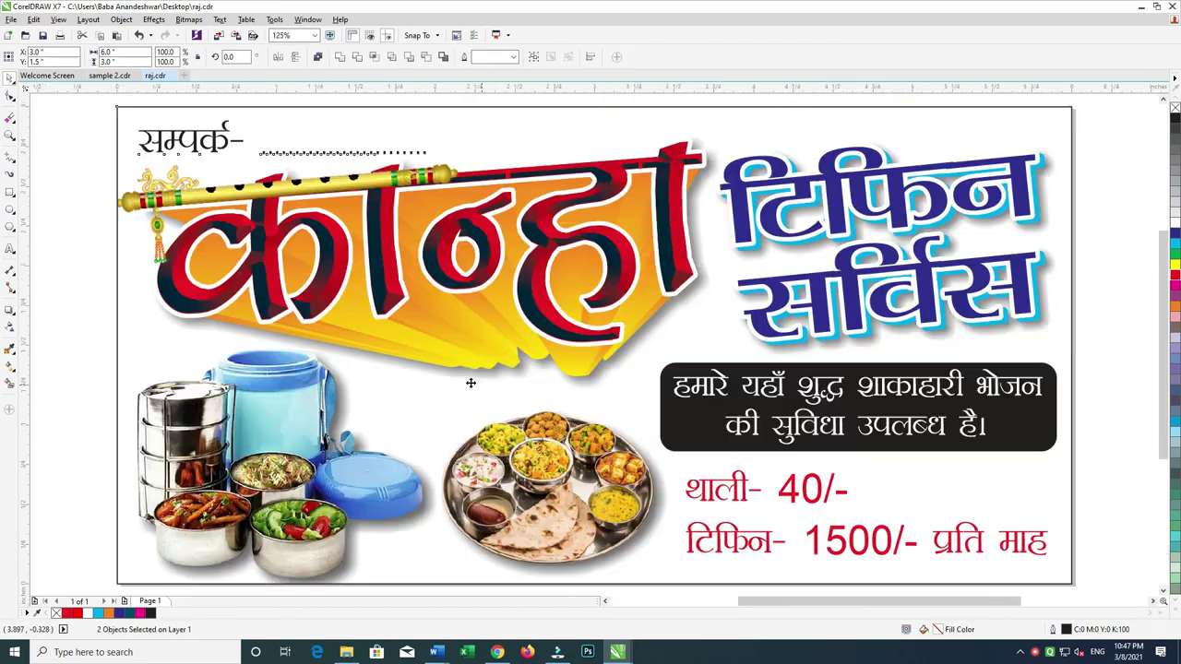
pyautogui.click(1019, 652)
pyautogui.rightClick(1070, 591)
pyautogui.click(978, 517)
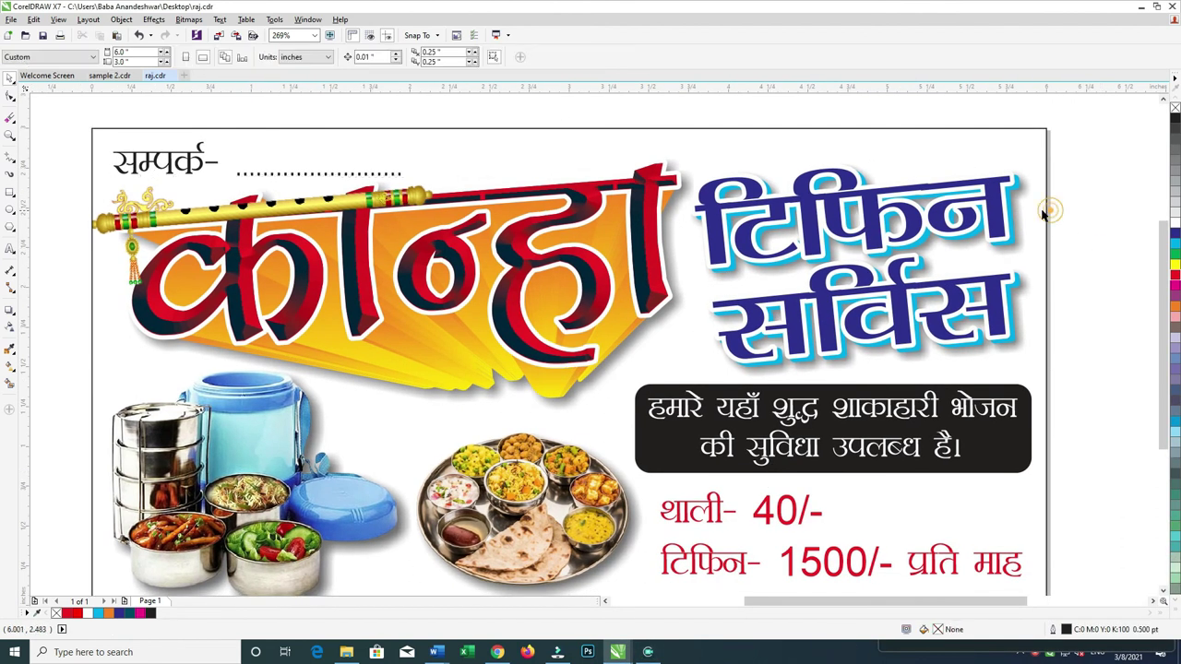
# - Fill the flyer's background rectangle with a pale yellow swatch
pyautogui.click(1047, 211)
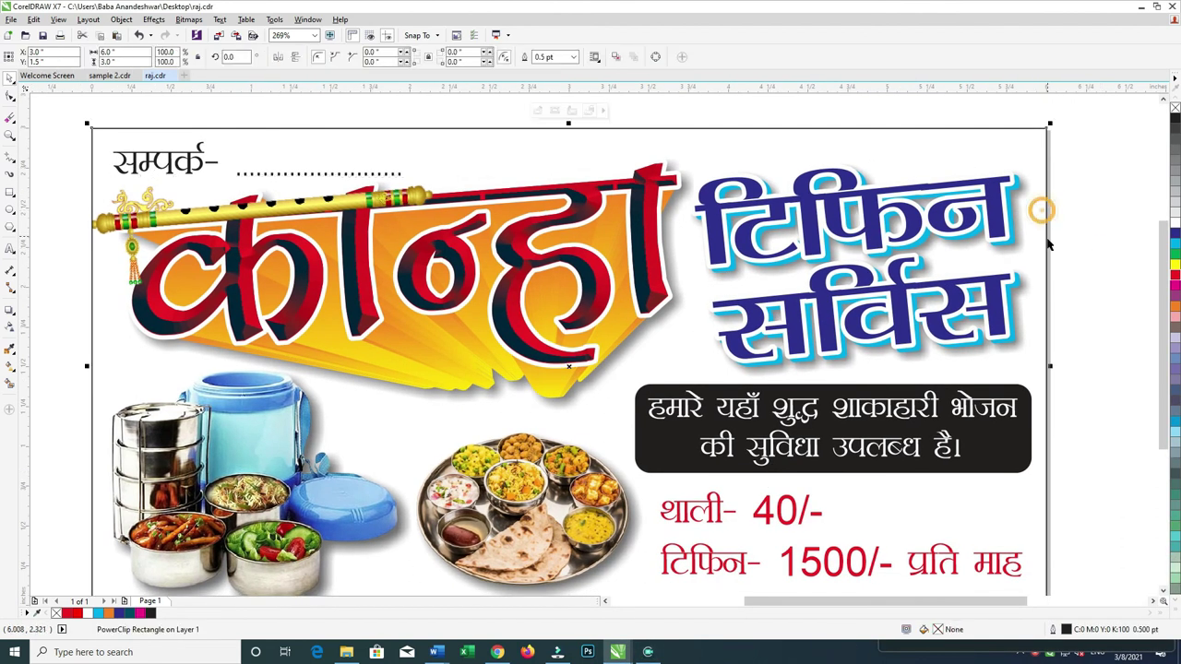
pyautogui.click(1174, 264)
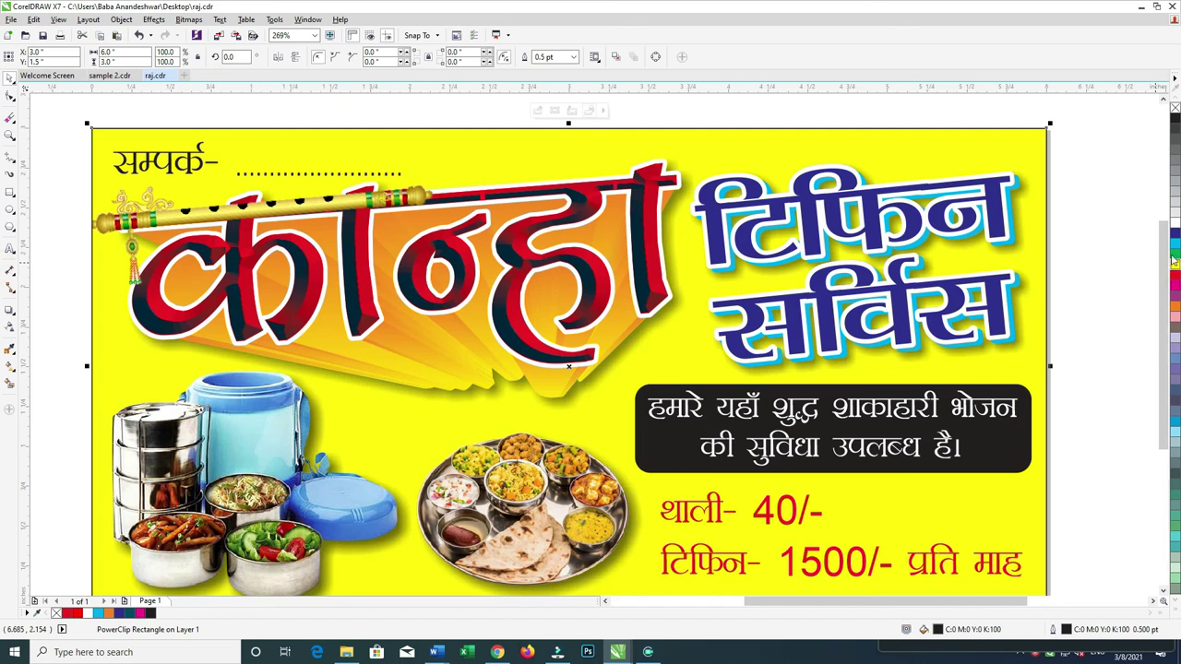
pyautogui.click(1138, 231)
pyautogui.click(1045, 204)
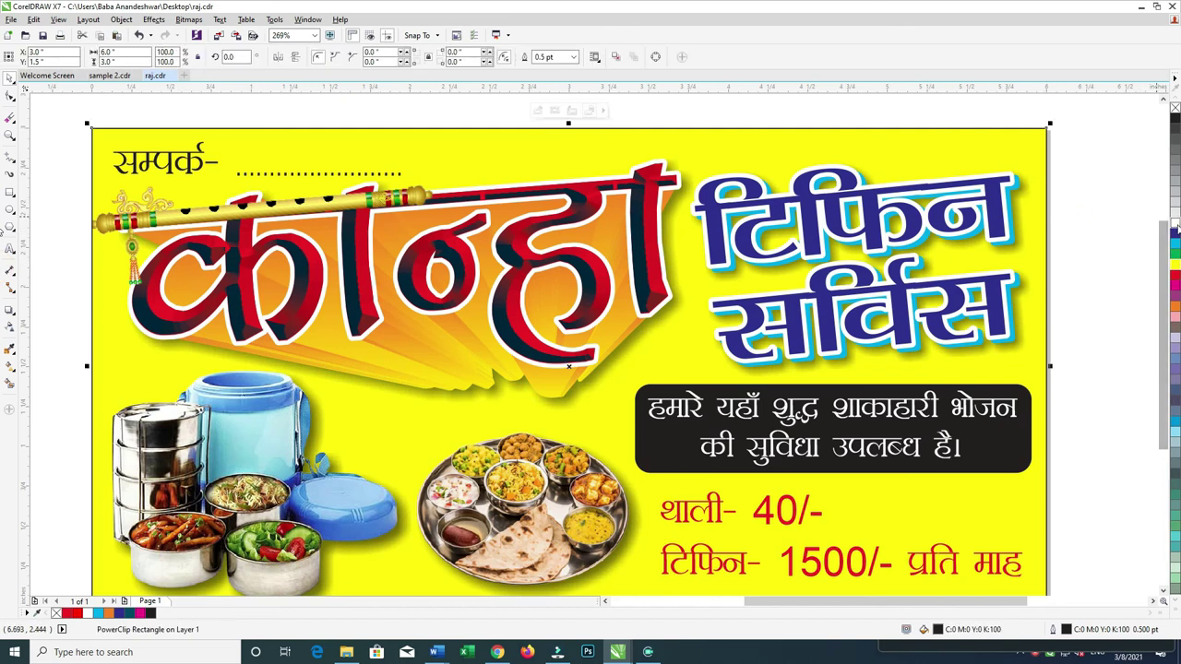
pyautogui.click(1174, 265)
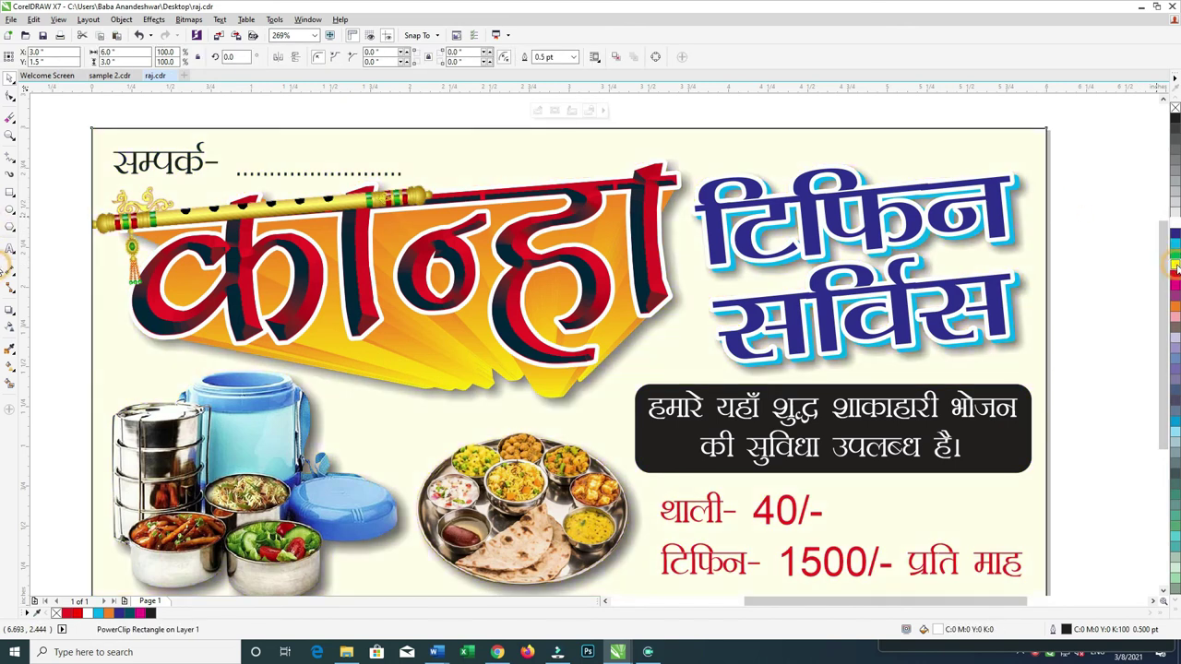
pyautogui.click(1175, 265)
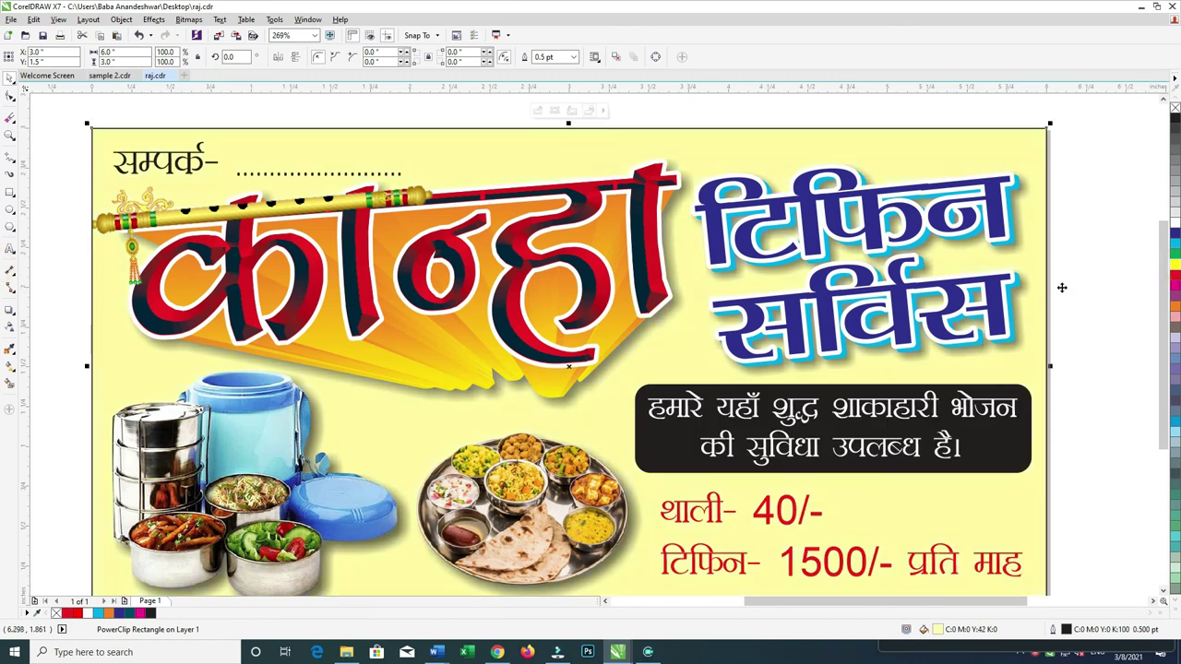
# - Drag a vertical pale-yellow fountain fill fading to white toward the top
pyautogui.scroll(-3, 835, 307)
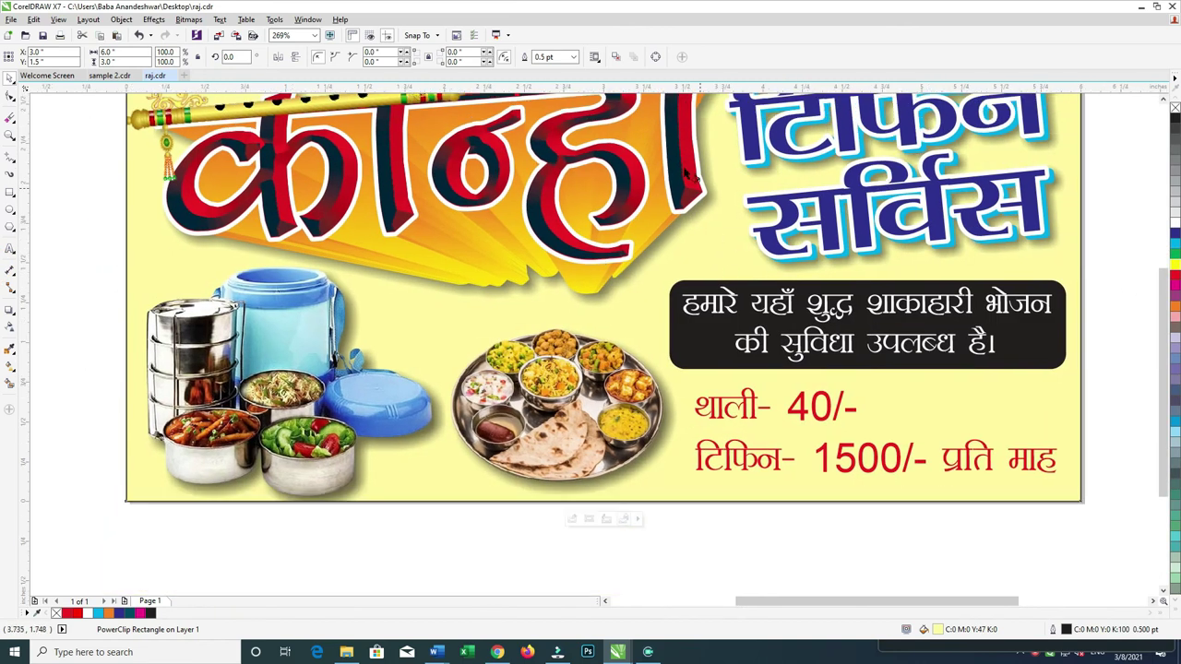
pyautogui.press('g')
pyautogui.scroll(-2, 659, 162)
pyautogui.moveTo(633, 108); pyautogui.dragTo(633, 295)
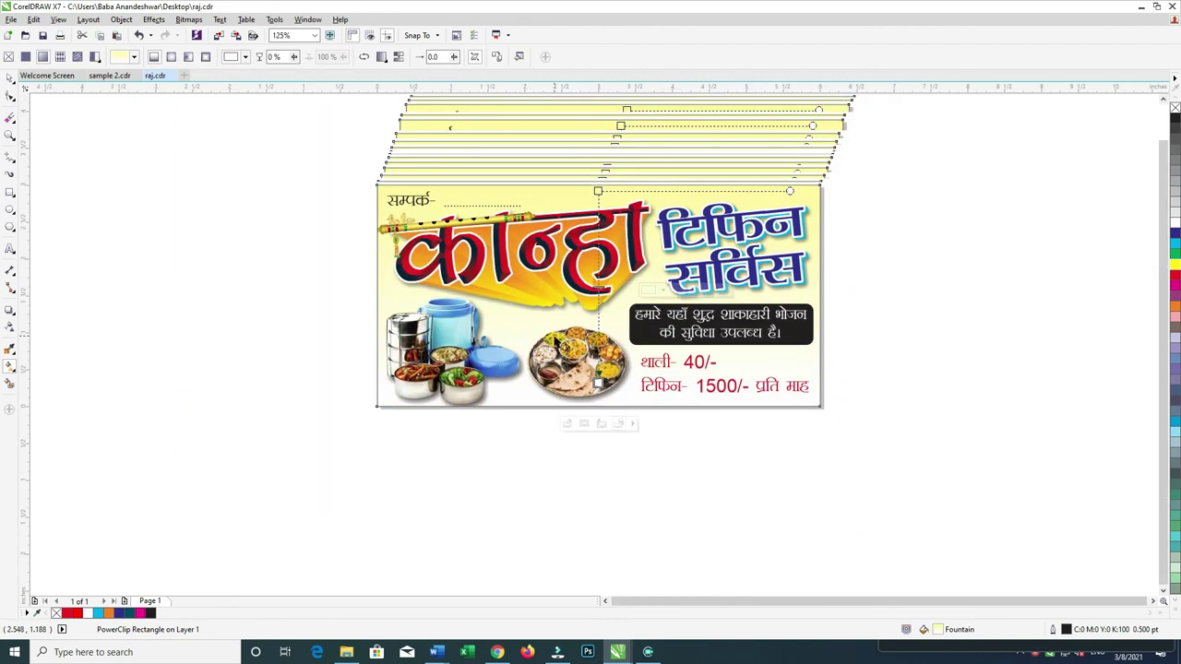
pyautogui.moveTo(597, 191); pyautogui.dragTo(598, 136)
pyautogui.hotkey('ctrl', 'z')
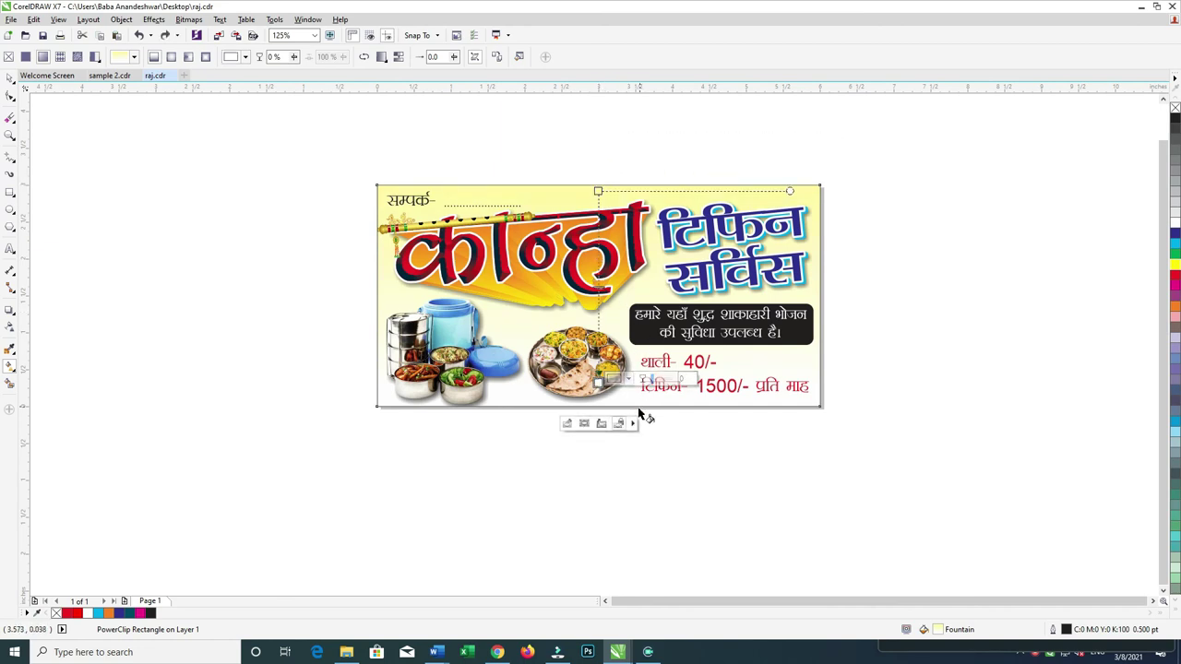
pyautogui.moveTo(658, 417); pyautogui.dragTo(659, 245)
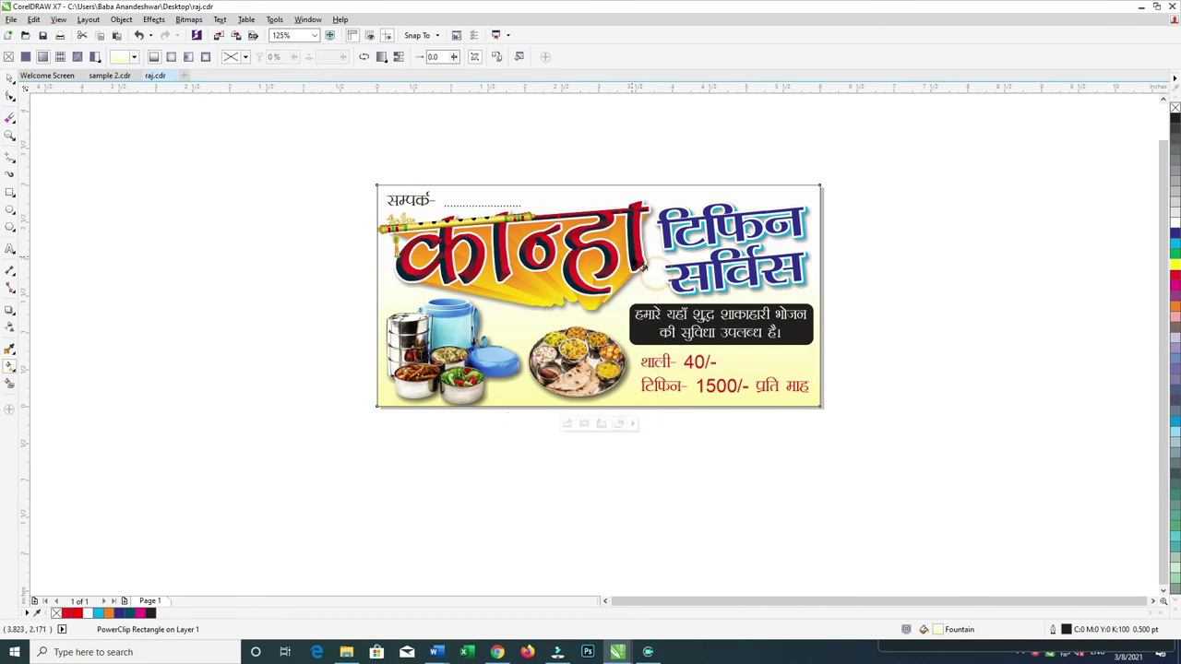
pyautogui.moveTo(659, 417); pyautogui.dragTo(659, 394)
pyautogui.moveTo(656, 242); pyautogui.dragTo(658, 226)
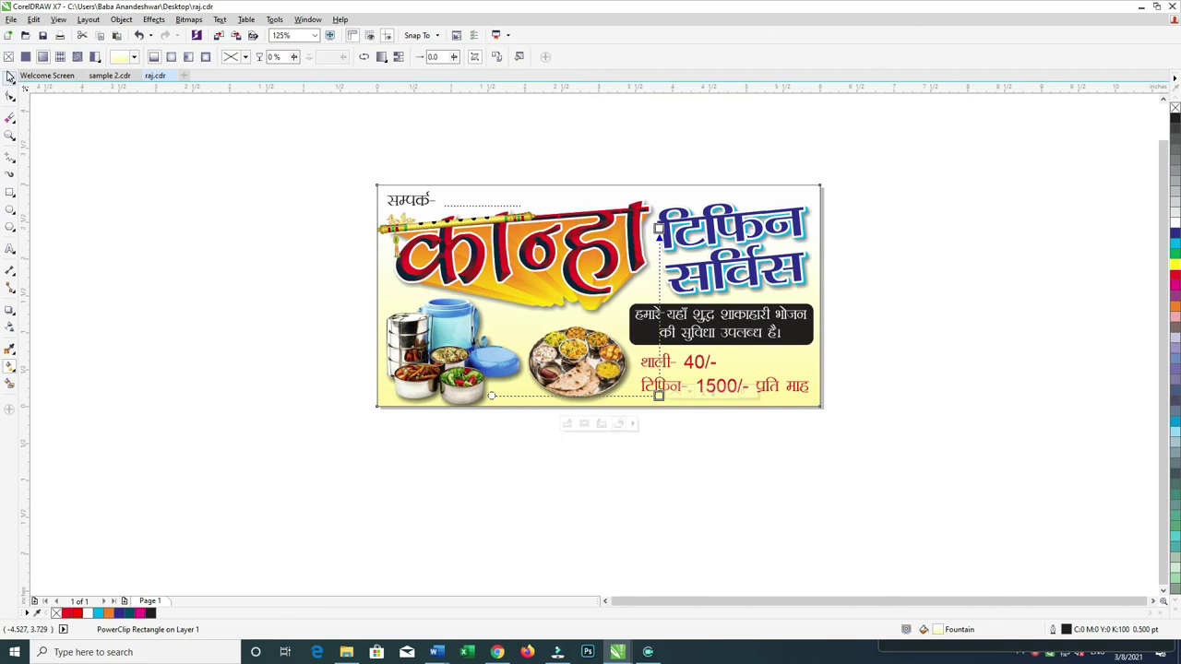
# - Select the whole flyer and zoom to fit it
pyautogui.click(10, 75)
pyautogui.moveTo(275, 161); pyautogui.dragTo(914, 461)
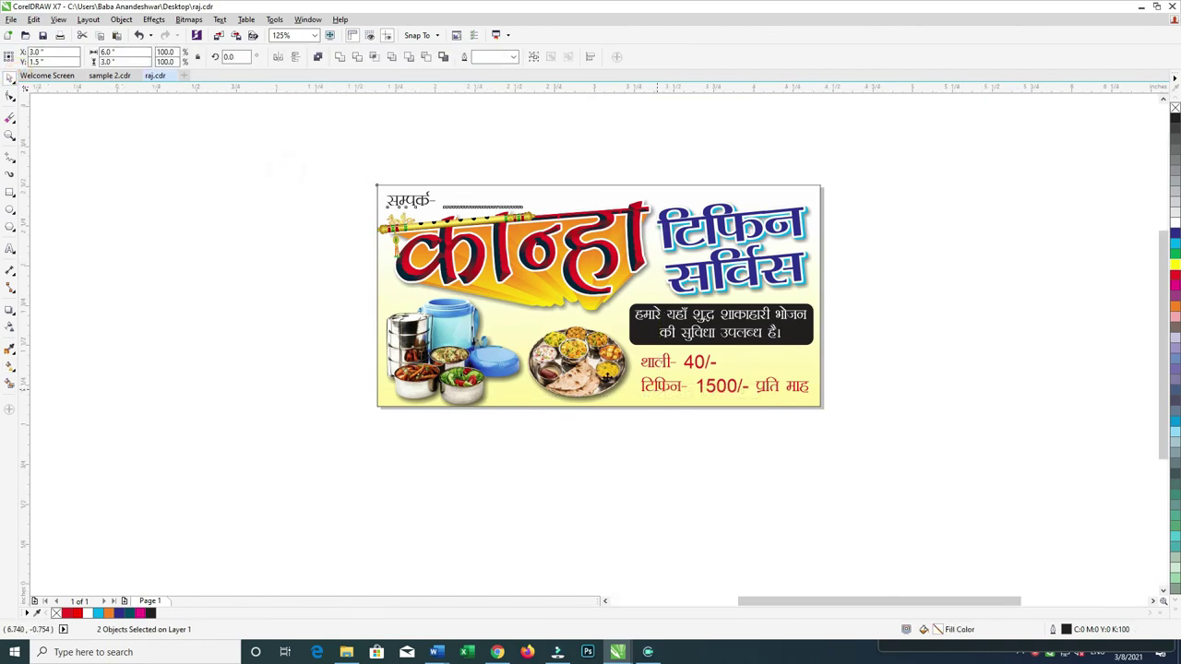
pyautogui.hotkey('shift', 'F2')
# - Inside the PowerClip, shift the flute-and-title group slightly right
pyautogui.click(53, 213)
pyautogui.click(204, 252)
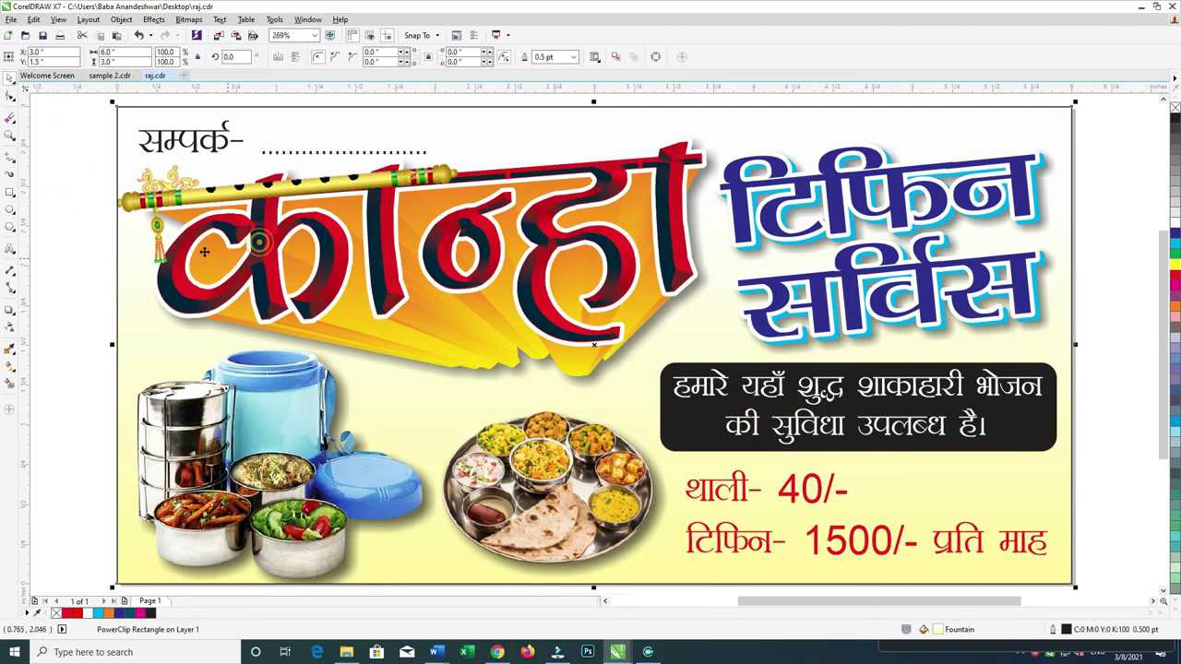
pyautogui.doubleClick(284, 196)
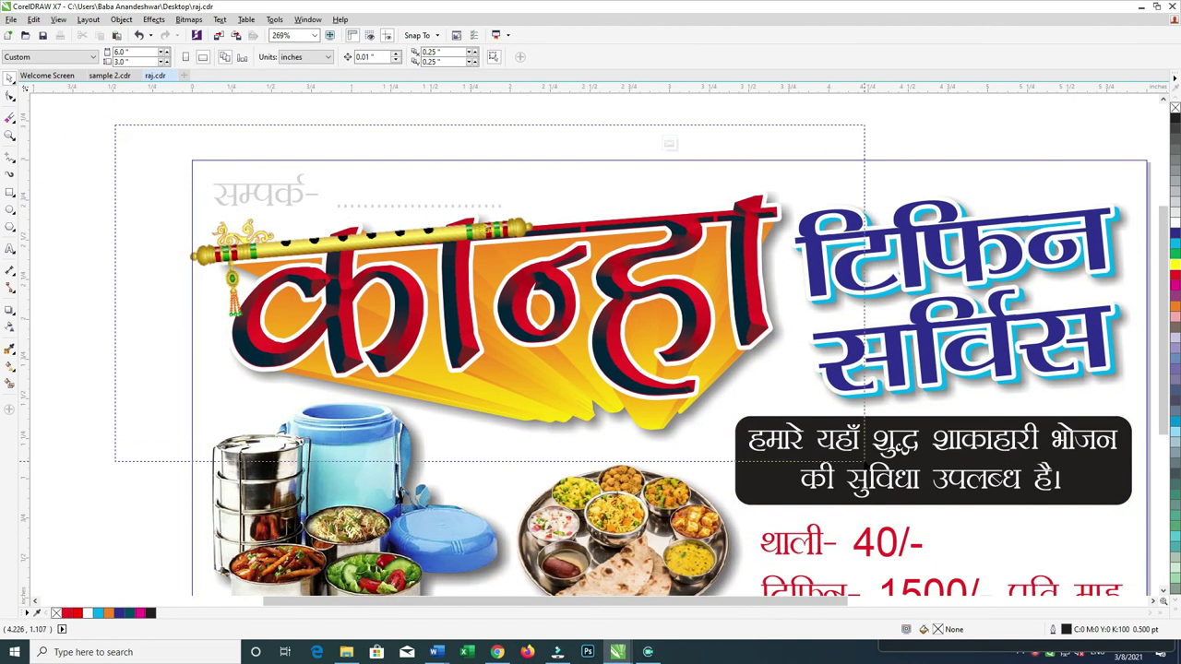
pyautogui.moveTo(117, 127); pyautogui.dragTo(864, 461)
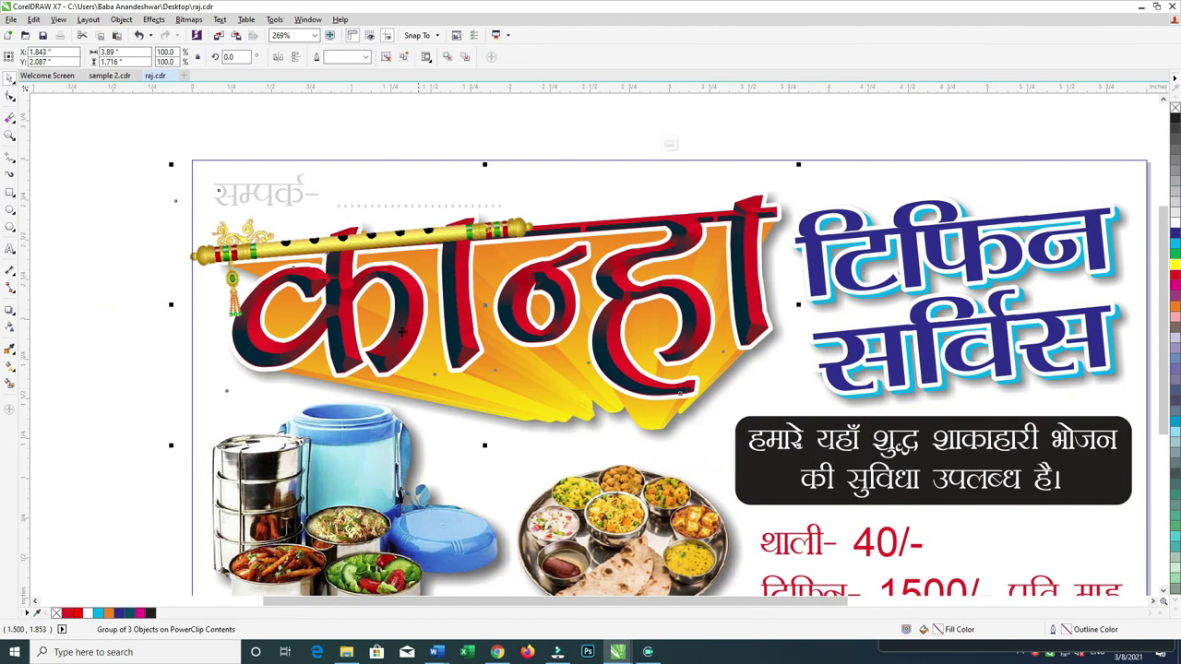
pyautogui.moveTo(185, 298); pyautogui.dragTo(195, 298)
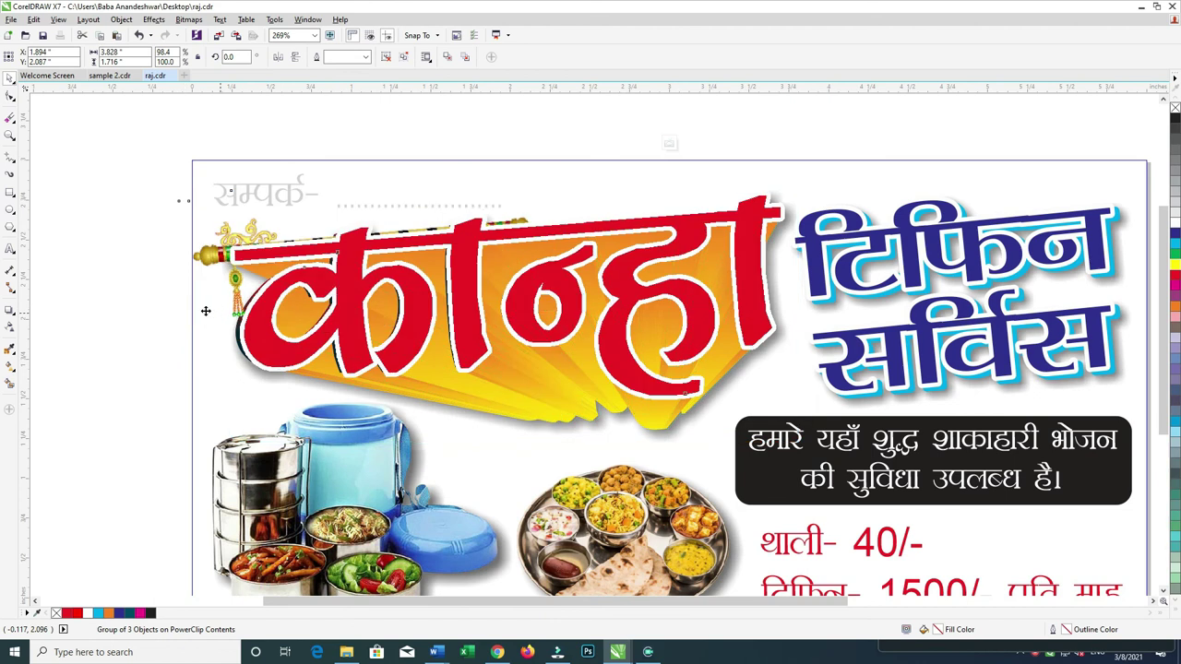
pyautogui.click(140, 307)
pyautogui.click(71, 275)
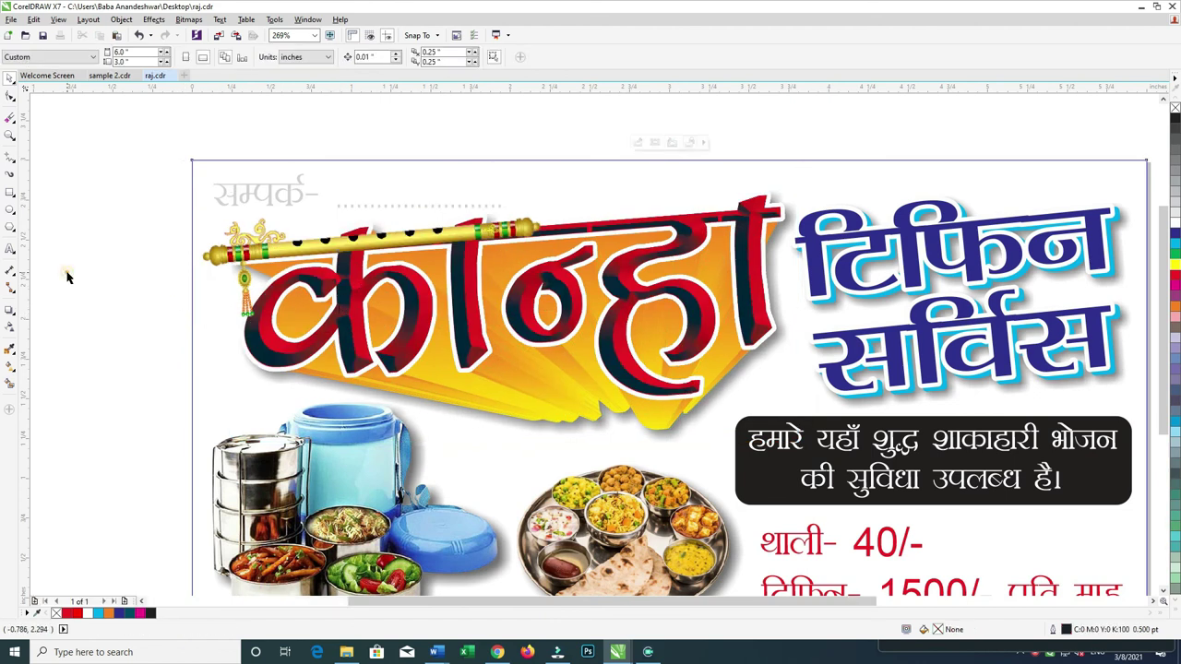
# - Duplicate the flute inside the PowerClip, mirror it both ways, and move it along the heading's top
pyautogui.click(403, 238)
pyautogui.doubleClick(403, 238)
pyautogui.moveTo(310, 238)
pyautogui.mouseDown()
pyautogui.moveTo(354, 257)
pyautogui.moveTo(389, 242)
pyautogui.mouseUp()
pyautogui.press('Tab')
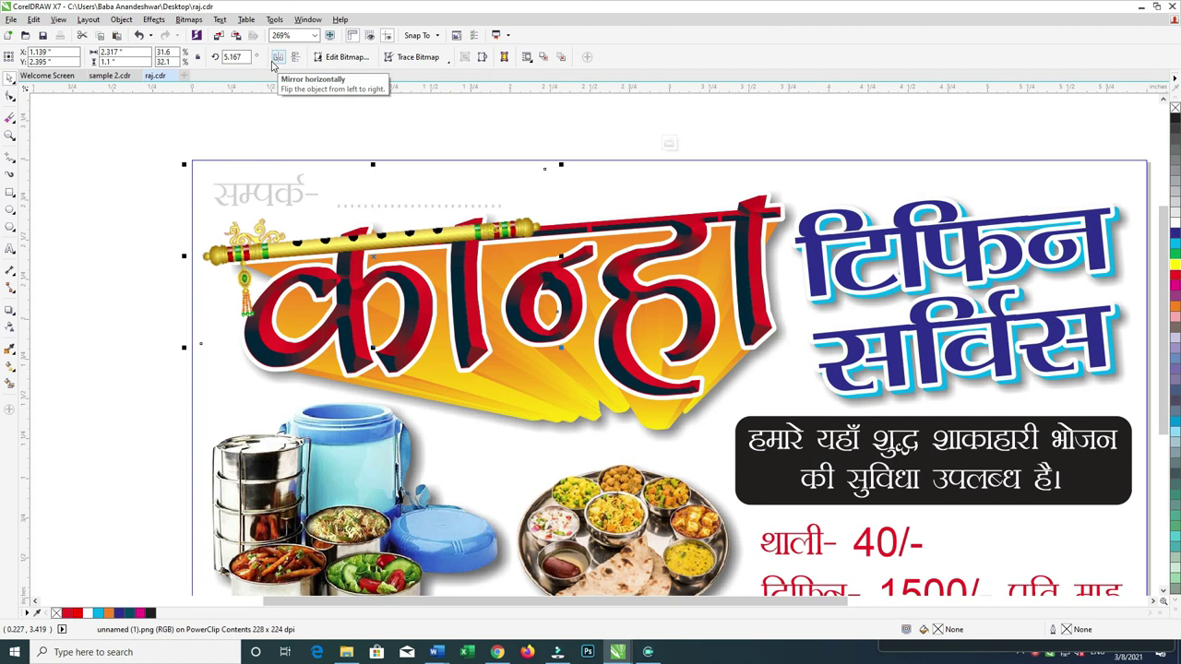
pyautogui.click(276, 58)
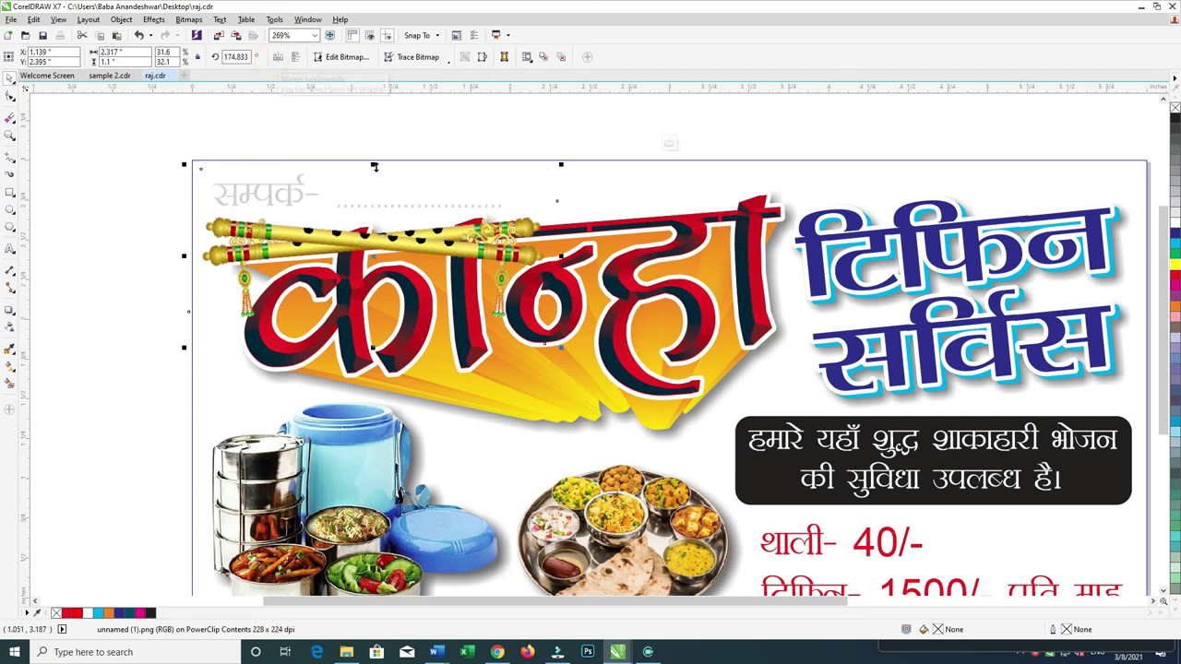
pyautogui.click(296, 59)
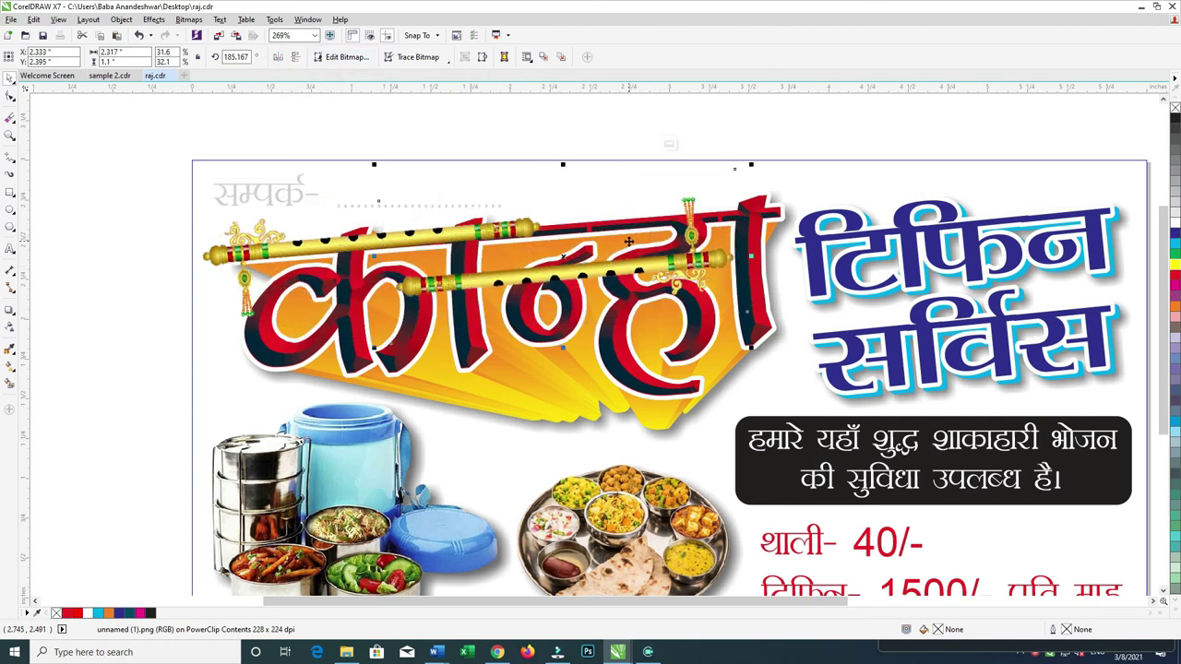
pyautogui.moveTo(468, 269); pyautogui.dragTo(691, 218)
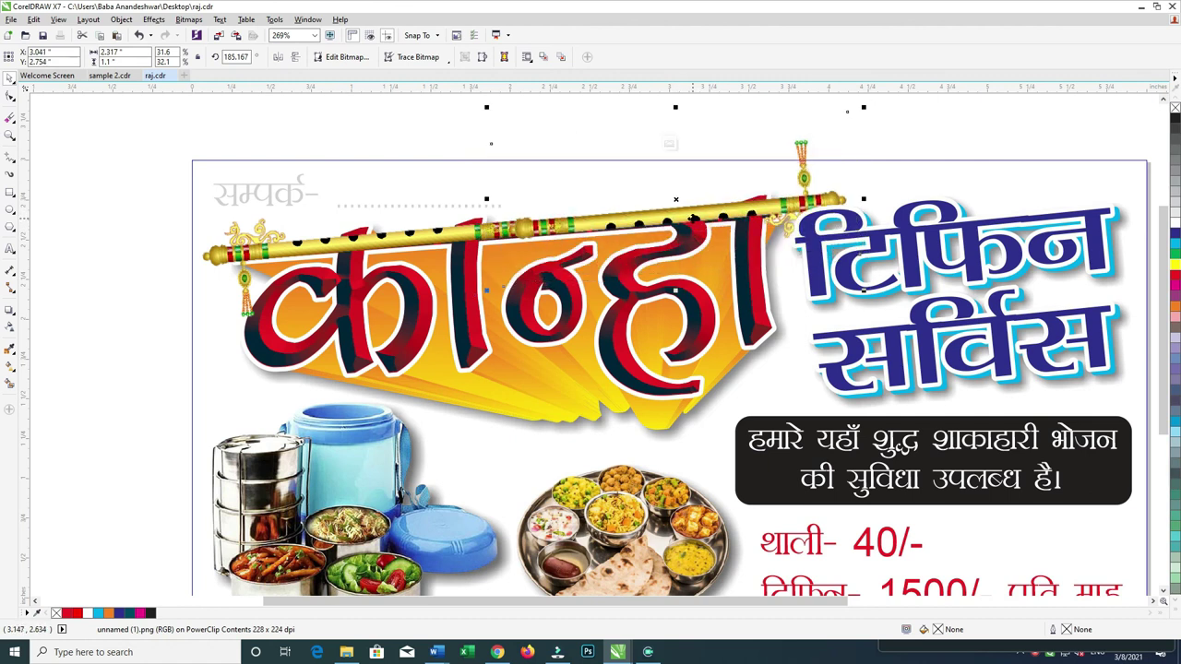
# - Fade the flute copy with a horizontal transparency gradient
pyautogui.click(9, 325)
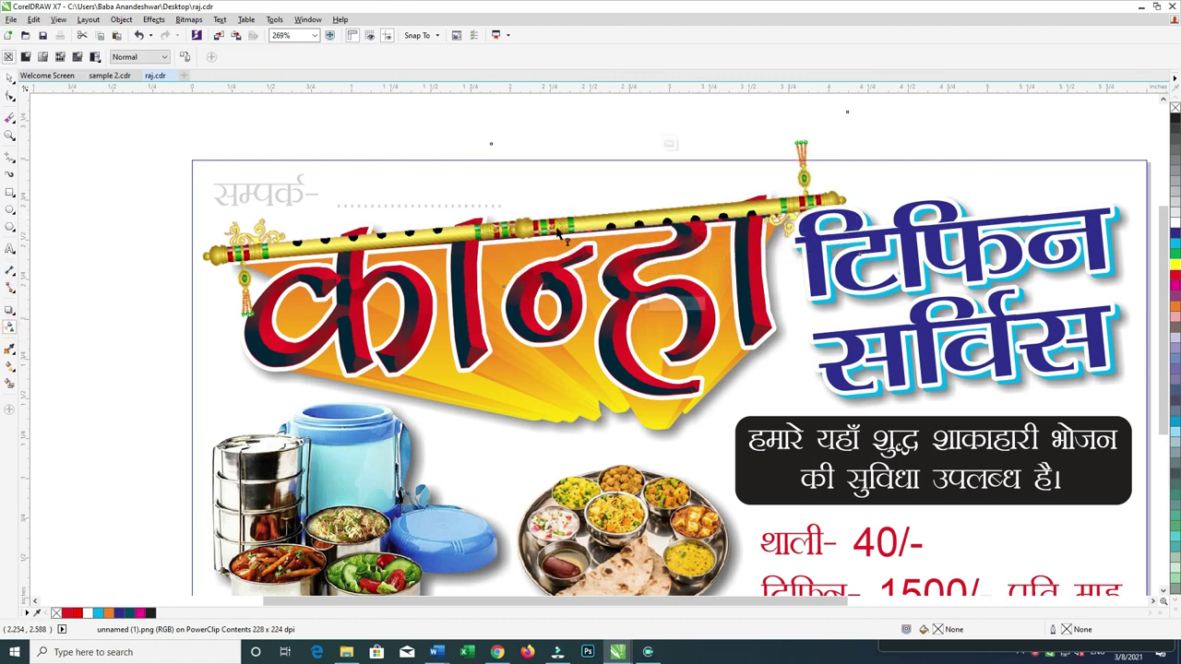
pyautogui.moveTo(520, 236); pyautogui.dragTo(580, 233)
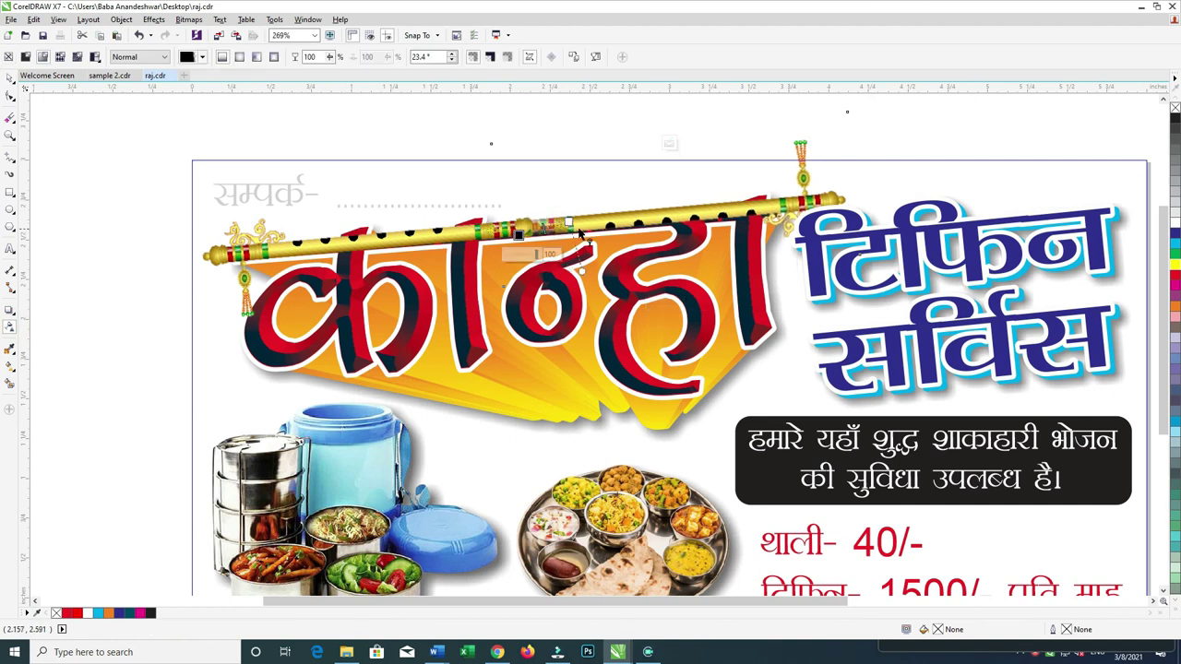
pyautogui.click(9, 77)
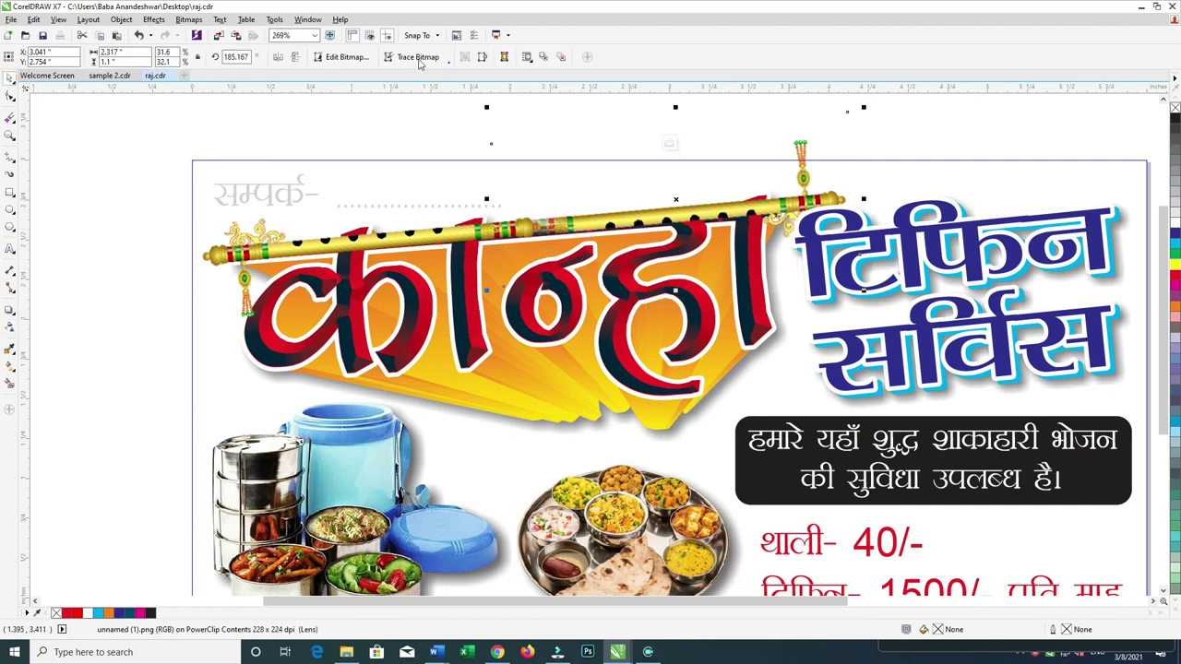
# - Rotate the flute copy to about 183.5° and settle it across the कान्हा heading
pyautogui.click(293, 56)
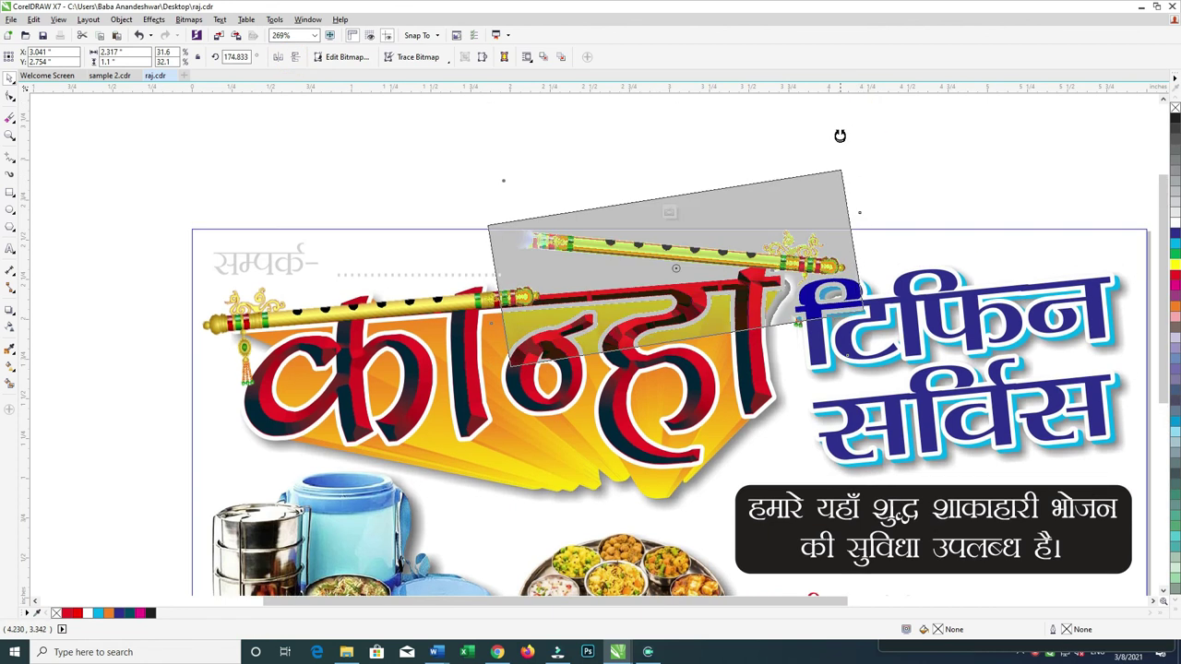
pyautogui.moveTo(857, 118); pyautogui.dragTo(841, 130)
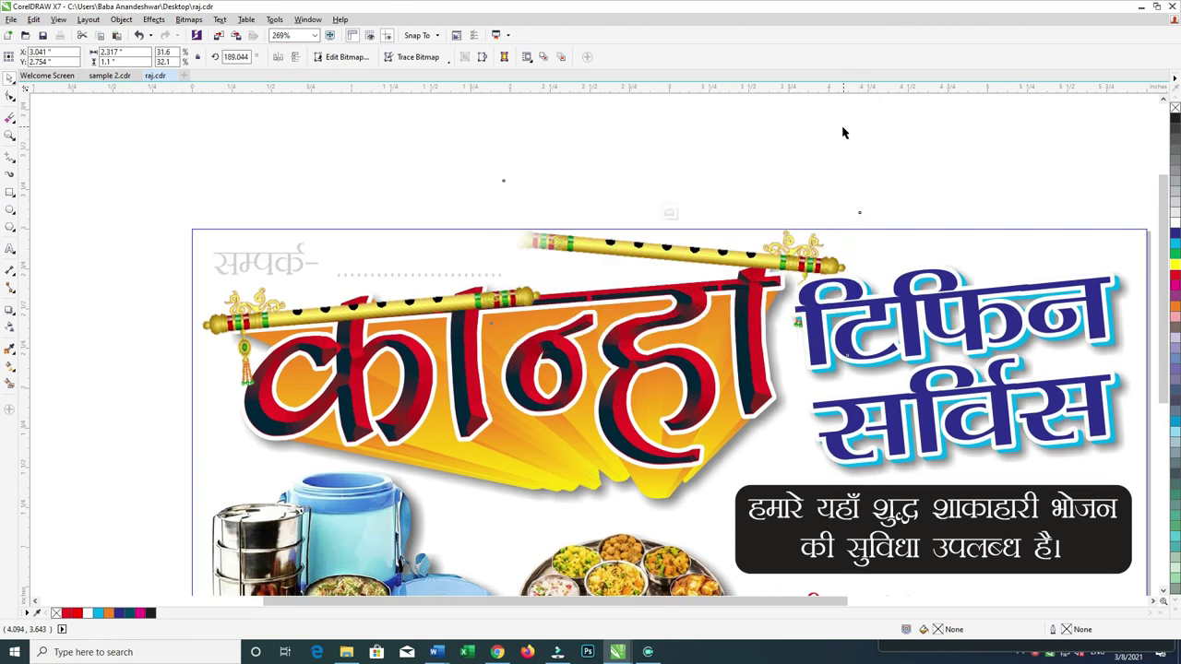
pyautogui.moveTo(853, 173); pyautogui.dragTo(868, 168)
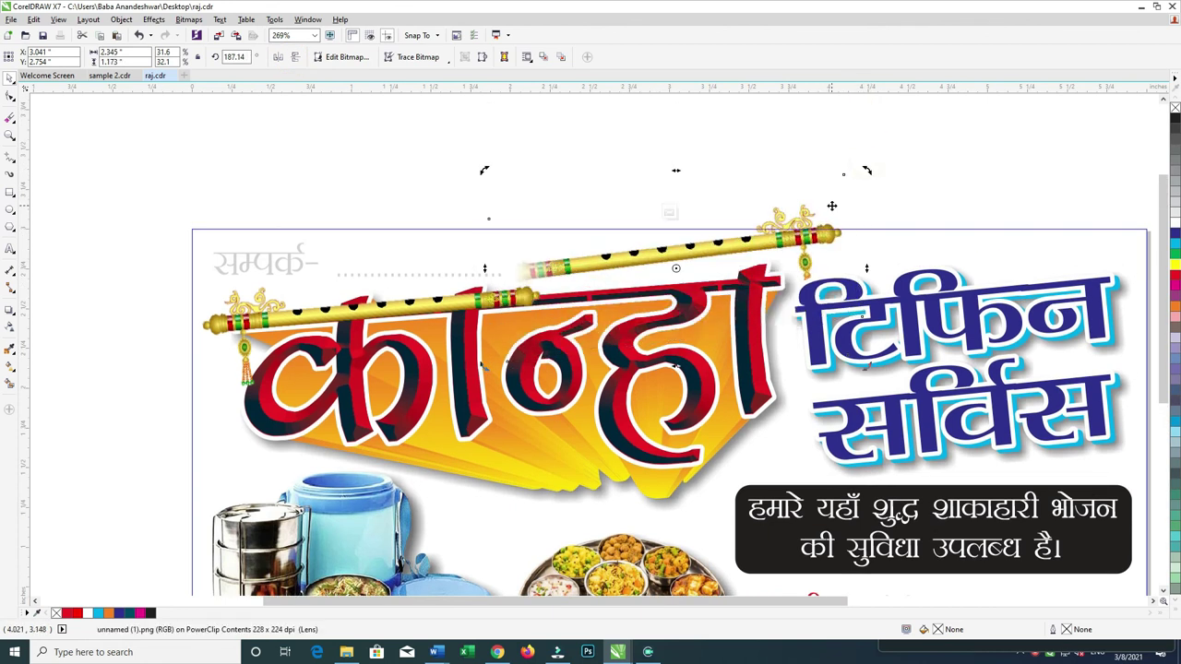
pyautogui.moveTo(823, 206); pyautogui.dragTo(791, 272)
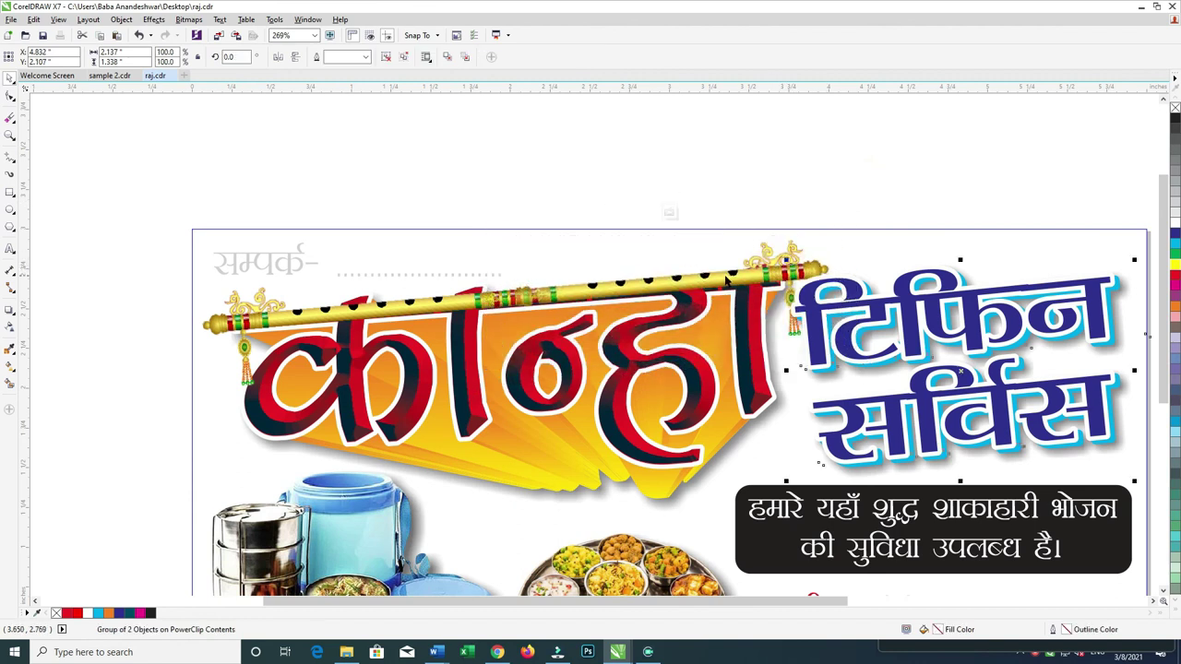
pyautogui.moveTo(852, 211); pyautogui.dragTo(797, 238)
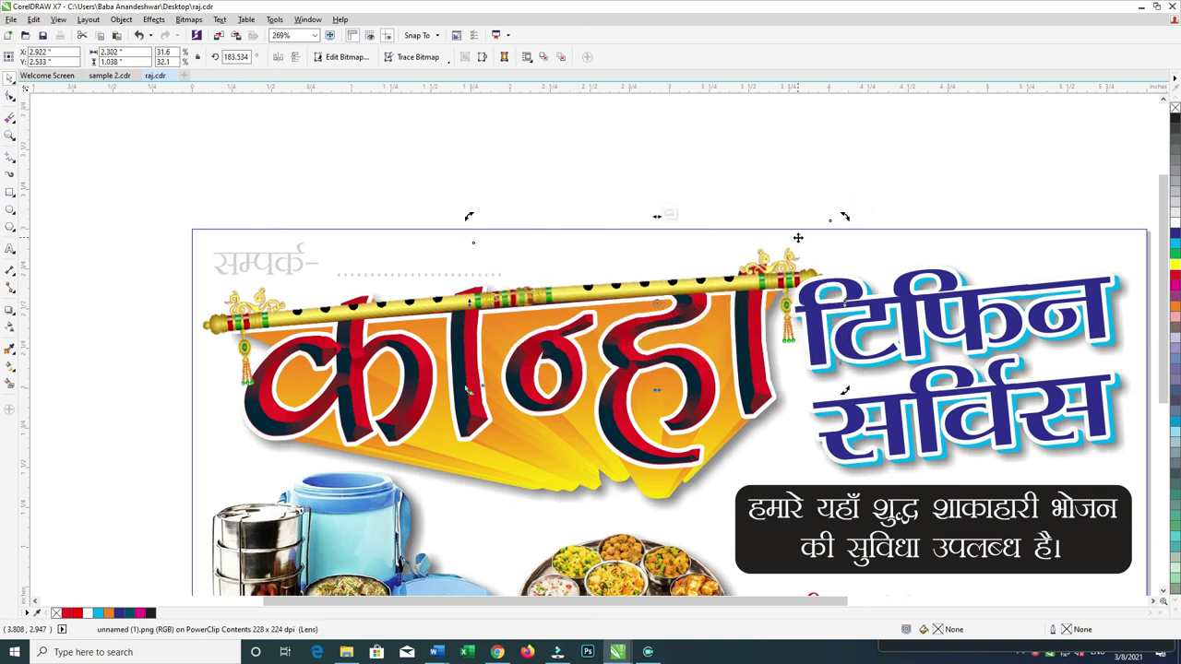
pyautogui.moveTo(790, 238); pyautogui.dragTo(790, 235)
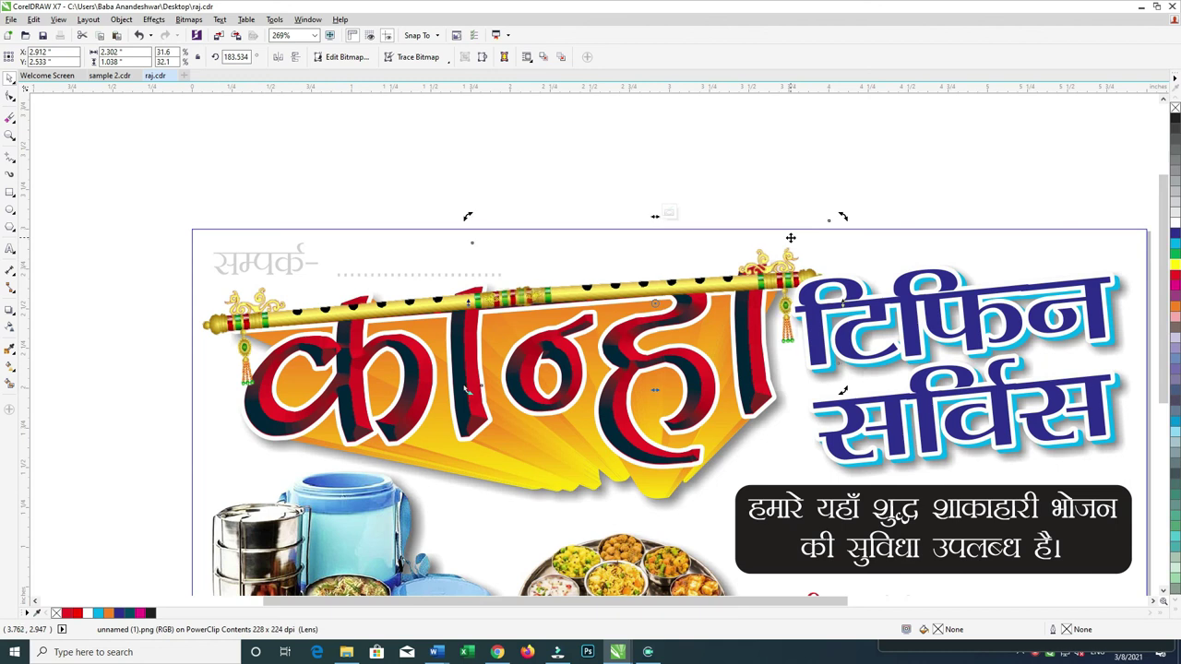
pyautogui.click(832, 114)
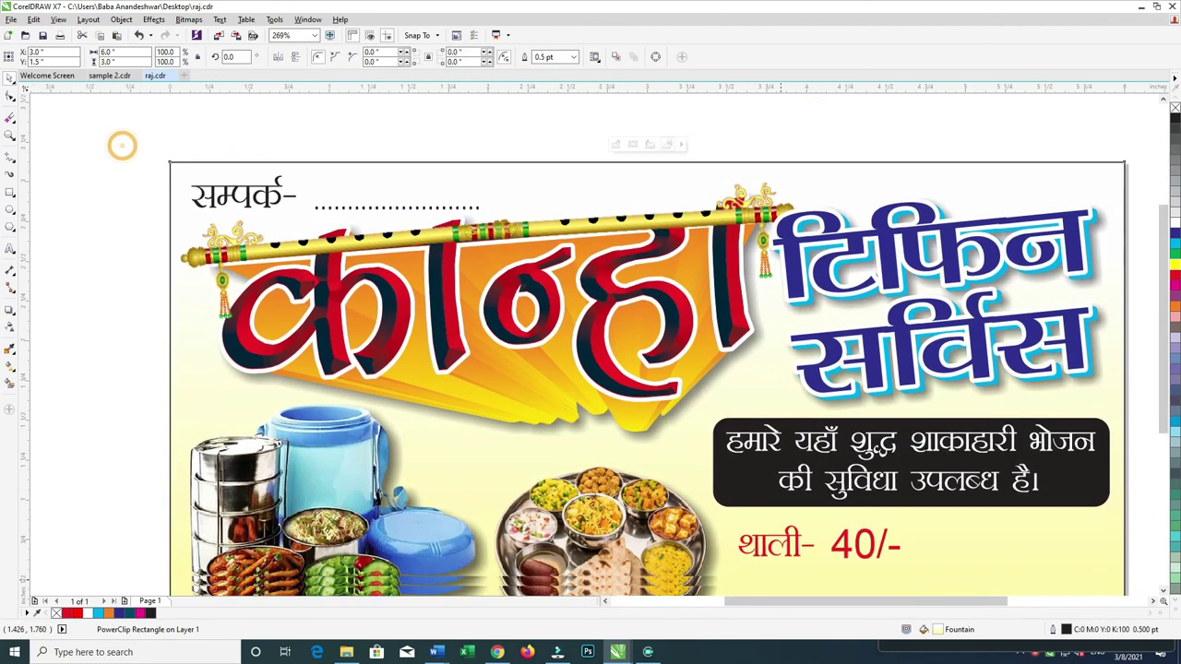
pyautogui.moveTo(121, 145)
pyautogui.mouseDown()
pyautogui.moveTo(1020, 591)
pyautogui.moveTo(1017, 540)
pyautogui.mouseUp()
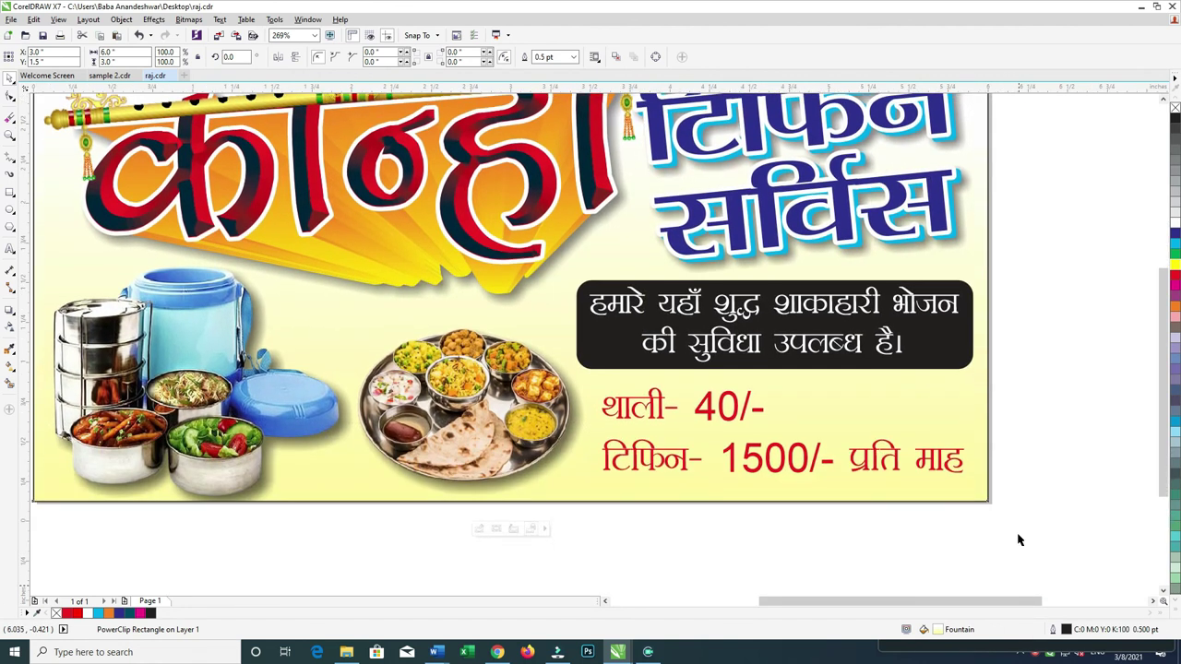
pyautogui.scroll(-1, 1009, 515)
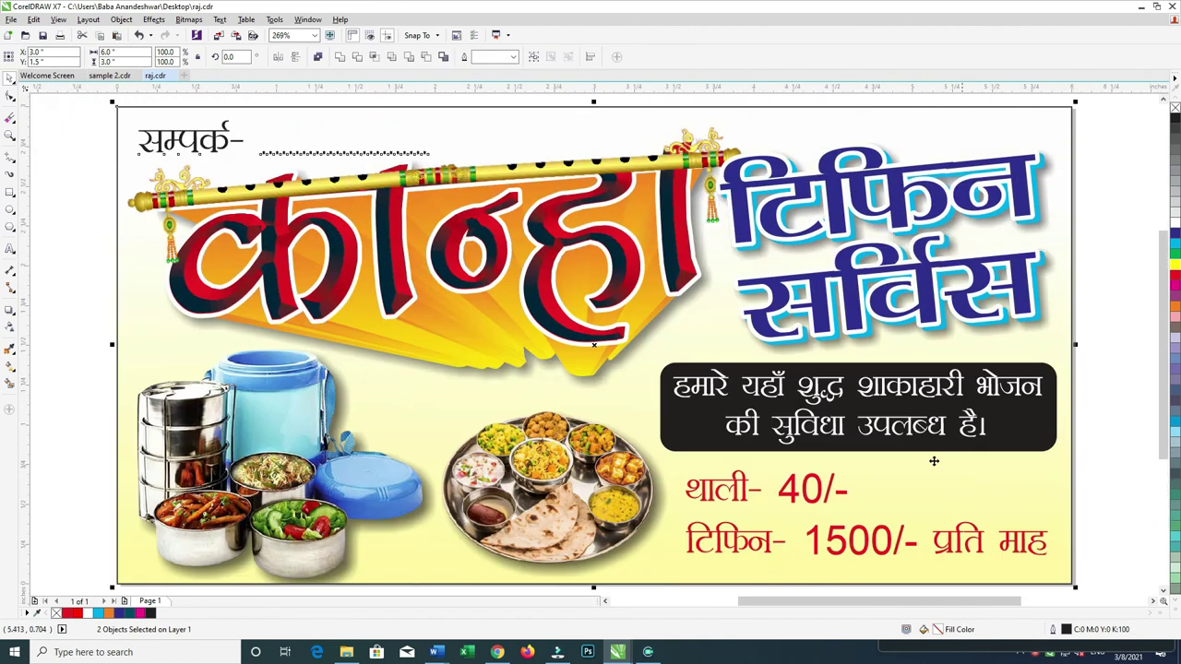
pyautogui.scroll(1, 900, 475)
pyautogui.click(898, 471)
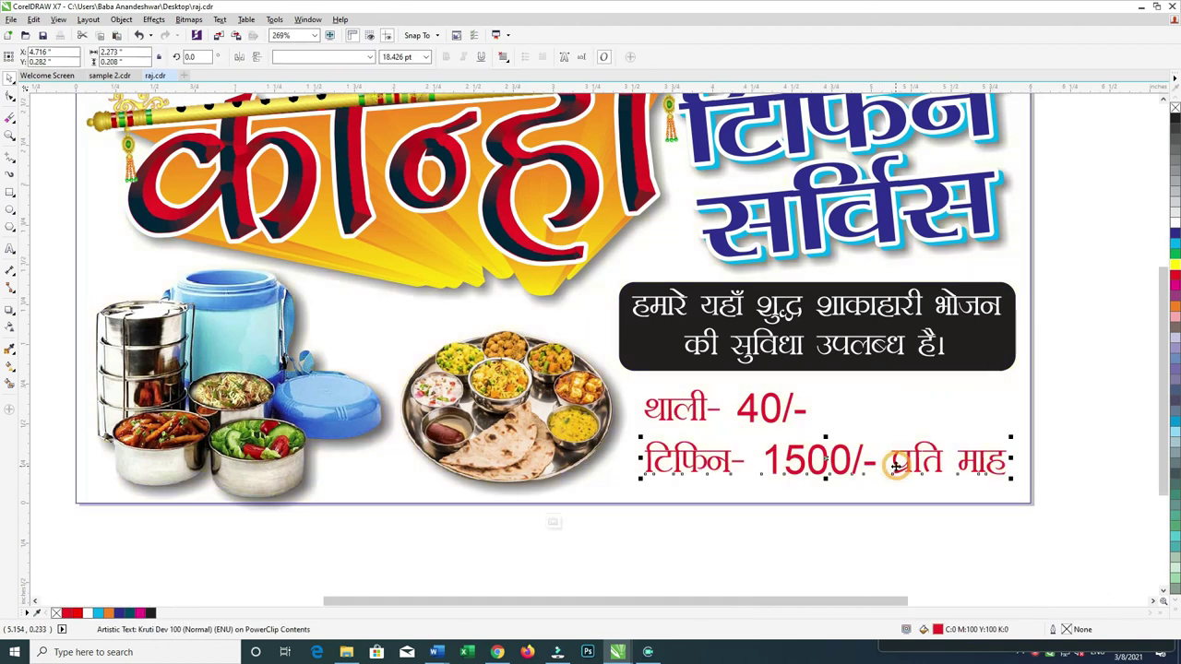
pyautogui.keyDown('shift'); pyautogui.click(768, 415); pyautogui.keyUp('shift')
pyautogui.press('F12')
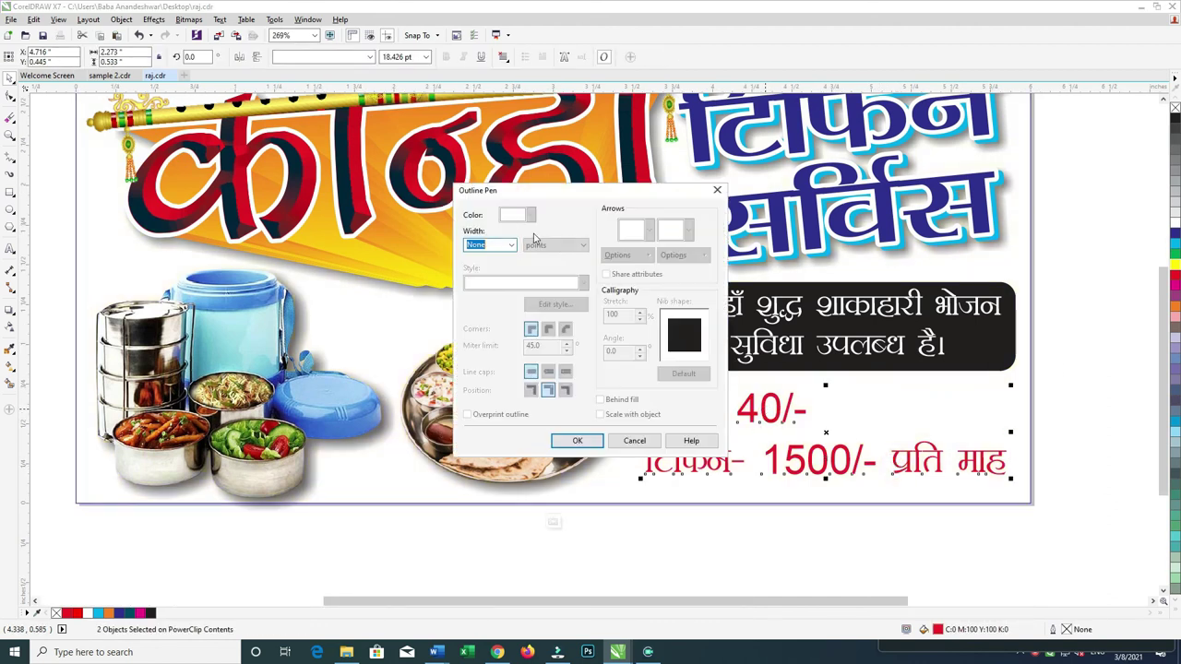
pyautogui.click(498, 244)
pyautogui.click(484, 341)
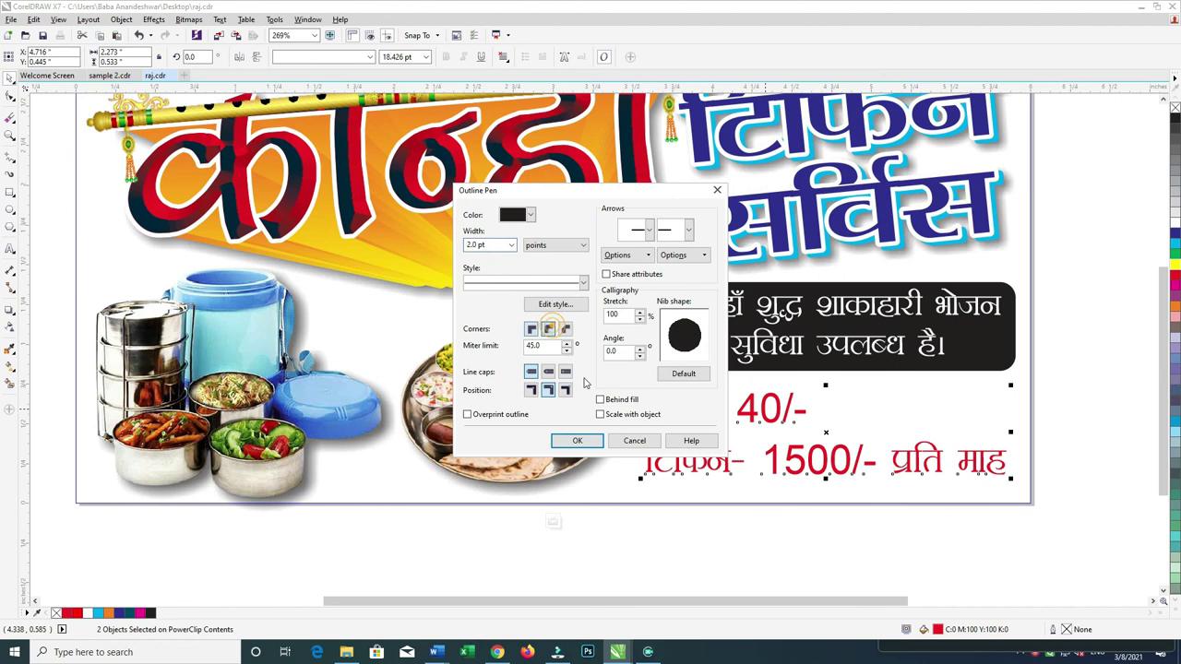
pyautogui.click(595, 439)
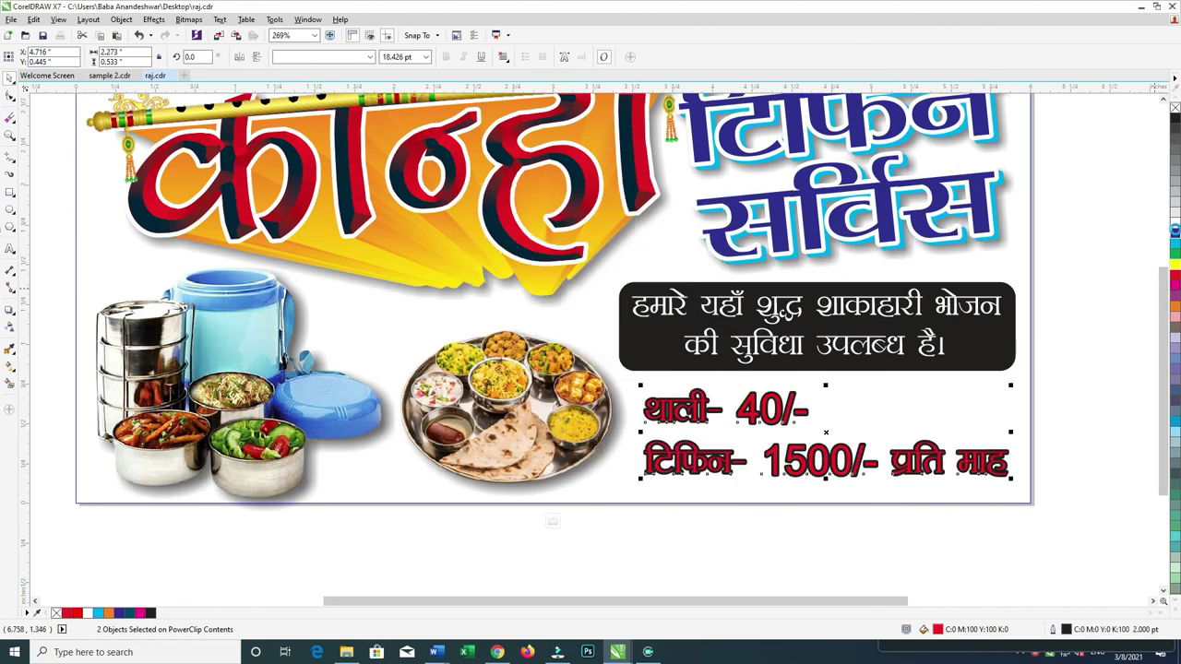
pyautogui.hotkey('ctrl', 'z')
pyautogui.hotkey('ctrl', 'z')
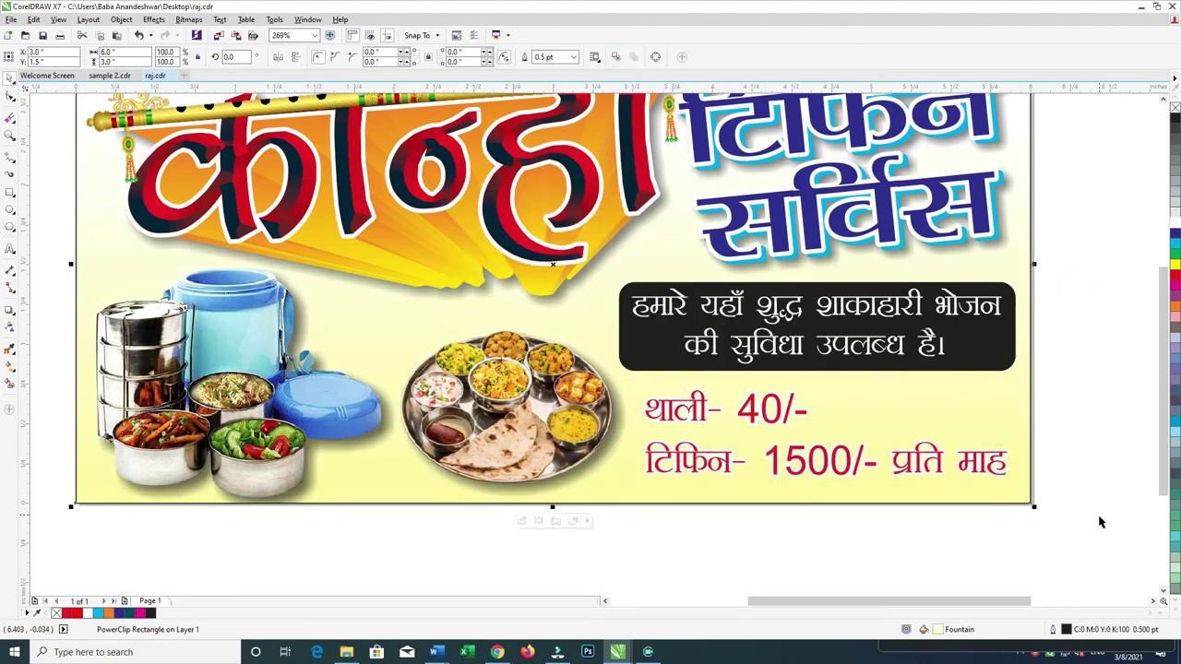
# - Marquee-select the complete tiffin-service flyer and zoom to fit it with Shift+F2
pyautogui.scroll(2, 593, 229)
pyautogui.press('Escape')
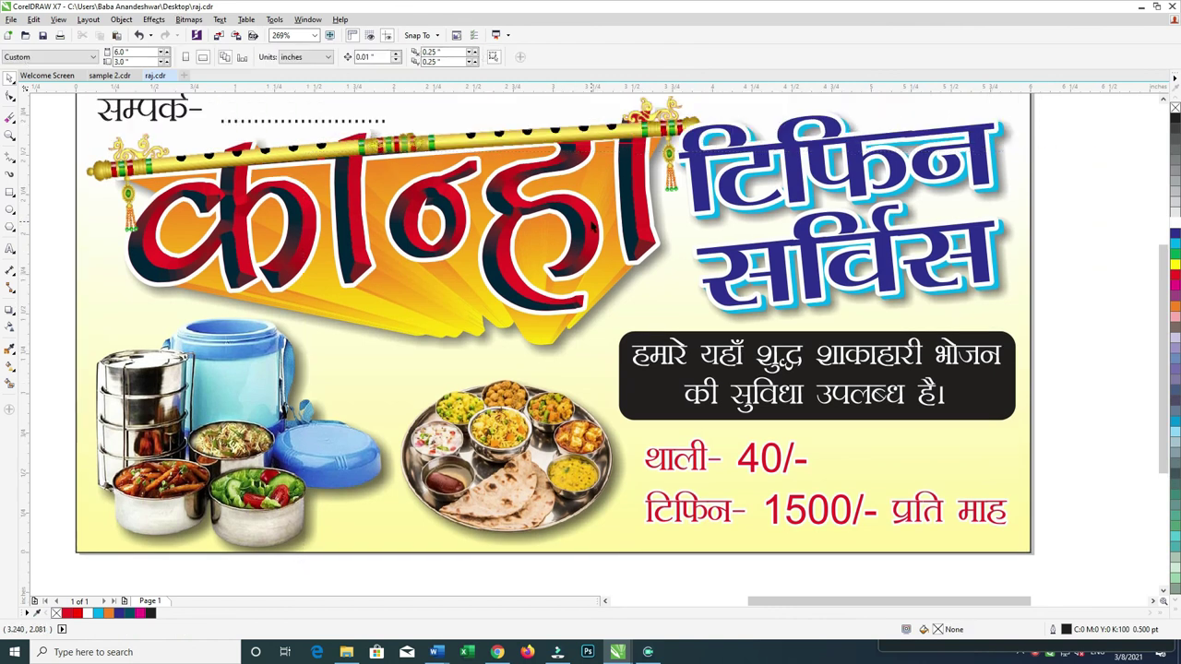
pyautogui.scroll(-3, 593, 229)
pyautogui.moveTo(885, 122); pyautogui.dragTo(179, 453)
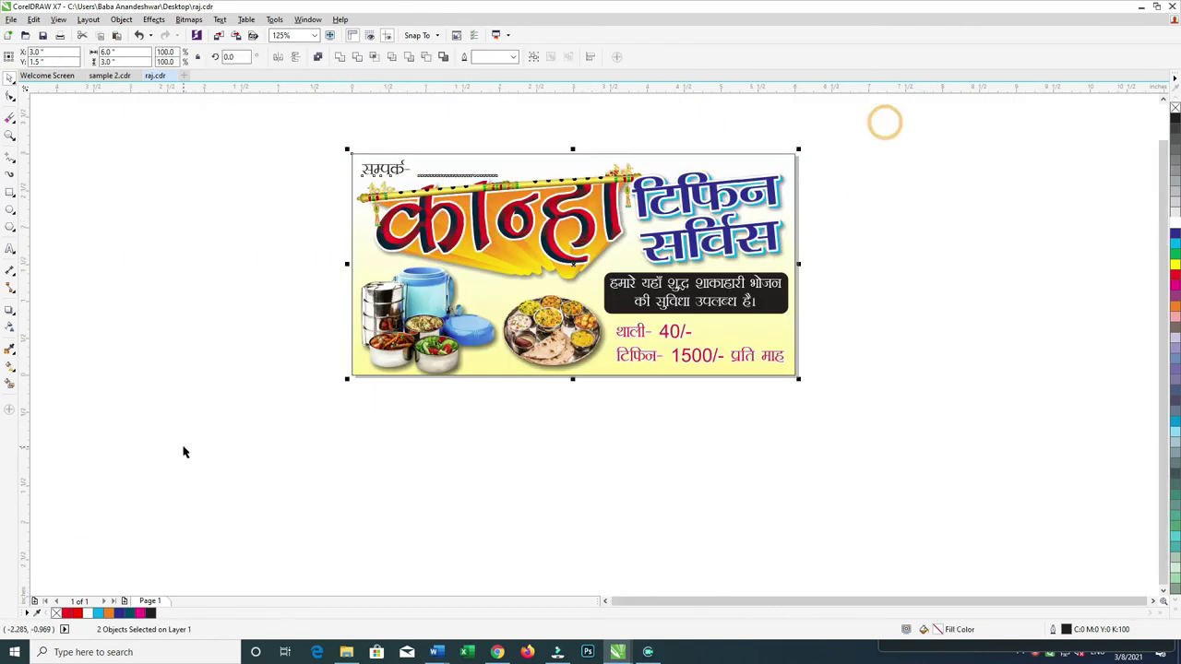
pyautogui.hotkey('shift', 'F2')
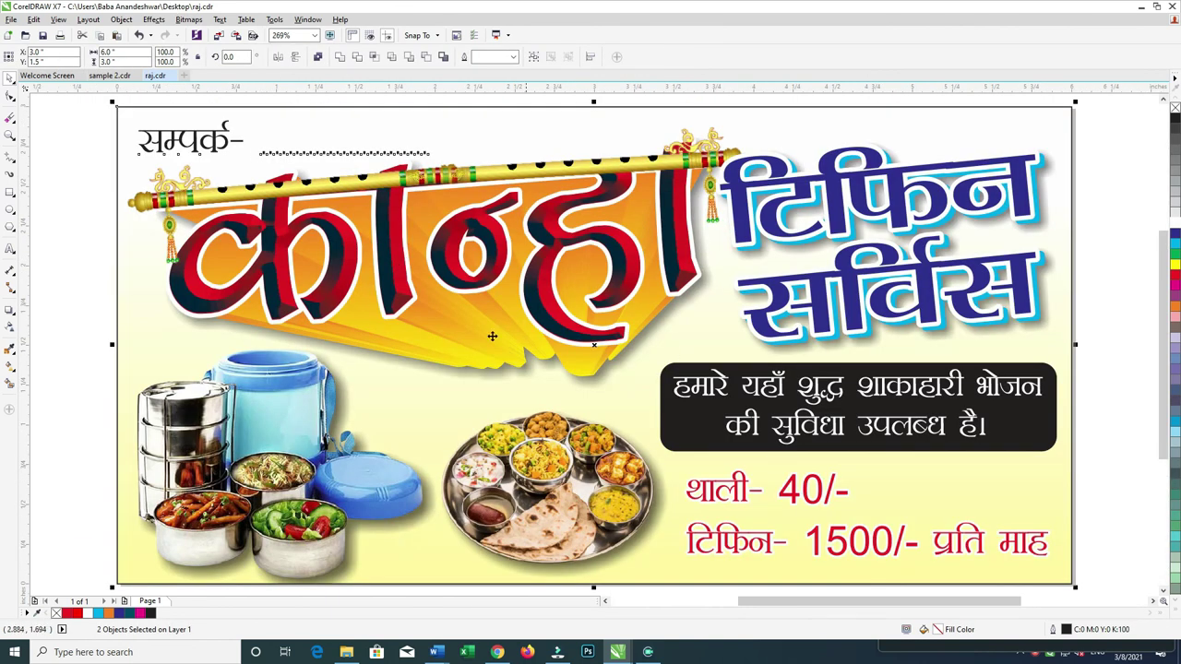